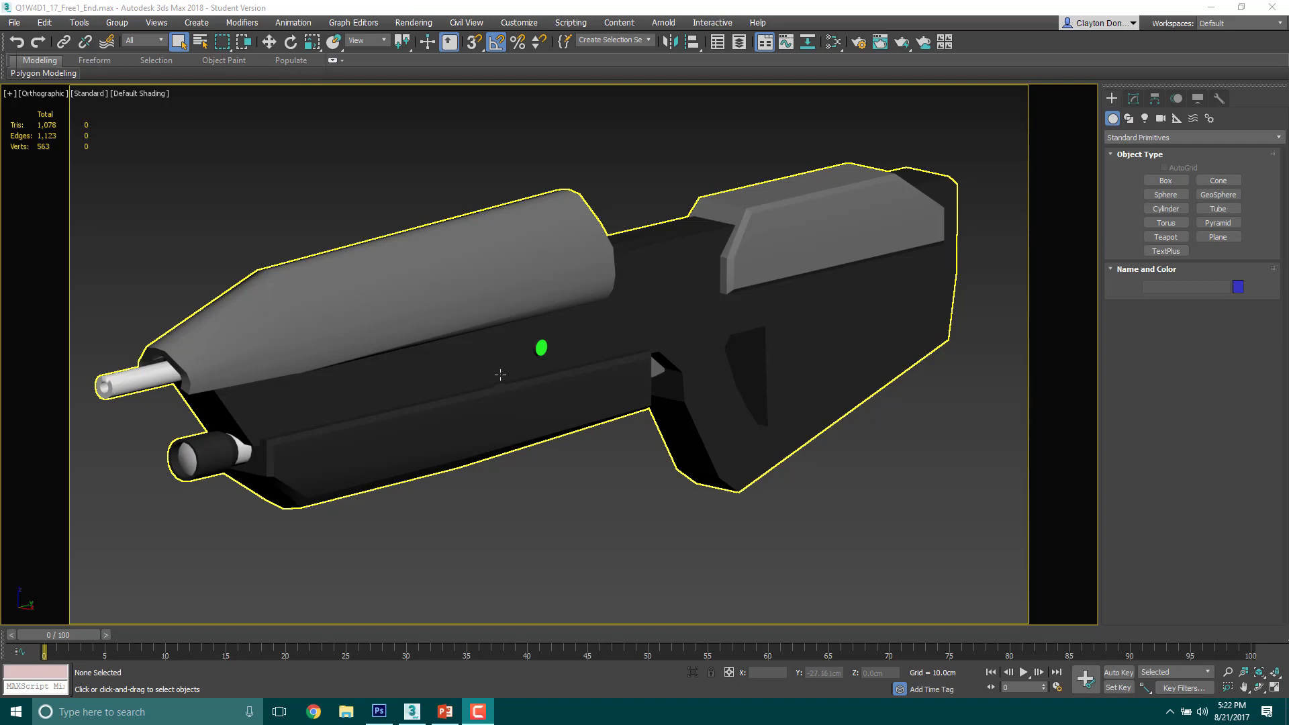
# Step: Examine the rifle model and its reference image from an angle and from the left view
pyautogui.keyDown('alt'); pyautogui.moveTo(471, 383); pyautogui.dragTo(501, 402, button='middle'); pyautogui.keyUp('alt')
pyautogui.click(464, 384)
pyautogui.press('l')
pyautogui.moveTo(524, 348); pyautogui.dragTo(541, 388, button='middle')
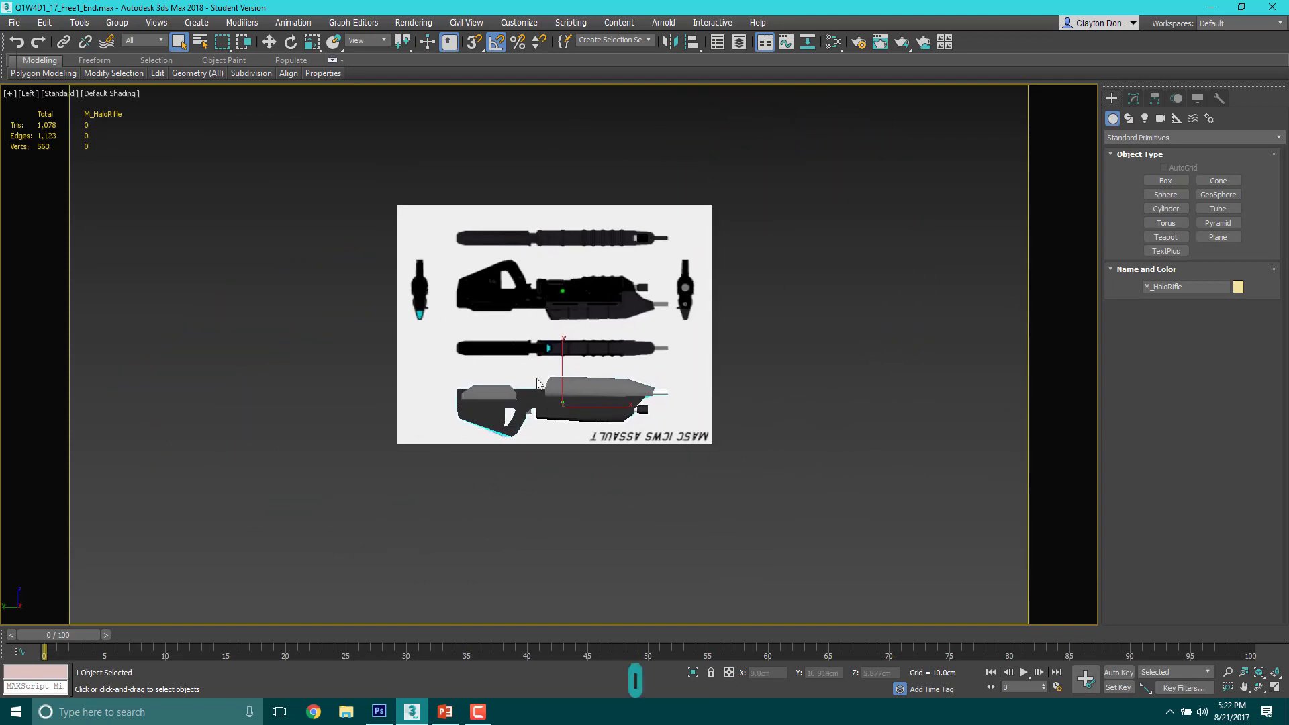
pyautogui.moveTo(428, 336)
pyautogui.keyDown('alt'); pyautogui.mouseDown(button='middle')
pyautogui.moveTo(493, 352)
pyautogui.moveTo(438, 361)
pyautogui.moveTo(442, 342)
pyautogui.mouseUp(button='middle'); pyautogui.keyUp('alt')
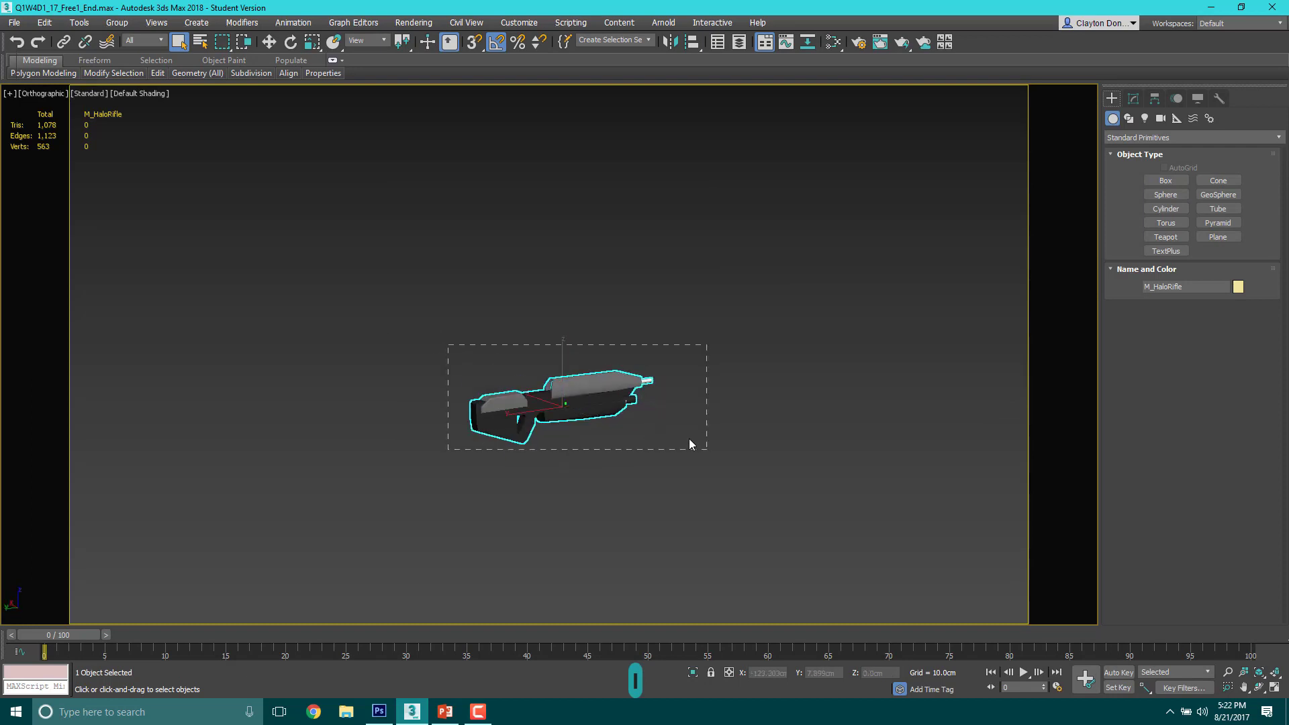
pyautogui.moveTo(690, 439); pyautogui.dragTo(707, 450)
pyautogui.press('l')
pyautogui.moveTo(584, 287); pyautogui.dragTo(622, 343, button='middle')
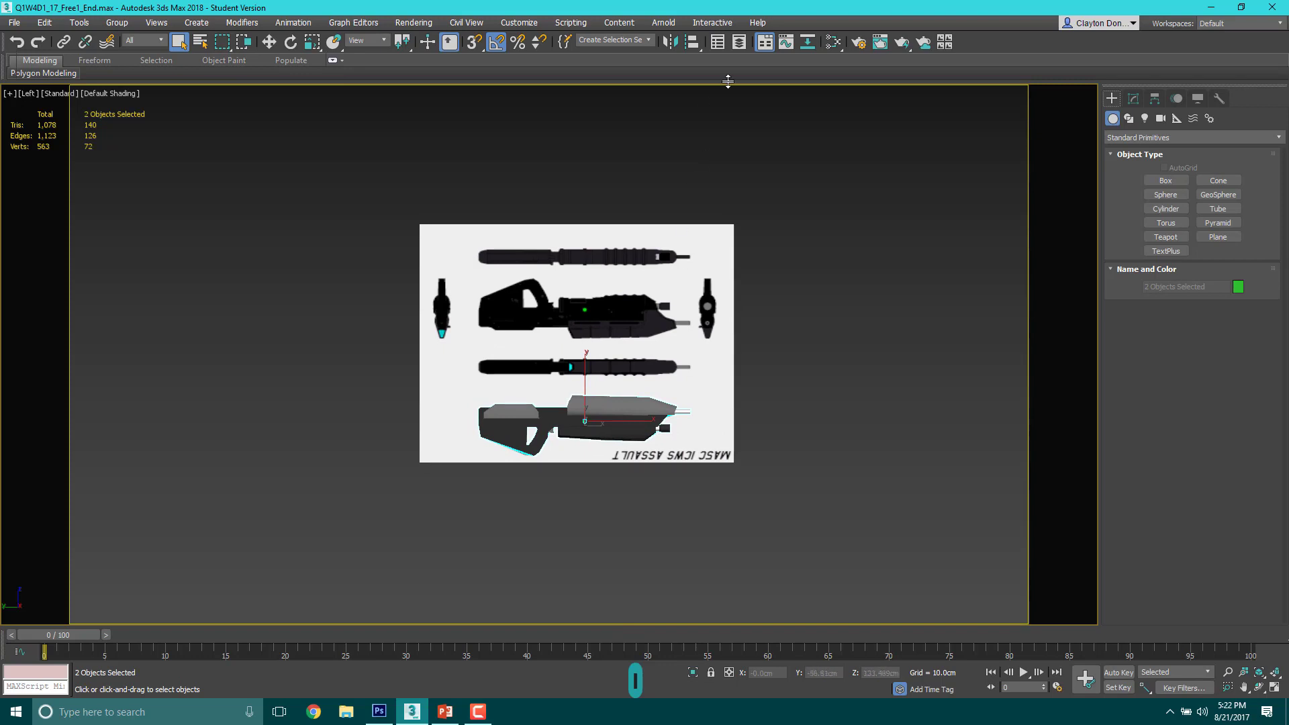
# Step: Open the Layer Explorer and unfreeze all objects in the scene
pyautogui.click(740, 43)
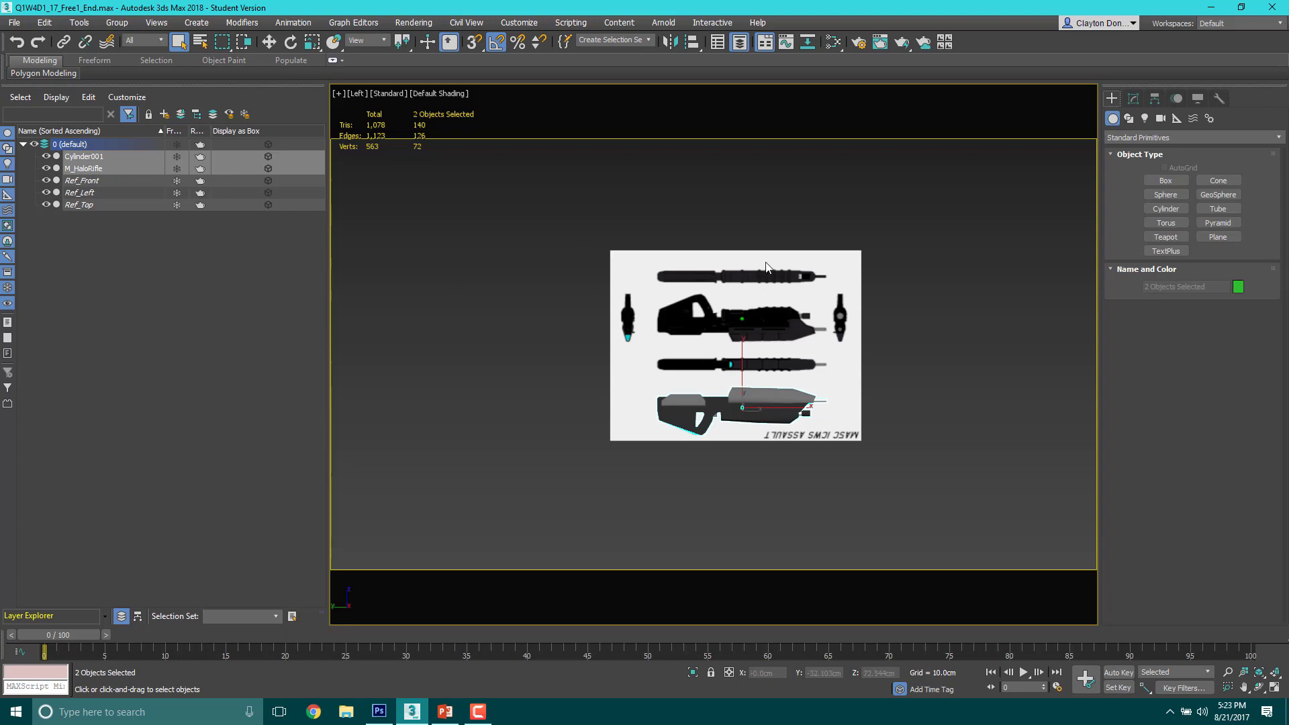
pyautogui.scroll(3, 772, 344)
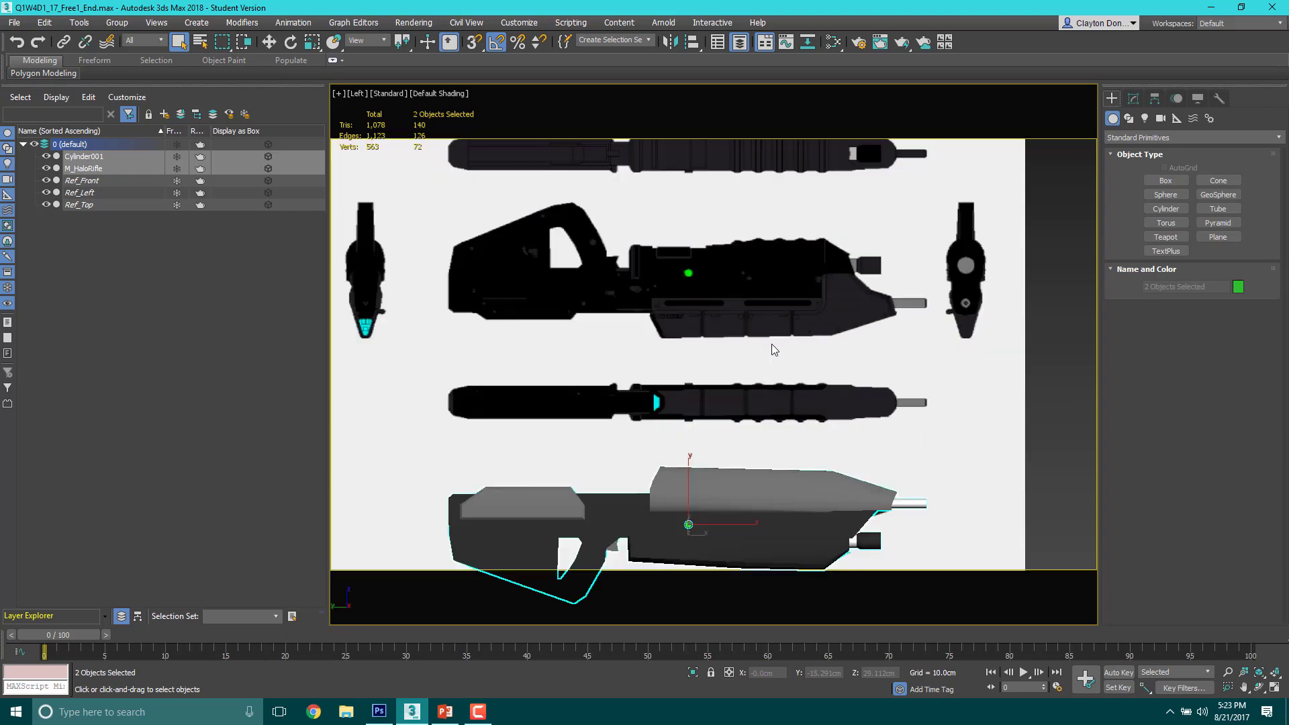
pyautogui.scroll(-2, 732, 392)
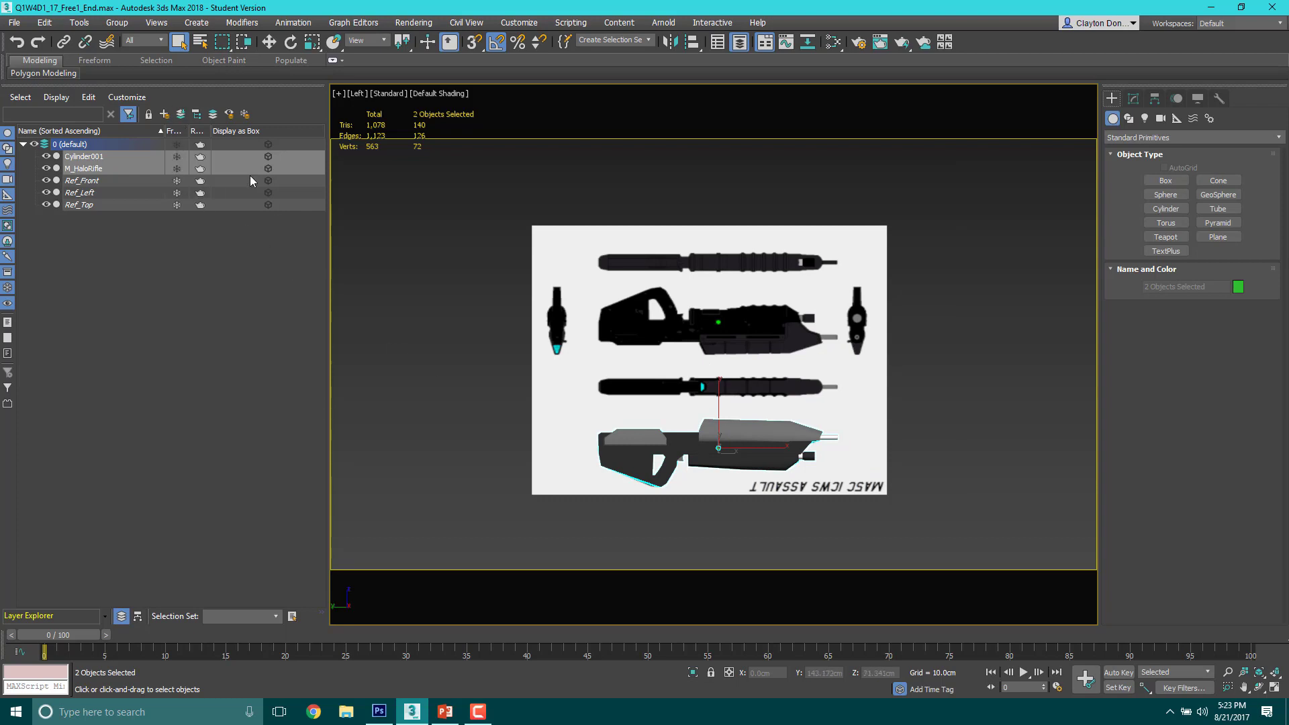
pyautogui.rightClick(445, 275)
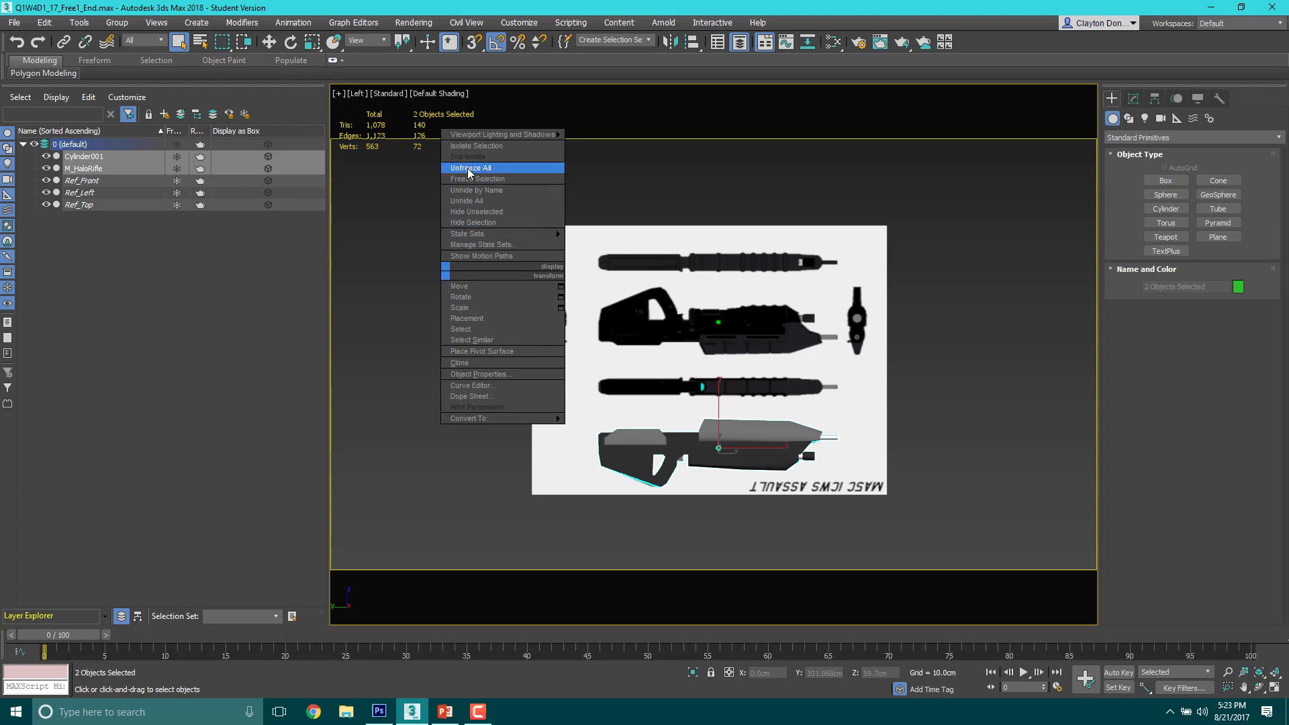
pyautogui.click(466, 200)
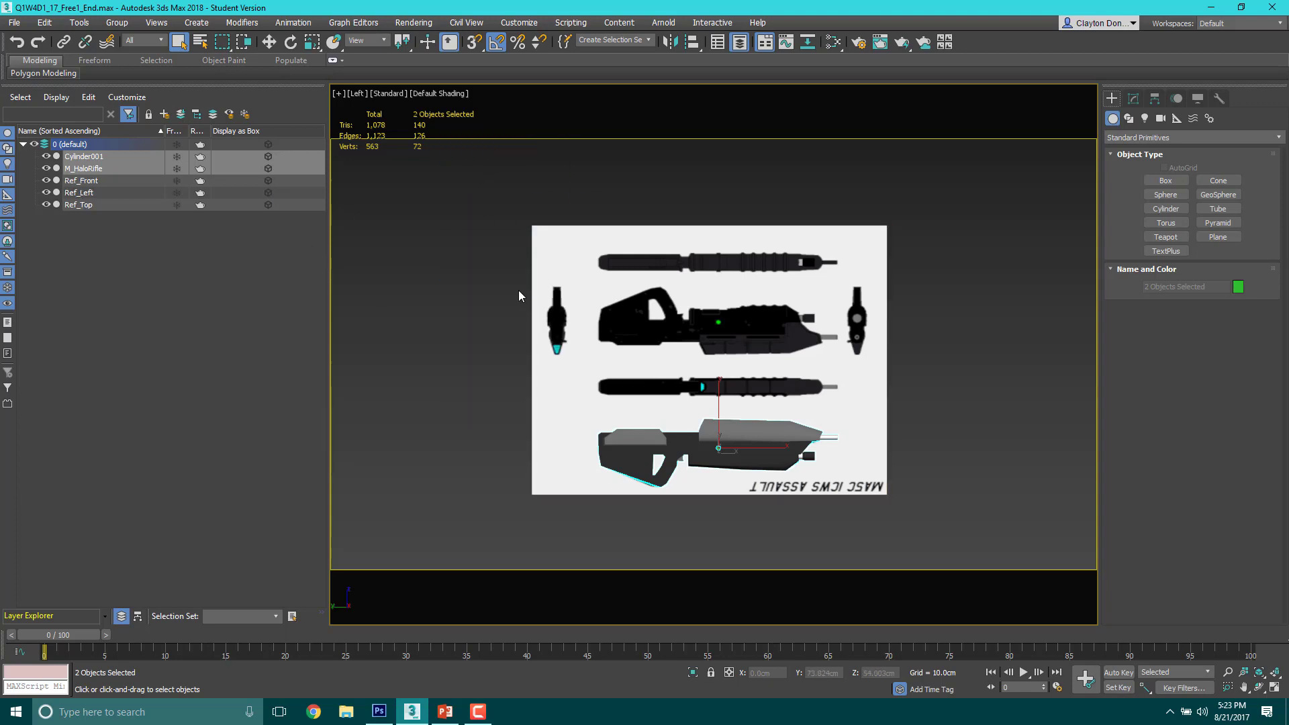
# Step: Put the Ref_Front, Ref_Left and Ref_Top planes on a new layer named Reference
pyautogui.scroll(-5, 489, 280)
pyautogui.keyDown('alt'); pyautogui.moveTo(485, 276); pyautogui.dragTo(436, 231, button='middle'); pyautogui.keyUp('alt')
pyautogui.click(427, 242)
pyautogui.moveTo(444, 294); pyautogui.dragTo(639, 253, button='middle')
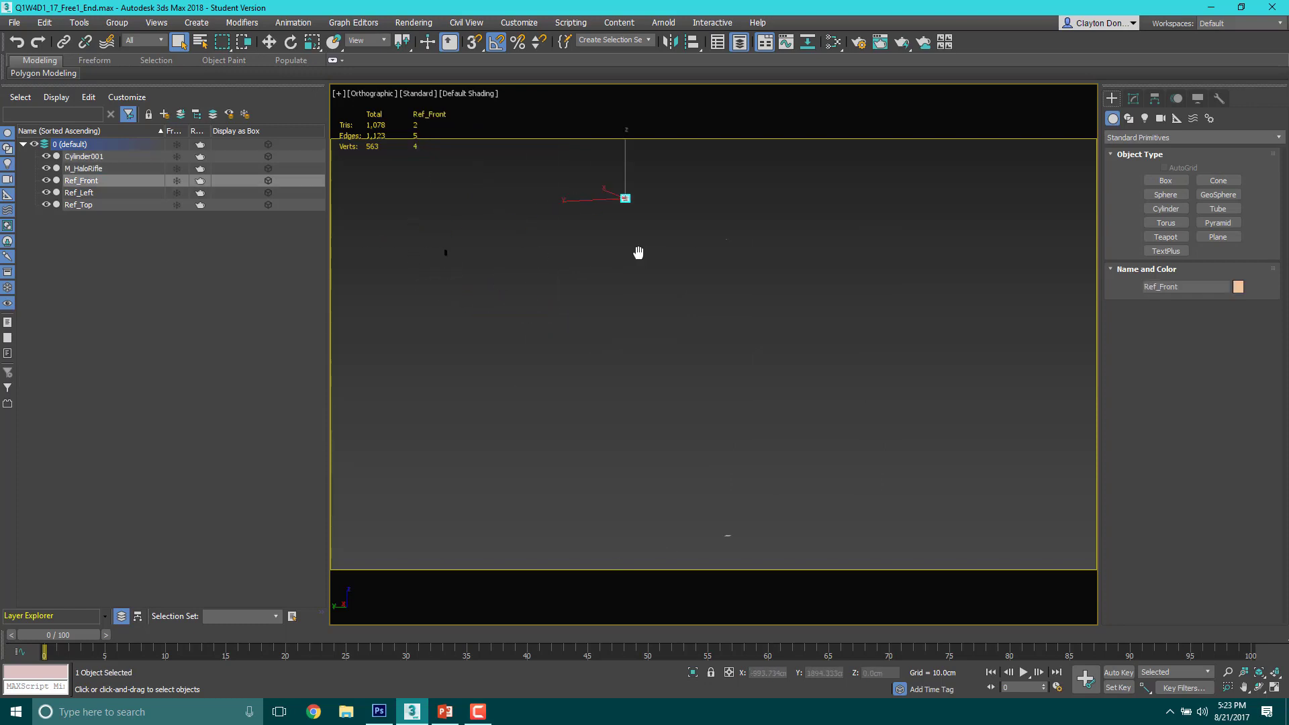
pyautogui.scroll(-2, 547, 295)
pyautogui.keyDown('ctrl'); pyautogui.click(476, 267); pyautogui.keyUp('ctrl')
pyautogui.keyDown('ctrl'); pyautogui.moveTo(607, 389); pyautogui.dragTo(724, 474); pyautogui.keyUp('ctrl')
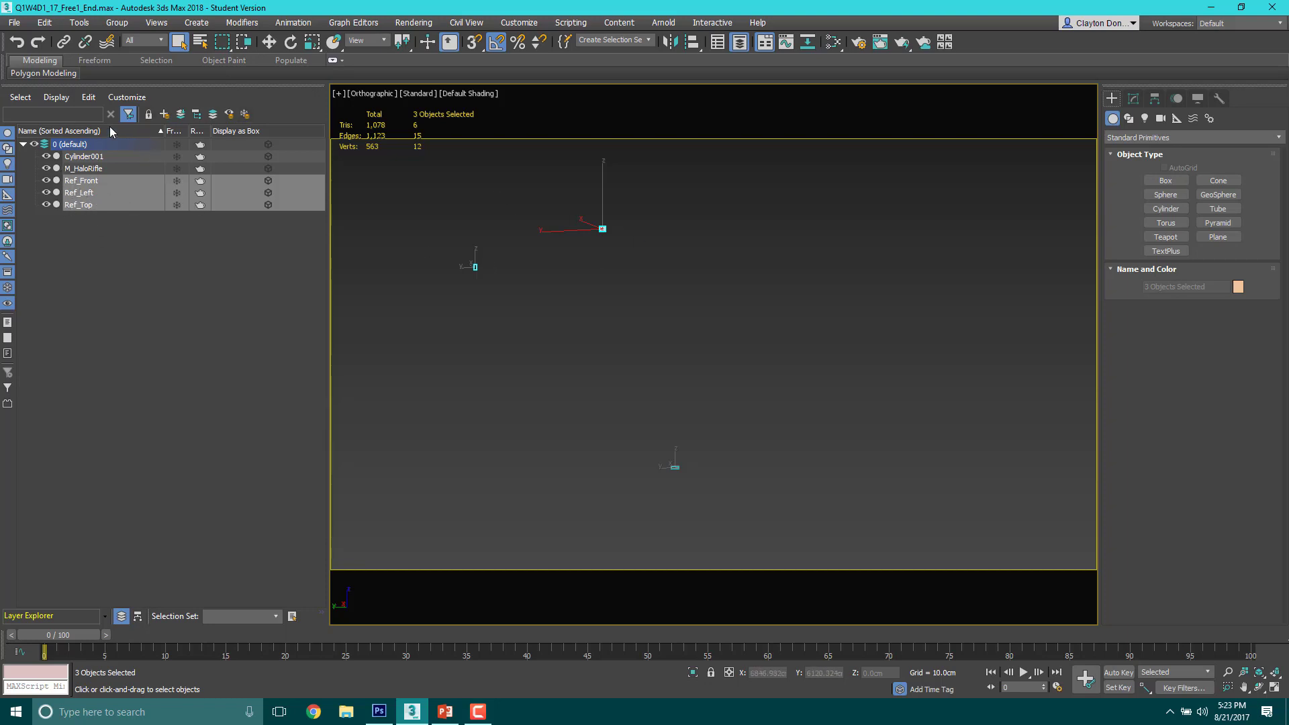
pyautogui.click(163, 115)
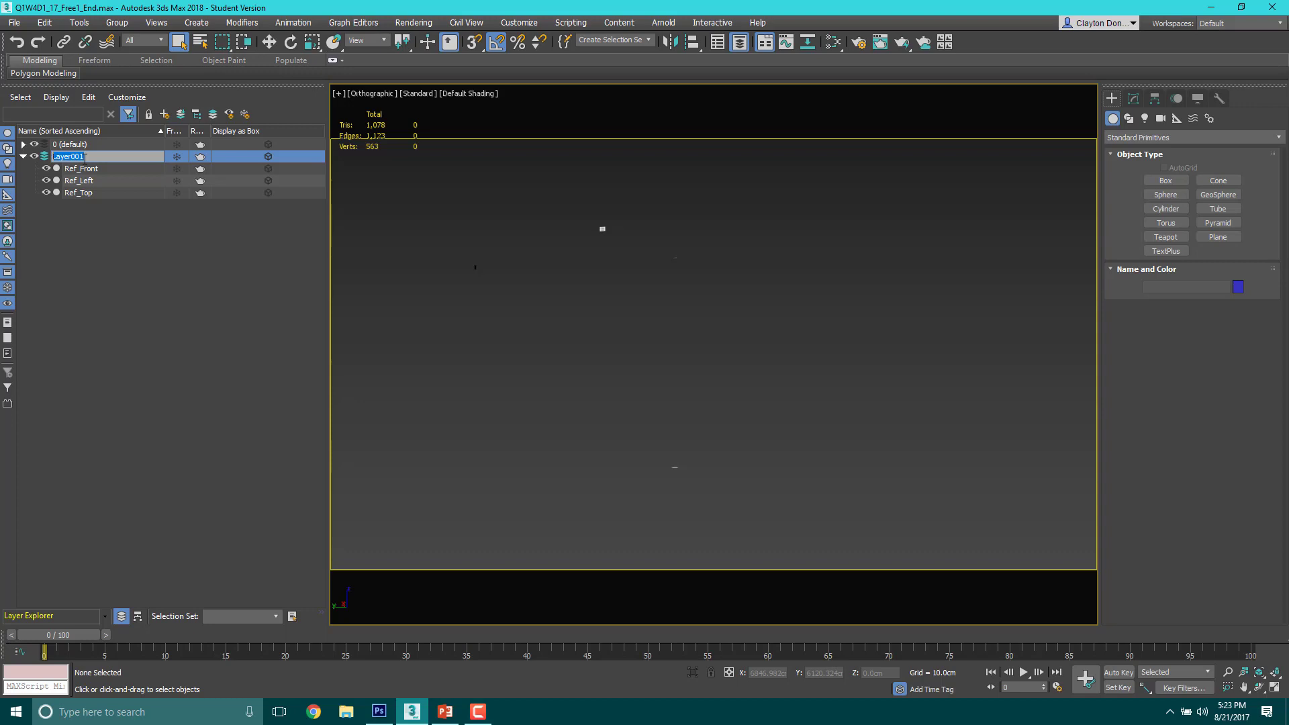
pyautogui.write('Reference')
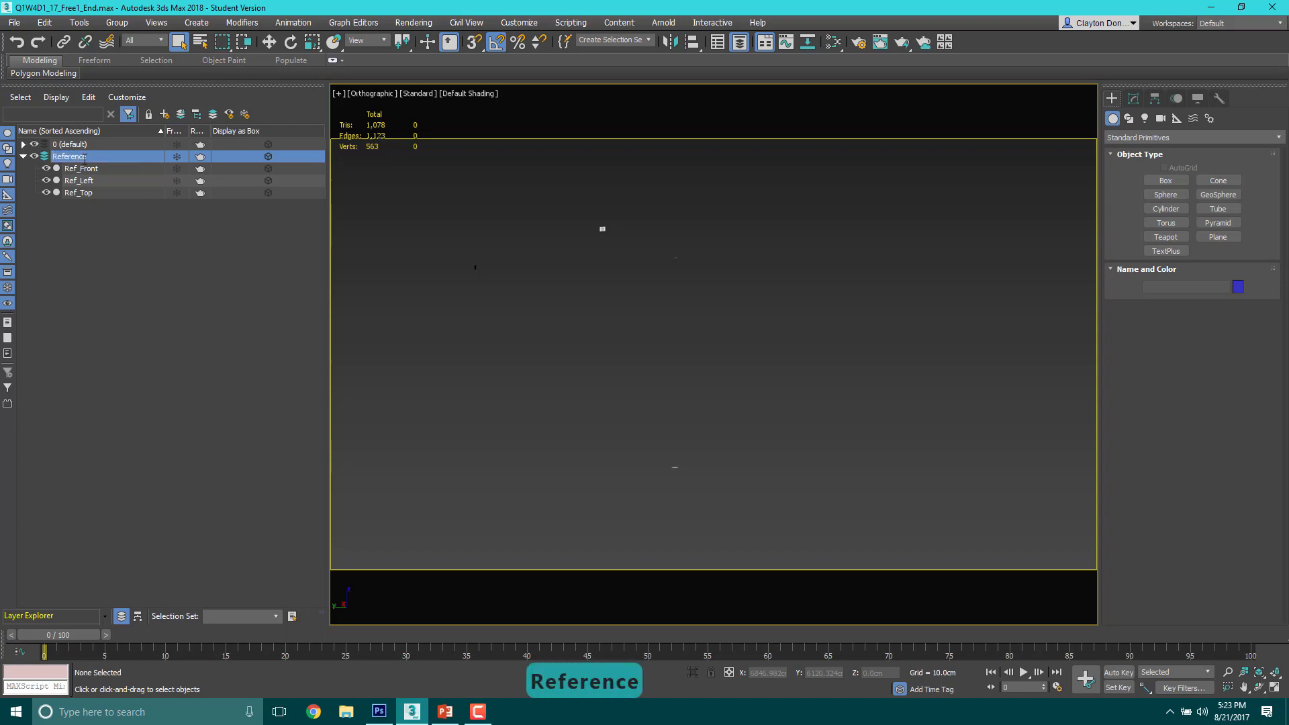
pyautogui.press('Return')
pyautogui.click(66, 294)
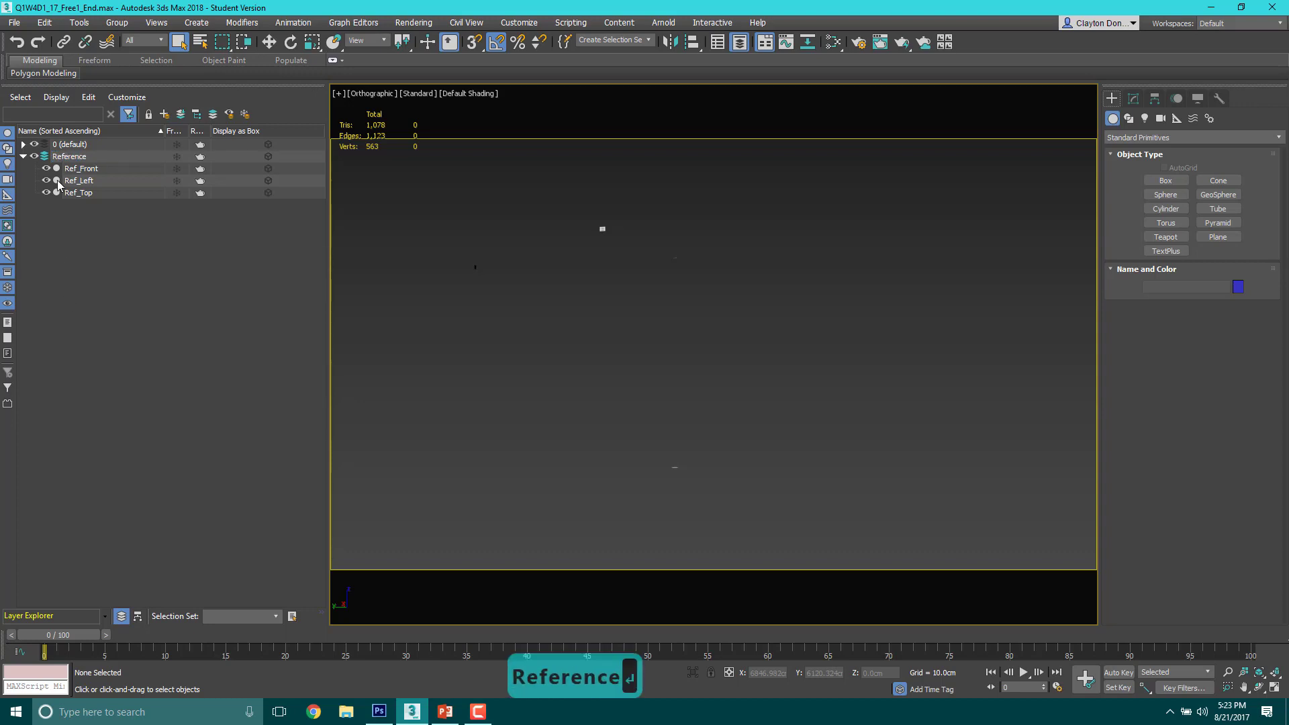
pyautogui.click(67, 156)
pyautogui.doubleClick(67, 156)
pyautogui.rightClick(67, 157)
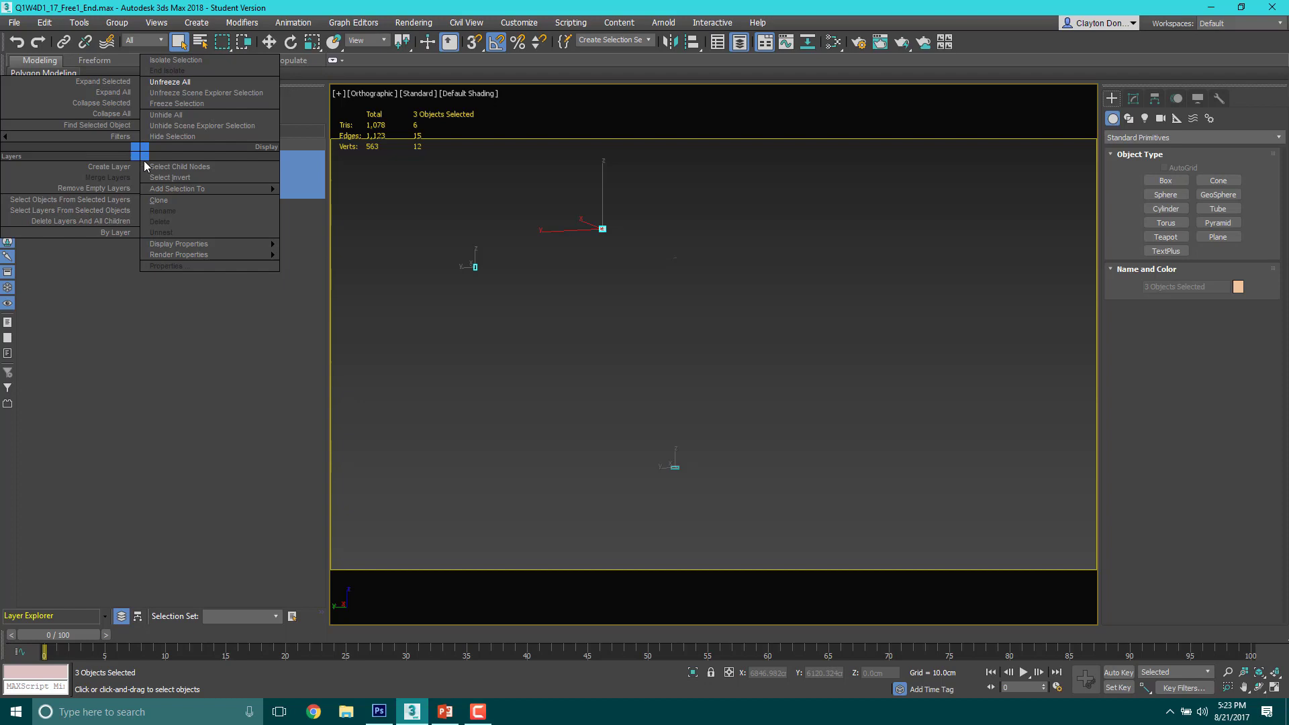
pyautogui.press('Escape')
pyautogui.click(55, 201)
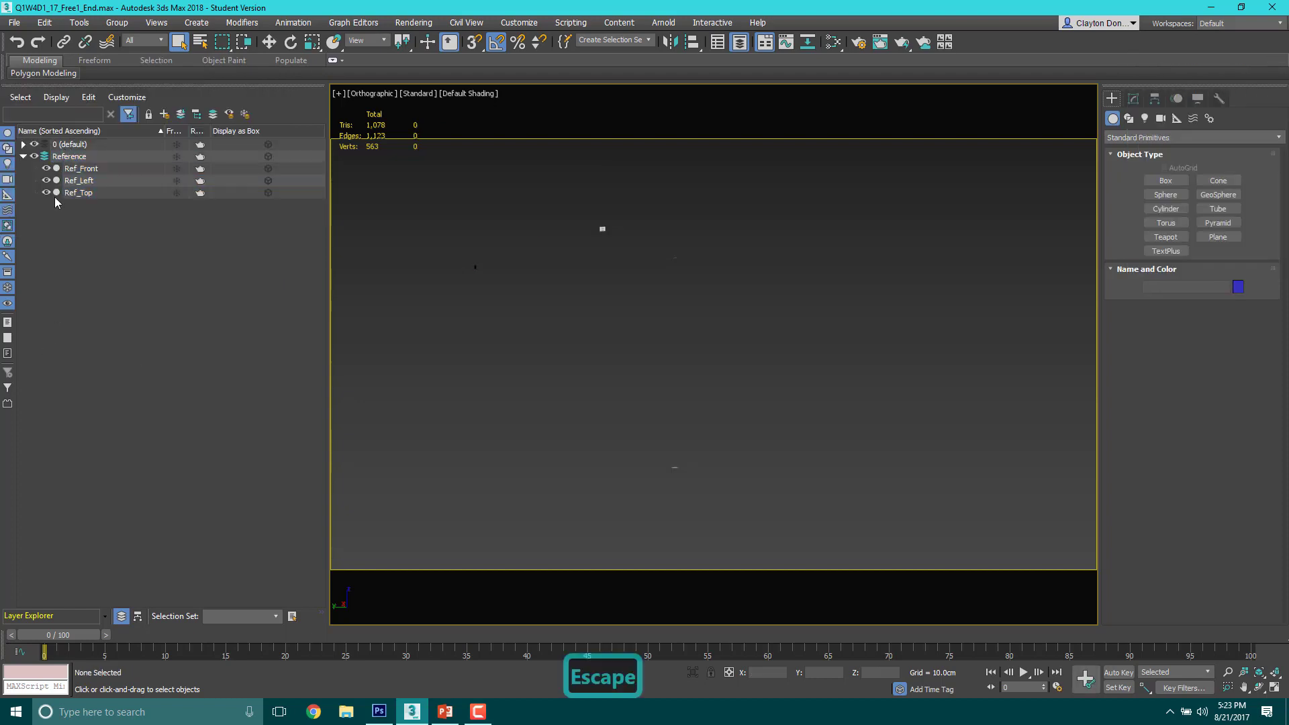
# Step: Collapse and expand the Reference layer to check which objects it holds
pyautogui.click(80, 159)
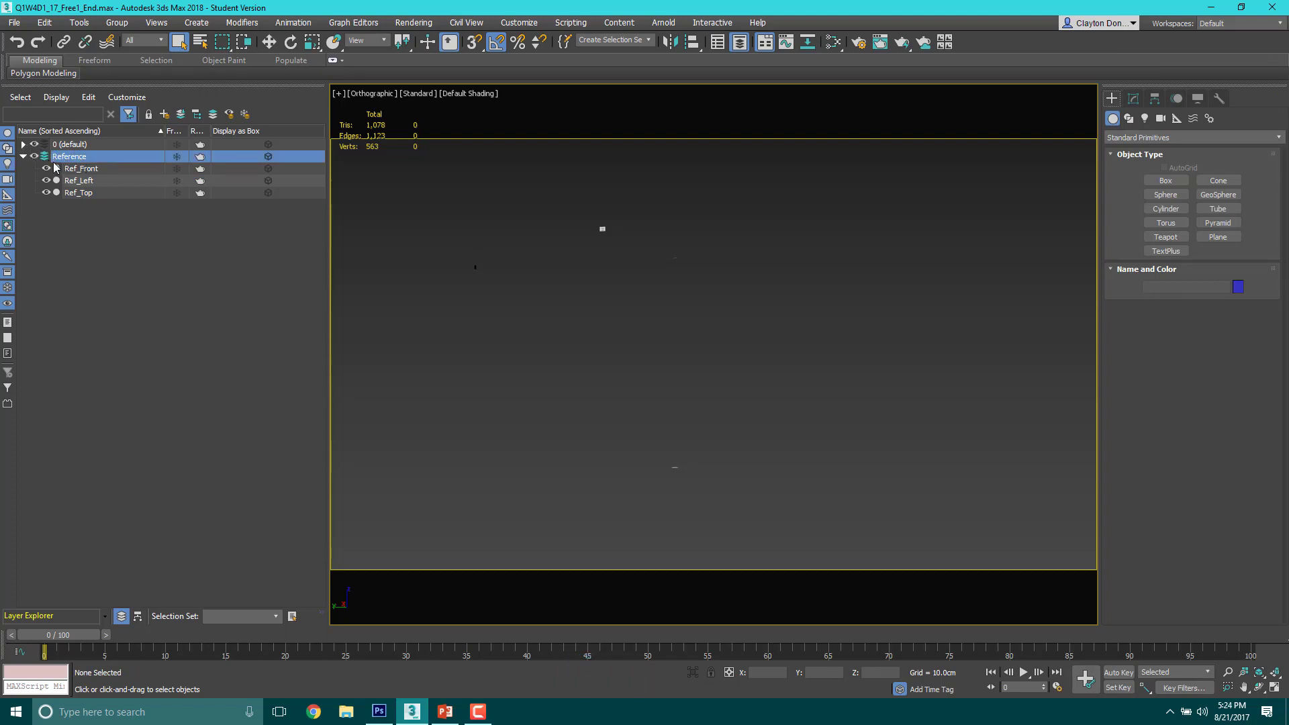
pyautogui.click(23, 157)
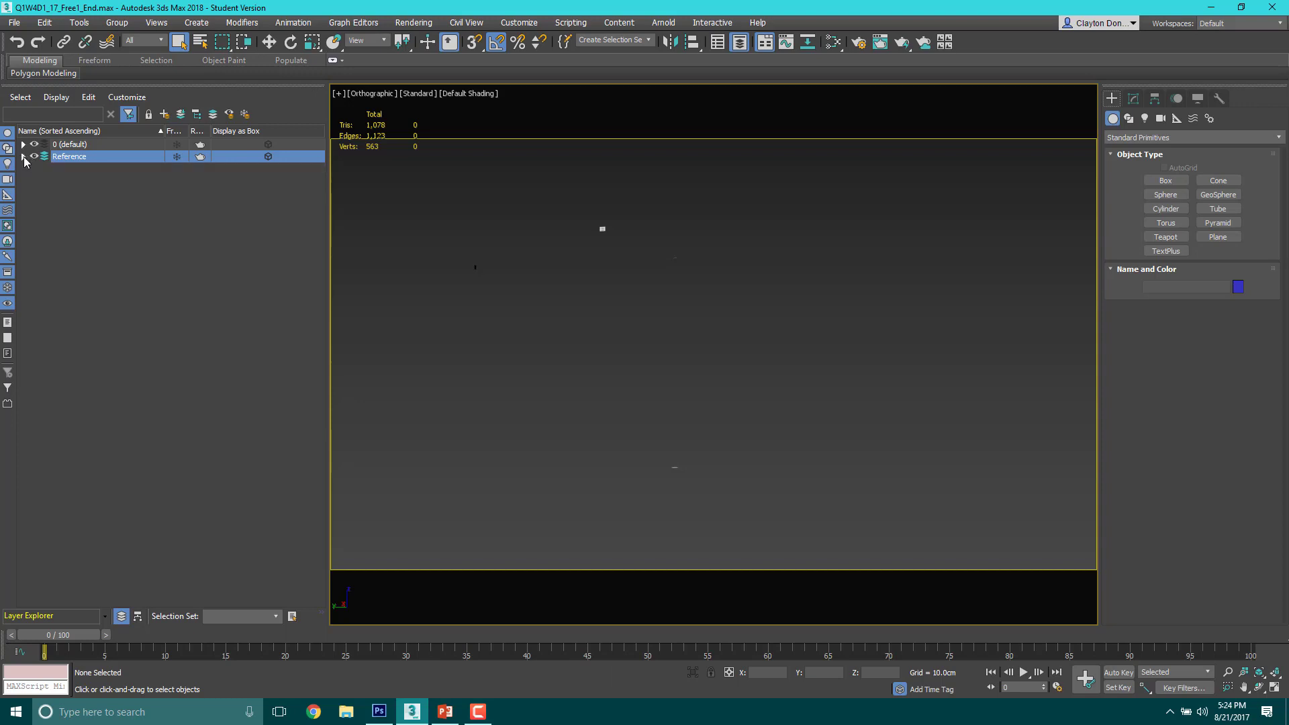
pyautogui.click(24, 157)
pyautogui.click(23, 157)
pyautogui.click(23, 157)
pyautogui.click(24, 157)
pyautogui.click(23, 157)
pyautogui.click(24, 157)
pyautogui.click(24, 158)
pyautogui.click(24, 157)
pyautogui.click(24, 157)
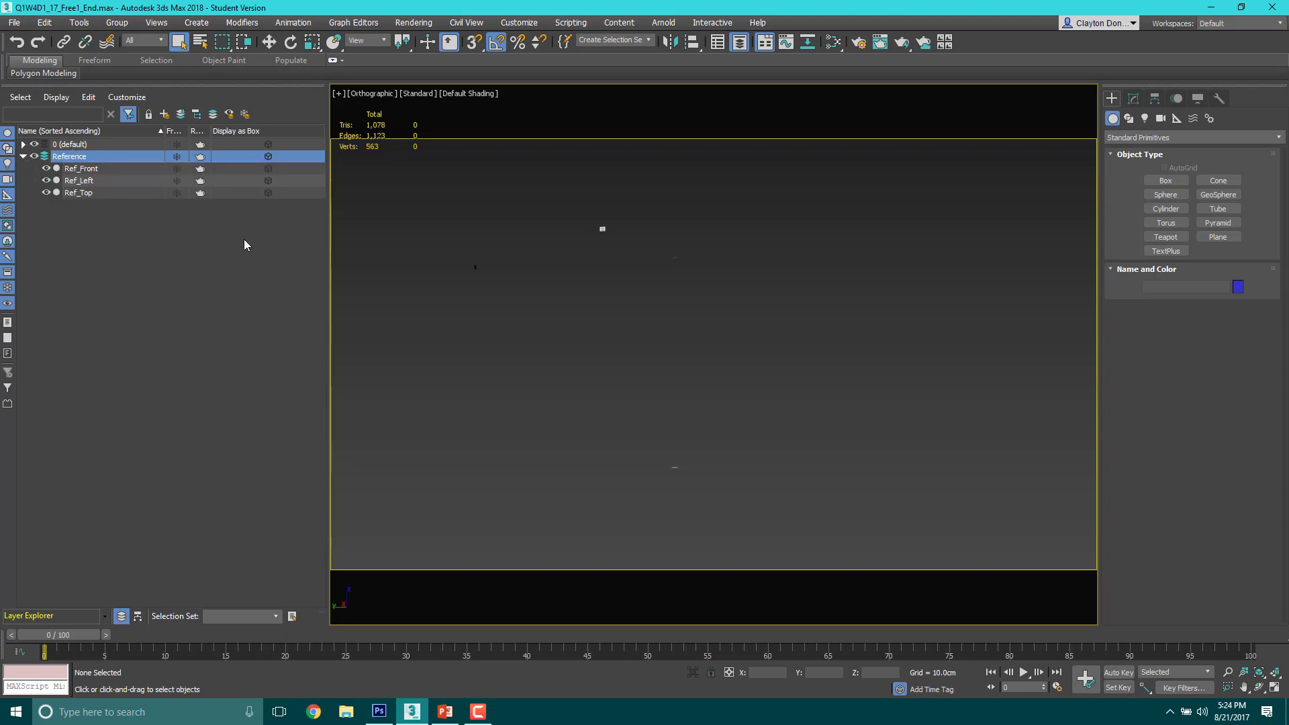
# Step: Render the left view to inspect the rifle against the reference image, and close the rendered frame
pyautogui.press('l')
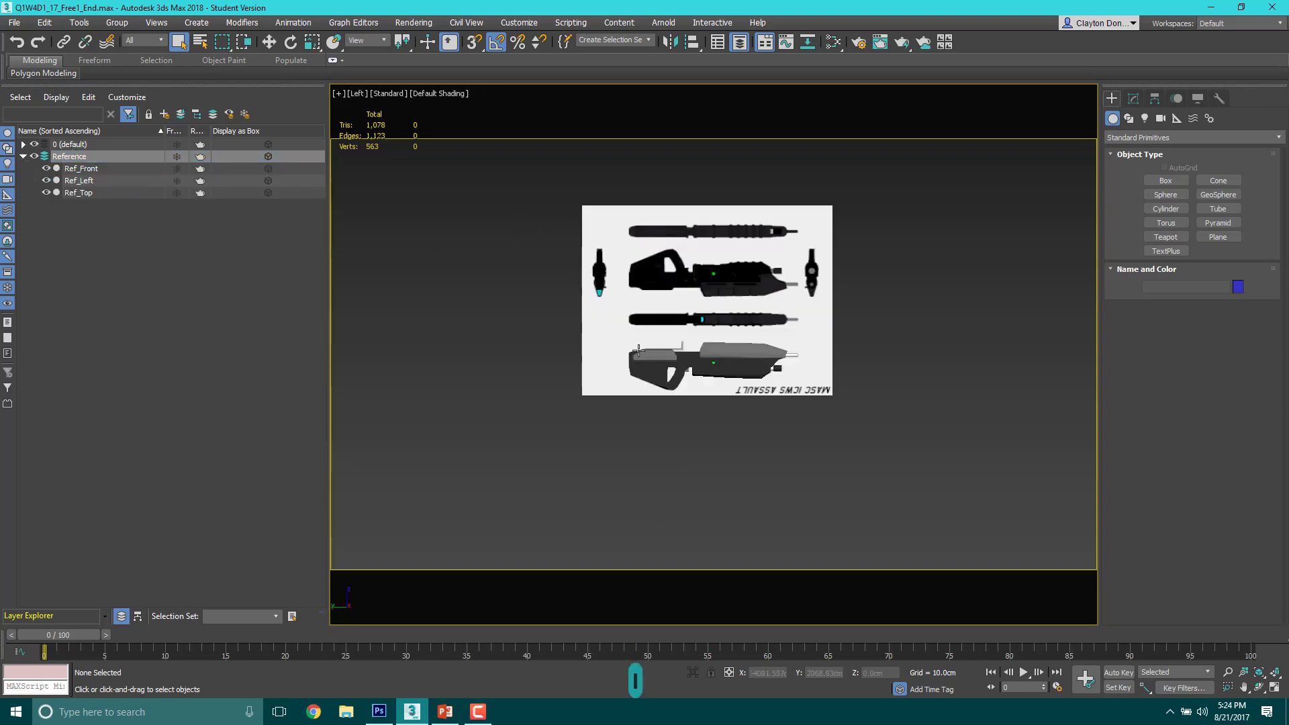
pyautogui.scroll(2, 705, 296)
pyautogui.click(645, 281)
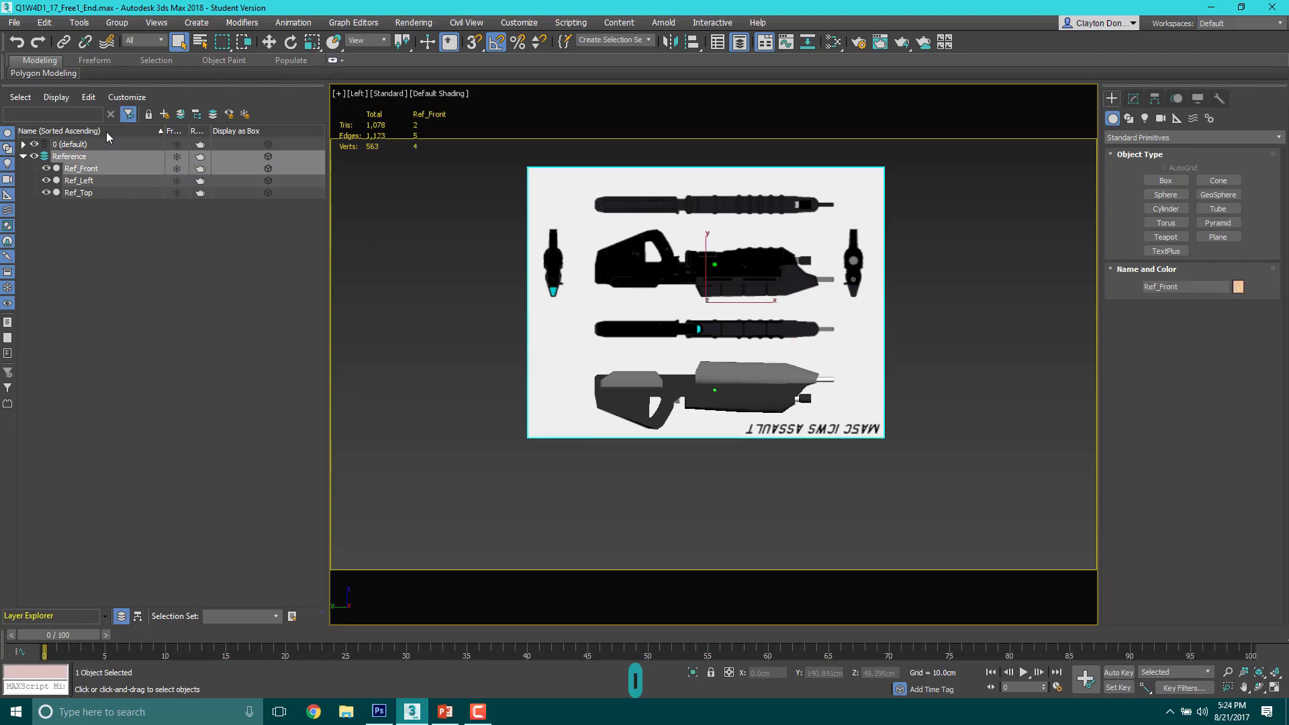
pyautogui.moveTo(674, 201); pyautogui.dragTo(676, 231, button='middle')
pyautogui.scroll(2, 666, 274)
pyautogui.press('F9')
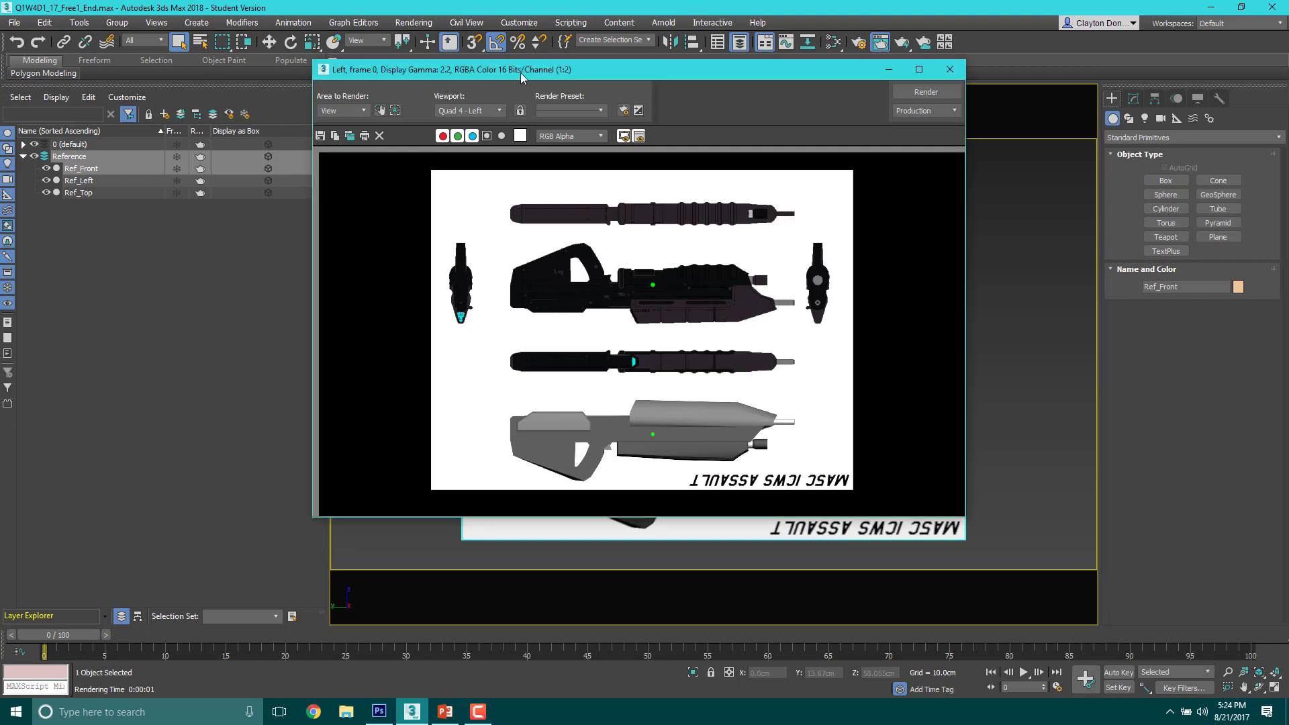
pyautogui.moveTo(501, 78); pyautogui.dragTo(579, 107)
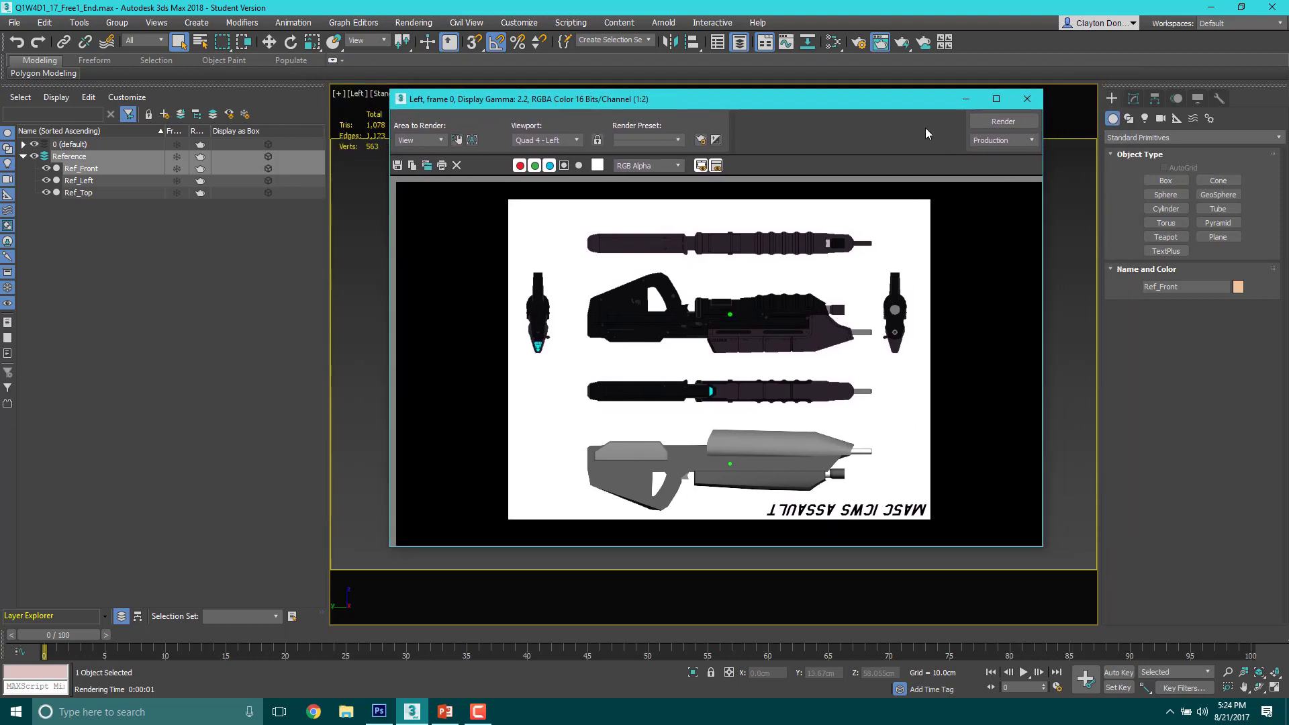
pyautogui.click(1028, 99)
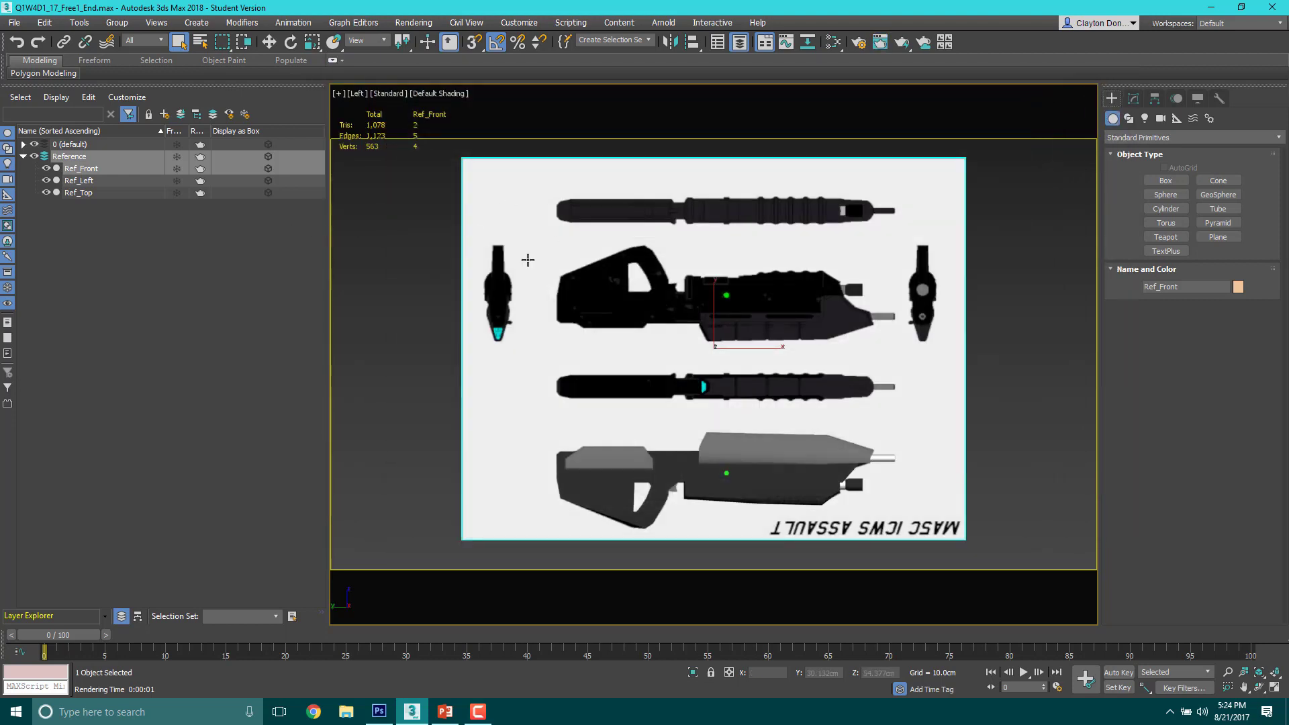
# Step: Try box-selecting the rifle parts in the left view while the reference planes are unfrozen, and clear the selection
pyautogui.moveTo(516, 377); pyautogui.dragTo(515, 376)
pyautogui.scroll(-3, 443, 433)
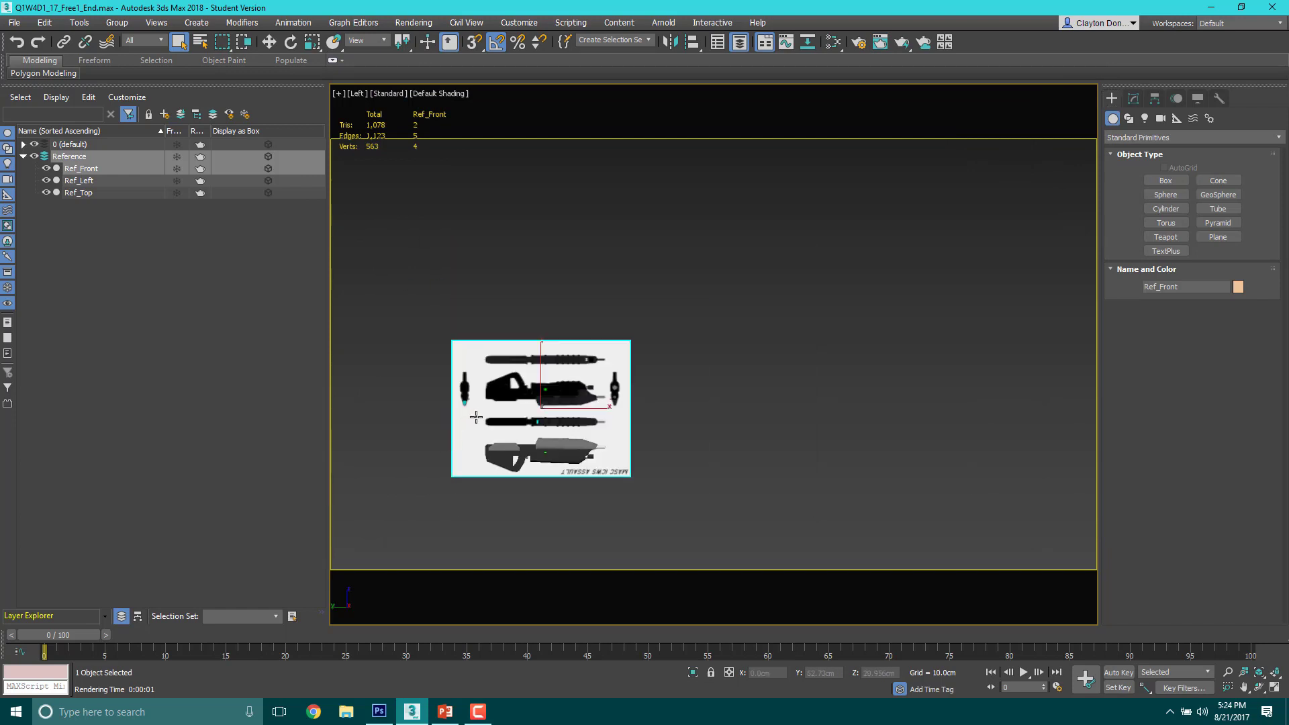
pyautogui.scroll(2, 476, 415)
pyautogui.click(691, 241)
pyautogui.moveTo(405, 337); pyautogui.dragTo(406, 337)
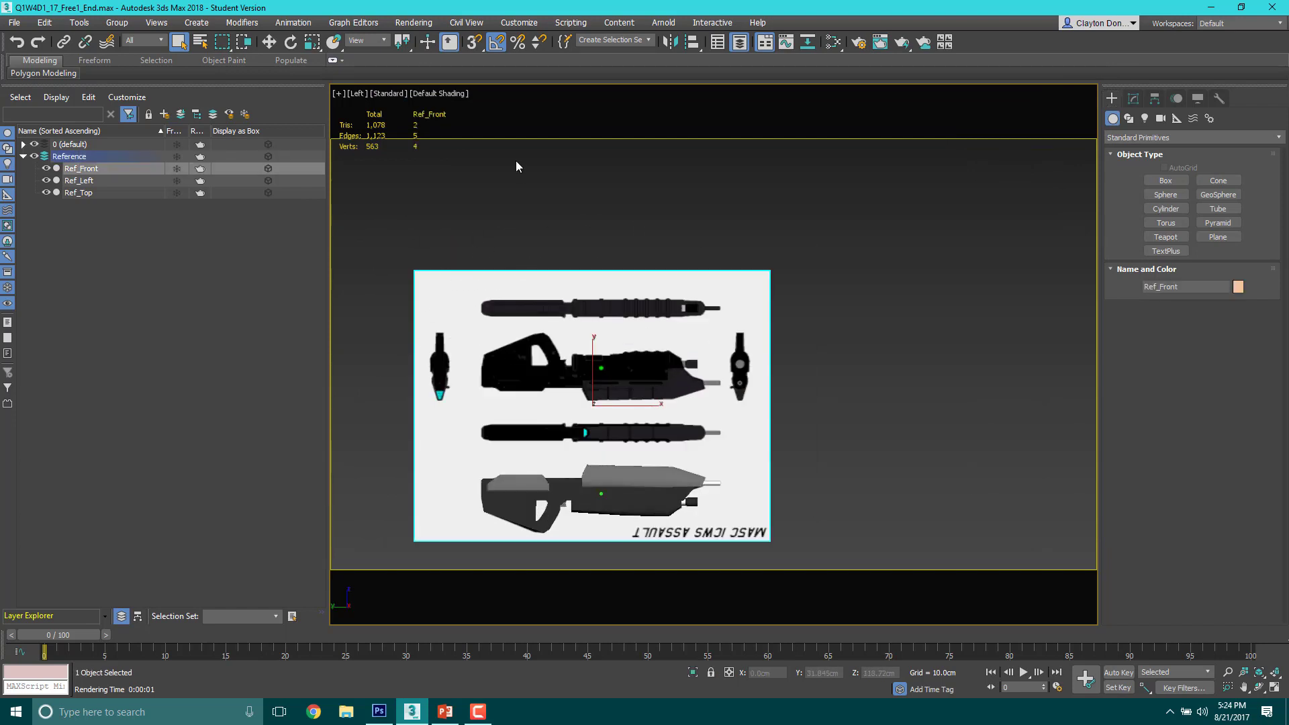
pyautogui.moveTo(393, 242); pyautogui.dragTo(840, 538)
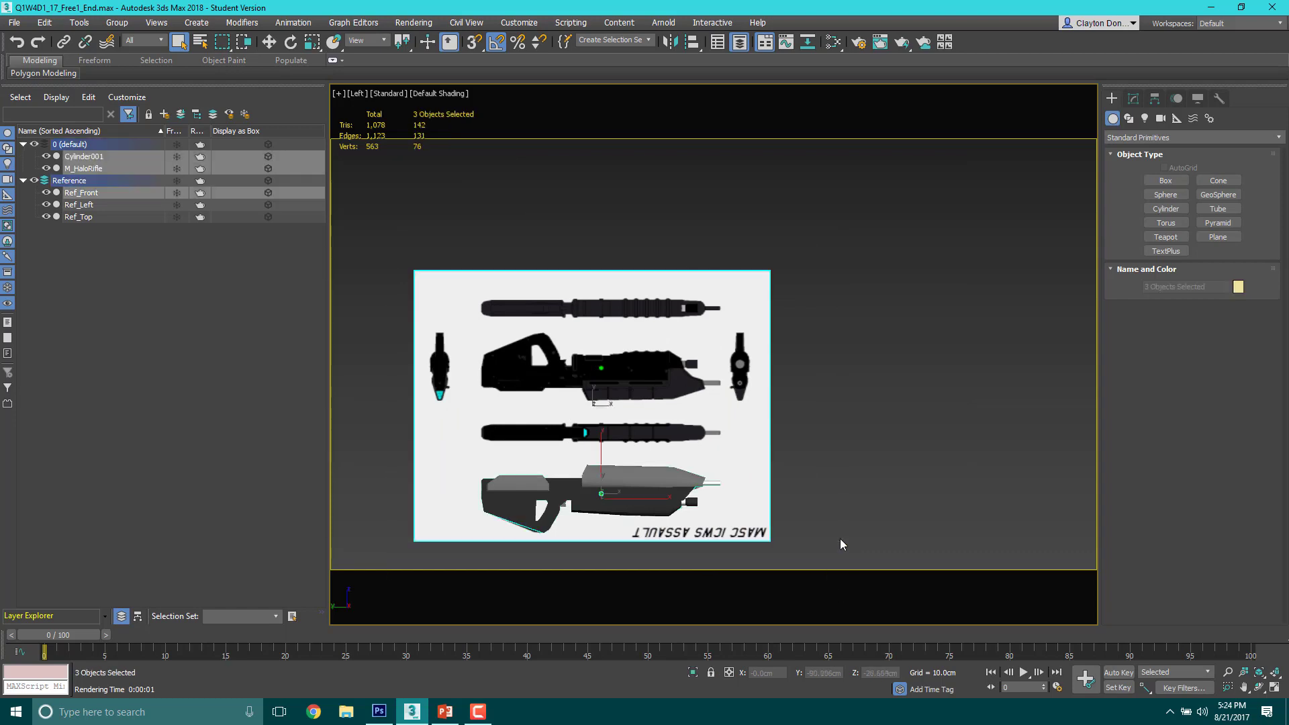
pyautogui.click(477, 232)
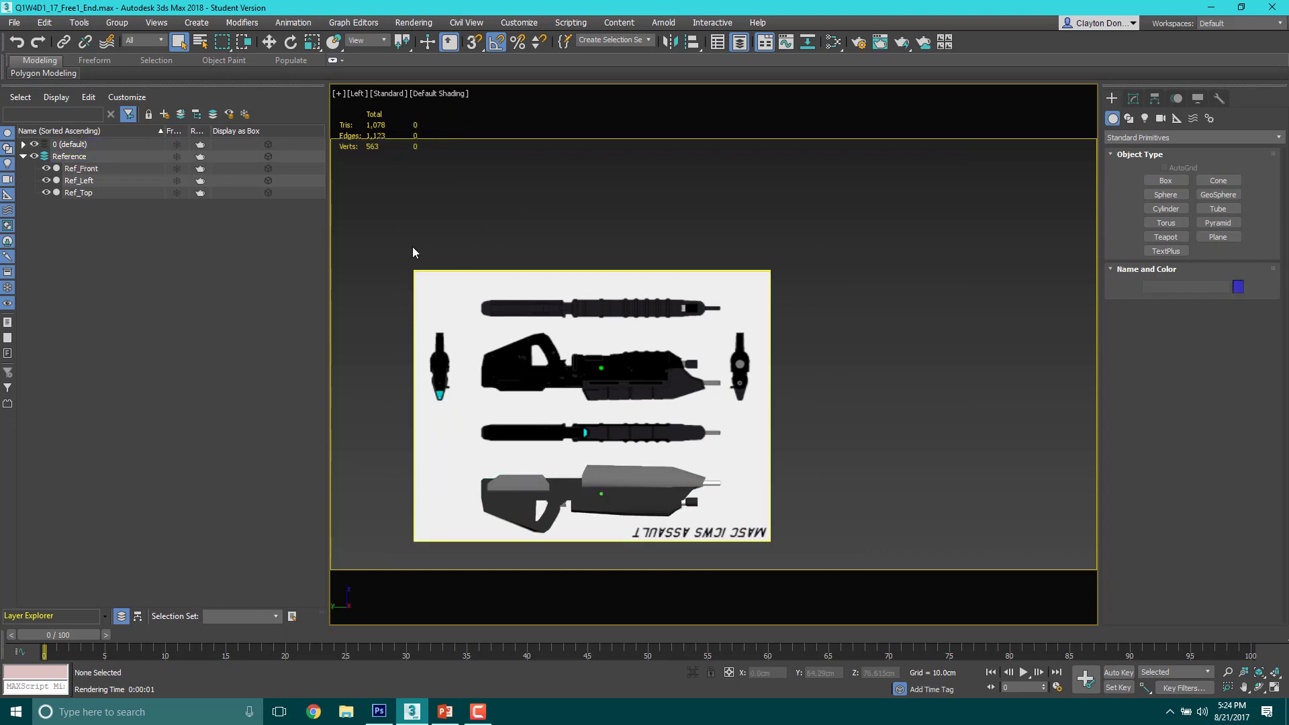
# Step: Freeze Ref_Front, Ref_Left and Ref_Top one by one and unfreeze them individually again
pyautogui.click(176, 169)
pyautogui.click(177, 181)
pyautogui.click(176, 192)
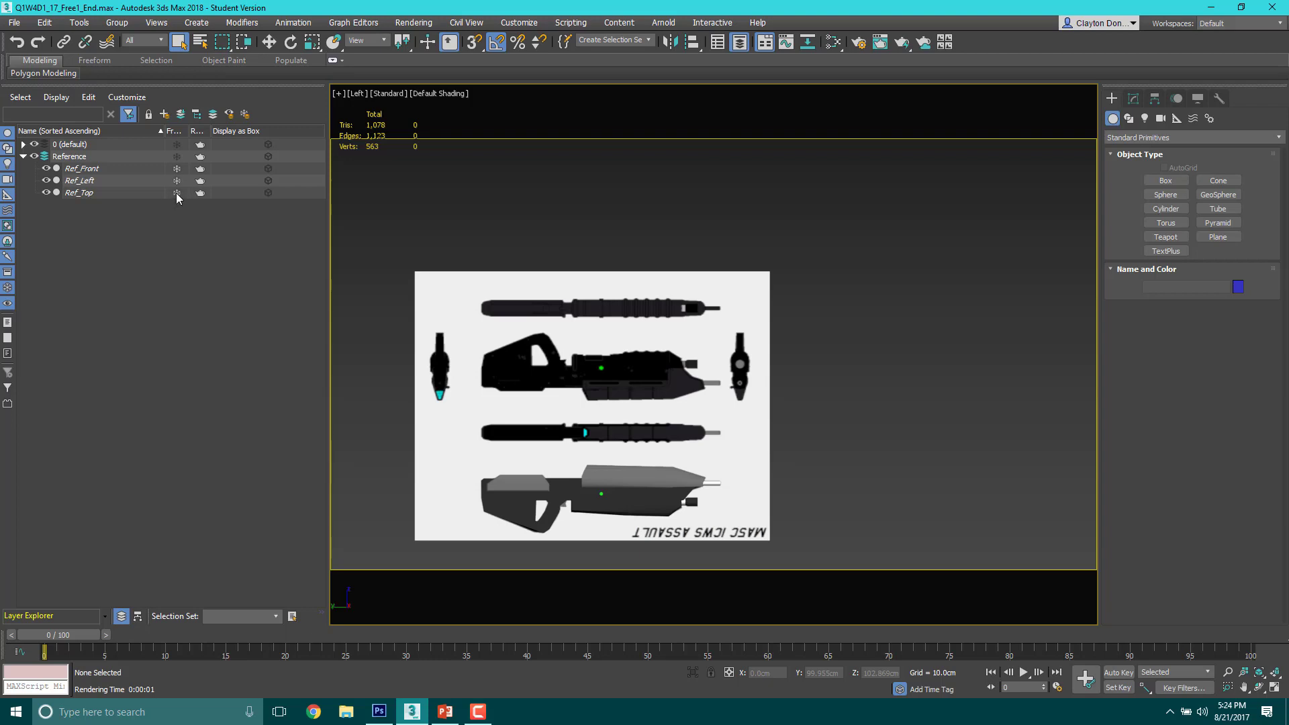
pyautogui.click(176, 169)
pyautogui.click(177, 181)
pyautogui.click(176, 192)
# Step: Freeze the whole Reference layer
pyautogui.click(177, 156)
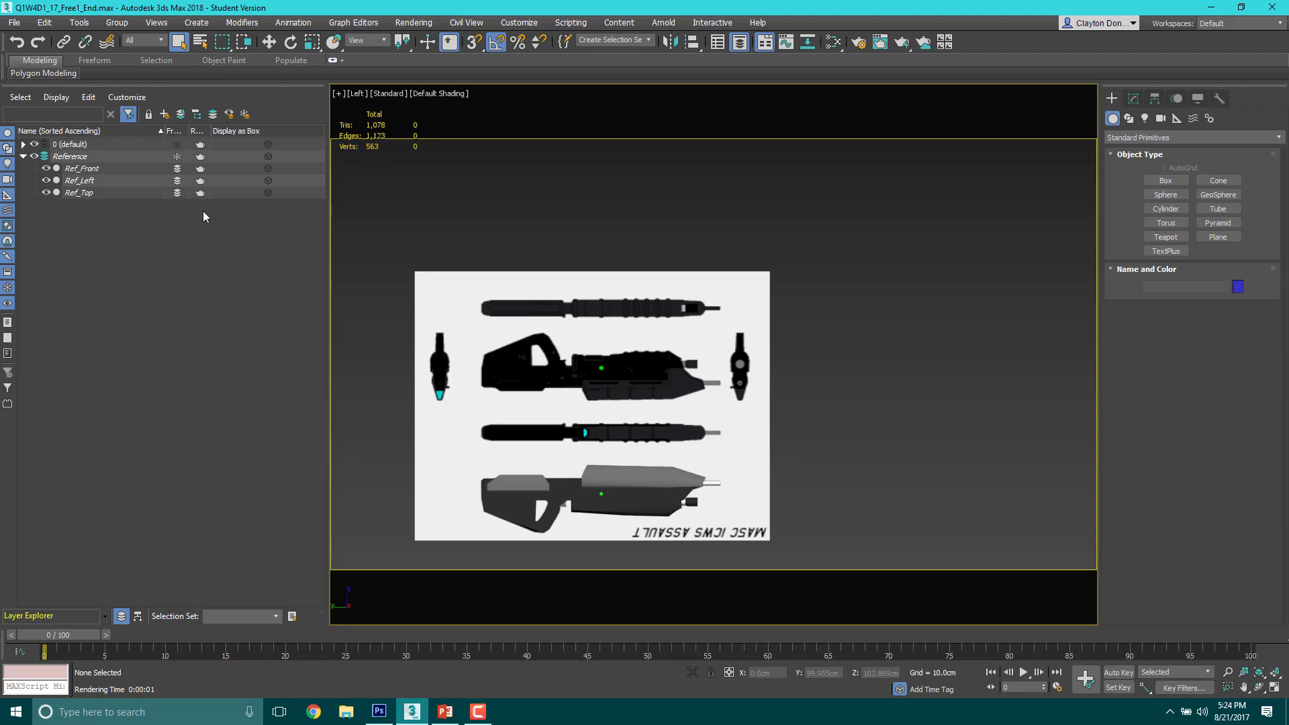
pyautogui.click(179, 157)
pyautogui.click(179, 156)
# Step: Test selecting everything, box-selecting and picking the rifle with the Reference layer frozen
pyautogui.hotkey('ctrl', 'a')
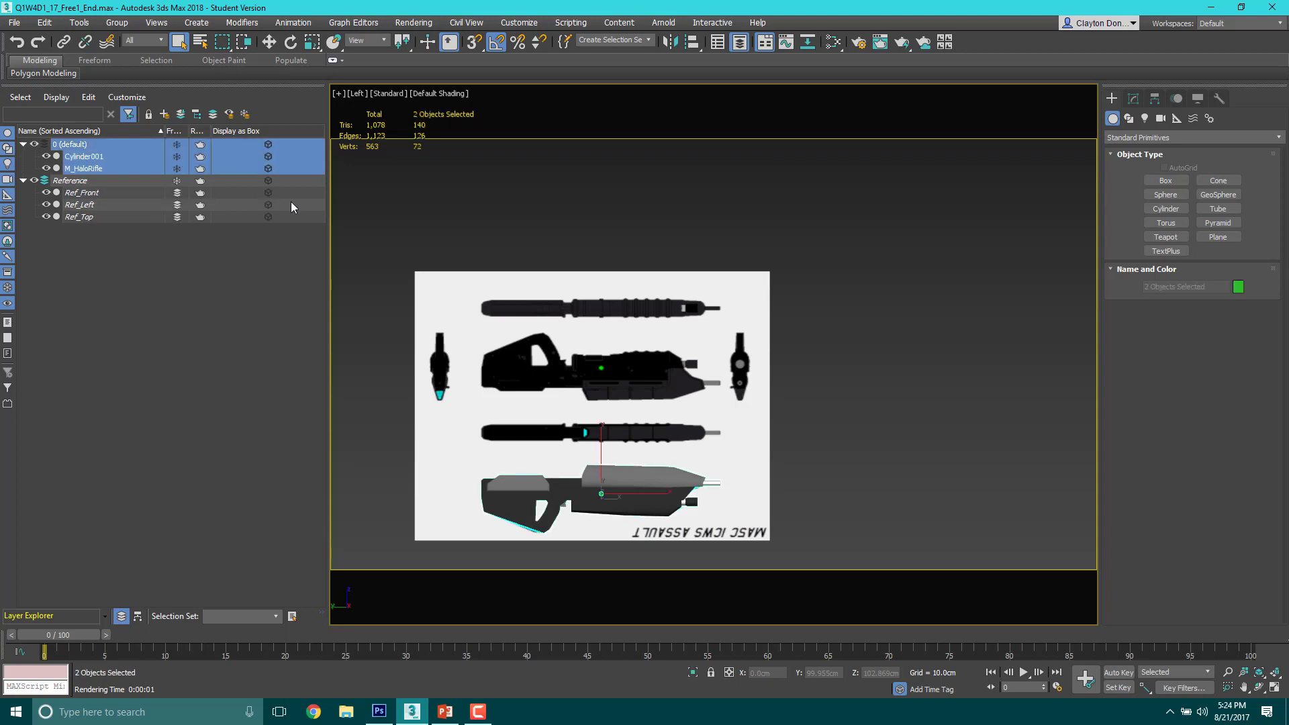
pyautogui.click(143, 280)
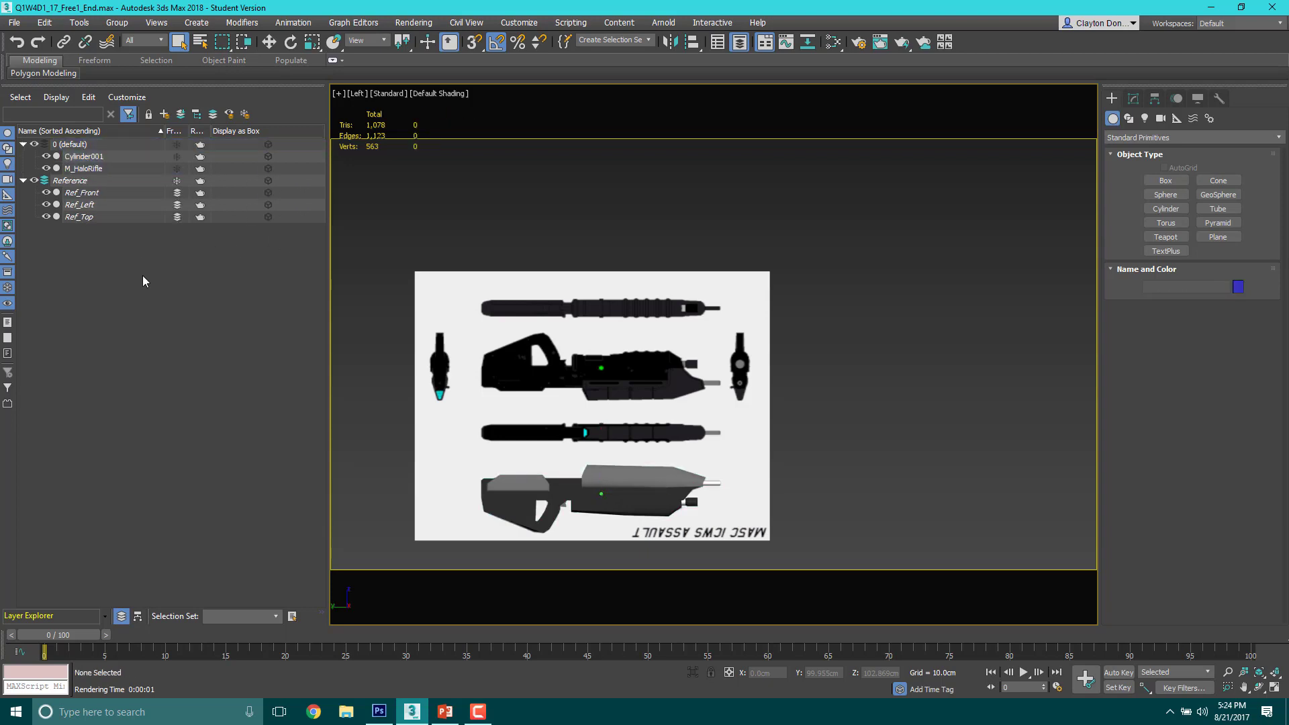
pyautogui.moveTo(439, 186); pyautogui.dragTo(678, 547)
pyautogui.click(617, 478)
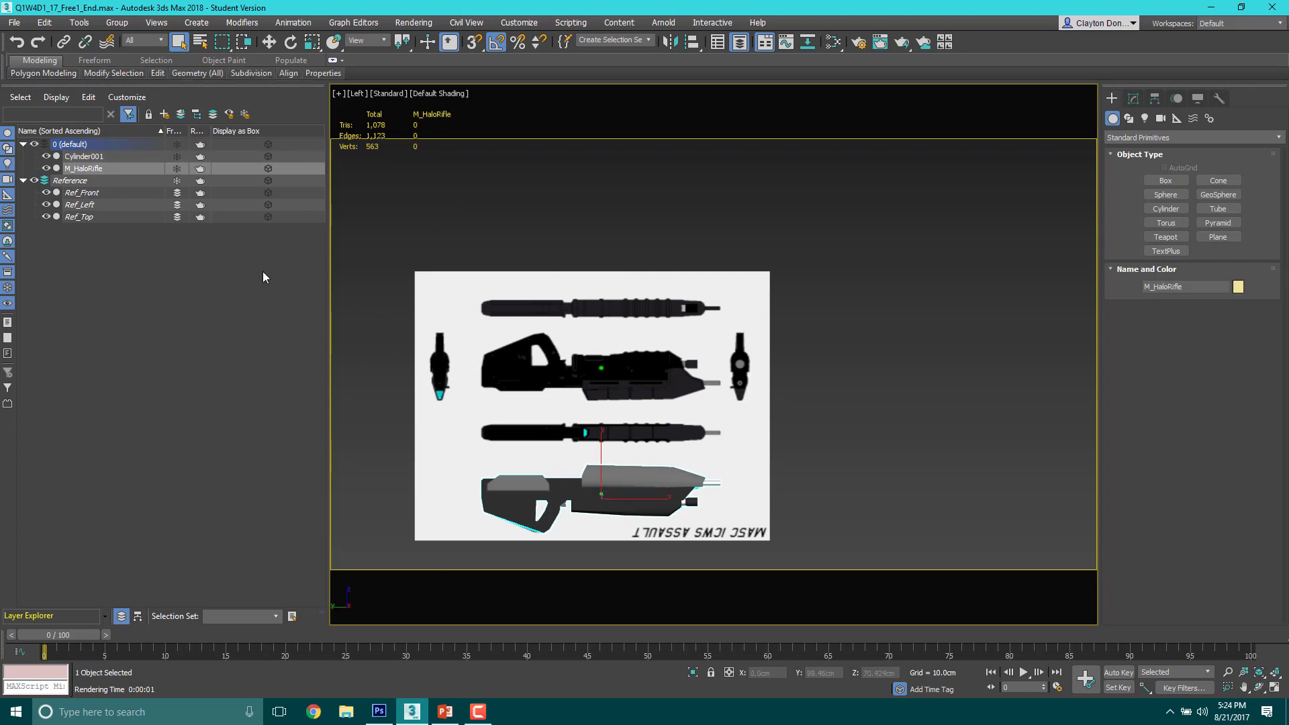
# Step: Select Cylinder001 and M_HaloRifle in turn and examine them up close along with their modifier settings
pyautogui.scroll(-2, 582, 449)
pyautogui.moveTo(583, 458); pyautogui.dragTo(601, 400, button='middle')
pyautogui.scroll(4, 606, 402)
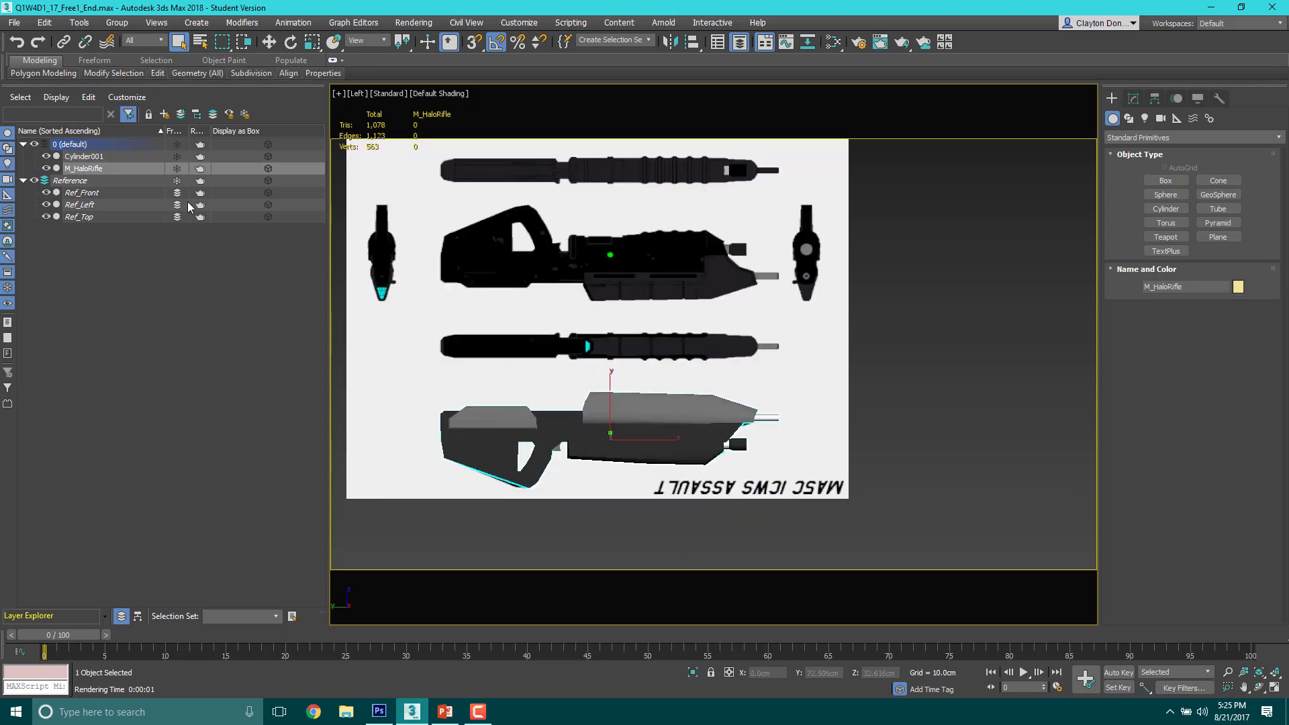
pyautogui.click(88, 159)
pyautogui.keyDown('alt'); pyautogui.moveTo(607, 456); pyautogui.dragTo(610, 440, button='middle'); pyautogui.keyUp('alt')
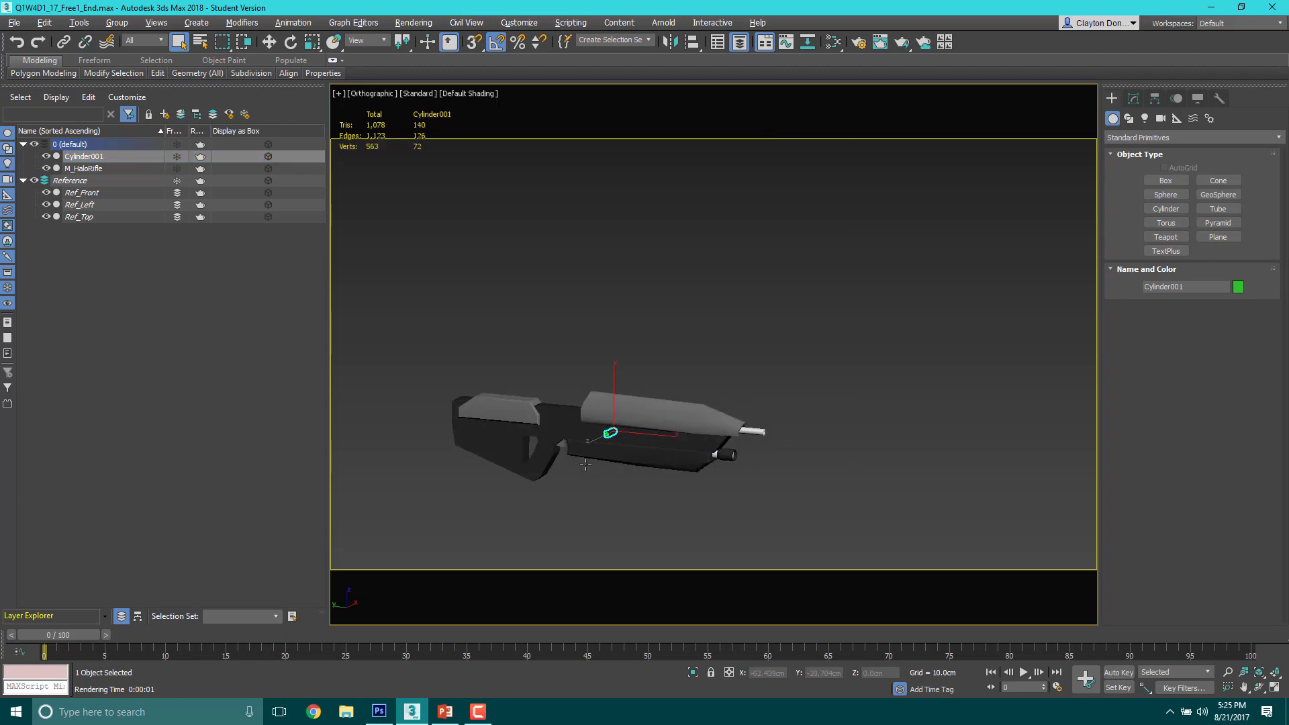
pyautogui.scroll(6, 607, 403)
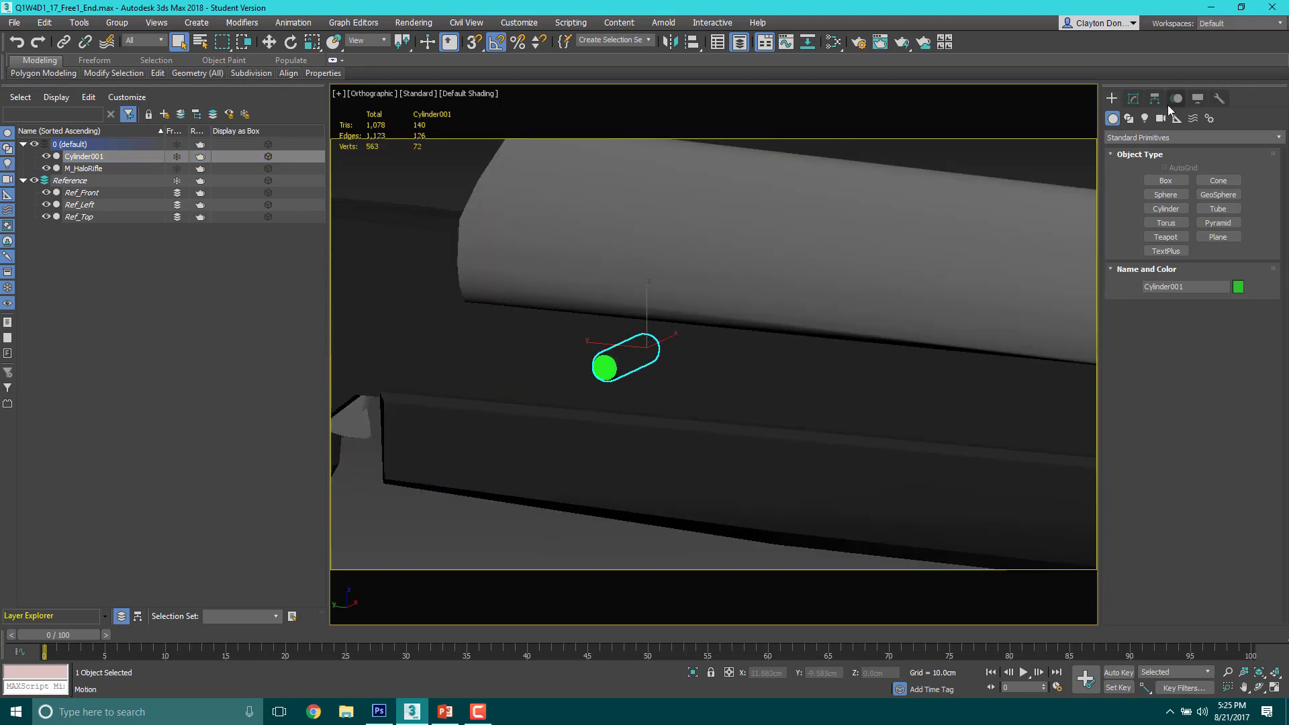
pyautogui.click(1139, 99)
pyautogui.click(1112, 98)
pyautogui.click(838, 232)
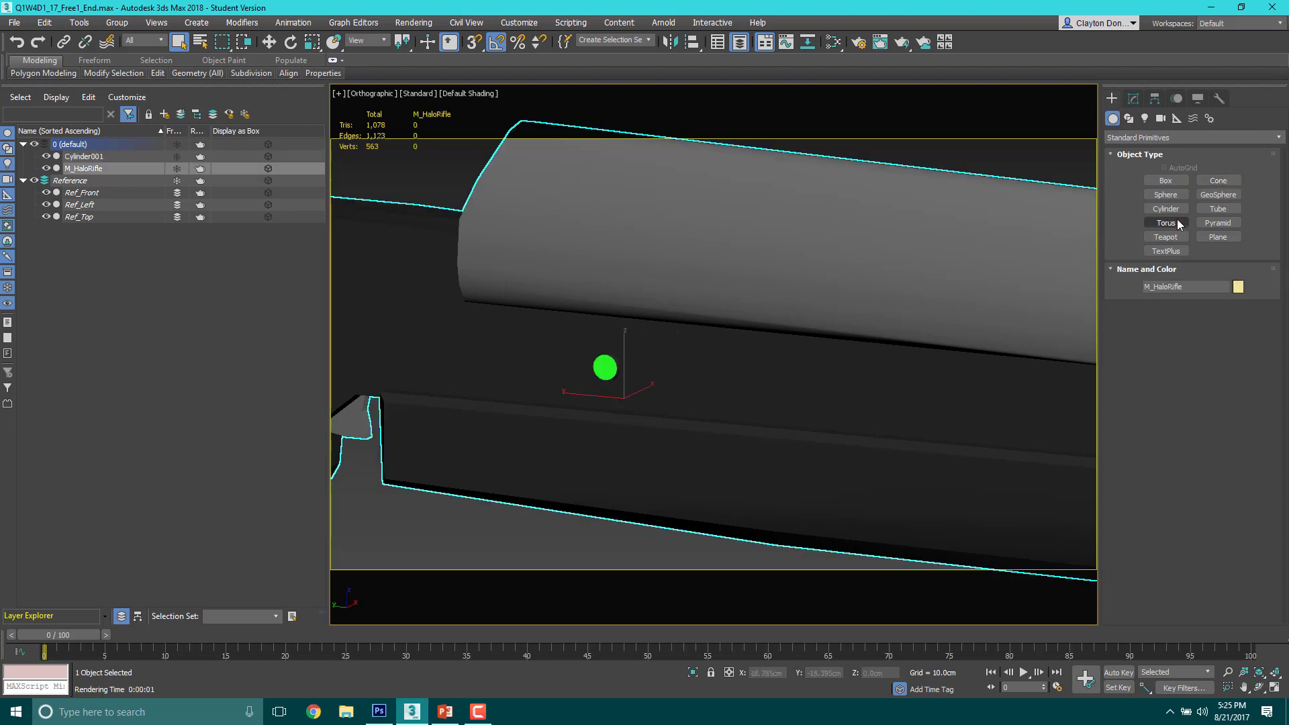
pyautogui.click(1135, 99)
pyautogui.click(1112, 98)
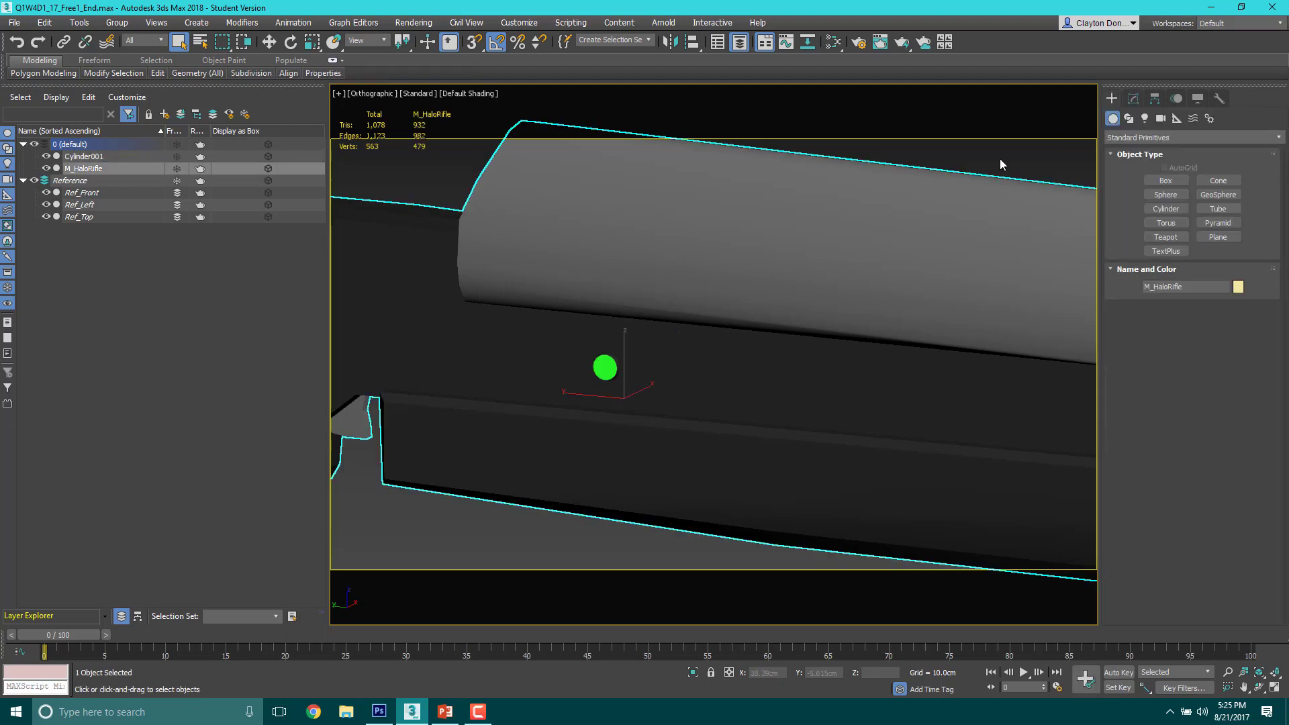
# Step: Show the modifier settings of M_HaloRifle in a widened two-column layout and expand the Edit Geometry rollout
pyautogui.click(1134, 100)
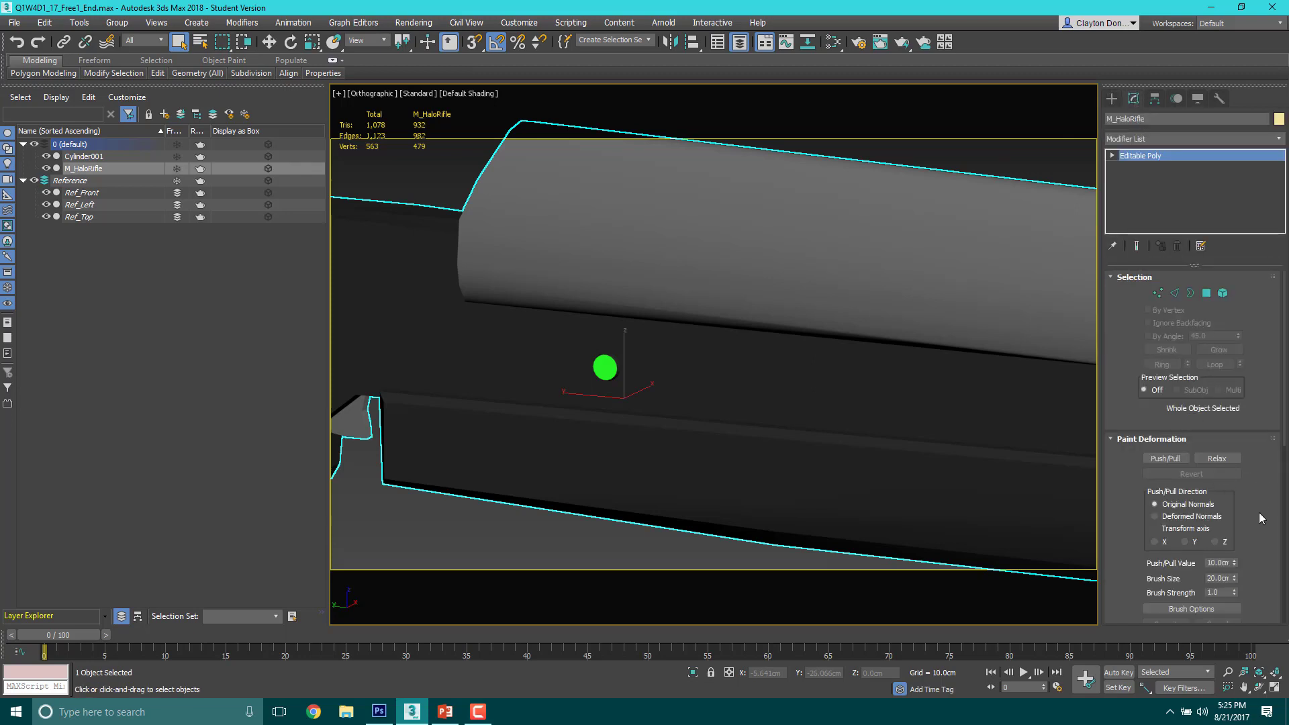
pyautogui.moveTo(1286, 436)
pyautogui.mouseDown()
pyautogui.moveTo(1285, 491)
pyautogui.moveTo(1281, 409)
pyautogui.moveTo(1287, 591)
pyautogui.mouseUp()
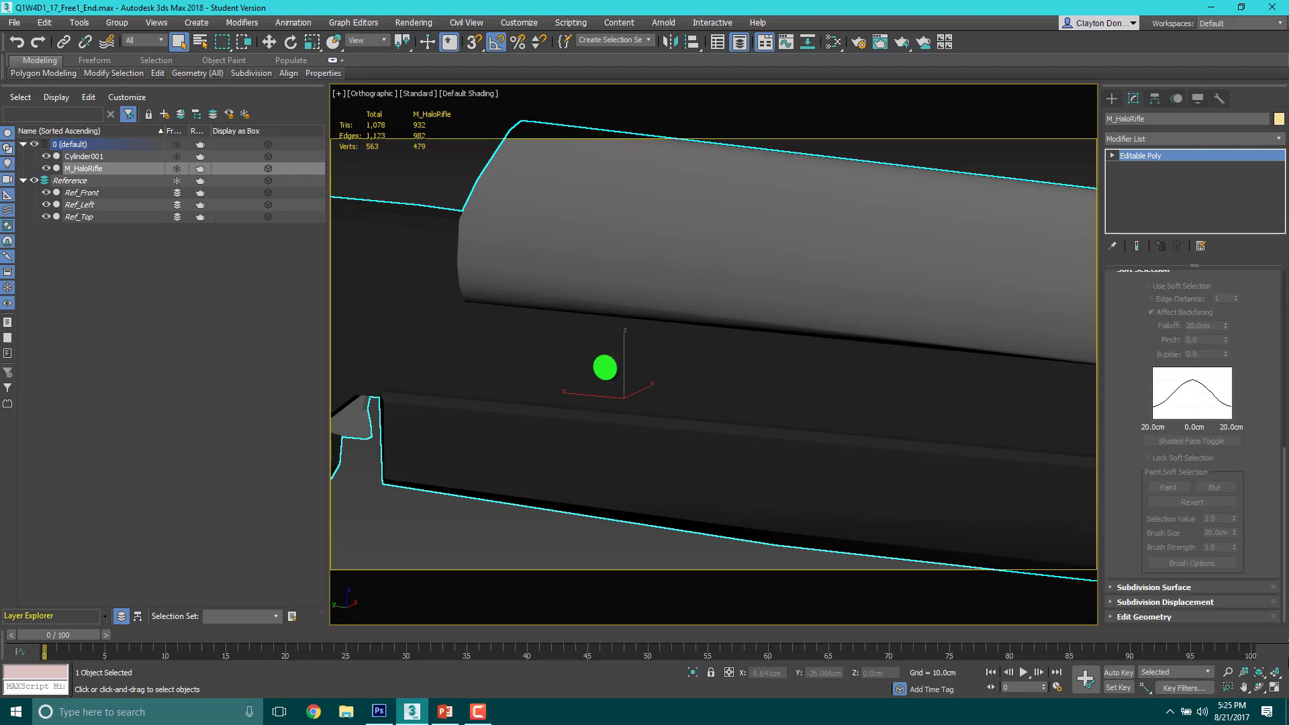
pyautogui.moveTo(1098, 562); pyautogui.dragTo(987, 560)
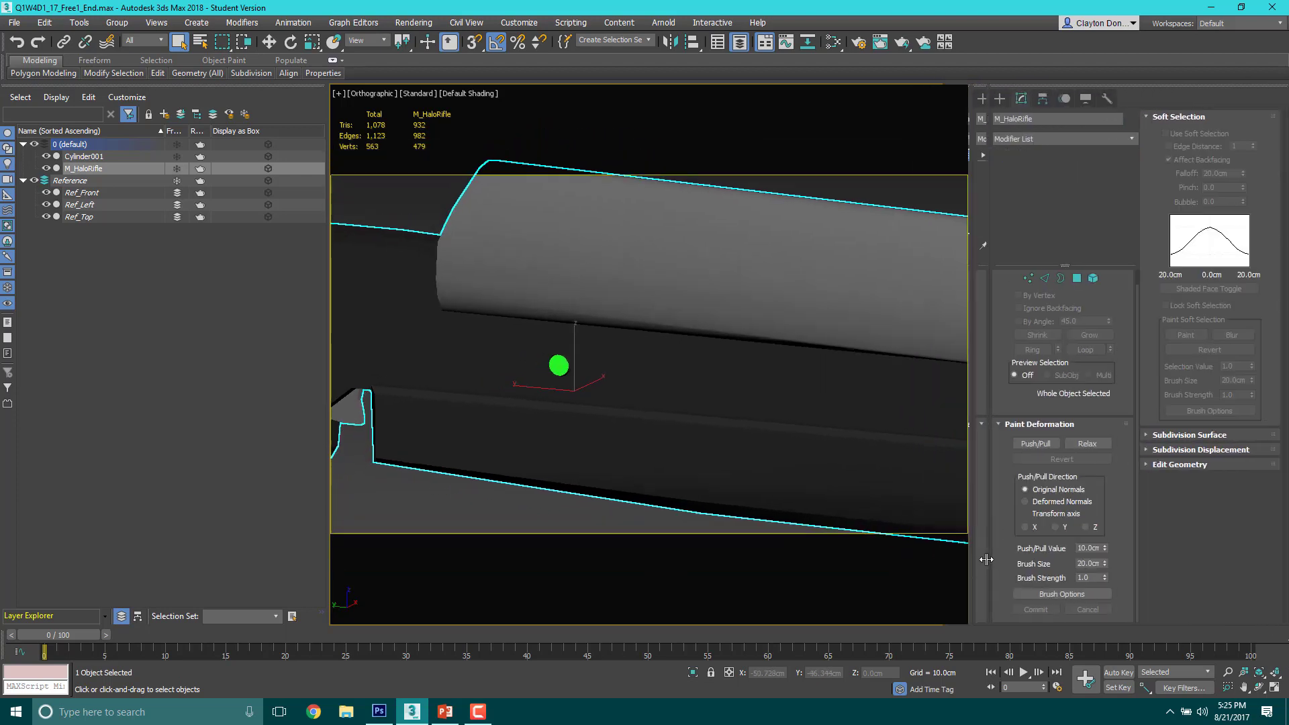
pyautogui.click(1166, 465)
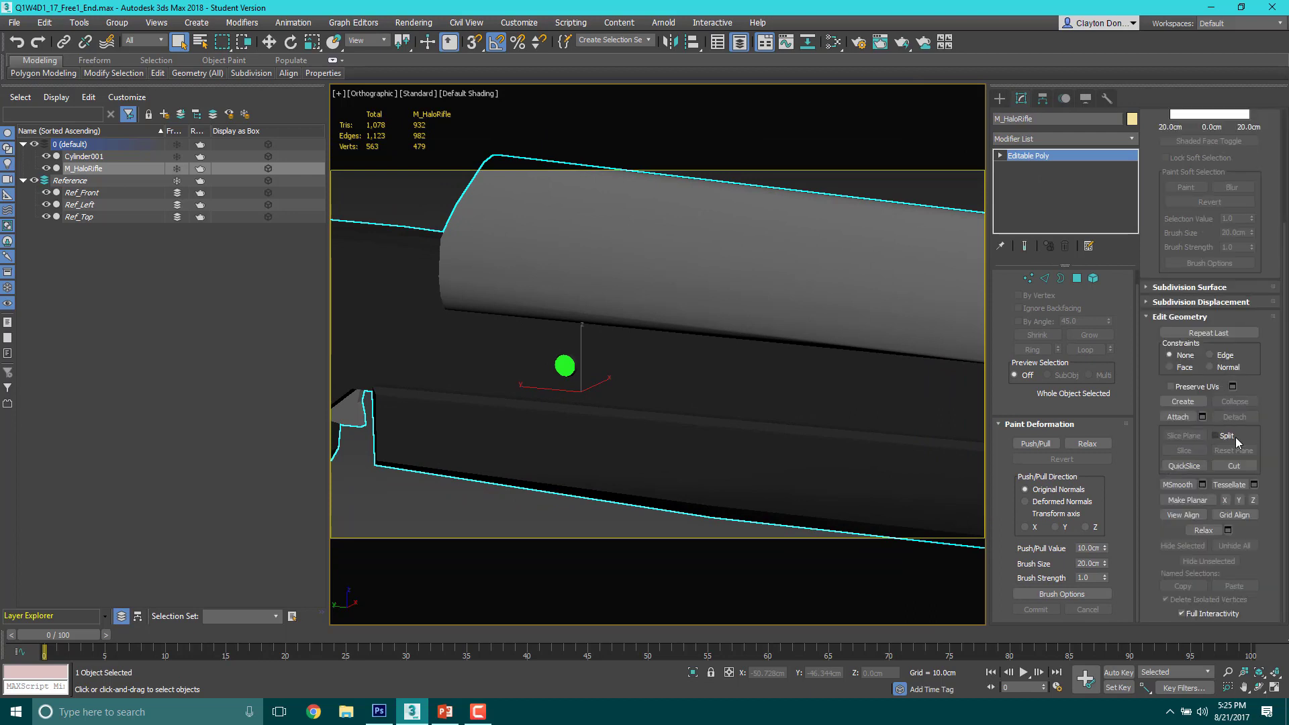
# Step: Try attaching Cylinder001 to M_HaloRifle with Do Not Modify Mat IDs or Material, and undo the attachment
pyautogui.click(1178, 417)
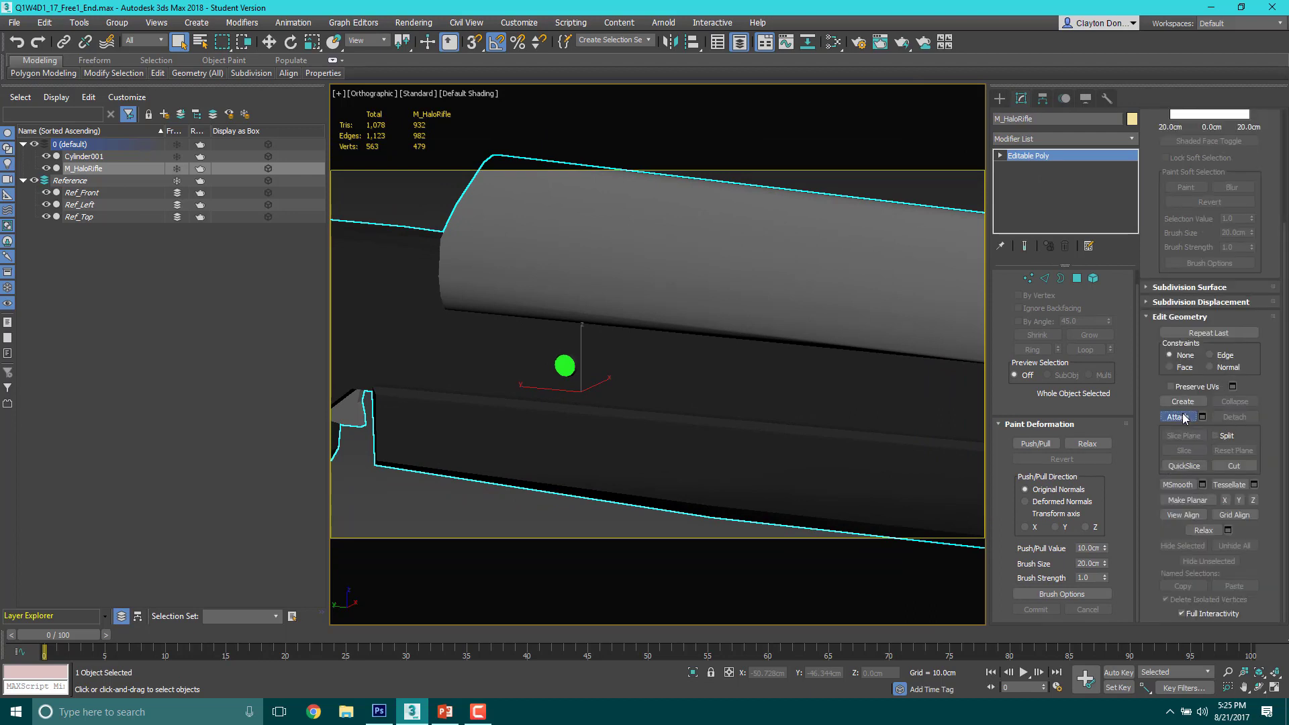
pyautogui.click(570, 363)
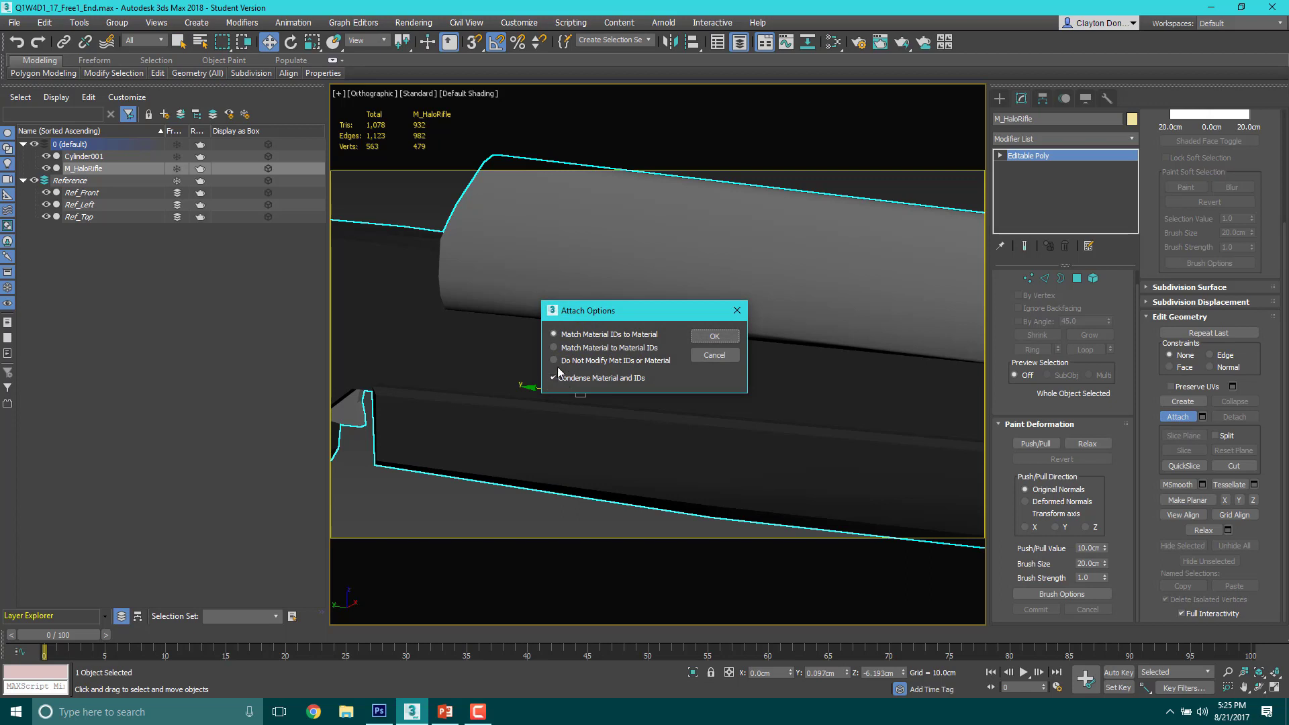
pyautogui.click(559, 363)
pyautogui.click(723, 338)
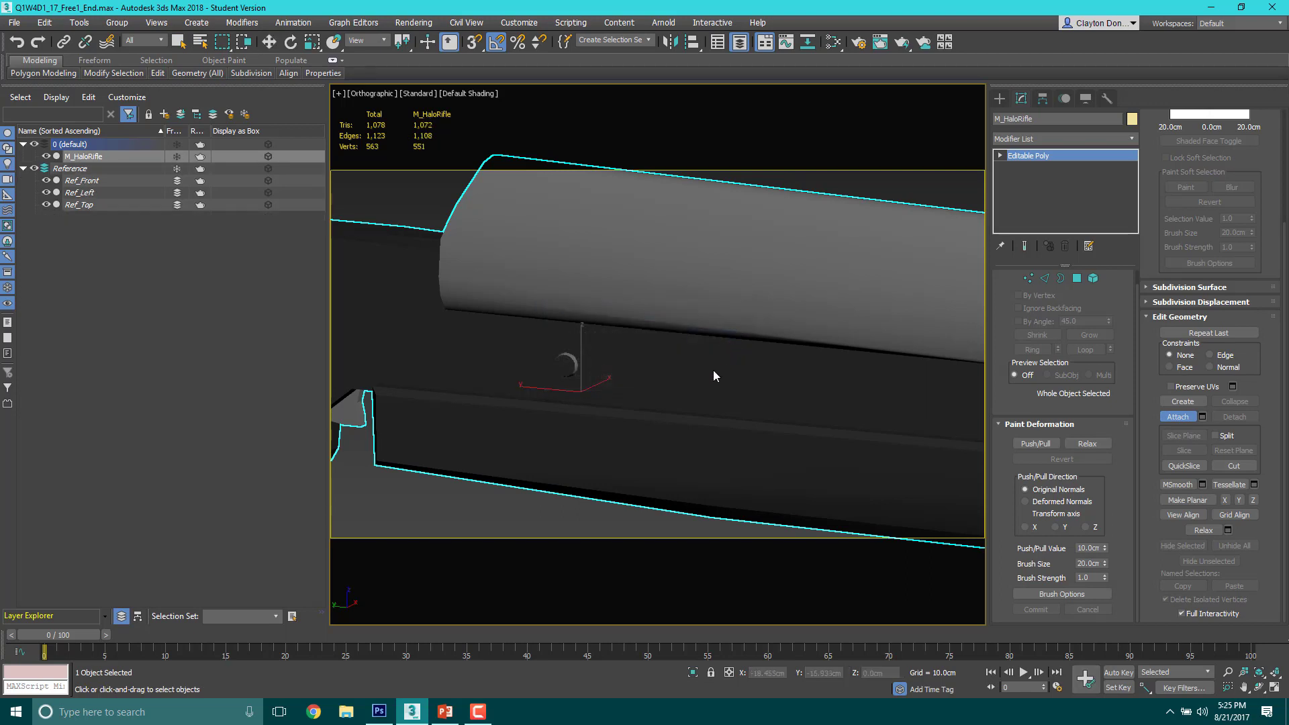
pyautogui.press('m')
pyautogui.hotkey('ctrl', 'z')
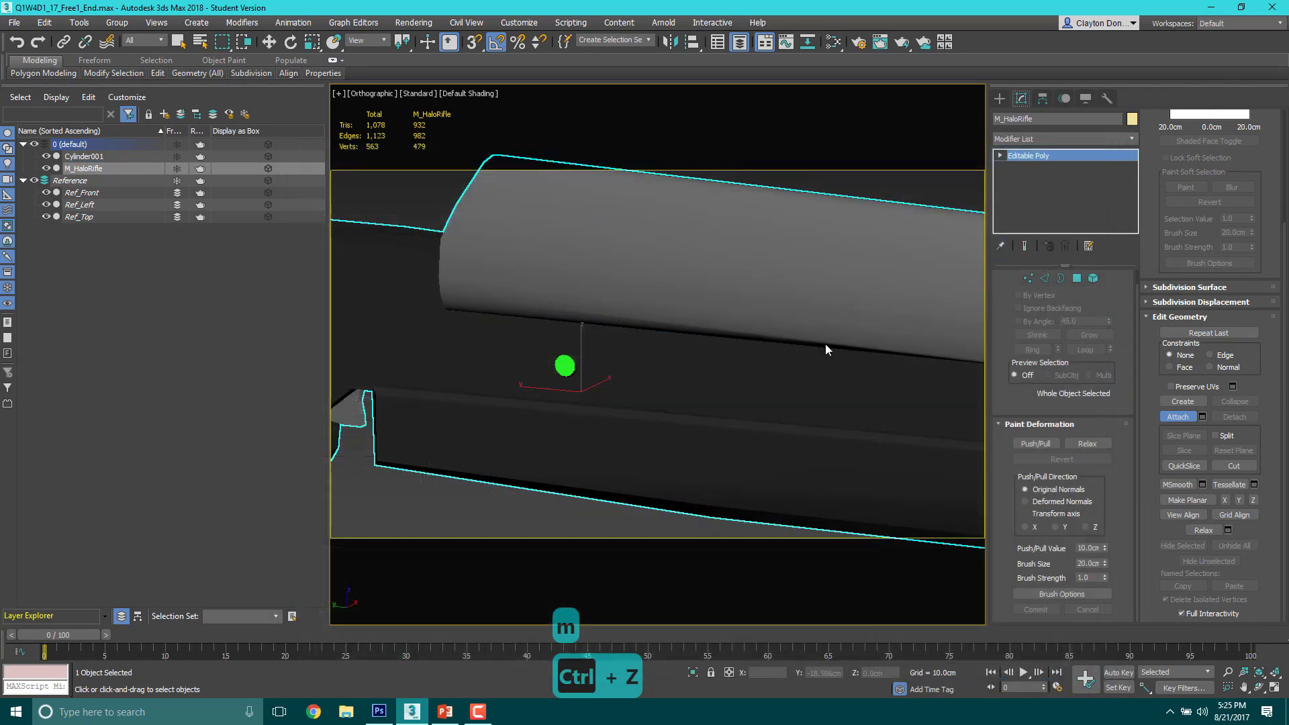
# Step: Attach Cylinder001 to M_HaloRifle using Match Material IDs to Material with Condense Material and IDs
pyautogui.click(1176, 417)
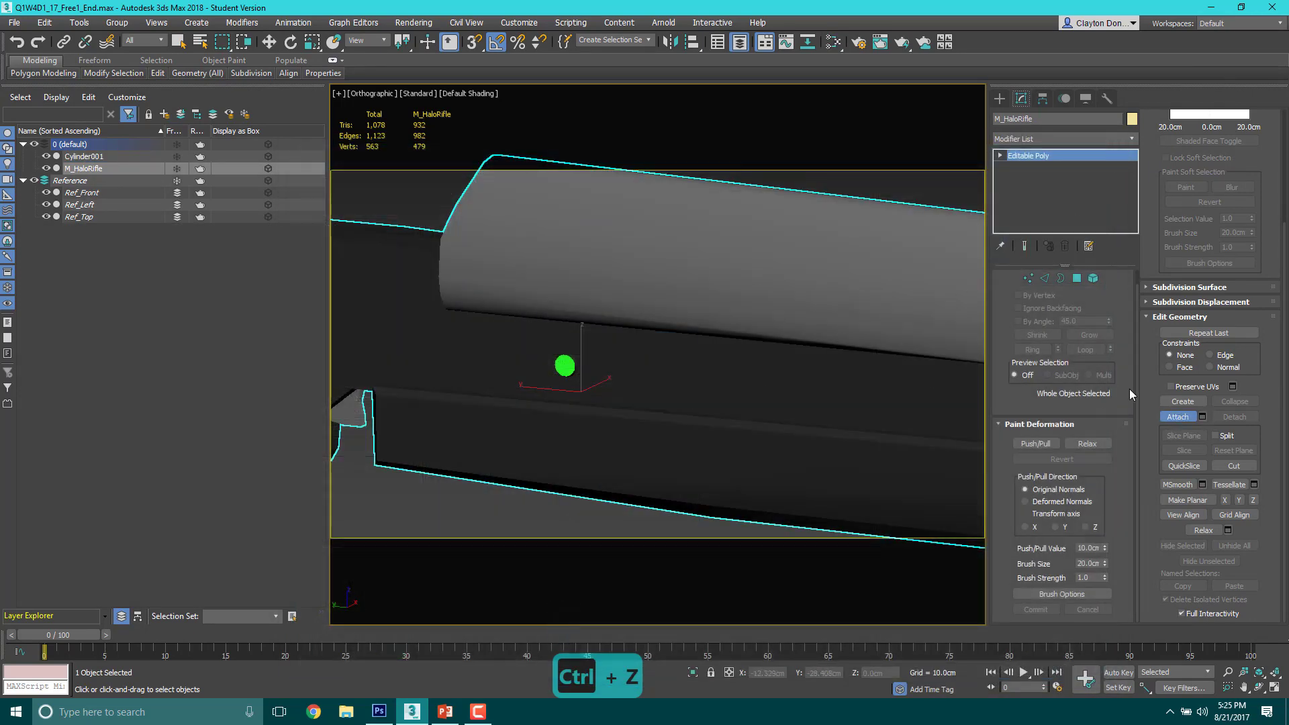
pyautogui.click(568, 366)
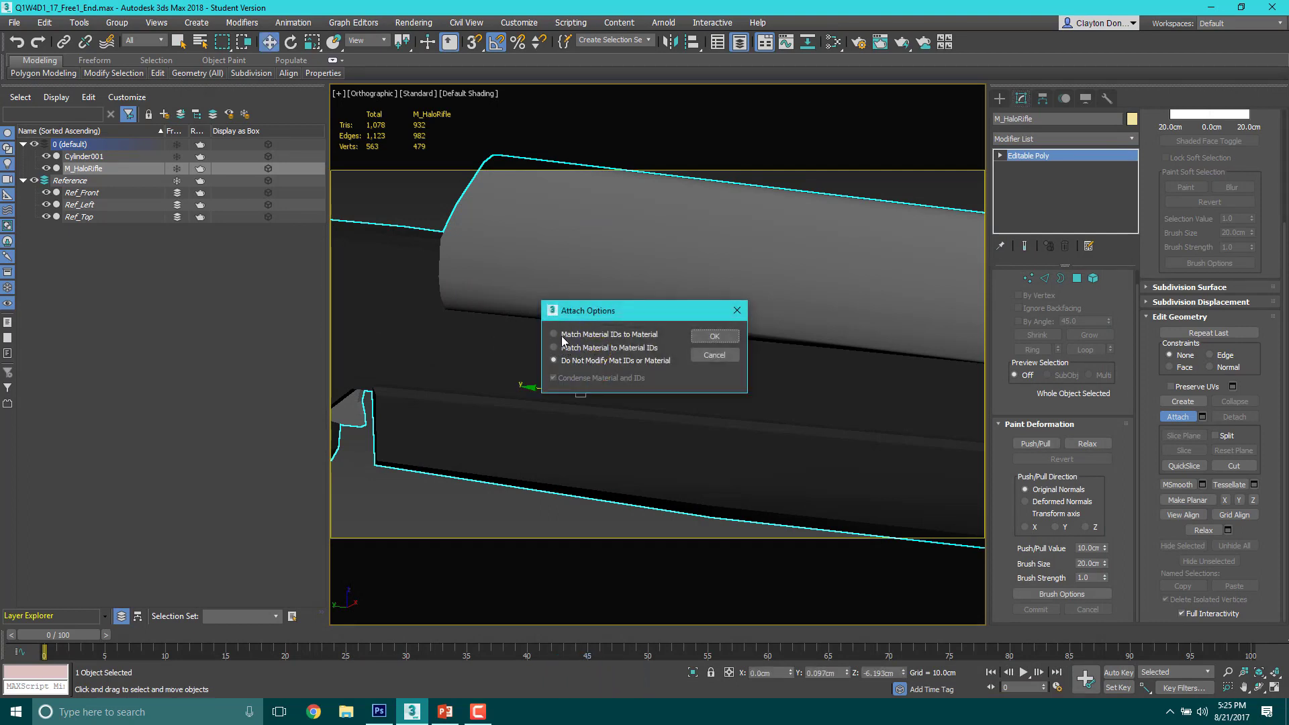
pyautogui.click(564, 335)
pyautogui.moveTo(683, 307); pyautogui.dragTo(736, 155)
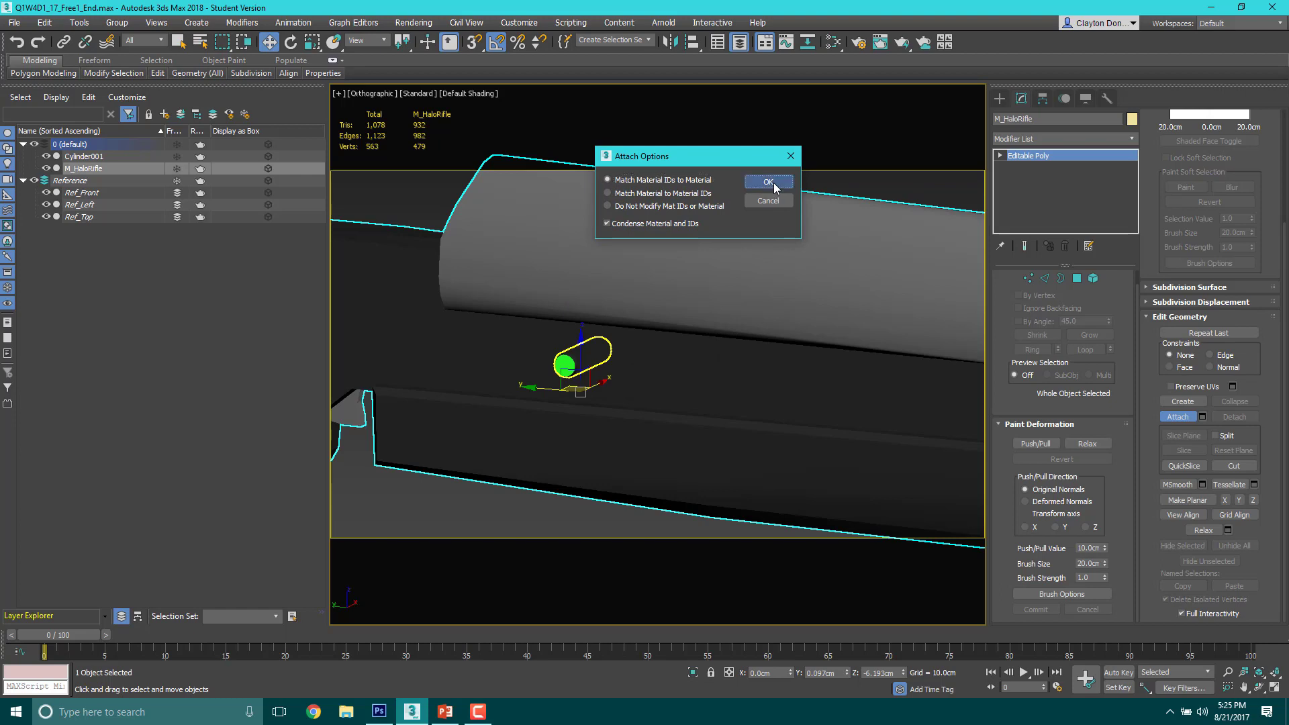
pyautogui.click(768, 184)
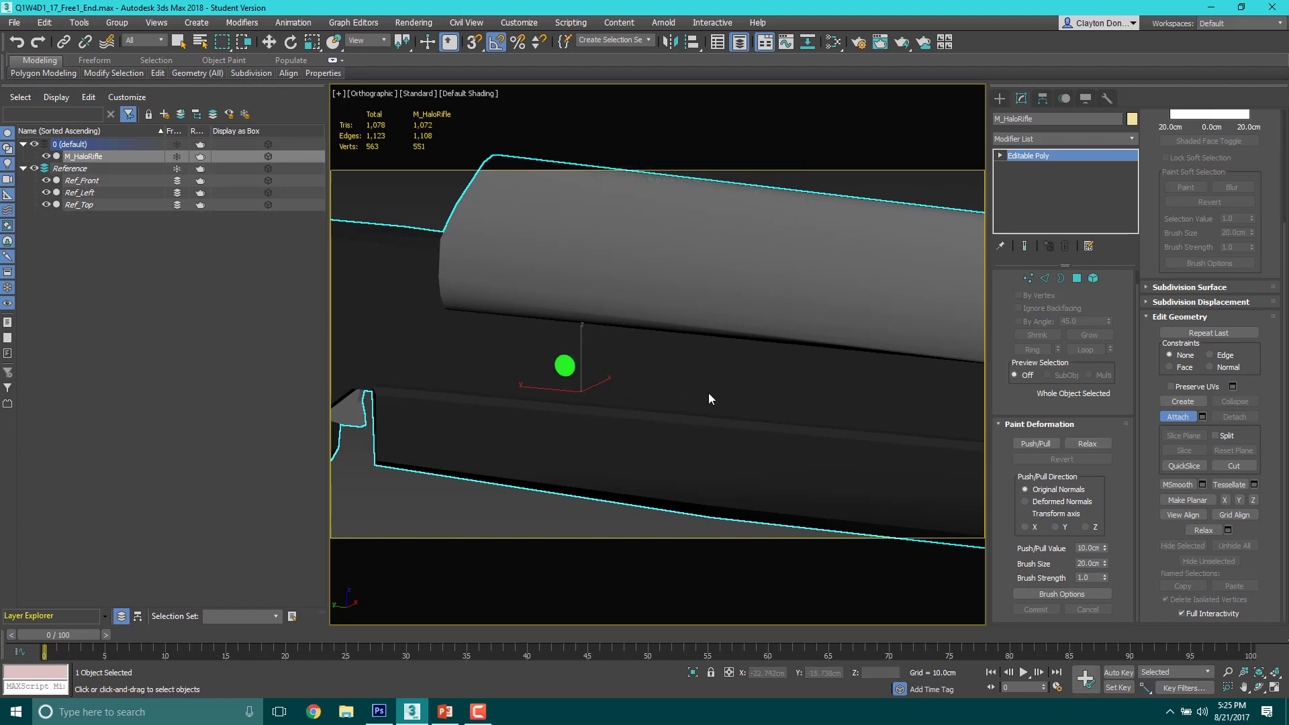
# Step: Inspect the green cylinder attached to the rifle from a distance and up close
pyautogui.scroll(-4, 584, 327)
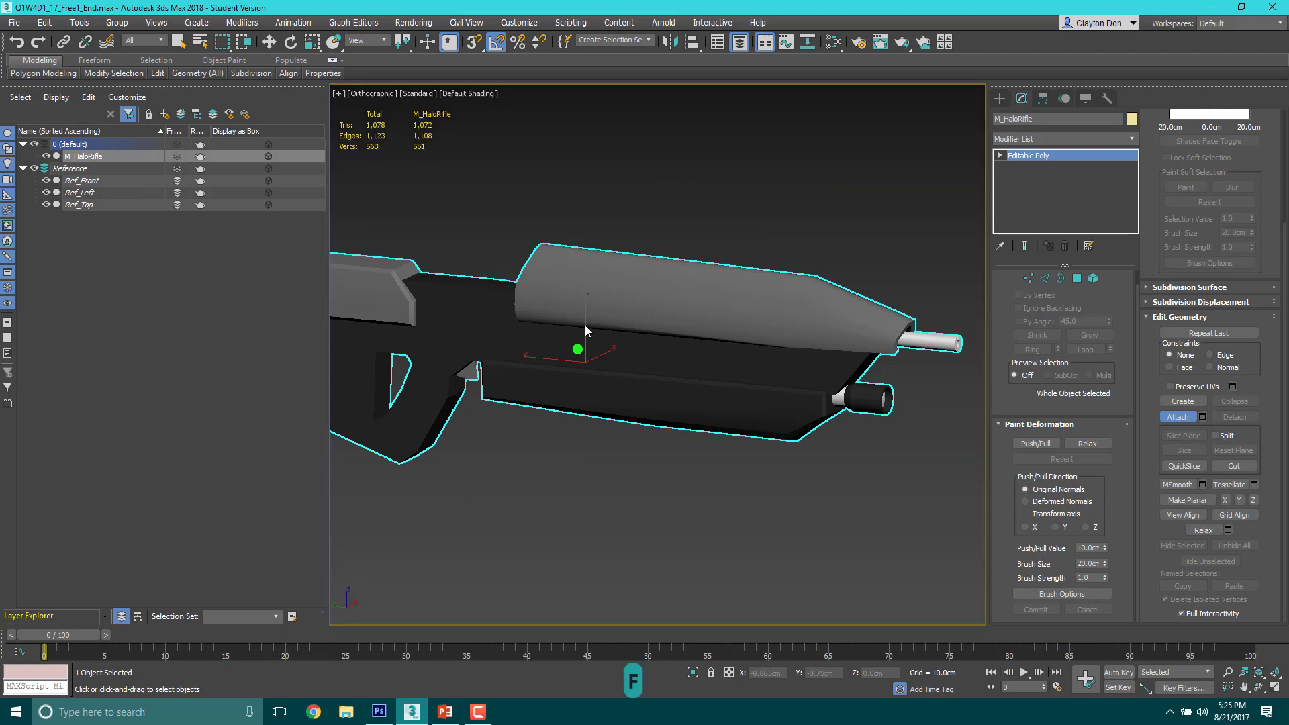
pyautogui.keyDown('alt'); pyautogui.moveTo(586, 329); pyautogui.dragTo(692, 360, button='middle'); pyautogui.keyUp('alt')
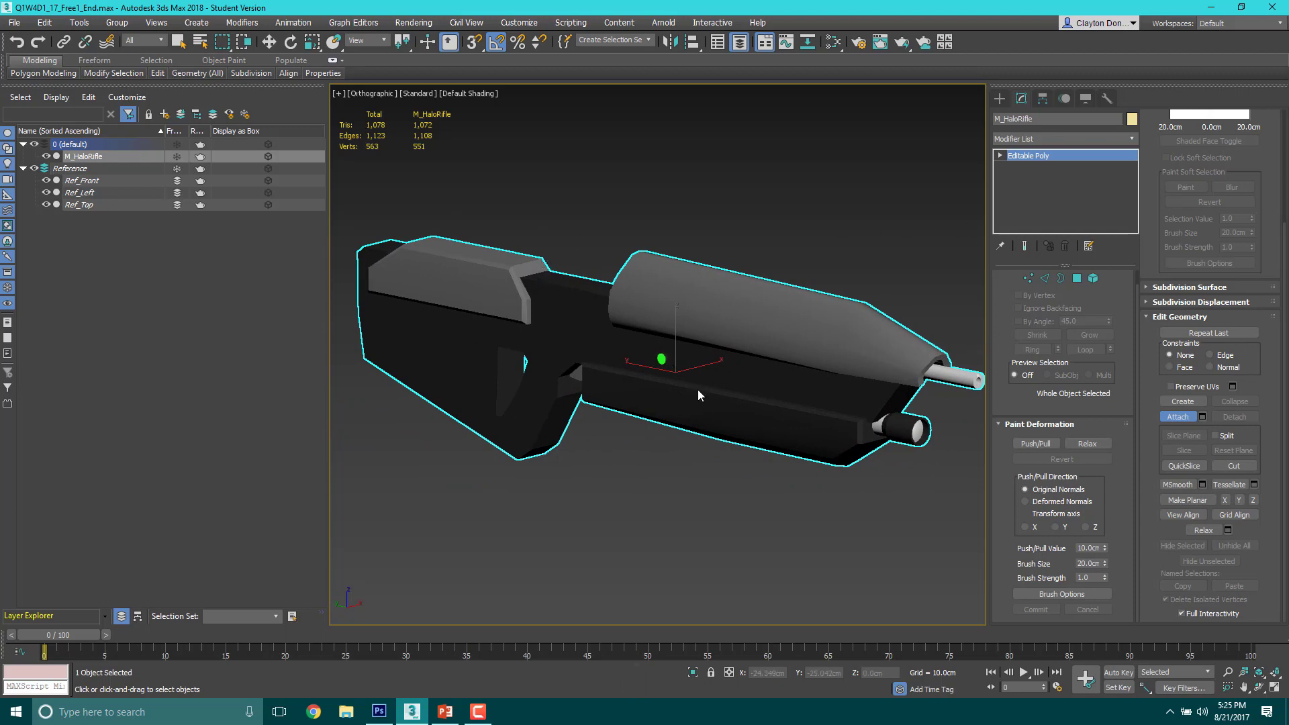
pyautogui.scroll(10, 657, 374)
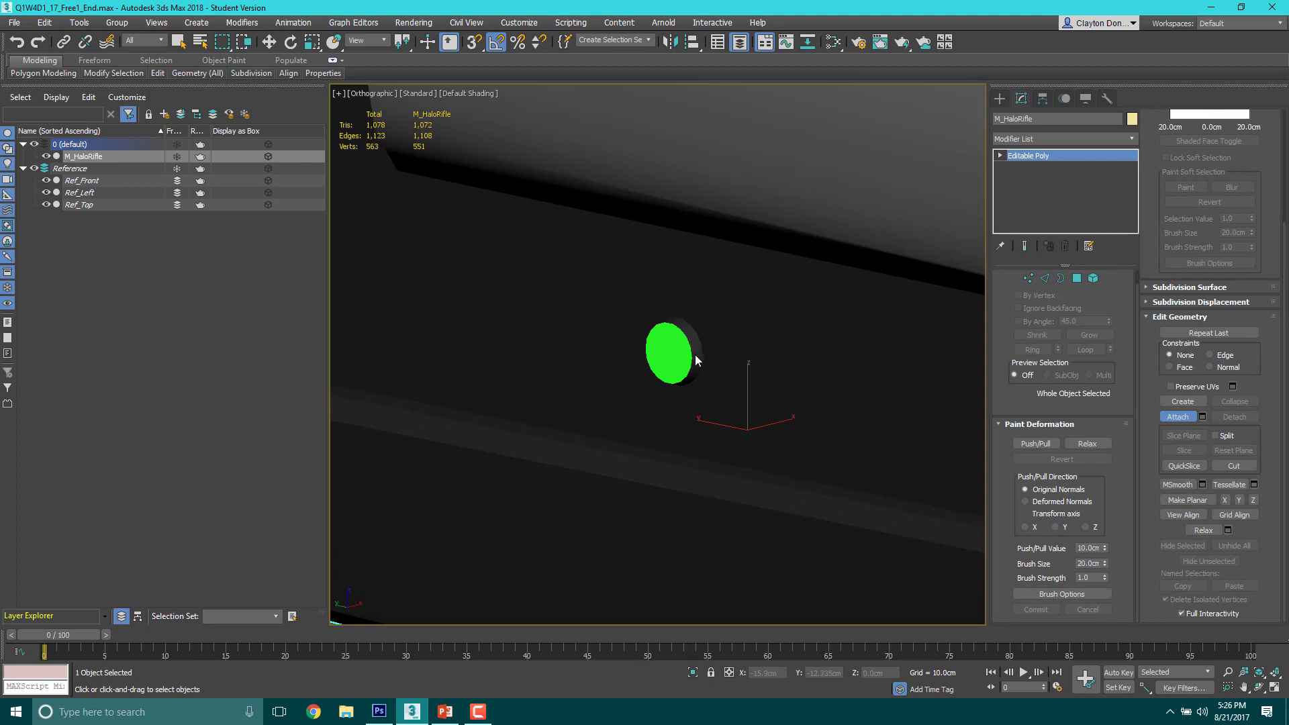
pyautogui.scroll(-3, 691, 360)
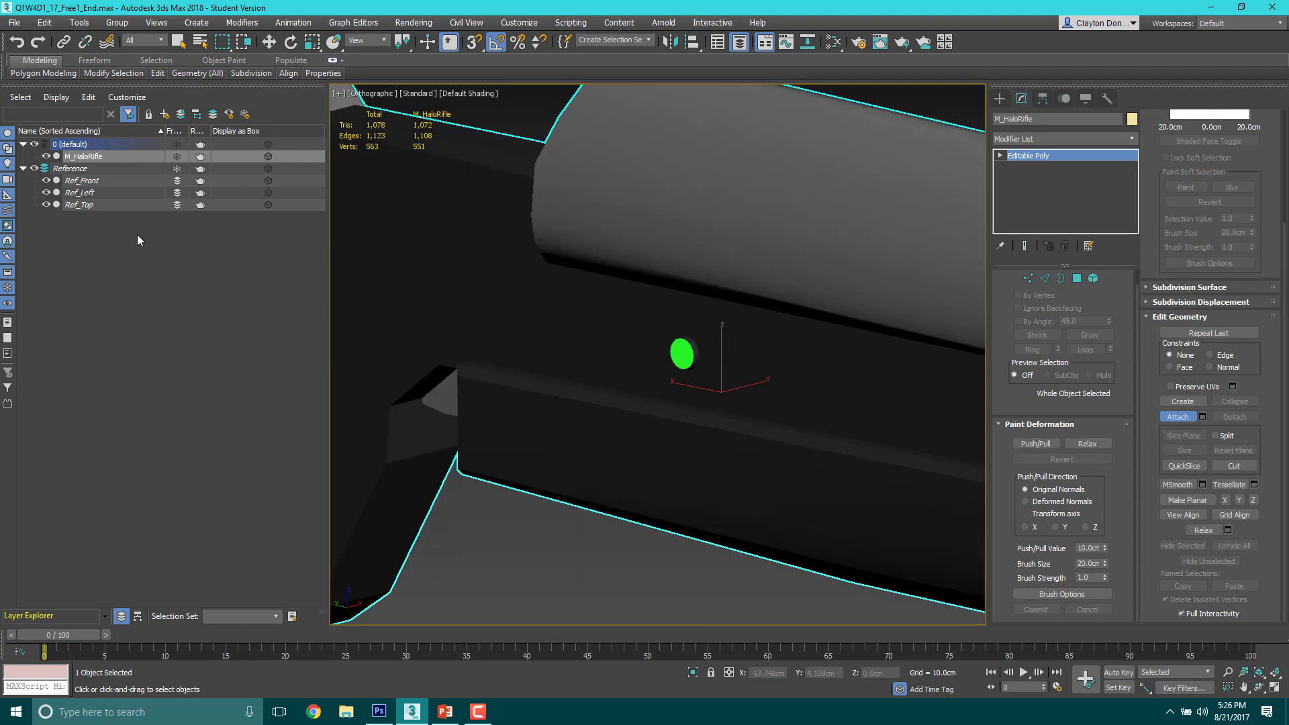
pyautogui.moveTo(605, 299); pyautogui.dragTo(567, 329, button='middle')
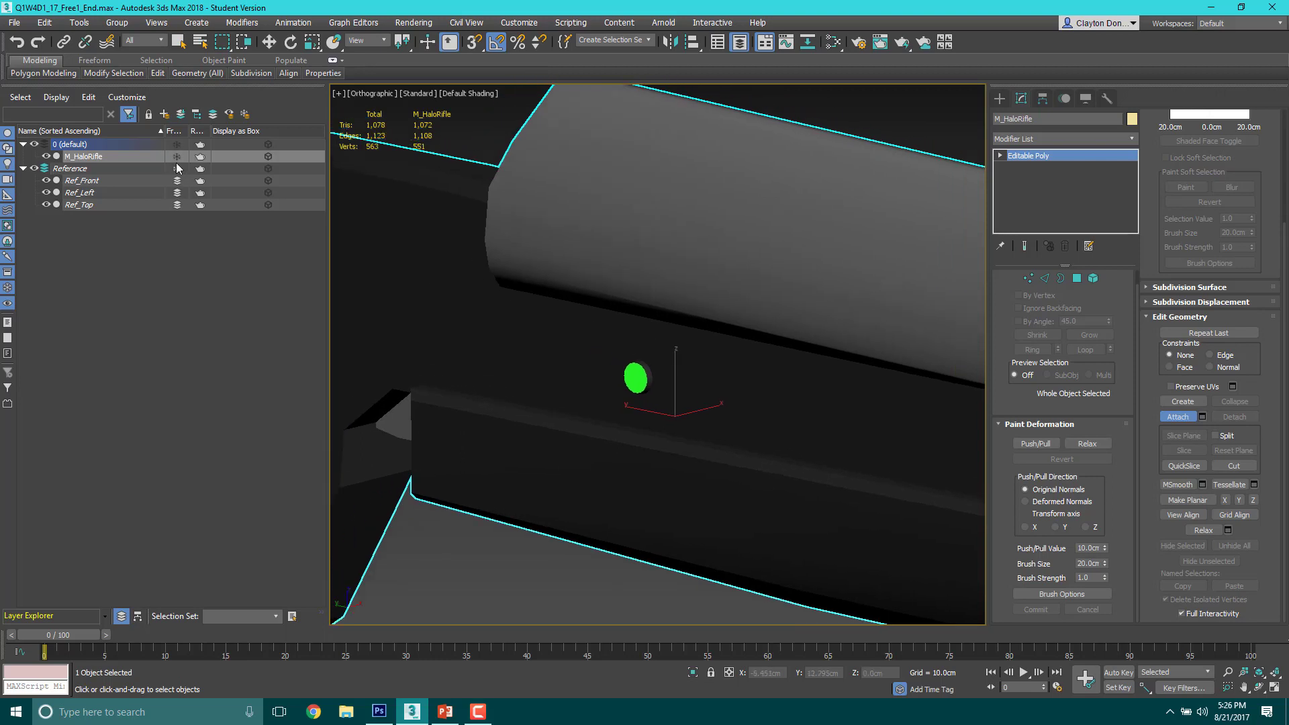
pyautogui.click(177, 169)
pyautogui.click(176, 168)
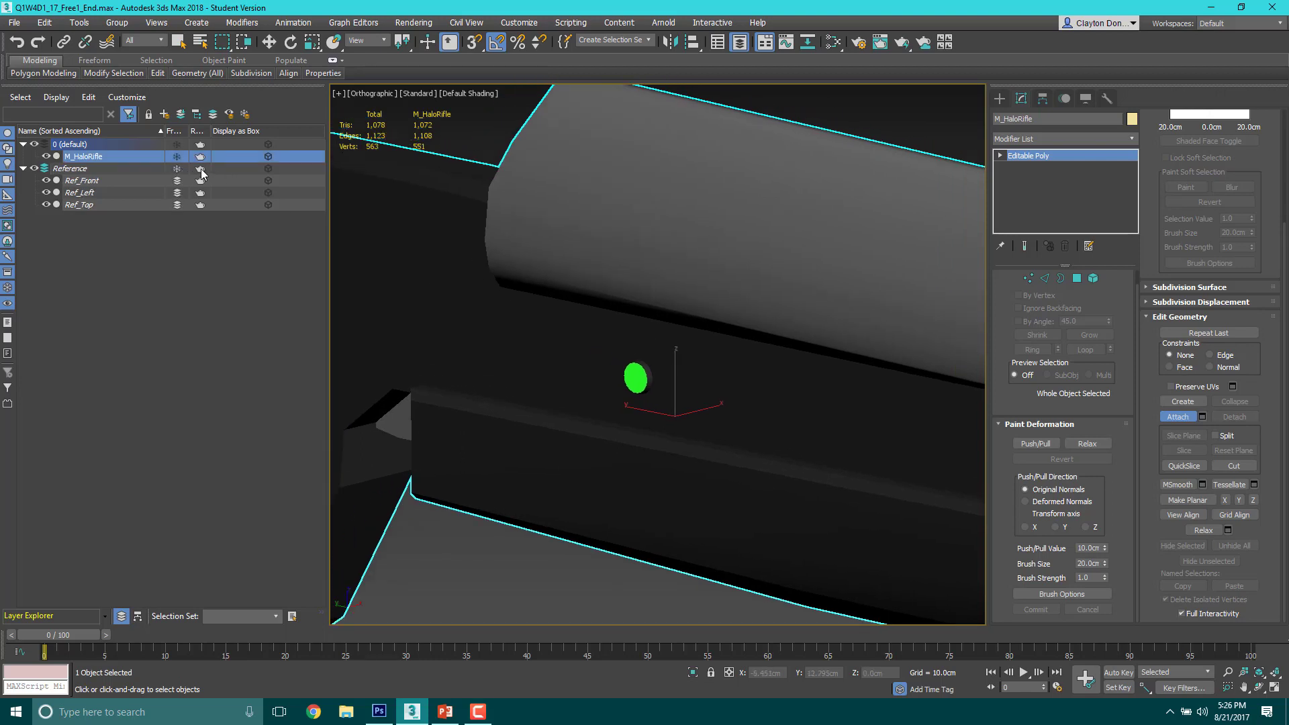
# Step: Show the rifle and the whole reference sheet in the Left view with safe frames displayed
pyautogui.scroll(-10, 588, 245)
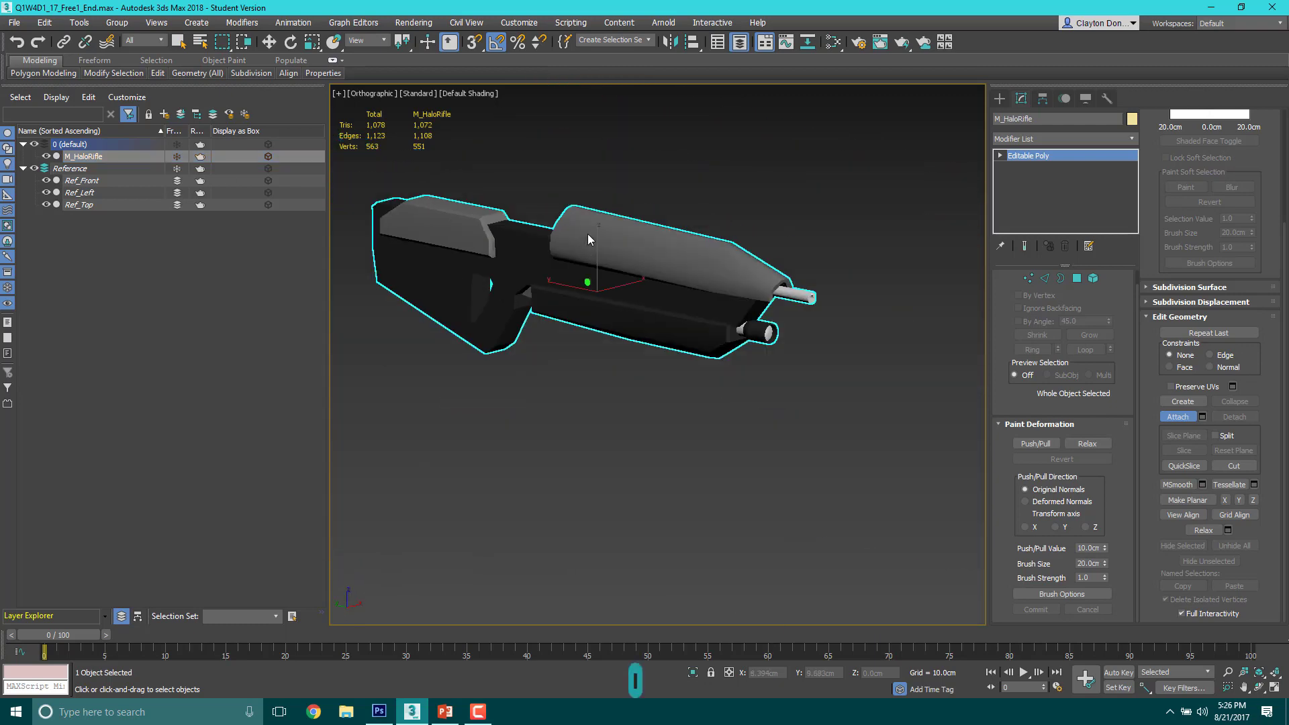
pyautogui.press('l')
pyautogui.scroll(8, 676, 345)
pyautogui.scroll(-6, 669, 344)
pyautogui.scroll(4, 677, 270)
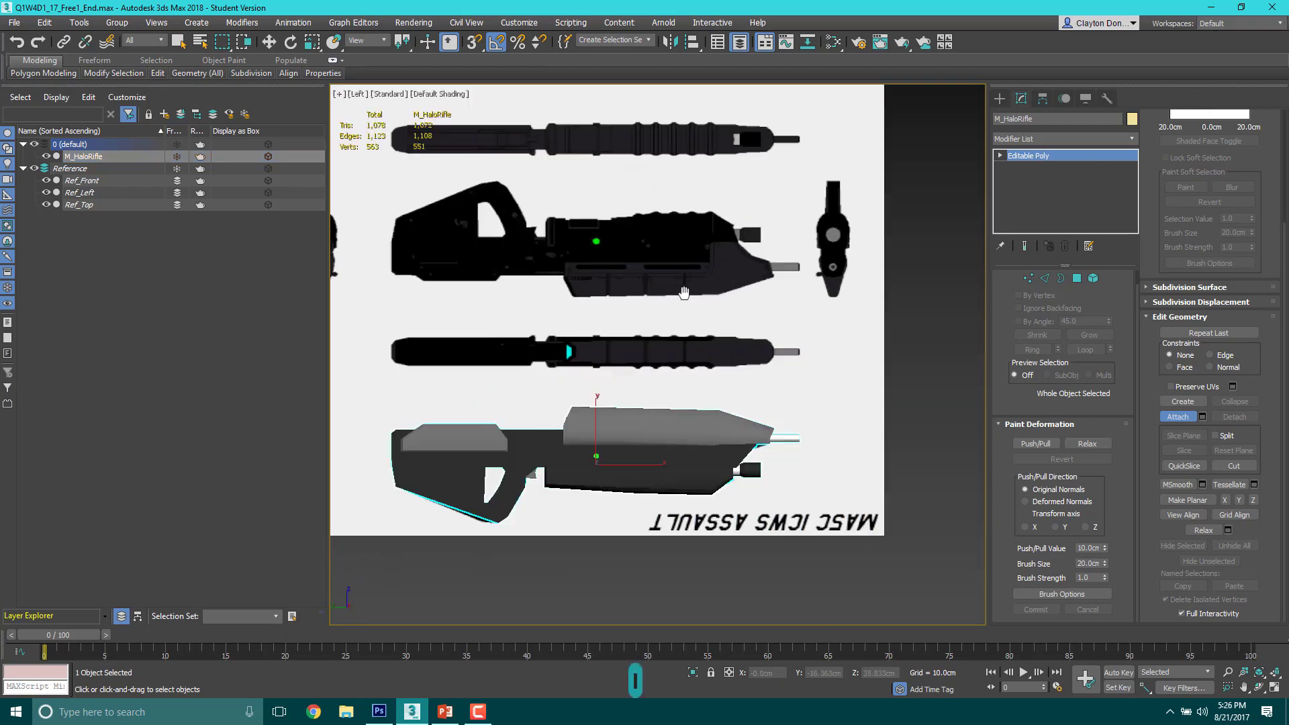
pyautogui.moveTo(673, 271); pyautogui.dragTo(751, 314, button='middle')
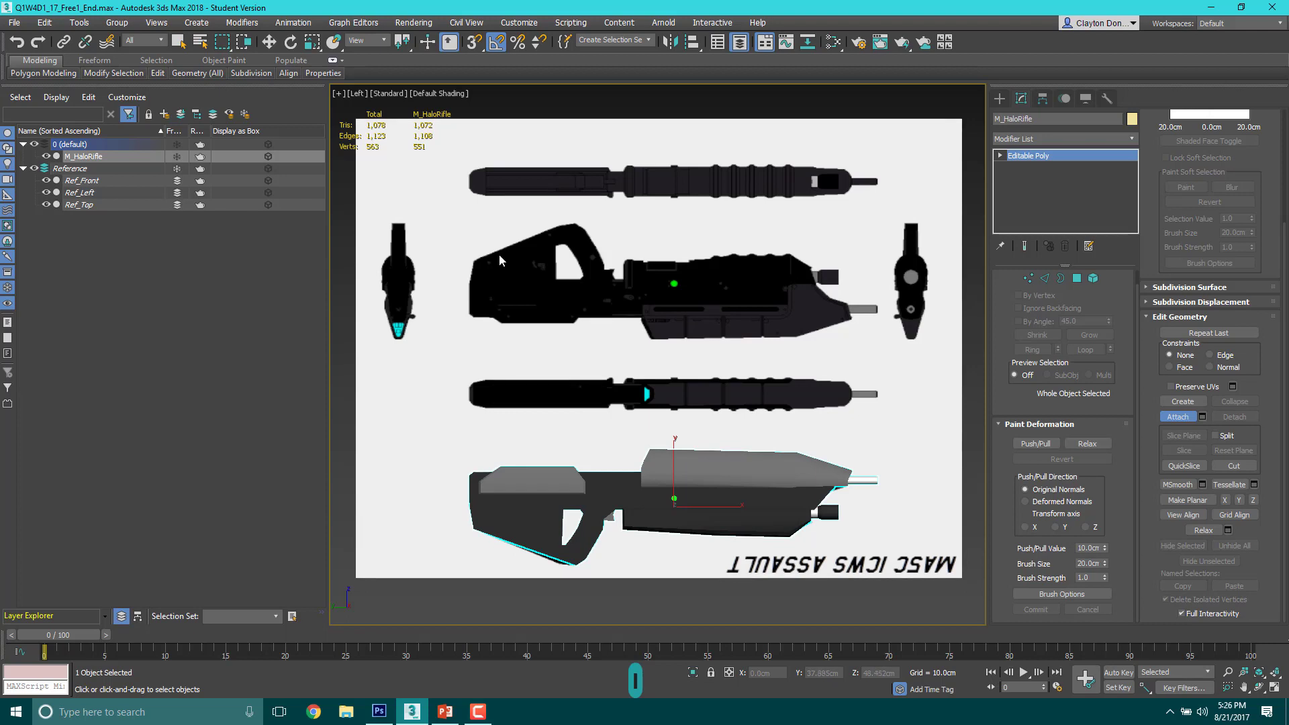
pyautogui.hotkey('shift', 'f')
pyautogui.scroll(-3, 629, 277)
pyautogui.moveTo(634, 283); pyautogui.dragTo(648, 310, button='middle')
# Step: Turn off rendering for the reference planes, test-rendering the Left view with and without them
pyautogui.click(200, 170)
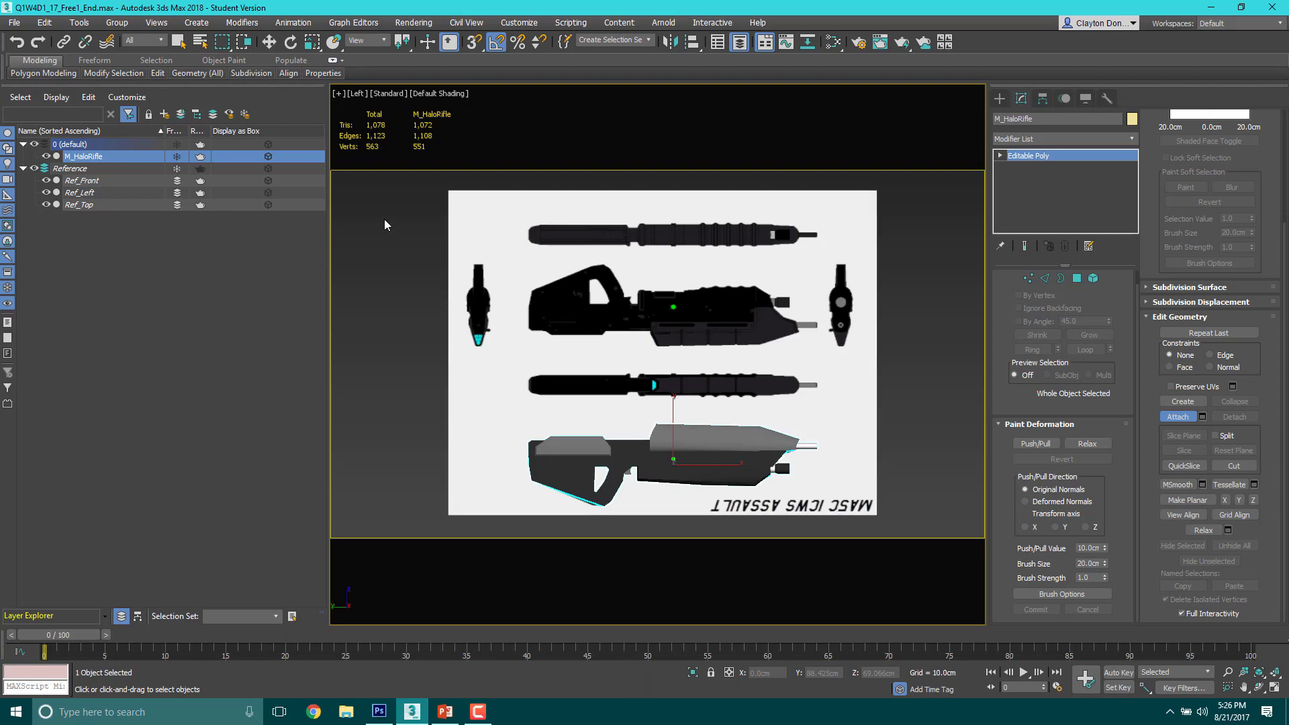
pyautogui.press('F9')
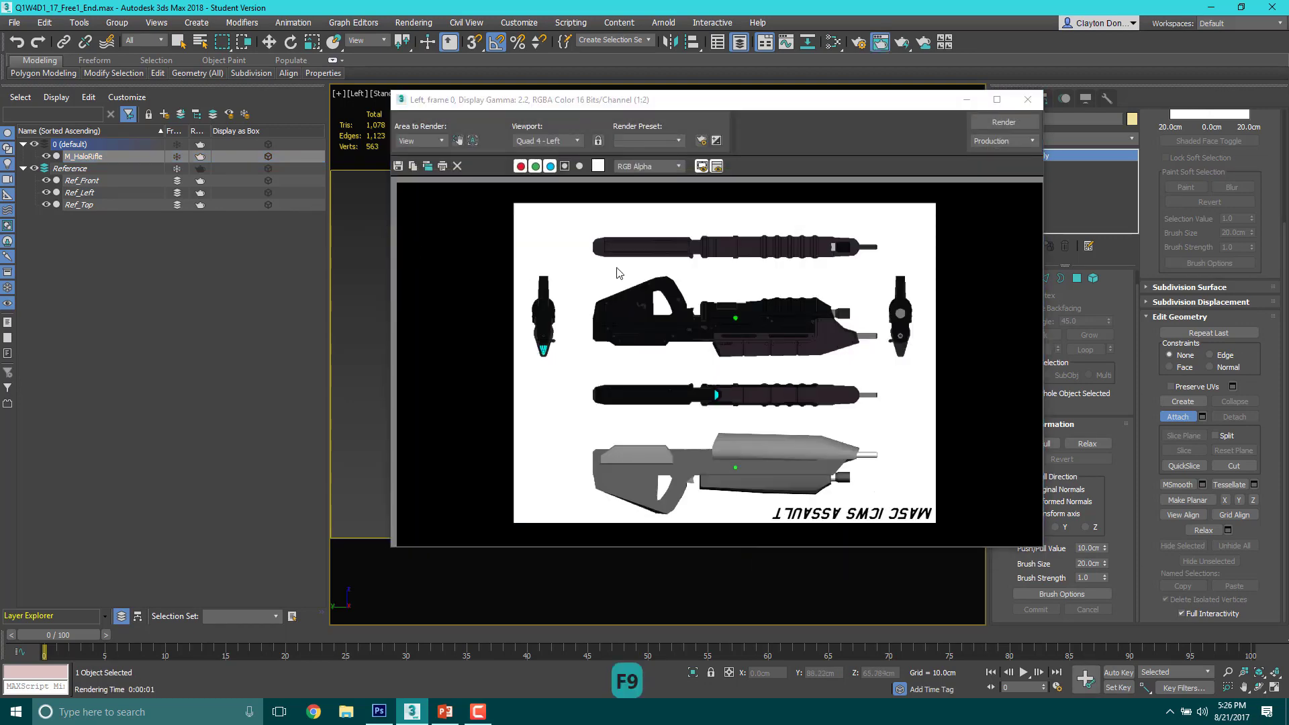
pyautogui.press('F9')
pyautogui.click(1028, 99)
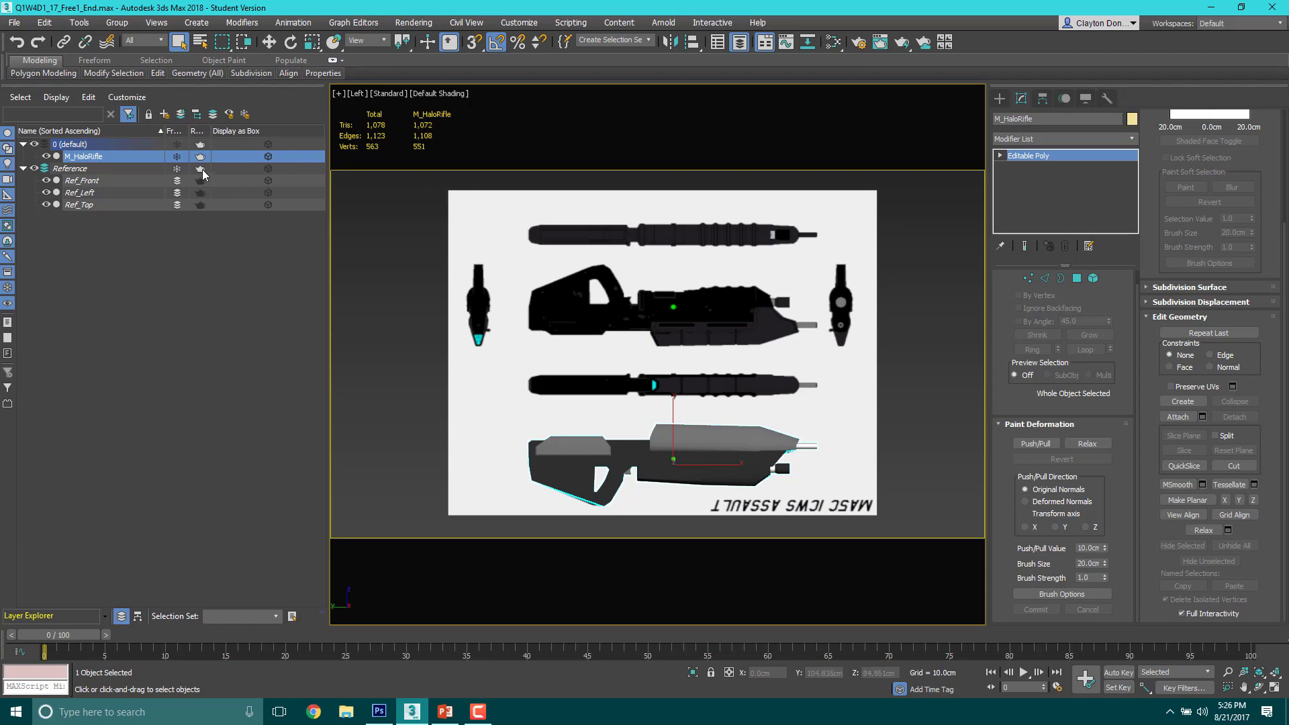
pyautogui.press('F9')
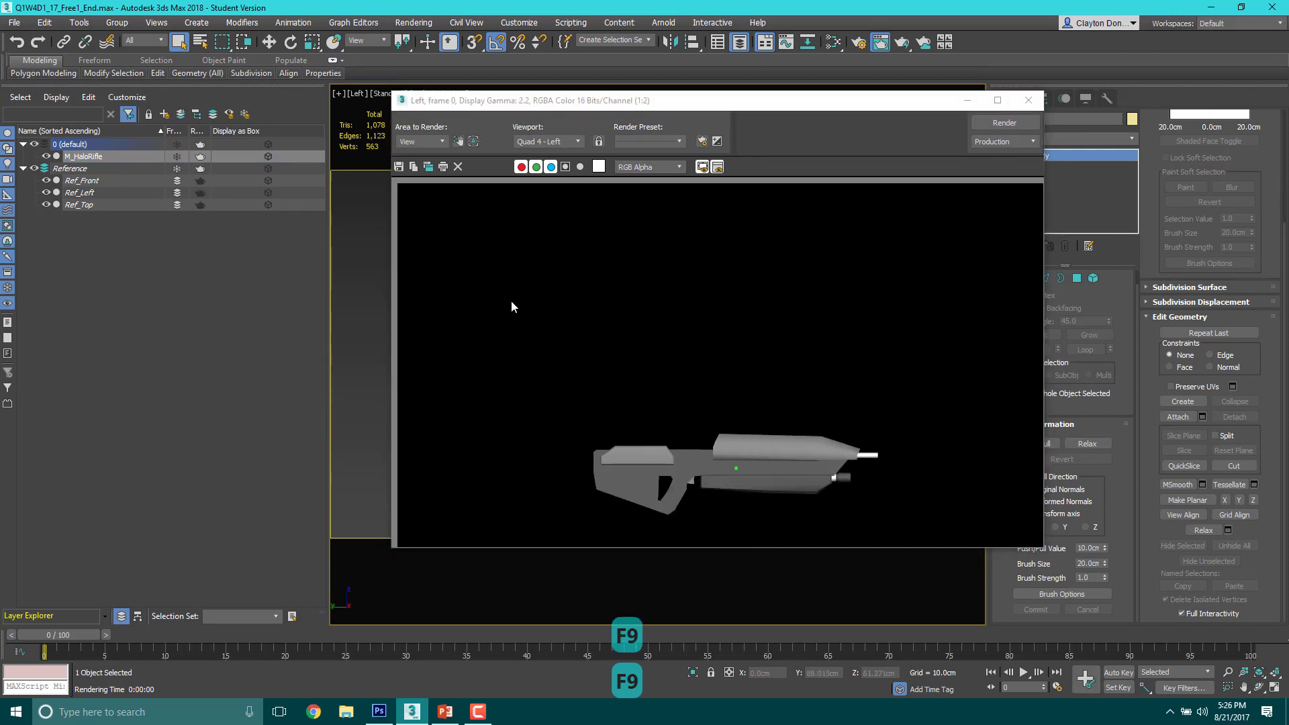
pyautogui.press('F9')
# Step: Toggle the renderable setting of Ref_Front, Ref_Left, Ref_Top and the Reference layer, and render the Left view without the reference planes
pyautogui.click(201, 178)
pyautogui.click(201, 190)
pyautogui.click(200, 203)
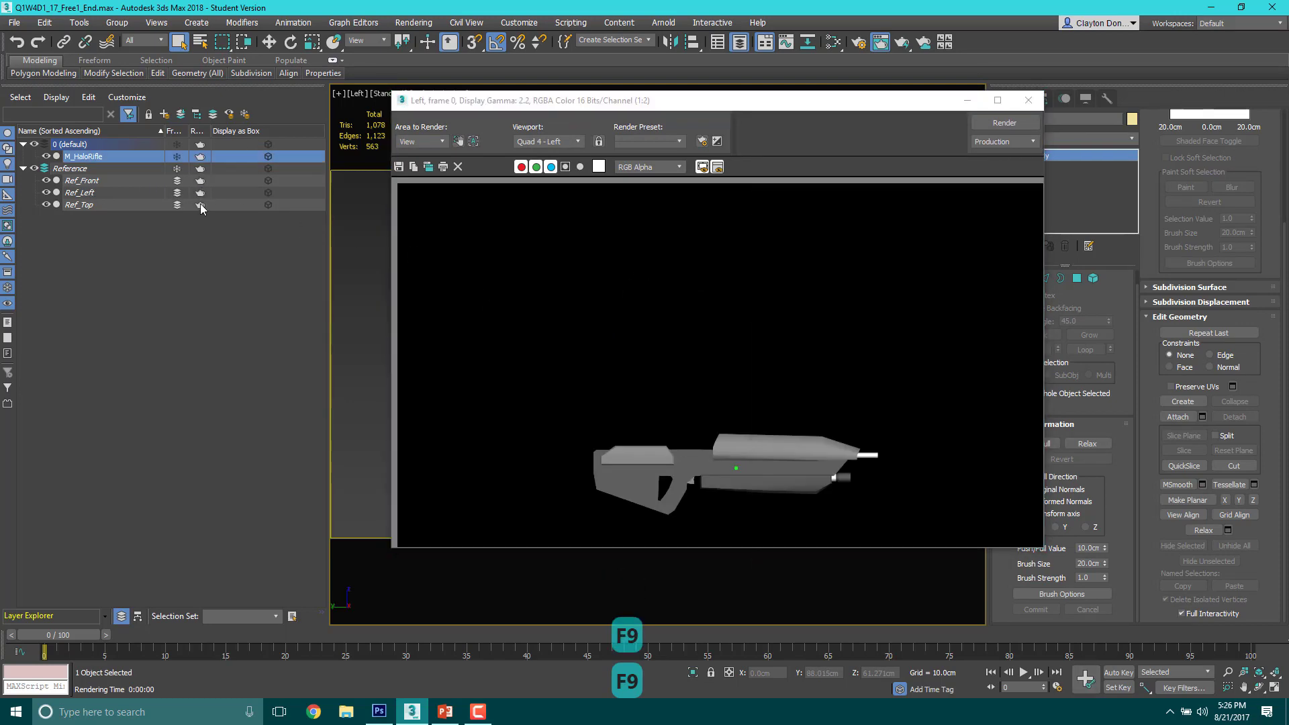
pyautogui.click(199, 170)
pyautogui.rightClick(198, 185)
pyautogui.click(167, 322)
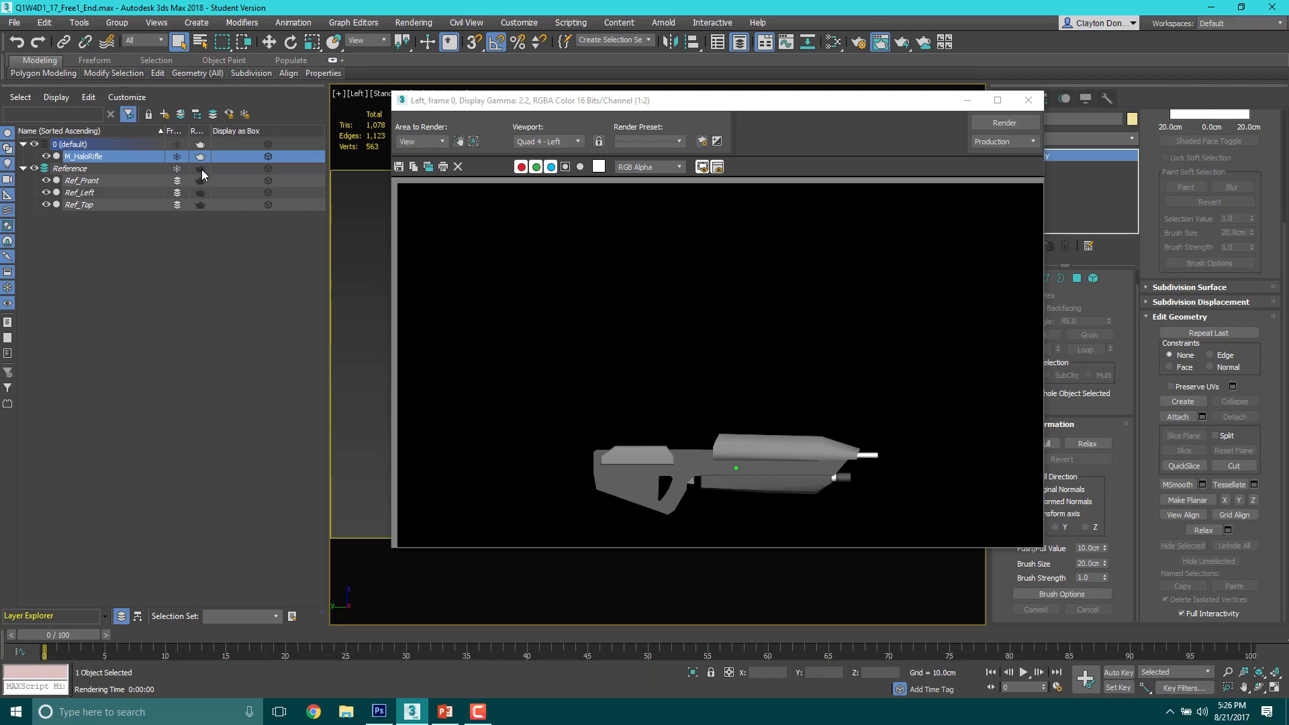
pyautogui.press('F9')
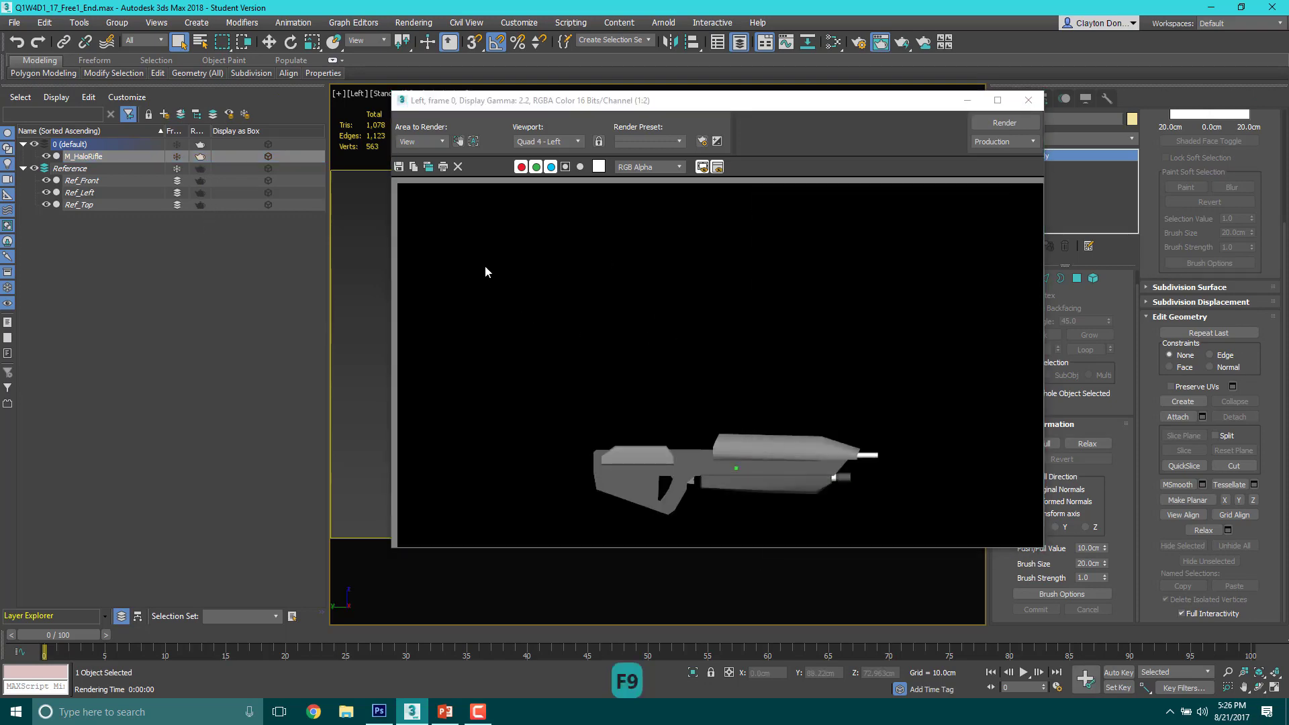
pyautogui.click(1028, 100)
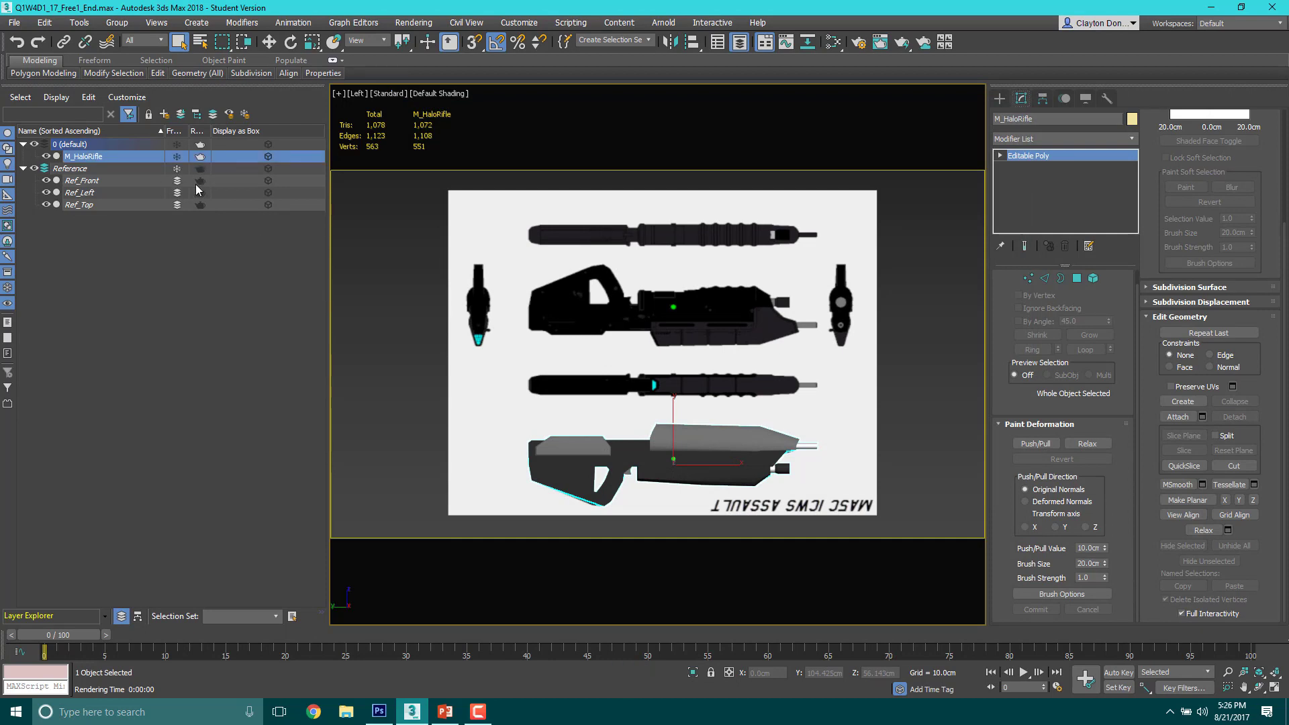
# Step: Make the reference planes renderable again and test-render the Left view with the reference sheet included
pyautogui.click(199, 205)
pyautogui.press('F9')
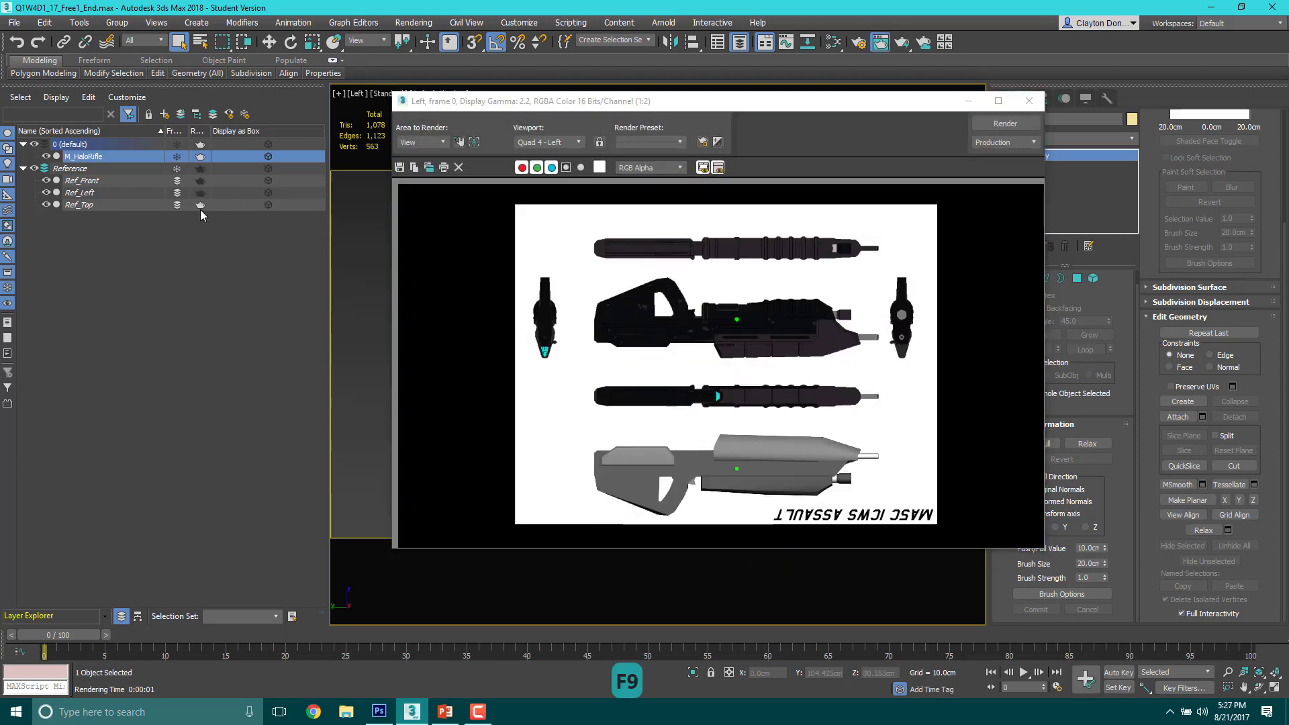
pyautogui.click(1036, 105)
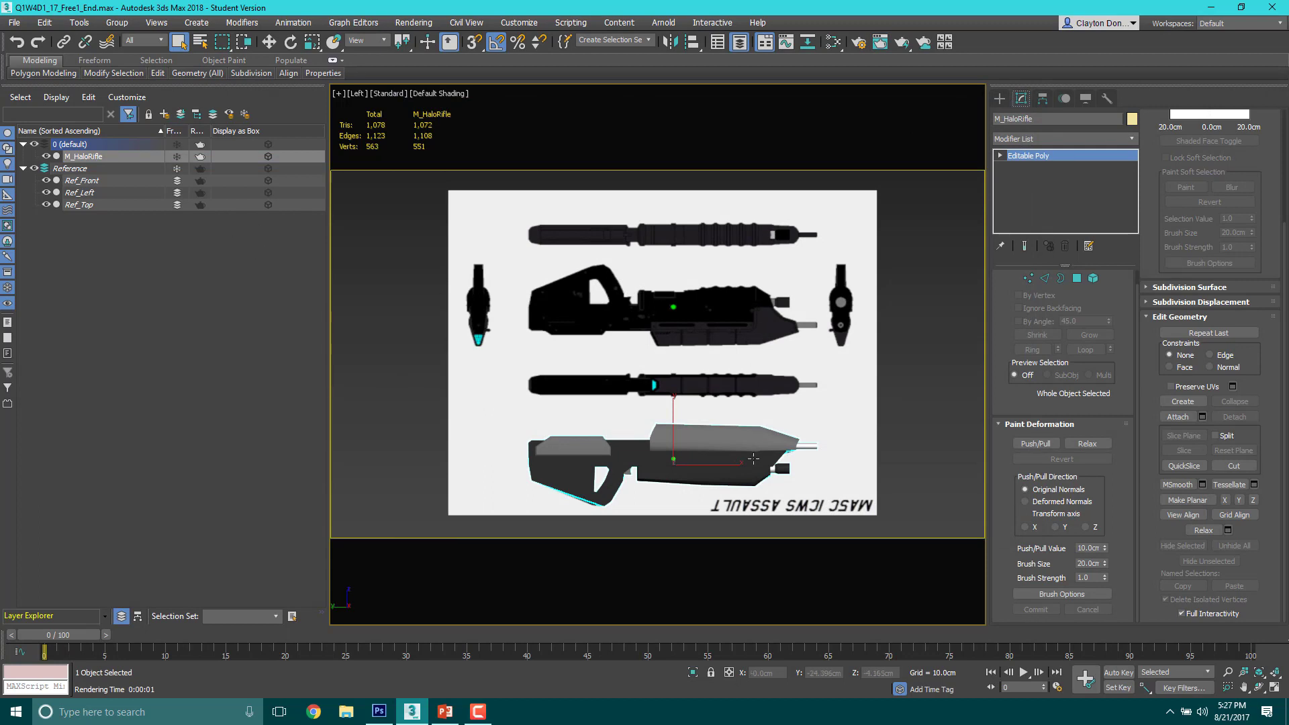
# Step: Frame the rifle closely in the Left view and render it from Render Setup with the Scanline Renderer
pyautogui.moveTo(754, 459); pyautogui.dragTo(755, 336, button='middle')
pyautogui.scroll(5, 717, 350)
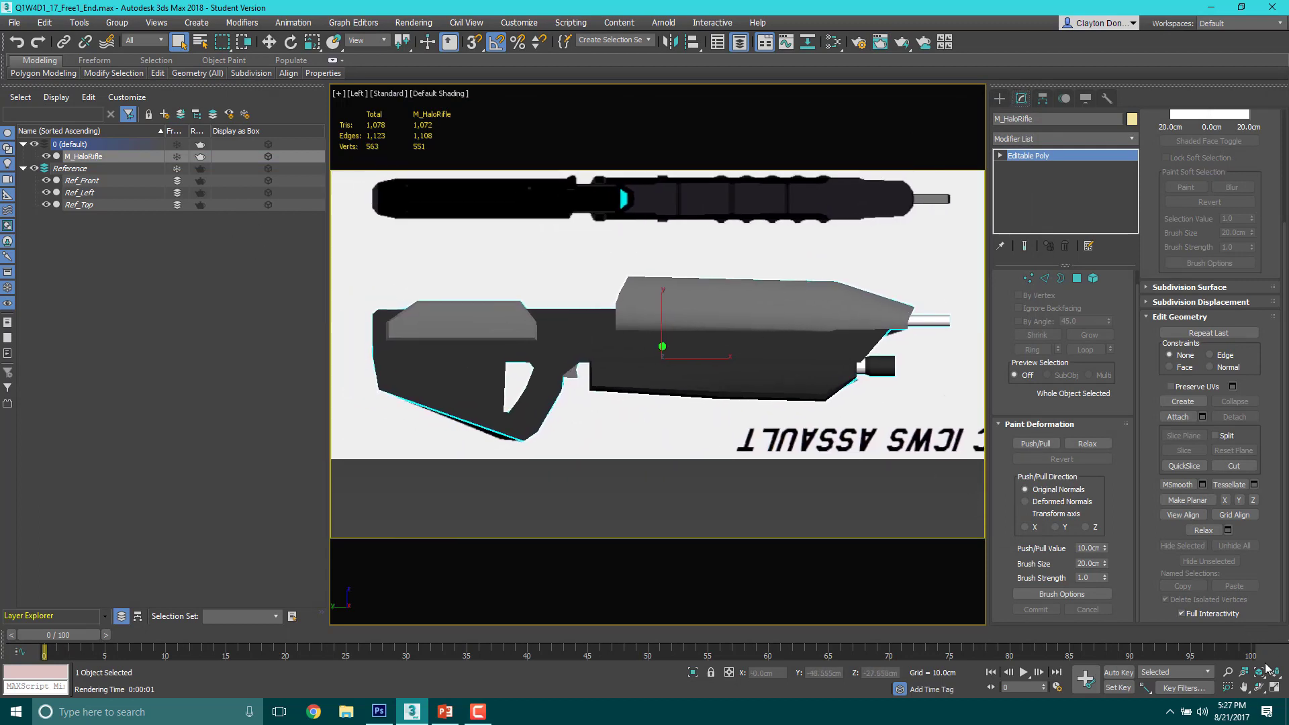
pyautogui.click(1228, 672)
pyautogui.moveTo(723, 343); pyautogui.dragTo(717, 330)
pyautogui.moveTo(717, 330); pyautogui.dragTo(723, 329, button='middle')
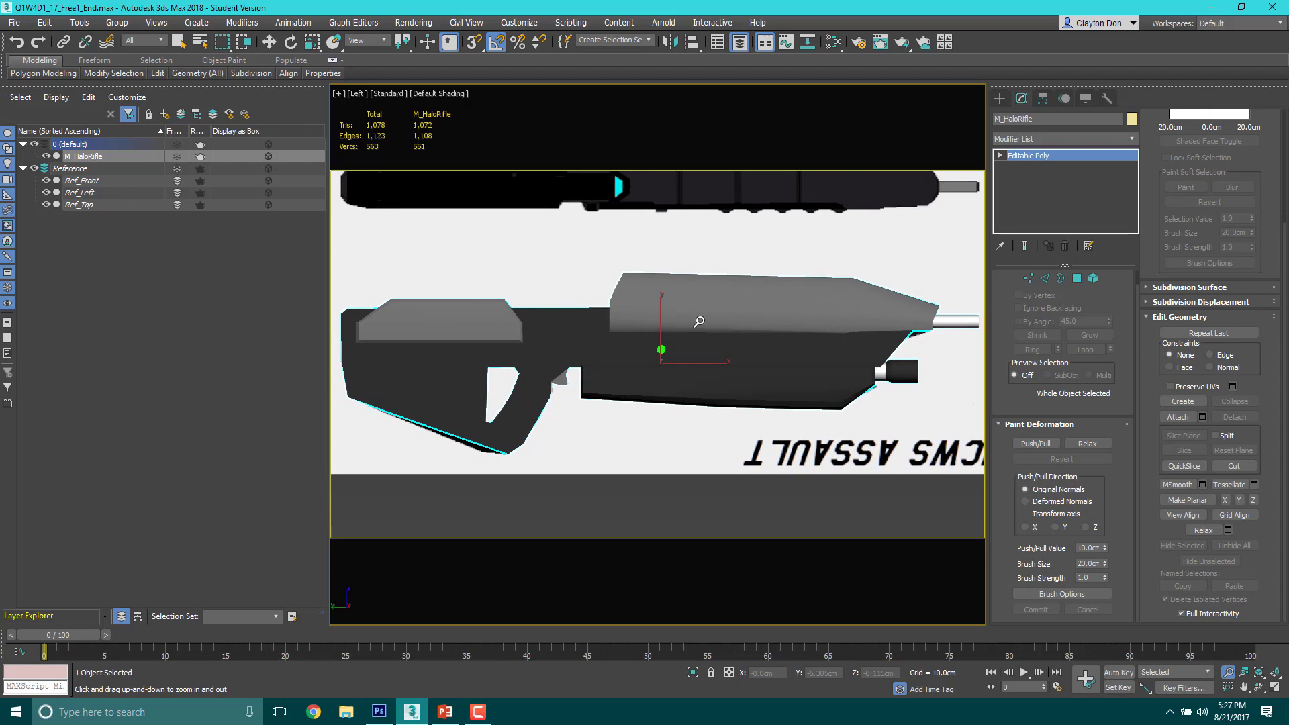
pyautogui.press('F10')
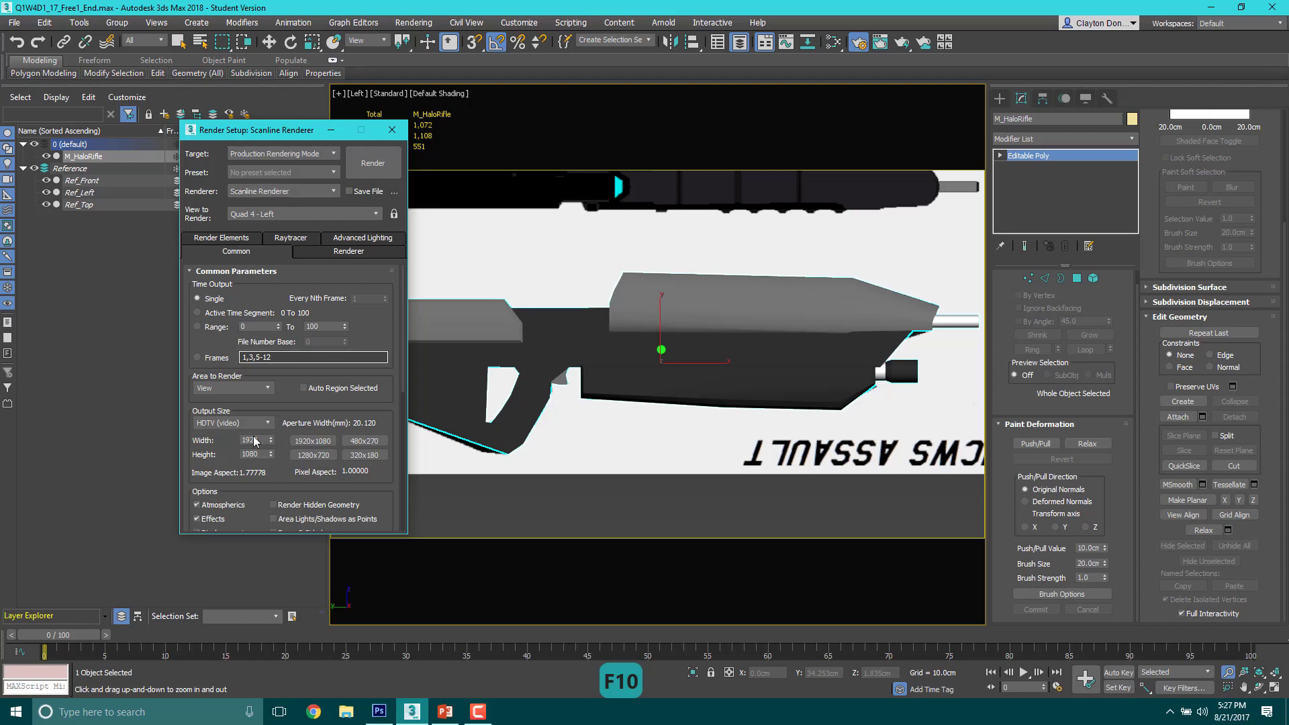
pyautogui.click(369, 169)
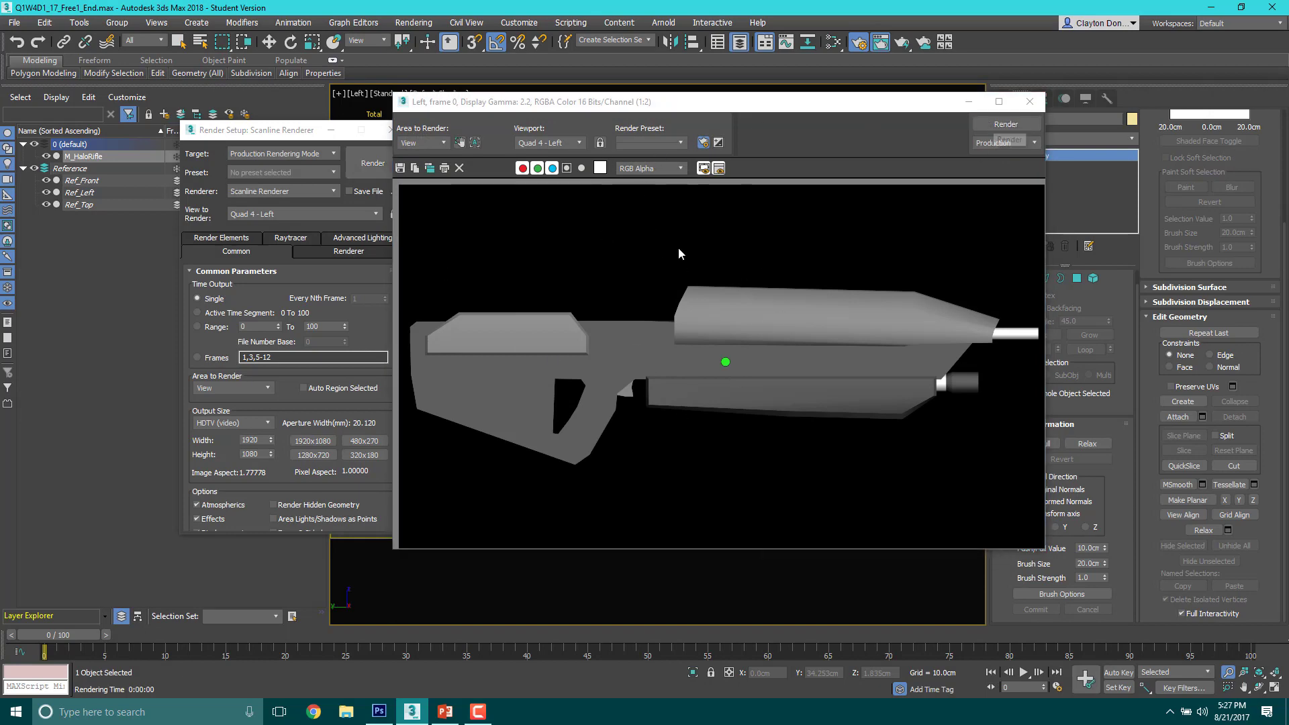
# Step: Start saving the Left render, browse to the Q1W4D1_18_Free1_rendering folder, and delete the old Free1_Gun, Free1_Gun2, Free1_Gun3 and Free1_Gun4 images
pyautogui.click(400, 168)
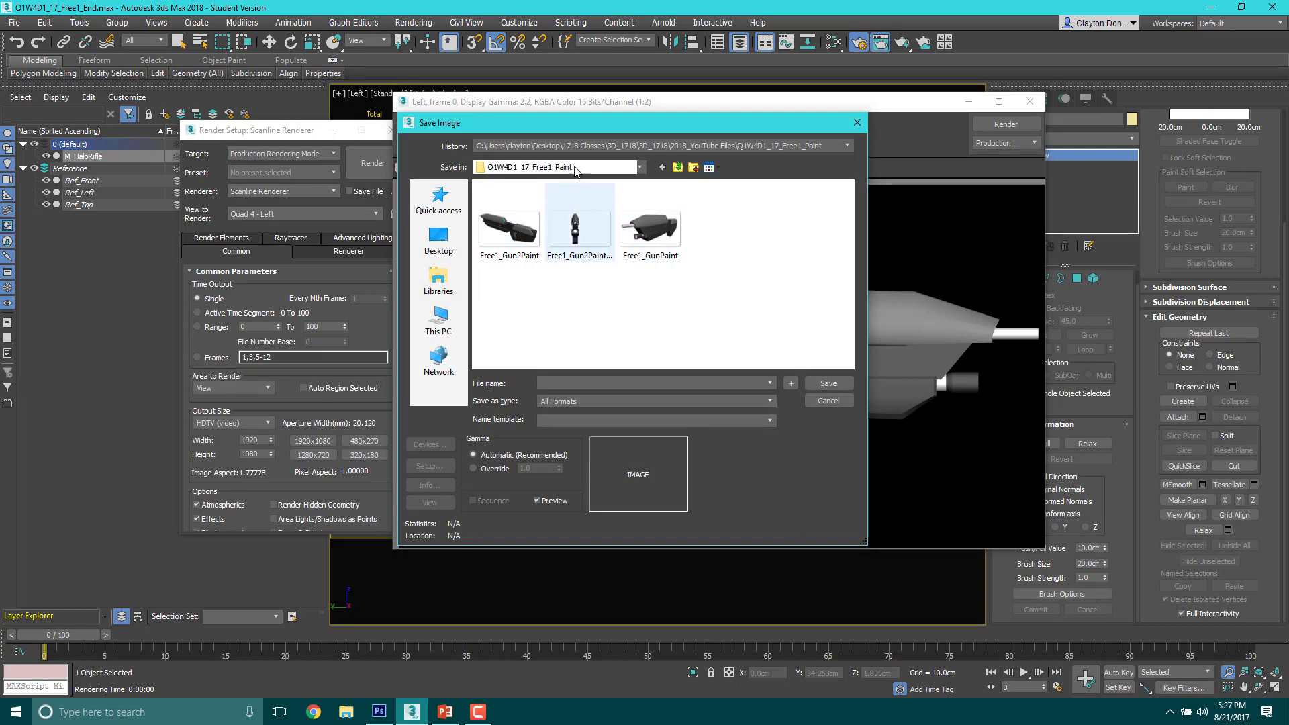
pyautogui.click(678, 167)
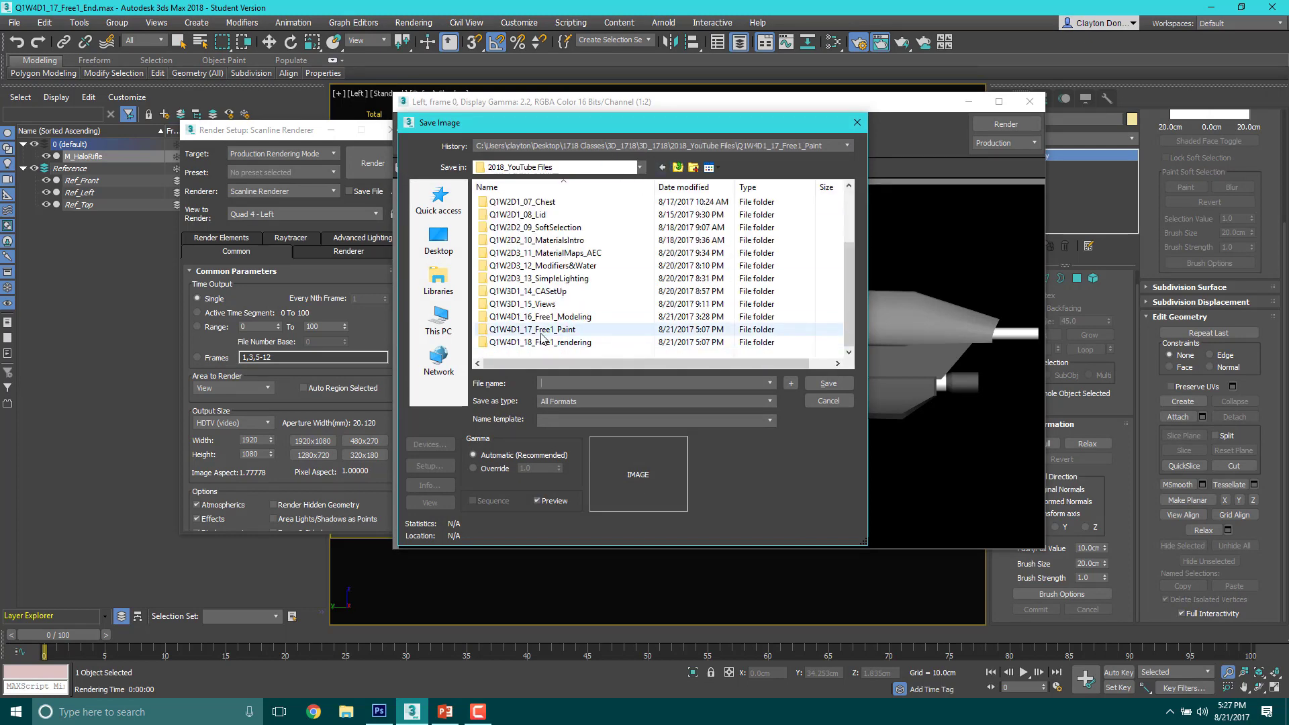
pyautogui.doubleClick(544, 342)
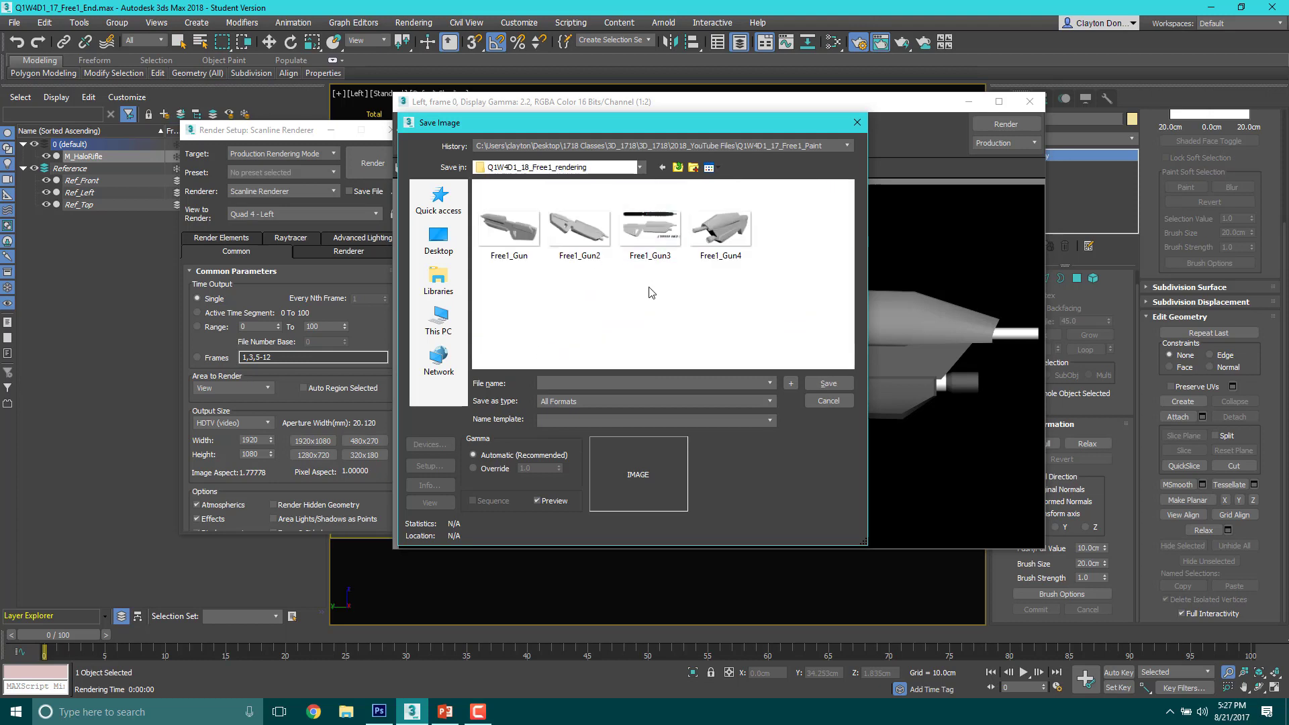
pyautogui.click(532, 240)
pyautogui.press('Delete')
pyautogui.press('Delete')
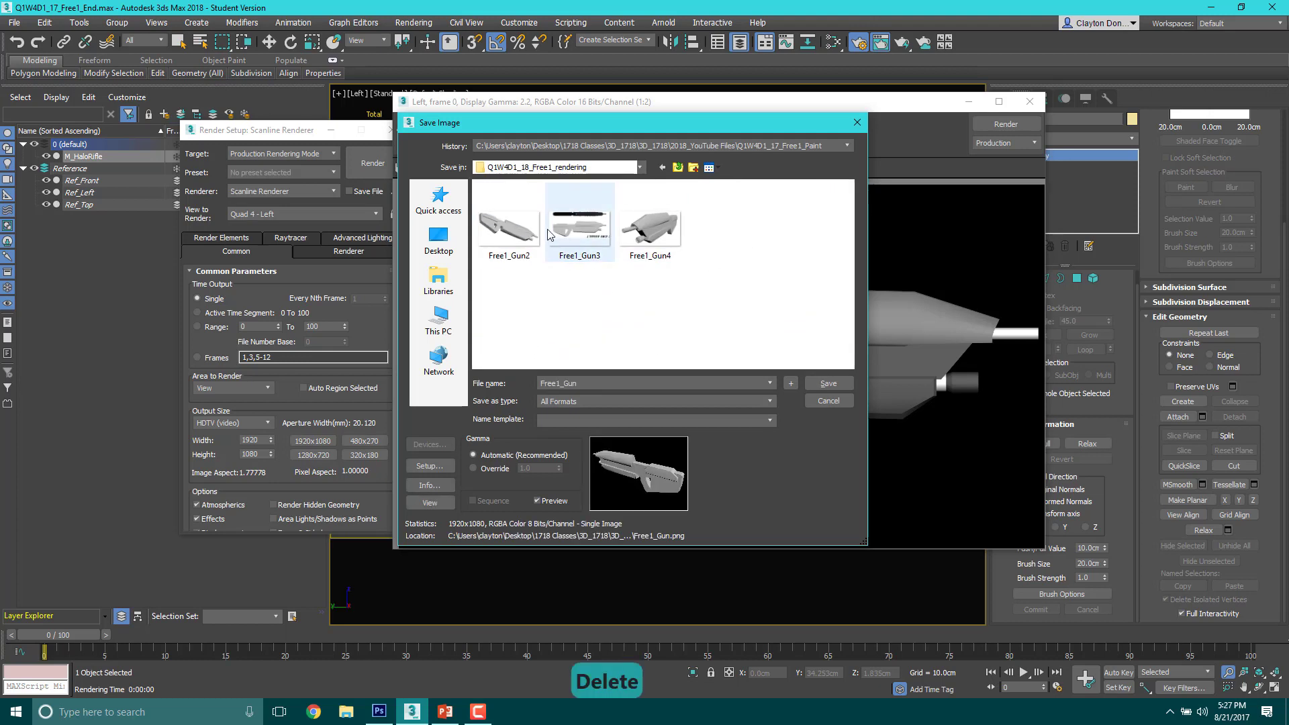
pyautogui.press('Delete')
pyautogui.press('Delete')
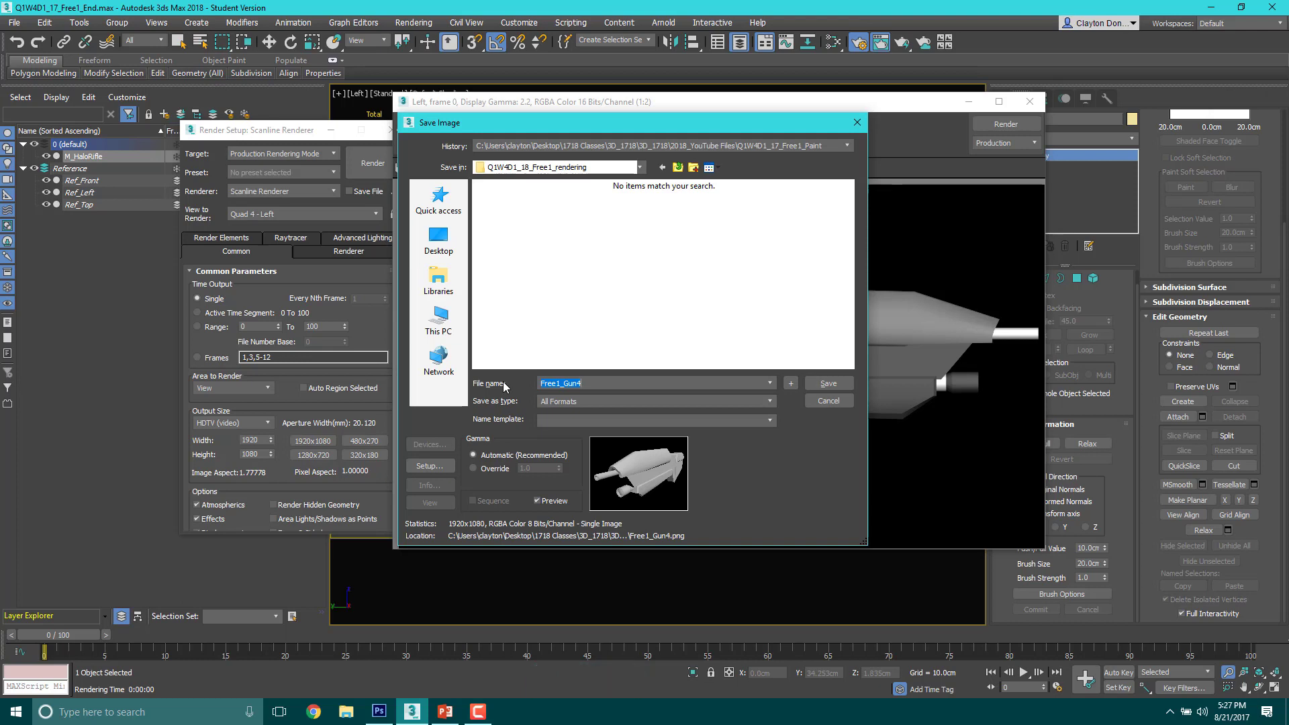
# Step: Save the Left render as LeftView in PNG format, RGB 24 bit with alpha channel, and close the rendered frame
pyautogui.write('LeftView')
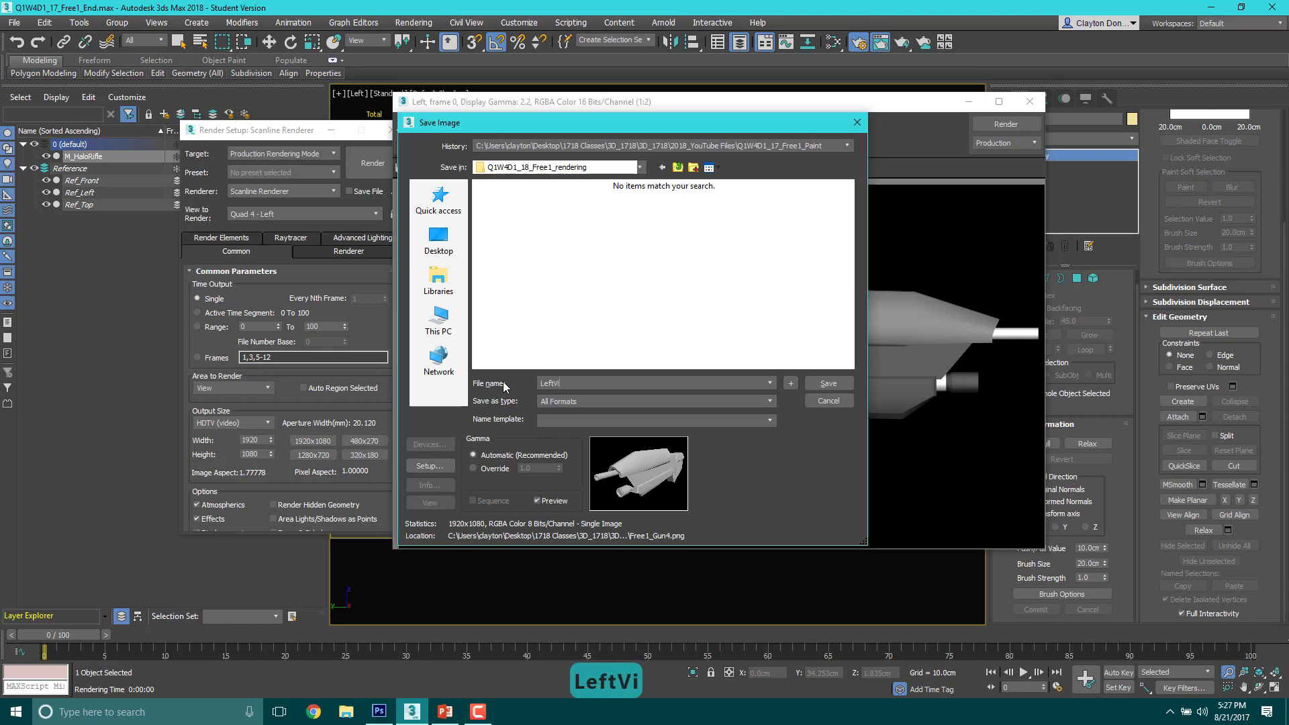
pyautogui.click(552, 402)
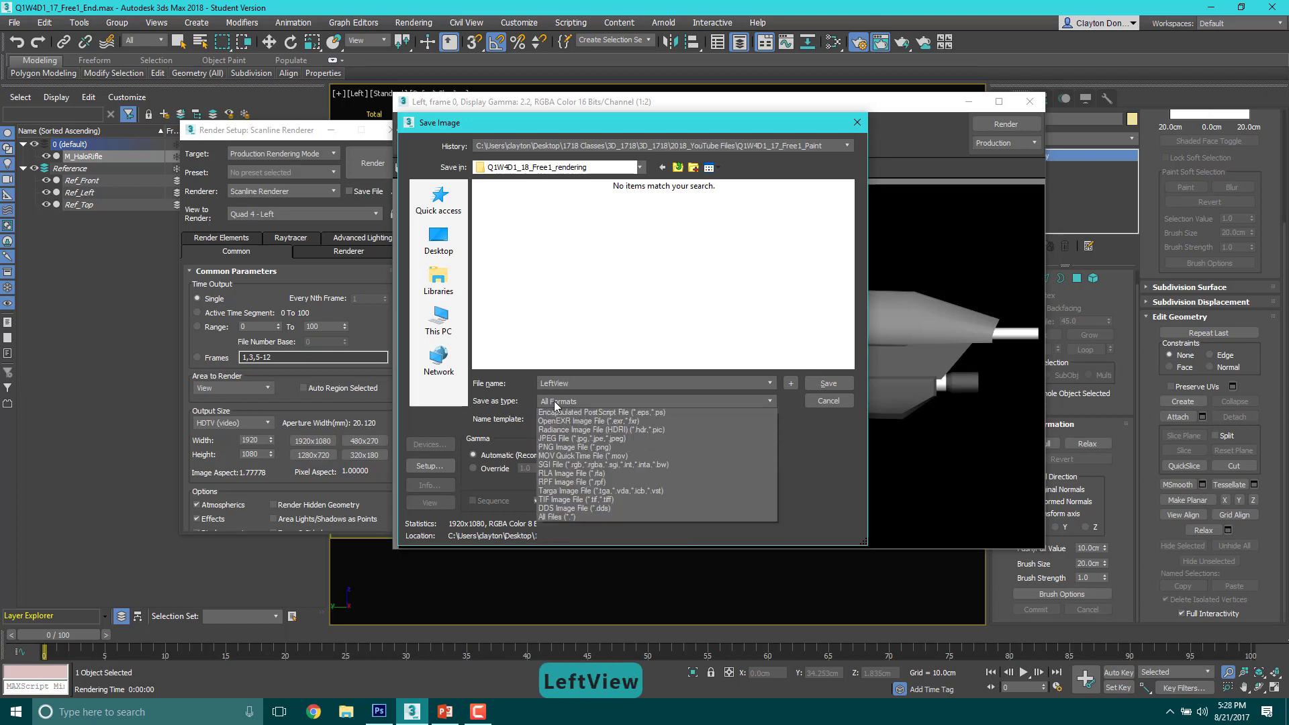
pyautogui.click(579, 484)
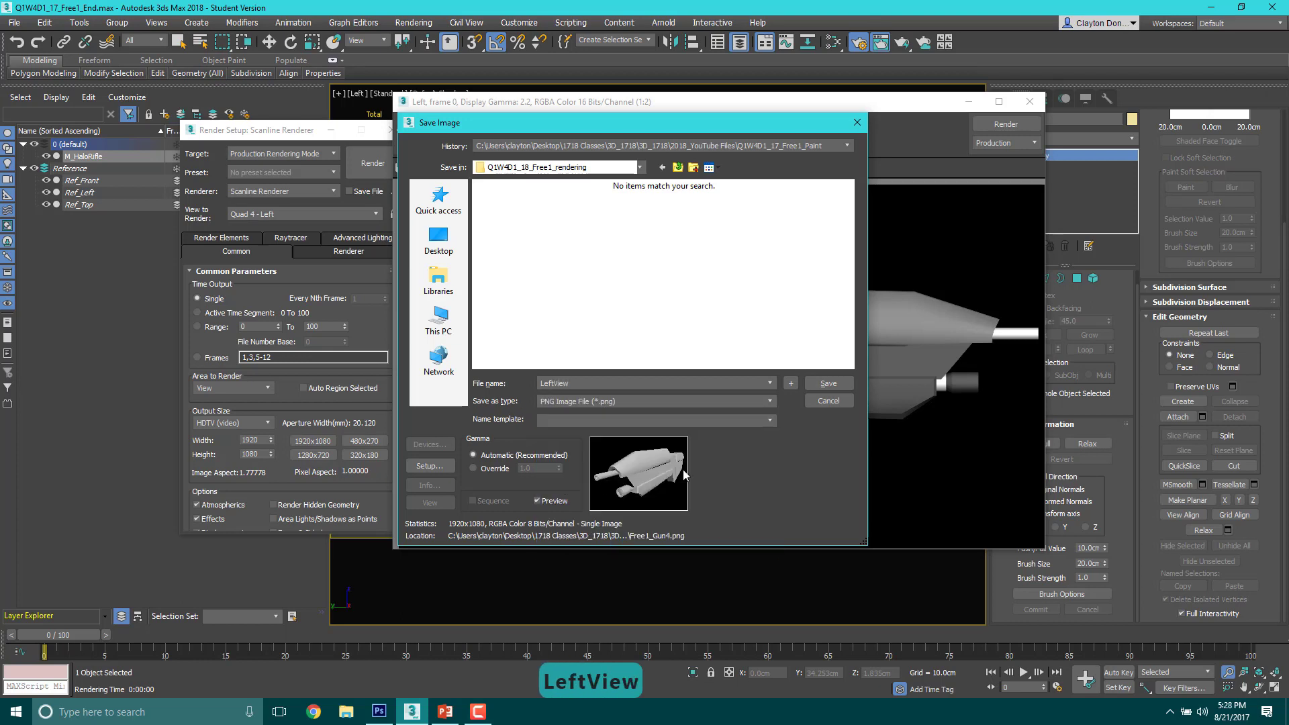
pyautogui.click(827, 384)
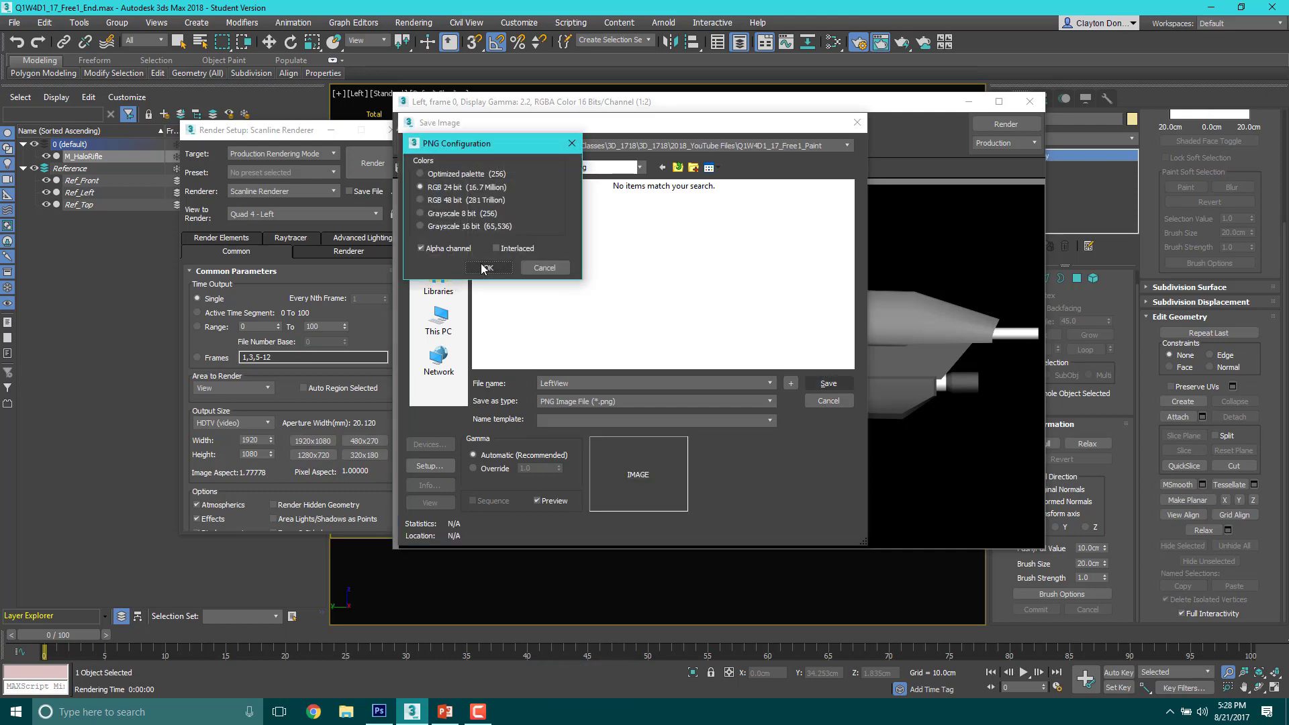
pyautogui.click(486, 268)
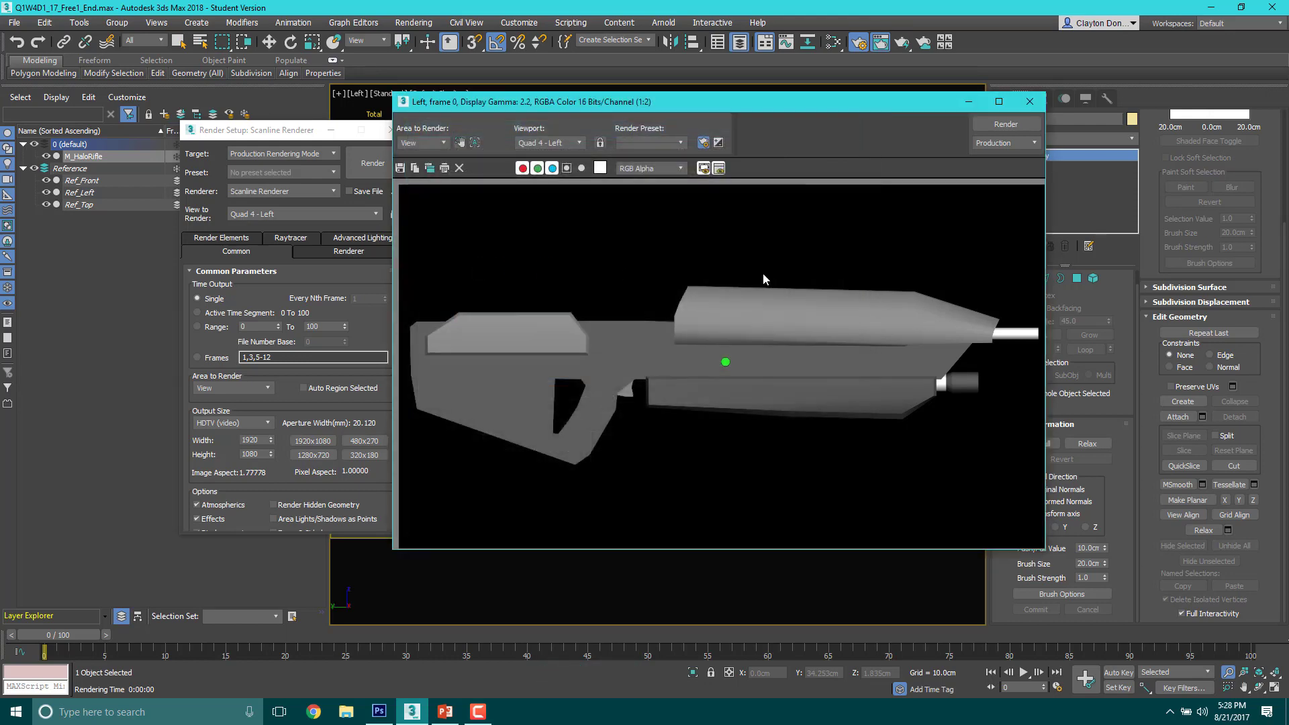
pyautogui.click(1029, 102)
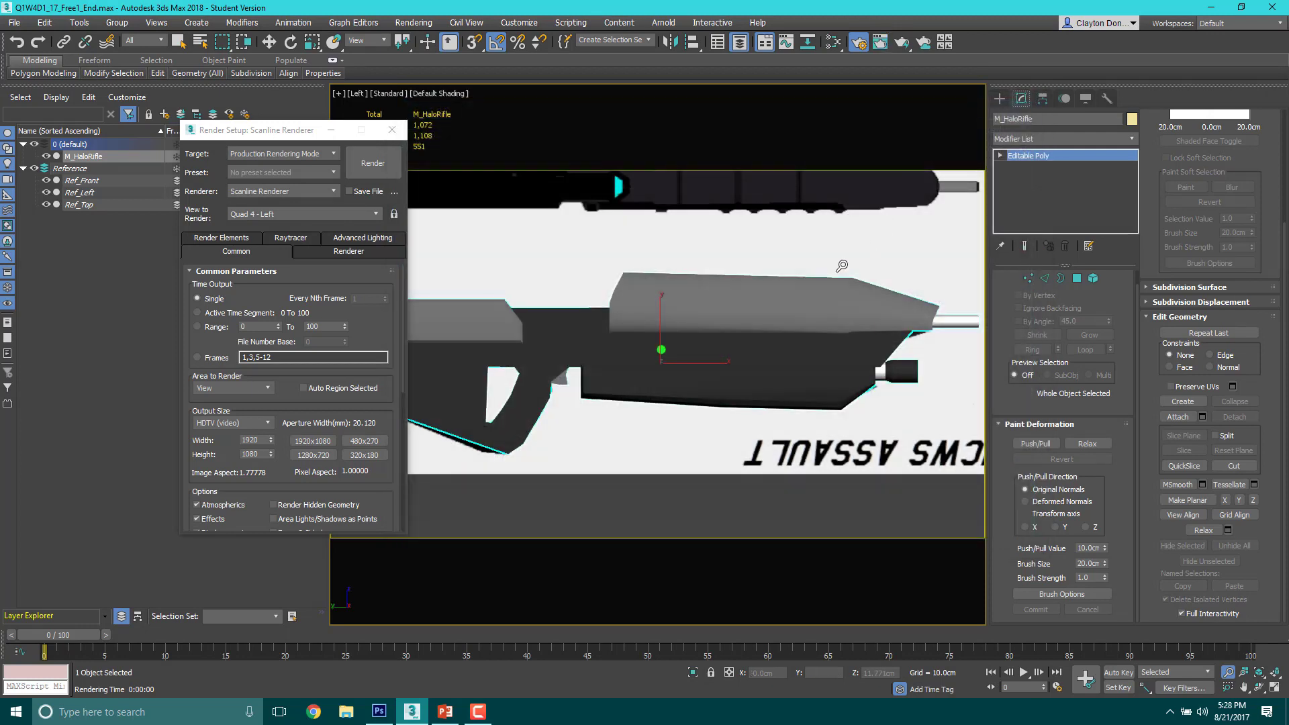
# Step: Frame the rifle closely in the Front view, away from the reference side drawing, and render it
pyautogui.scroll(2, 812, 326)
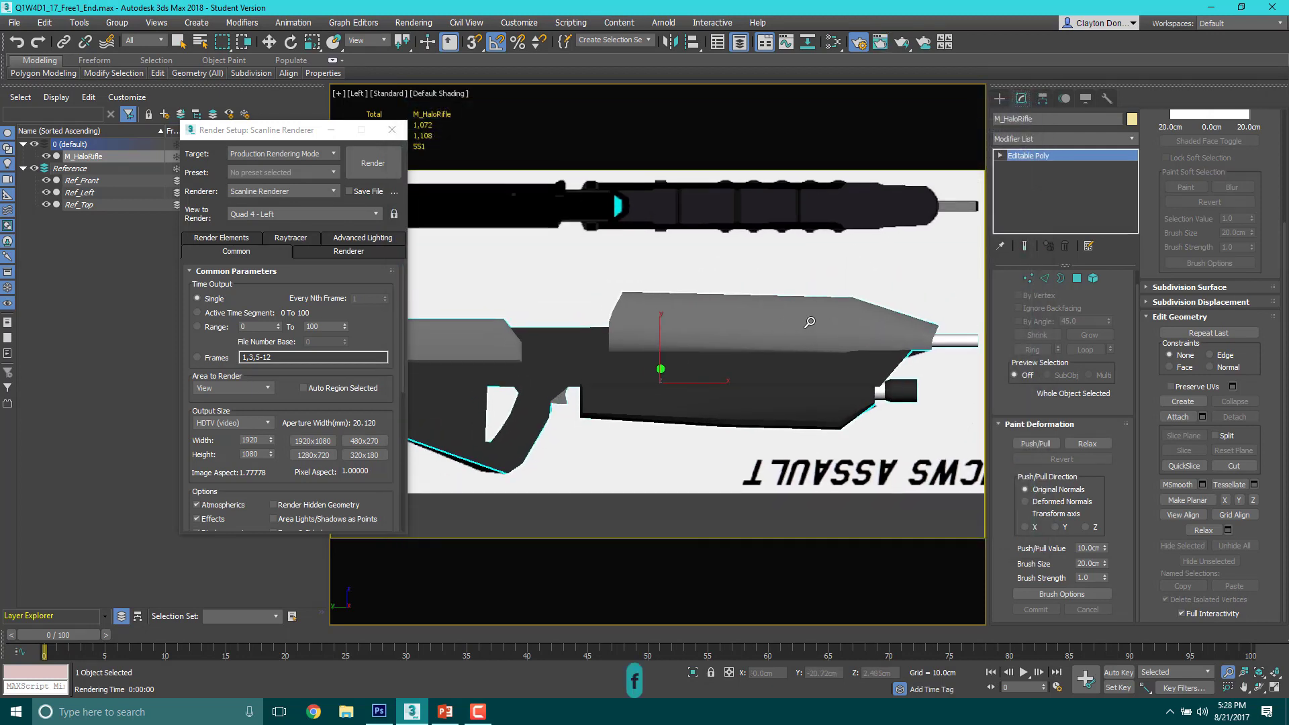
pyautogui.press('f')
pyautogui.scroll(2, 772, 350)
pyautogui.moveTo(755, 294); pyautogui.dragTo(856, 329, button='middle')
pyautogui.scroll(2, 716, 303)
pyautogui.scroll(2, 783, 349)
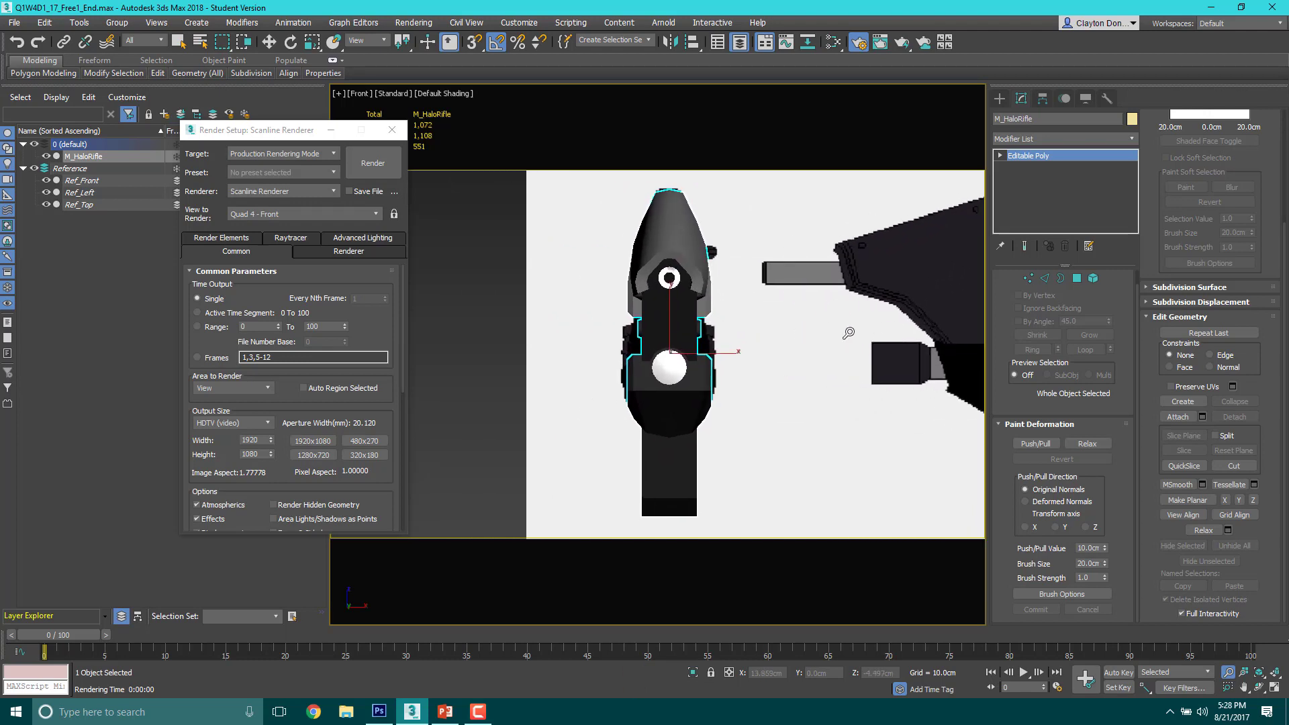
pyautogui.scroll(2, 854, 329)
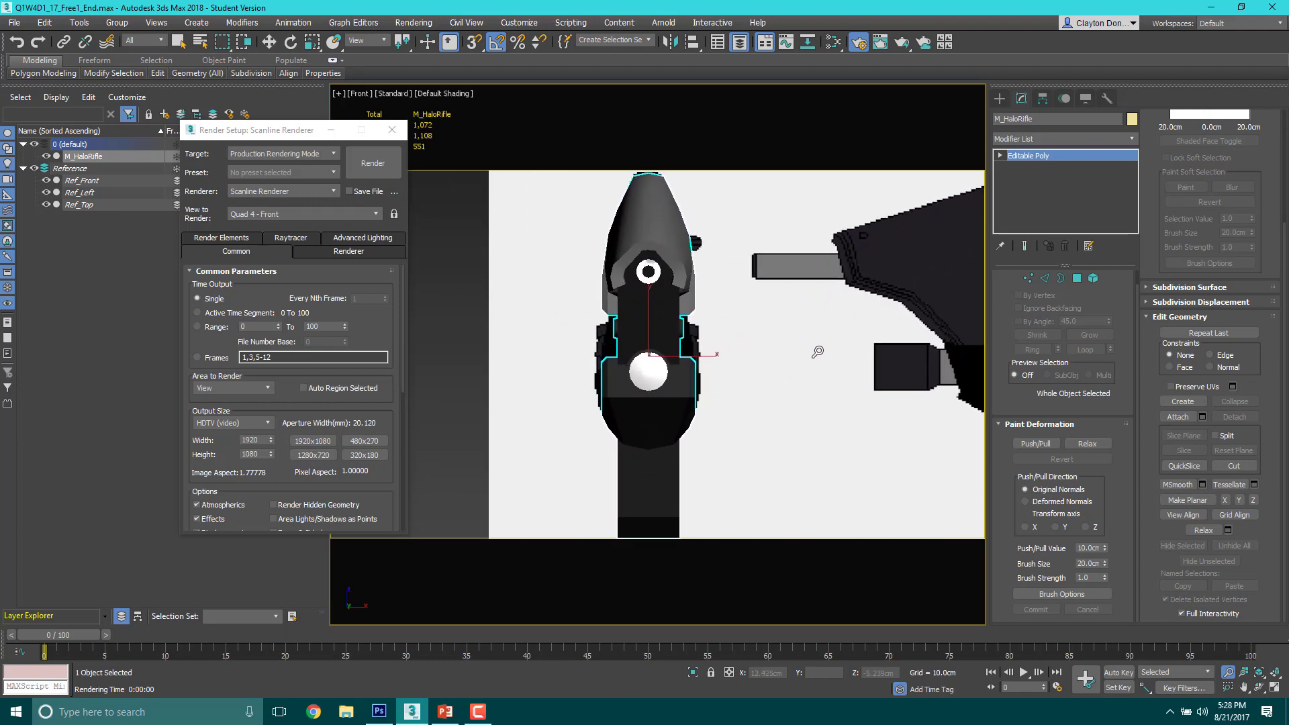
pyautogui.press('F9')
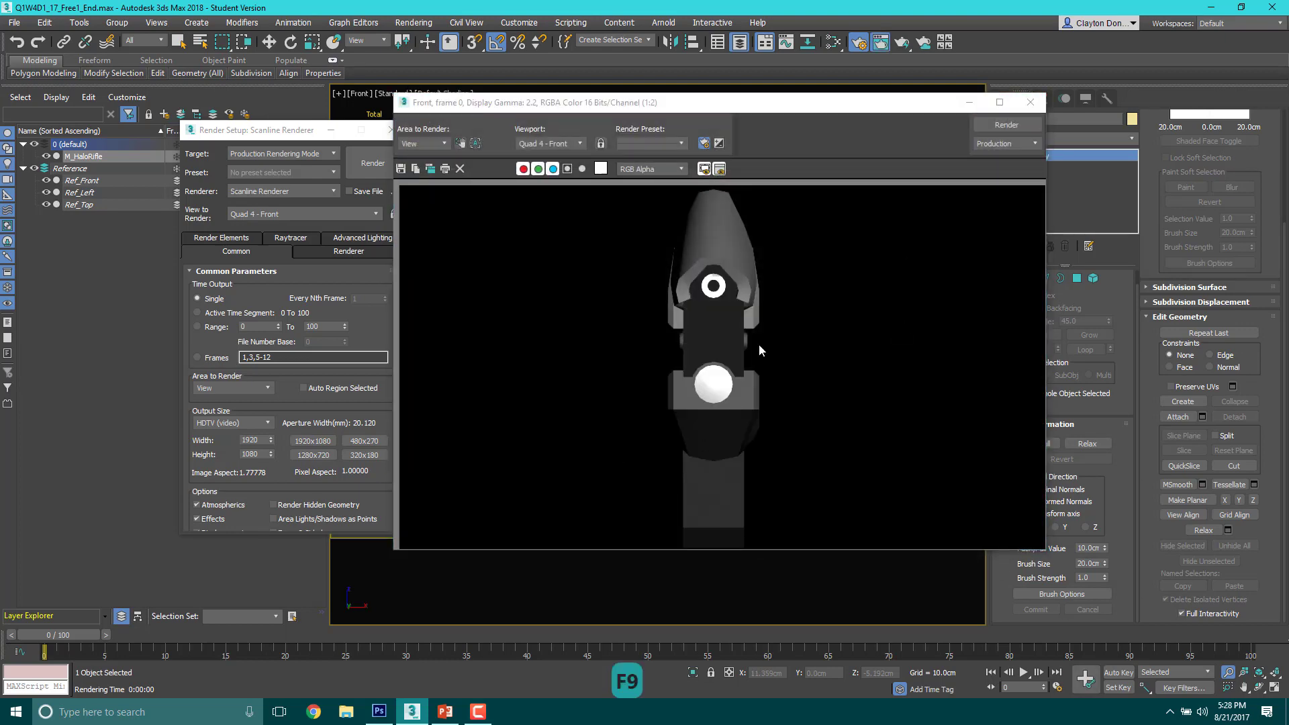
# Step: Save the Front render as FrontView in PNG format, RGB 24 bit with alpha channel, and close the rendered frame
pyautogui.click(400, 168)
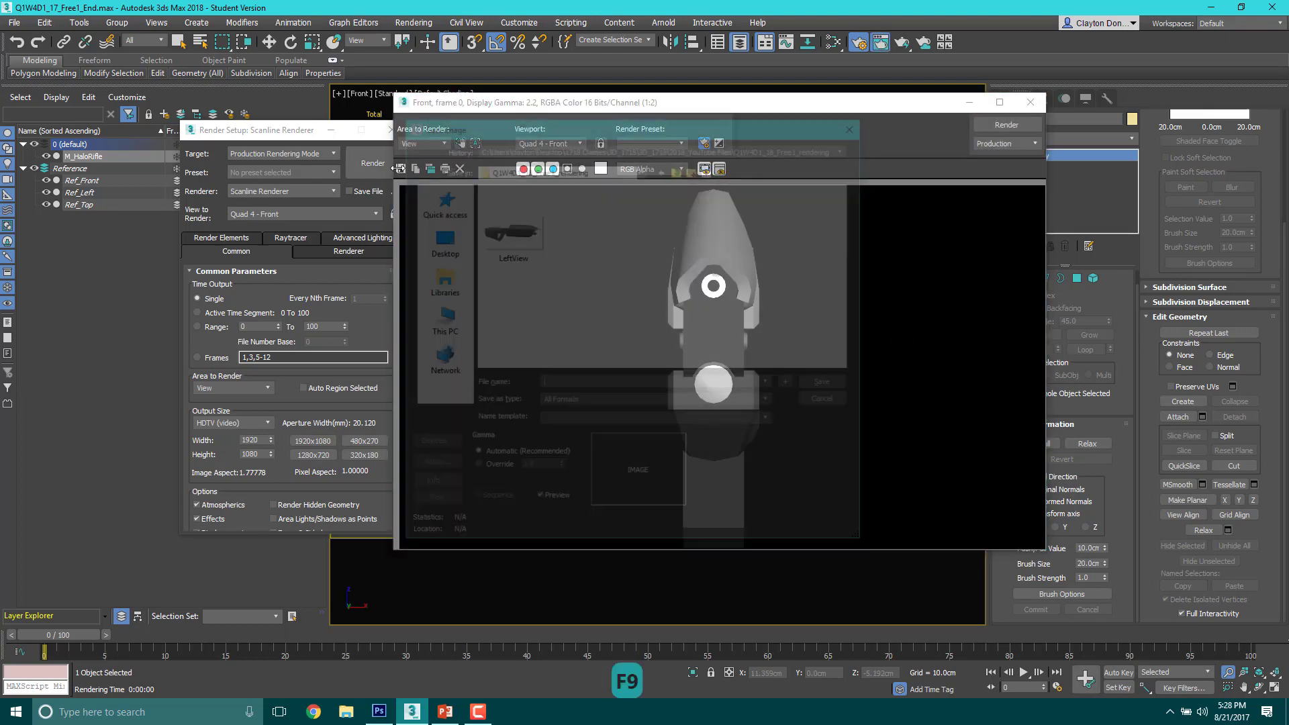
pyautogui.write('Frot')
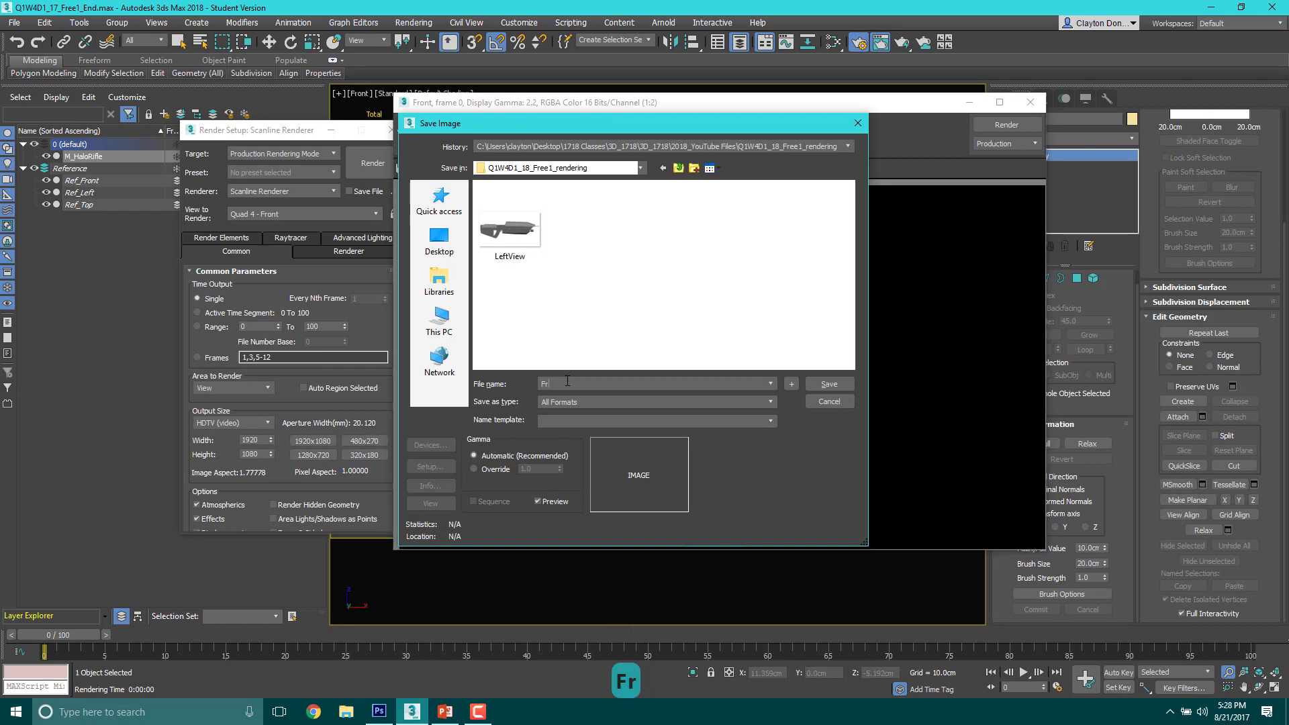
pyautogui.press('BackSpace')
pyautogui.write('n')
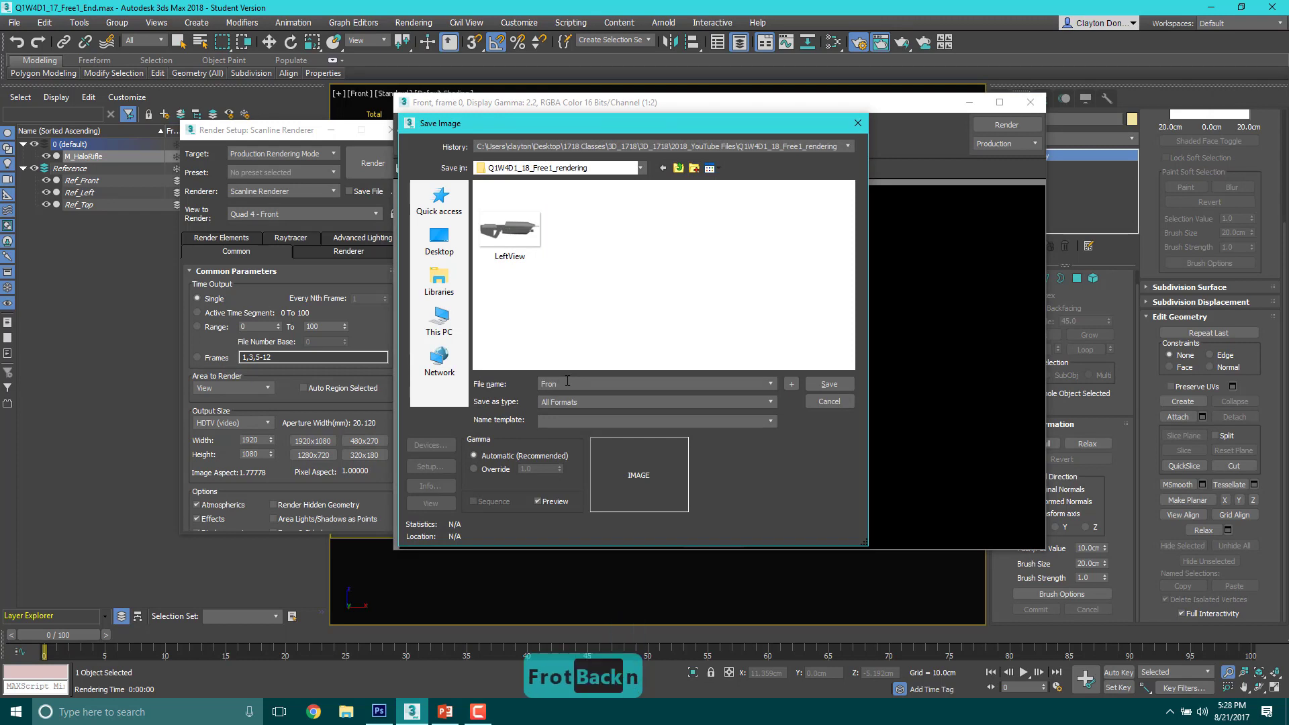
pyautogui.write('tView')
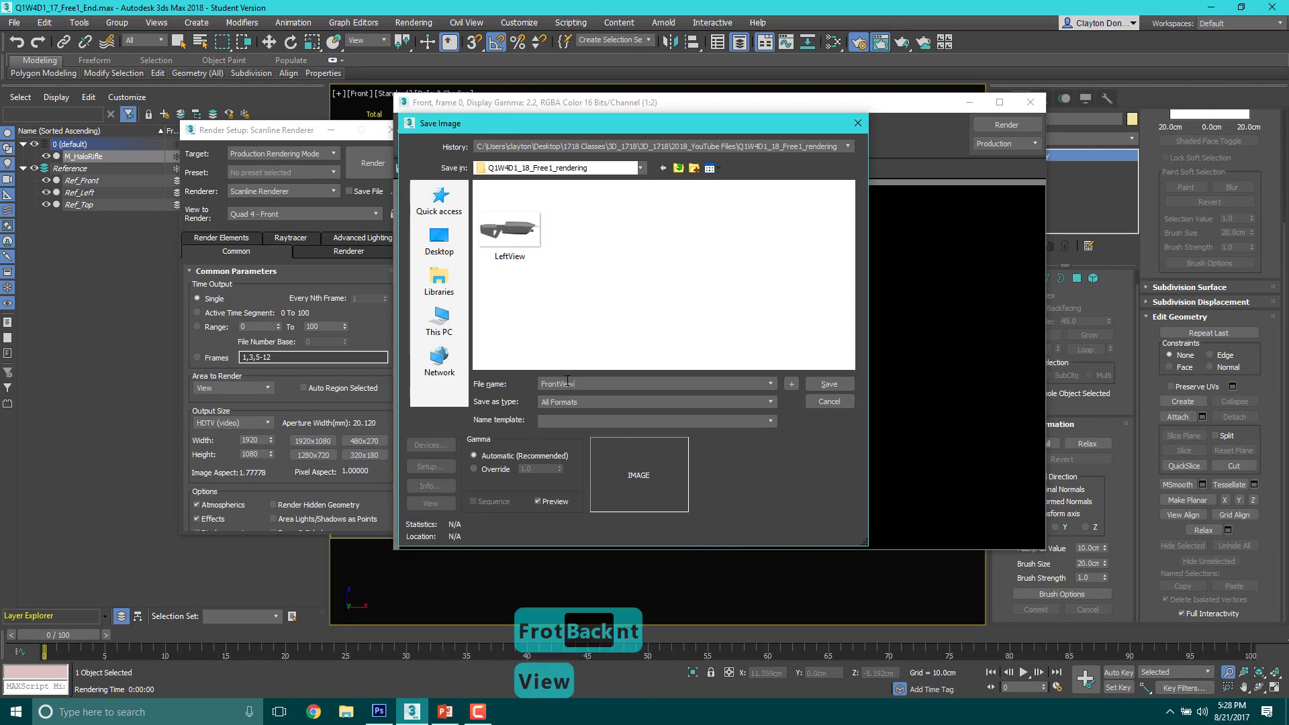
pyautogui.click(636, 401)
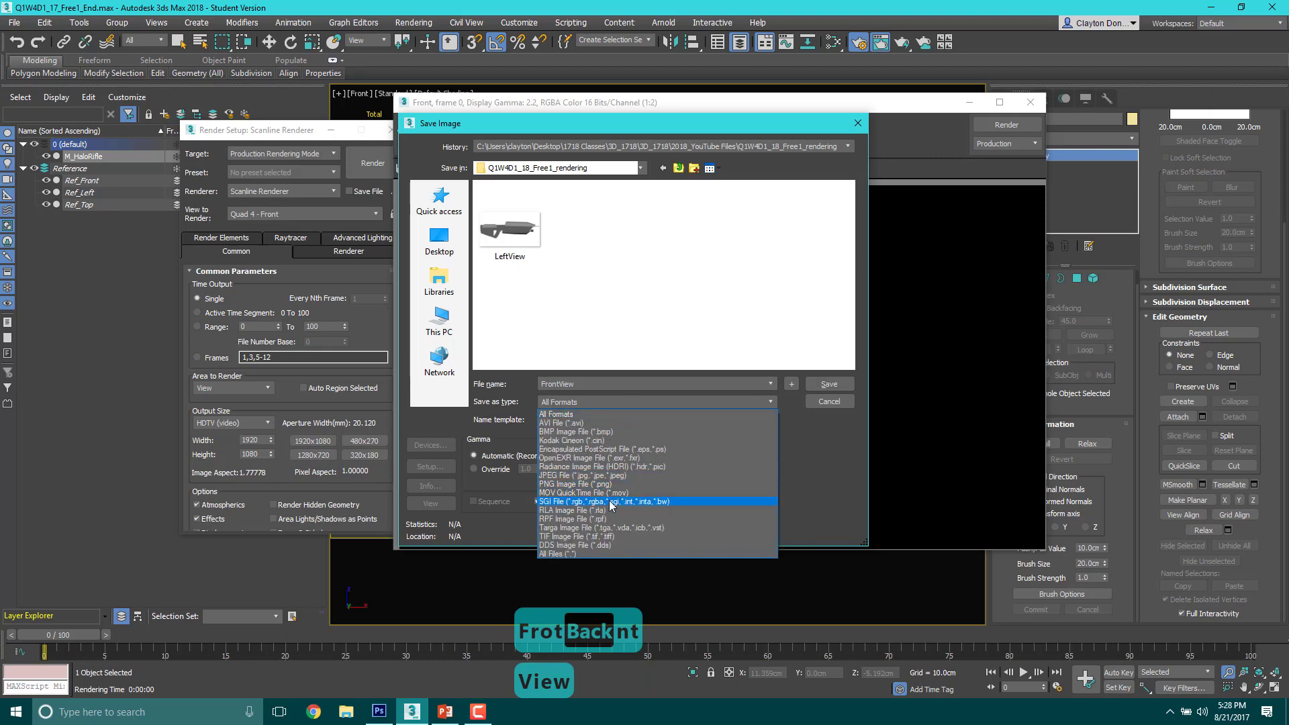
pyautogui.click(574, 484)
pyautogui.click(830, 384)
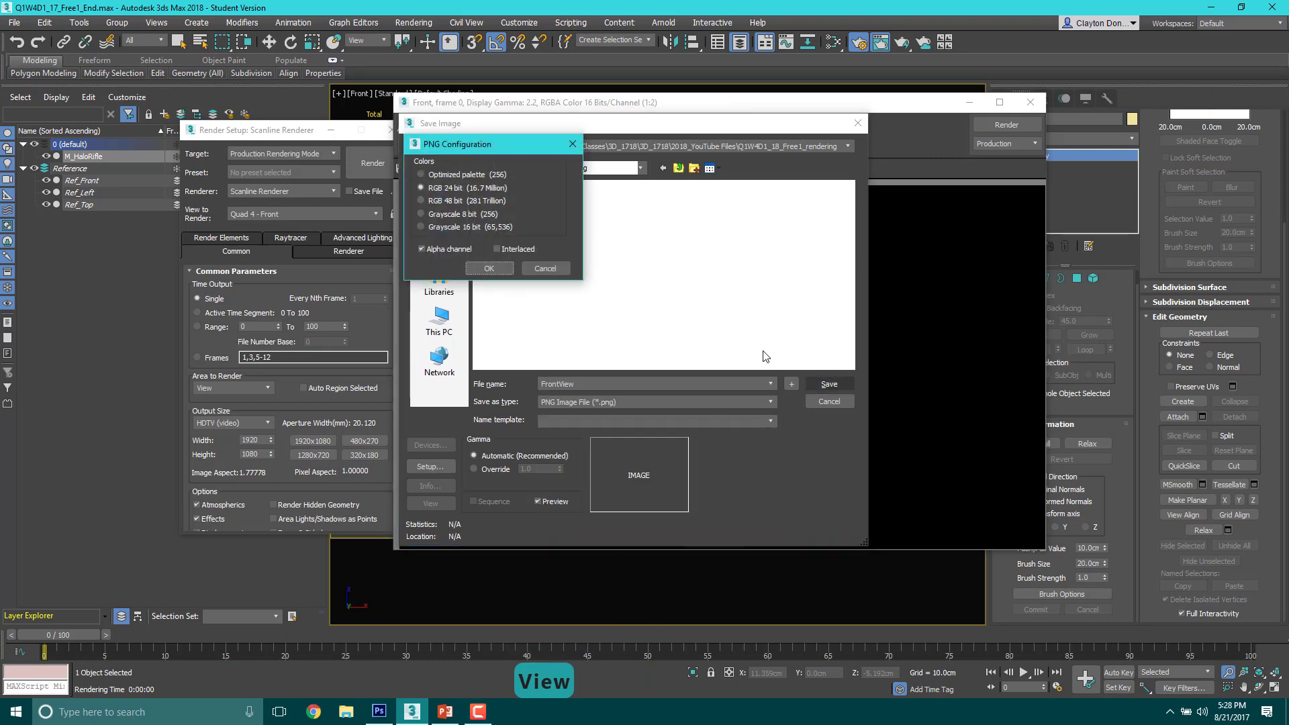
pyautogui.click(494, 268)
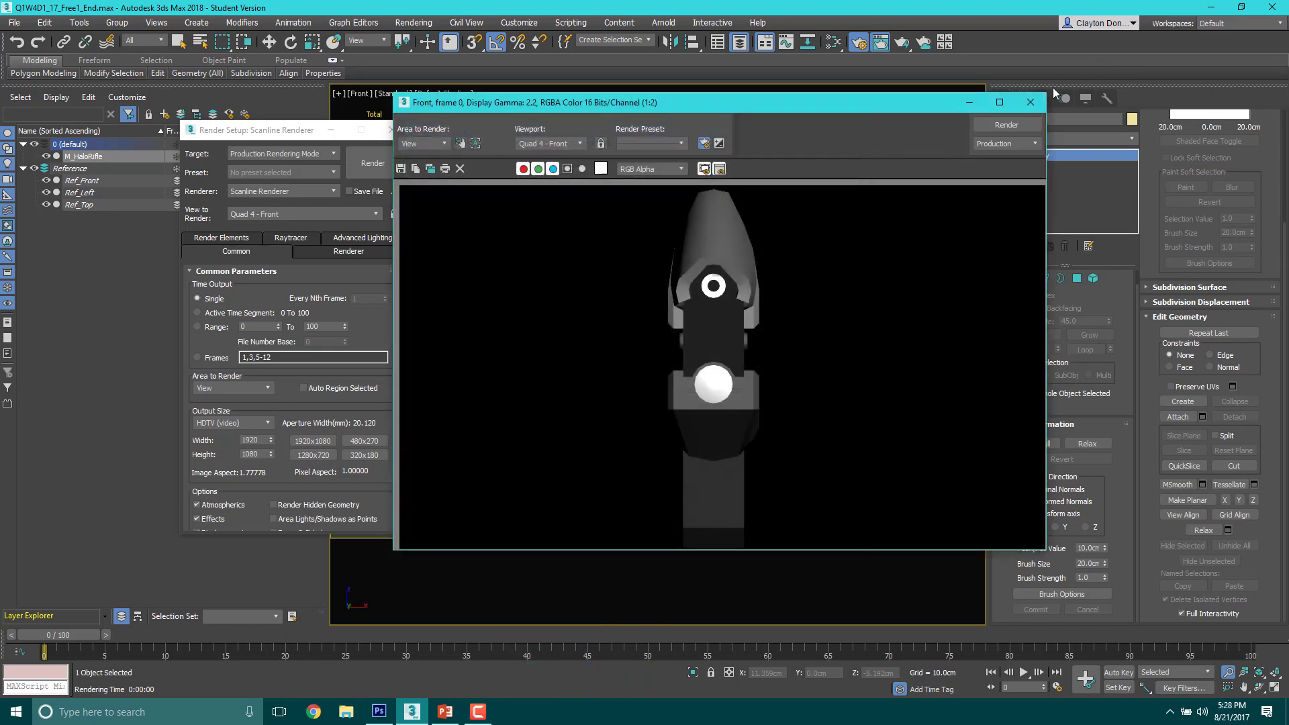
pyautogui.click(1031, 102)
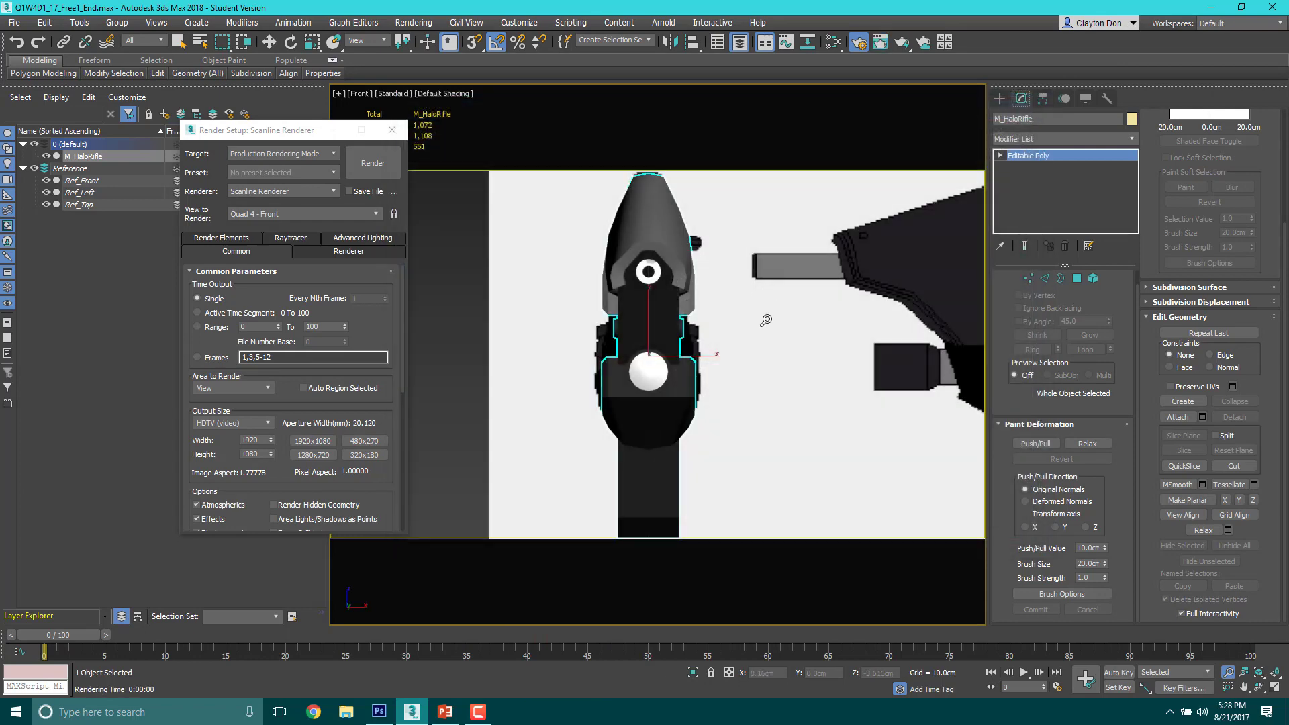
# Step: Frame the whole rifle in the Perspective view at an angle from above its front, barrels pointing toward the viewer, and render it
pyautogui.press('p')
pyautogui.scroll(-8, 756, 317)
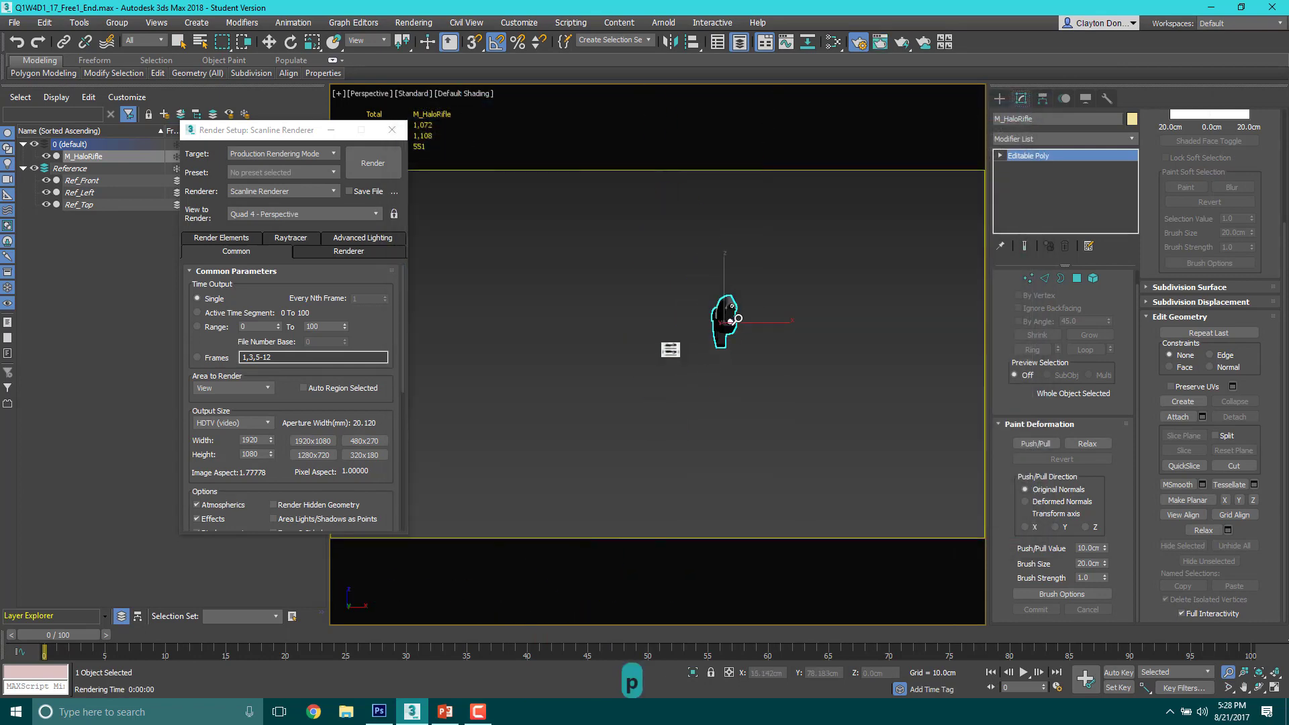
pyautogui.scroll(6, 738, 319)
pyautogui.keyDown('alt'); pyautogui.moveTo(749, 322); pyautogui.dragTo(711, 317, button='middle'); pyautogui.keyUp('alt')
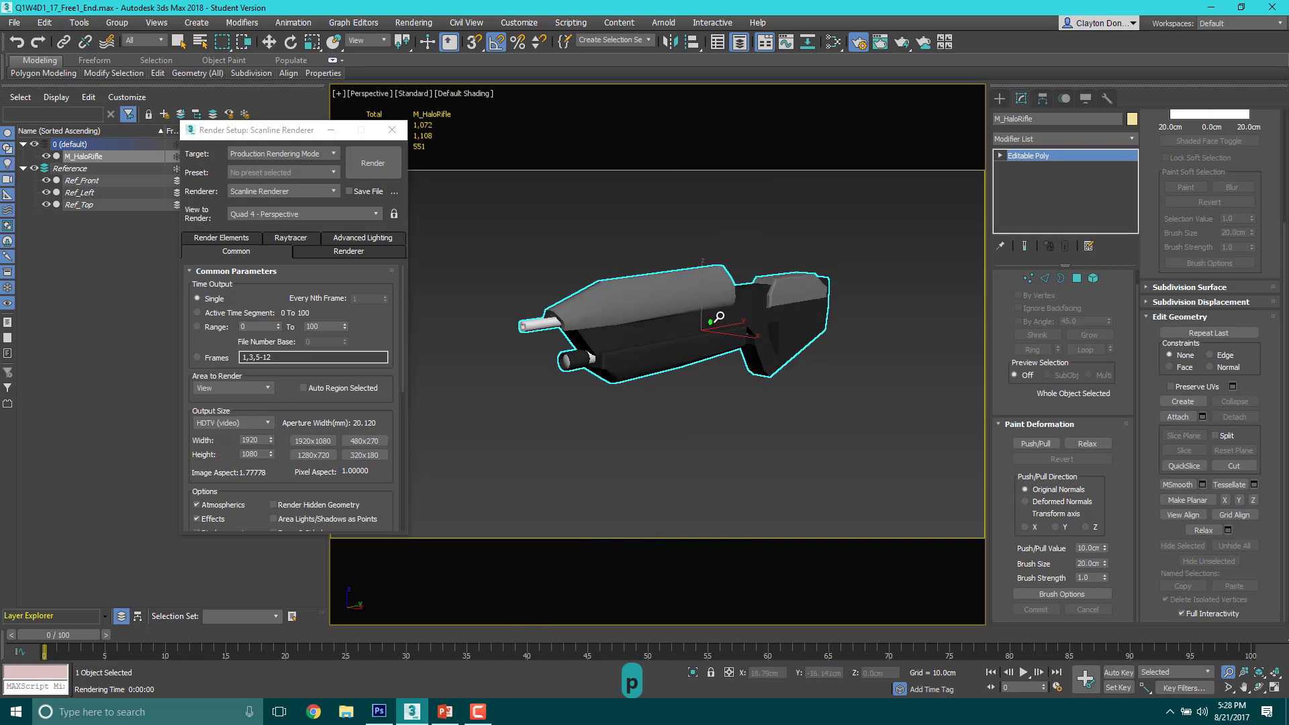
pyautogui.moveTo(221, 131); pyautogui.dragTo(130, 126)
pyautogui.scroll(4, 706, 316)
pyautogui.scroll(-3, 706, 315)
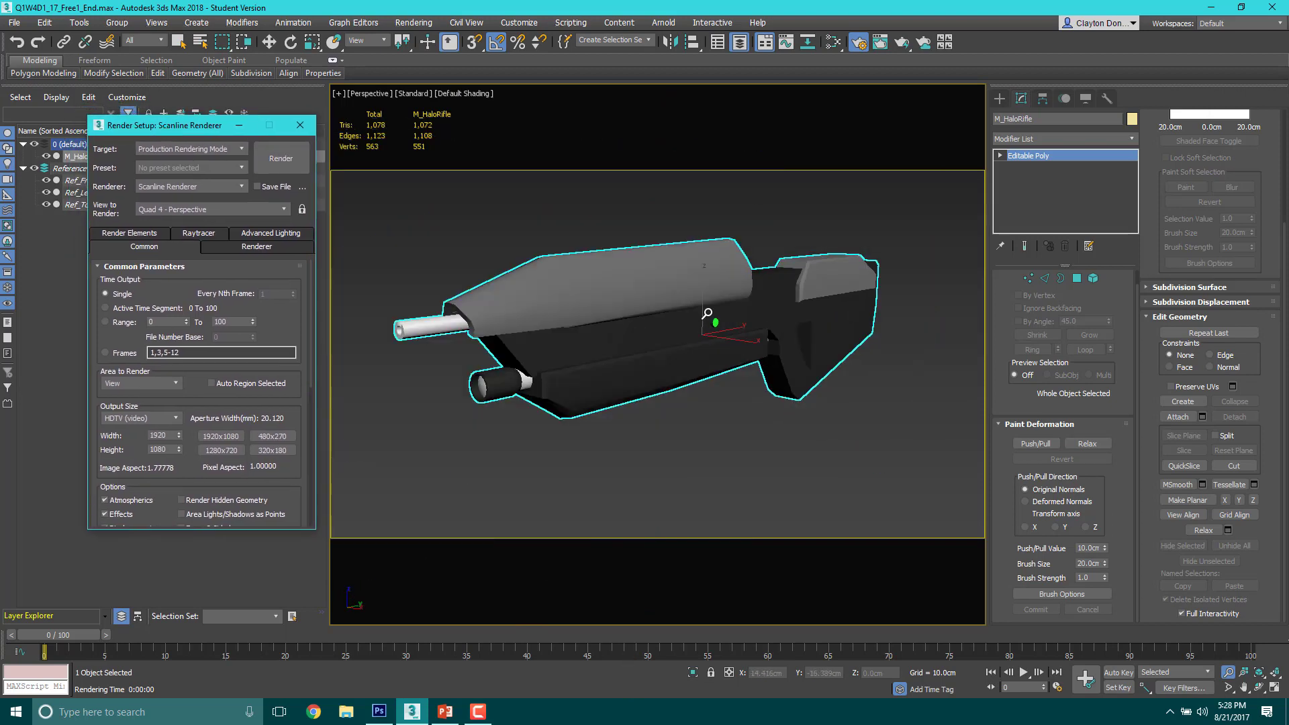
pyautogui.keyDown('alt'); pyautogui.moveTo(707, 315); pyautogui.dragTo(727, 336, button='middle'); pyautogui.keyUp('alt')
pyautogui.scroll(4, 712, 347)
pyautogui.scroll(-5, 727, 330)
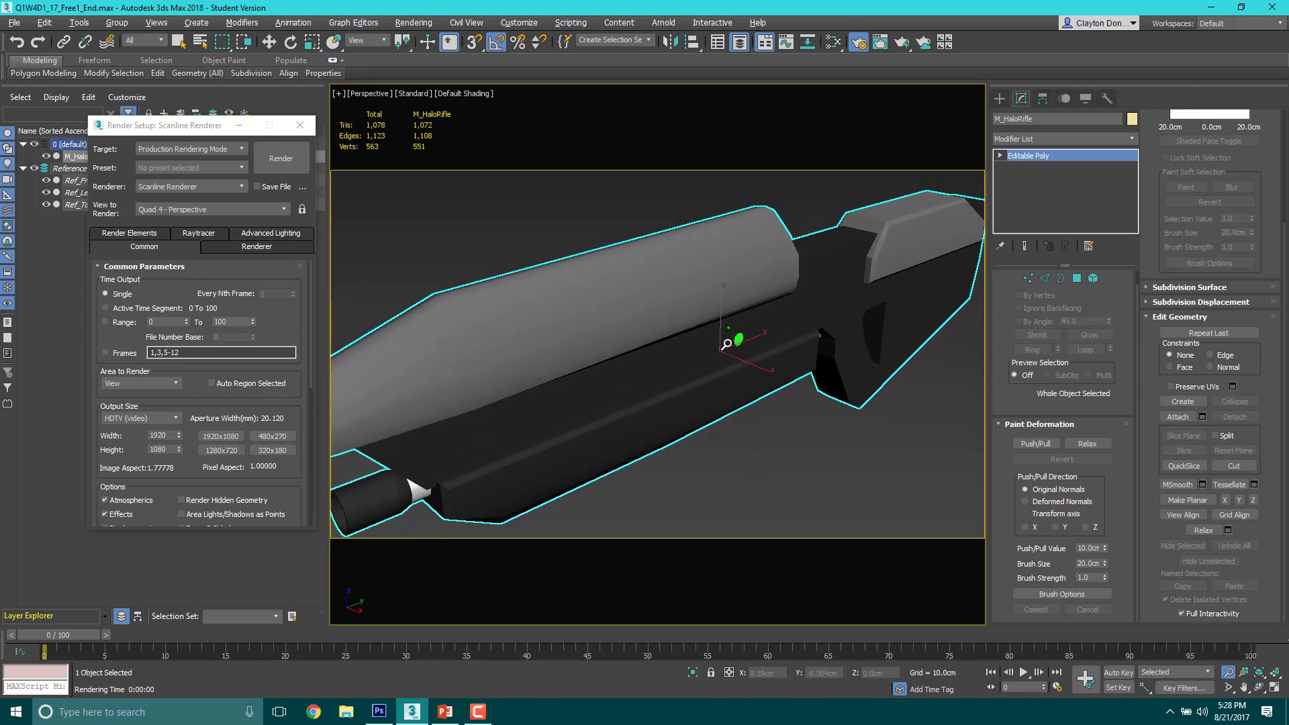
pyautogui.moveTo(723, 361); pyautogui.dragTo(753, 361, button='middle')
pyautogui.moveTo(753, 358); pyautogui.dragTo(740, 361, button='middle')
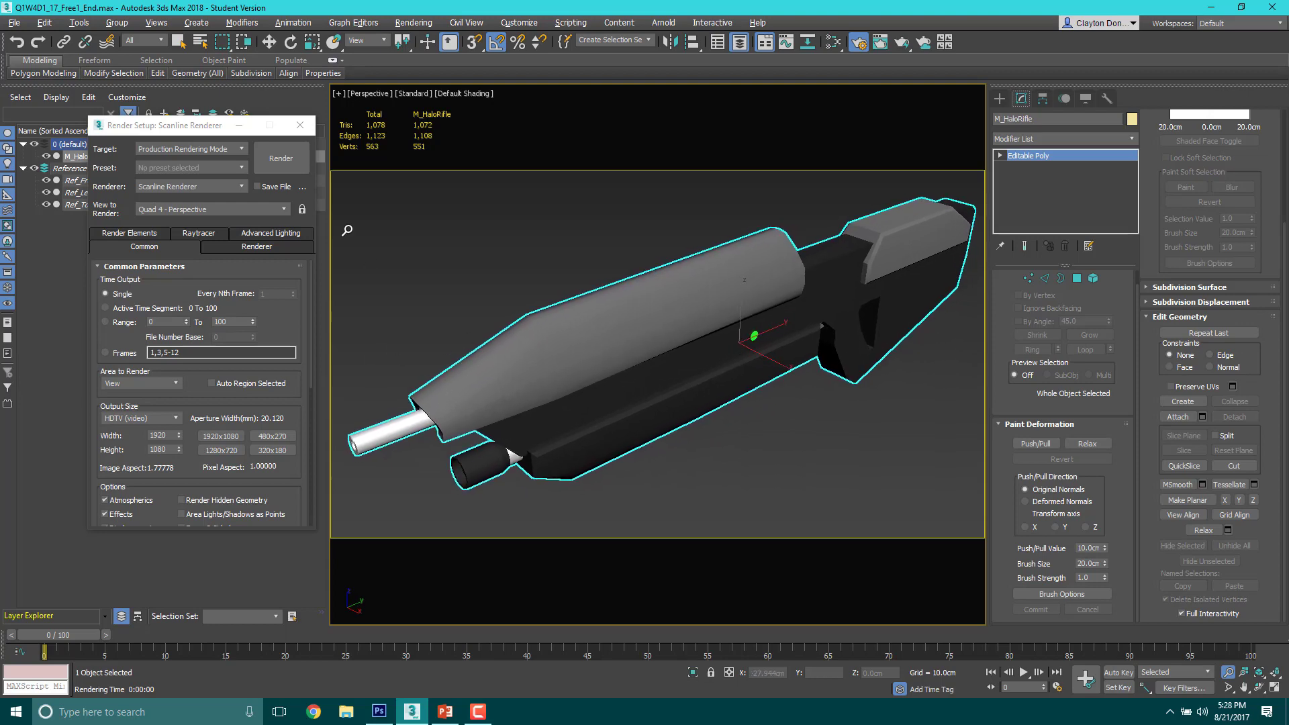
pyautogui.click(281, 159)
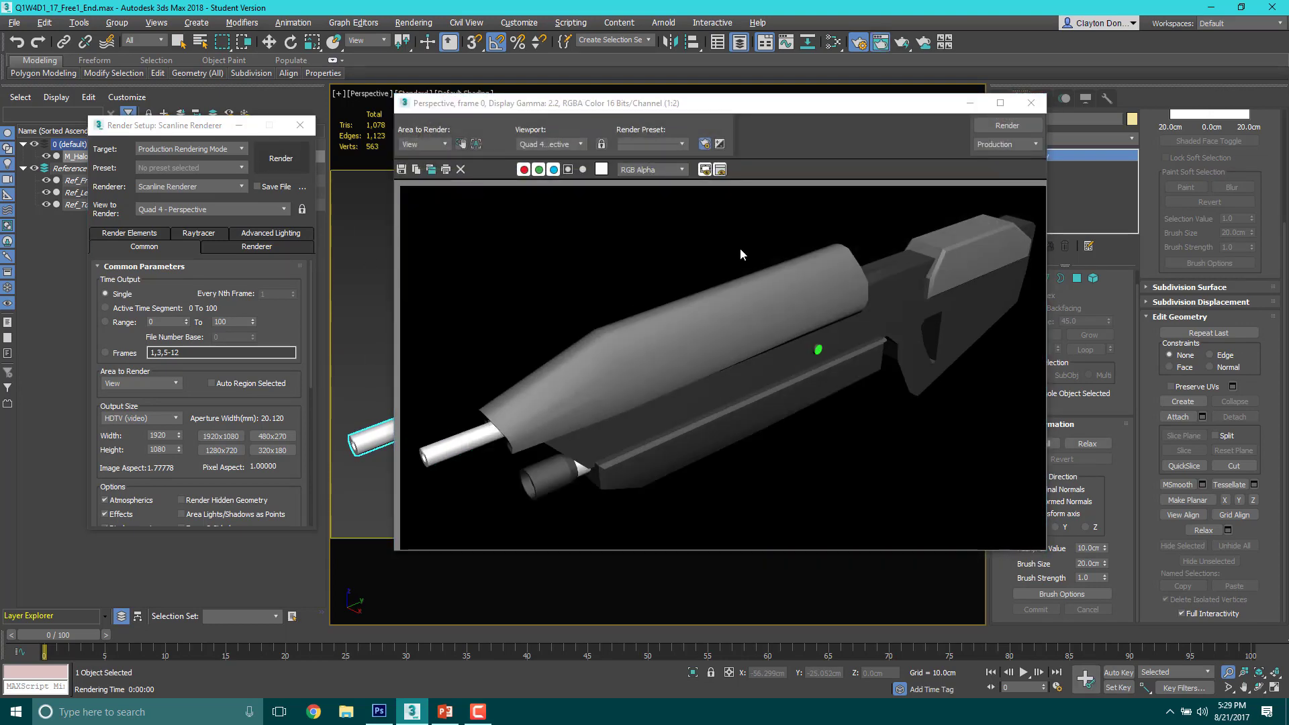
# Step: Save the front three-quarter Perspective render as PerspTops in PNG format and close the rendered frame
pyautogui.click(402, 170)
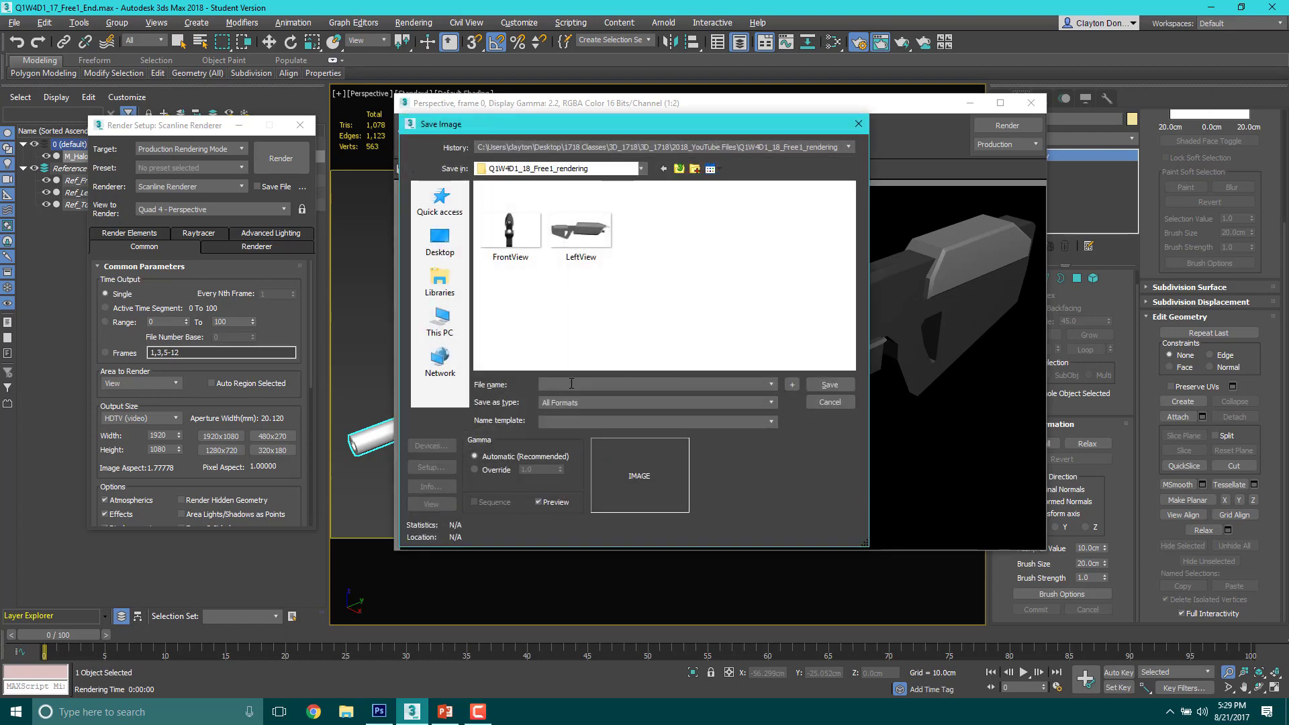
pyautogui.write('PErsp')
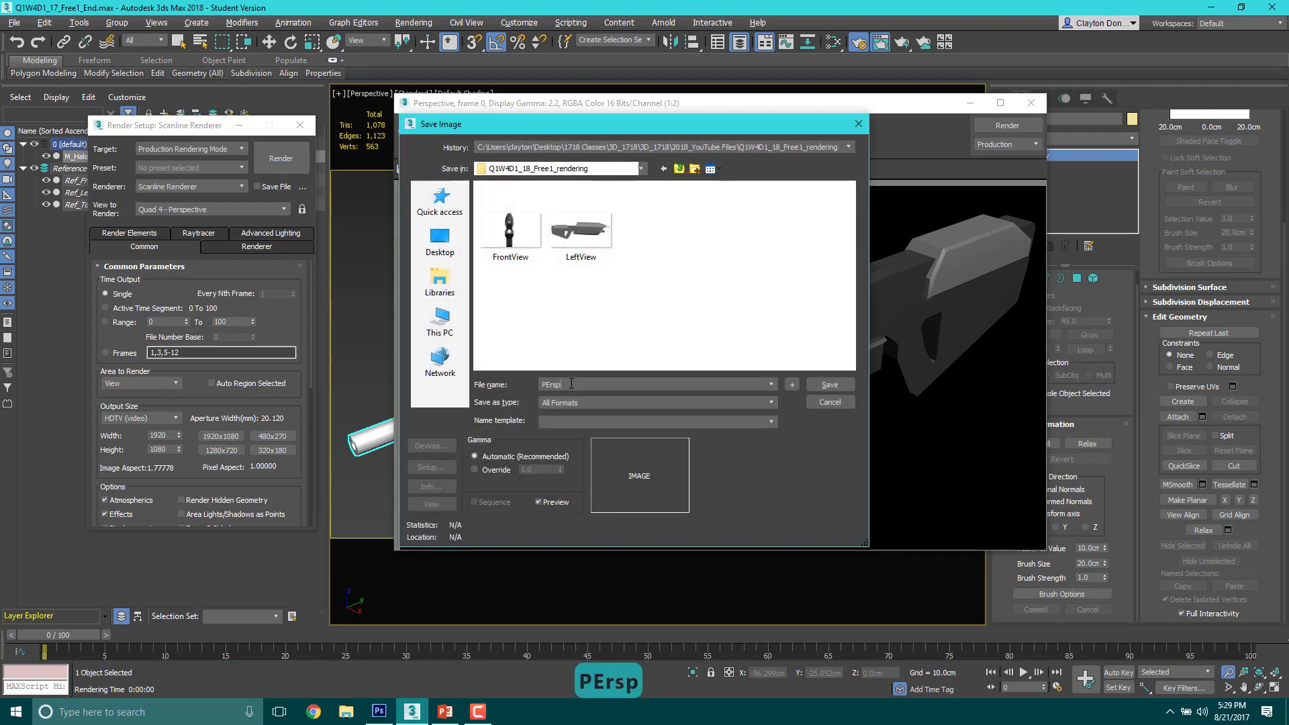
pyautogui.press('BackSpace')
pyautogui.press('BackSpace')
pyautogui.press('BackSpace')
pyautogui.press('BackSpace')
pyautogui.write('er')
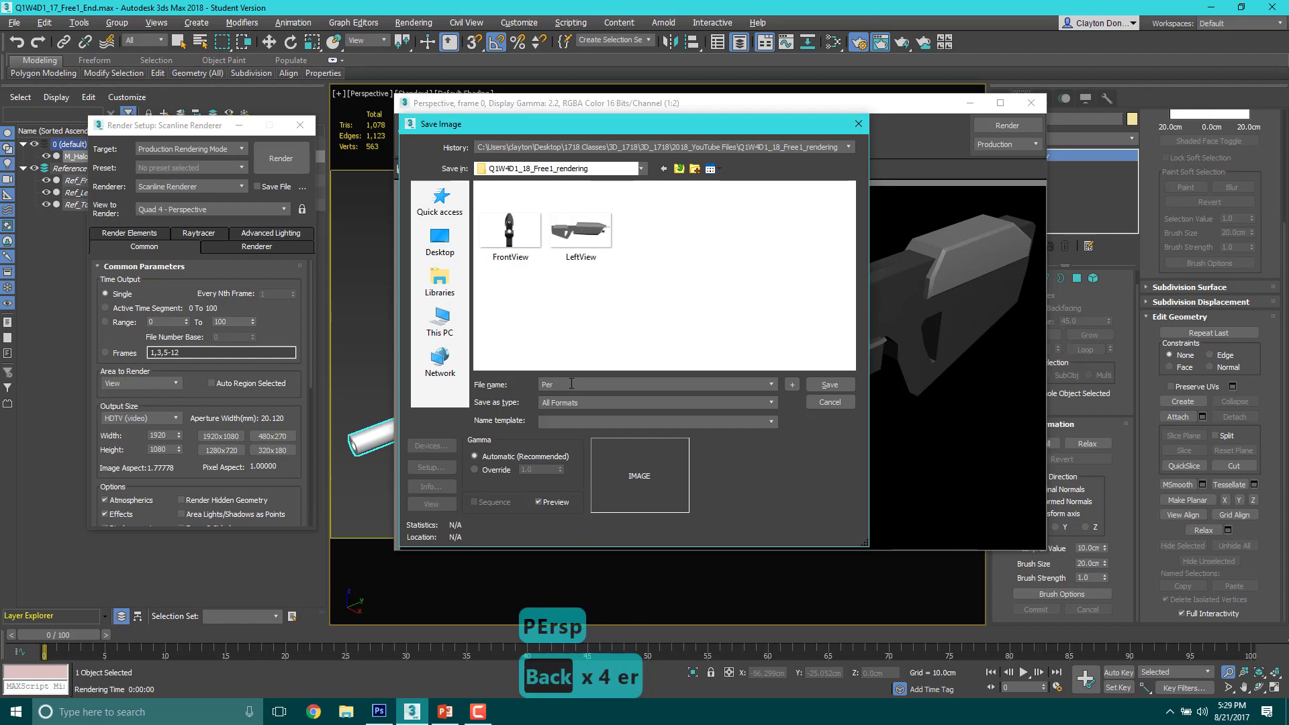
pyautogui.write('spTop')
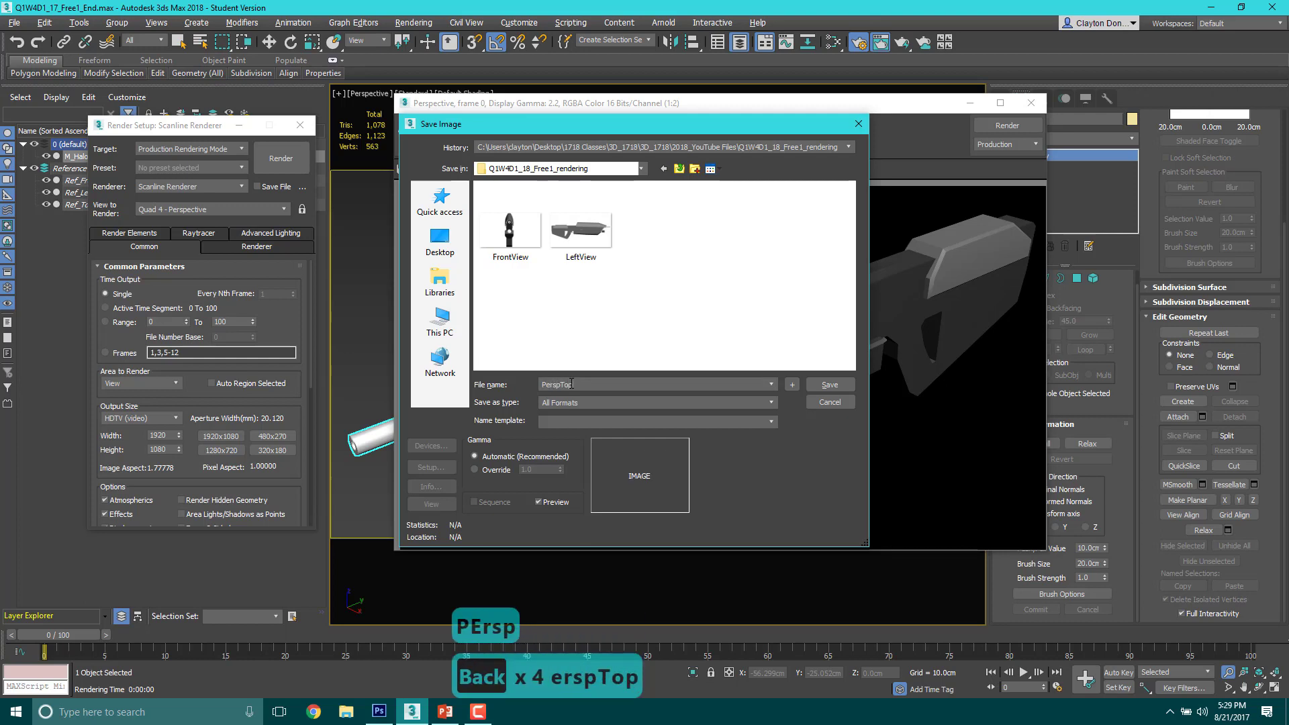
pyautogui.write('s')
pyautogui.click(580, 403)
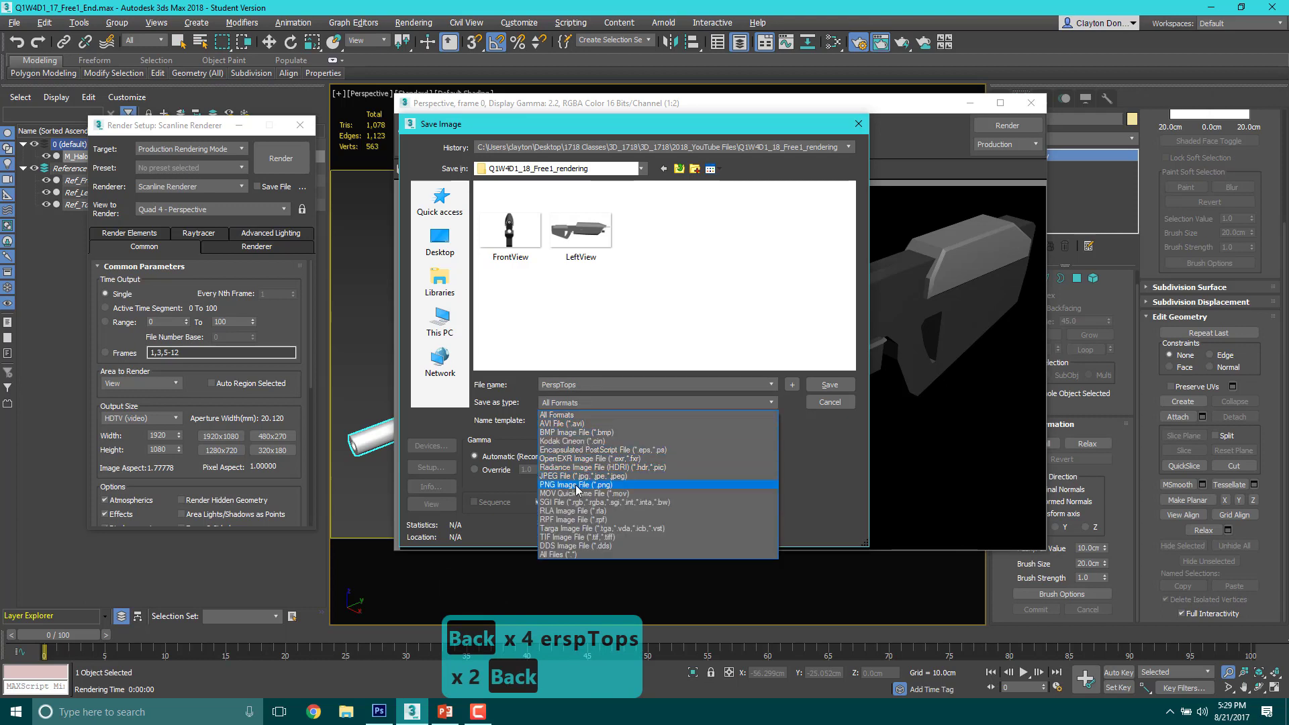
pyautogui.click(575, 485)
pyautogui.click(830, 384)
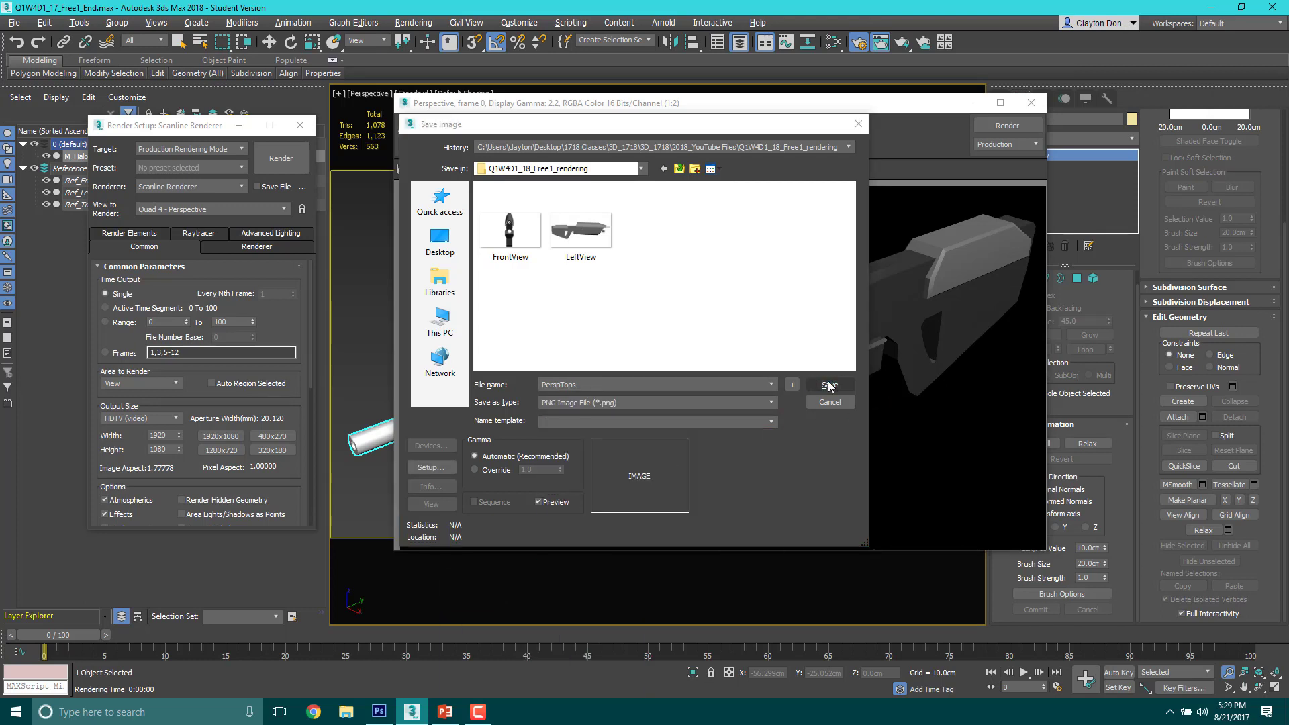
pyautogui.click(491, 269)
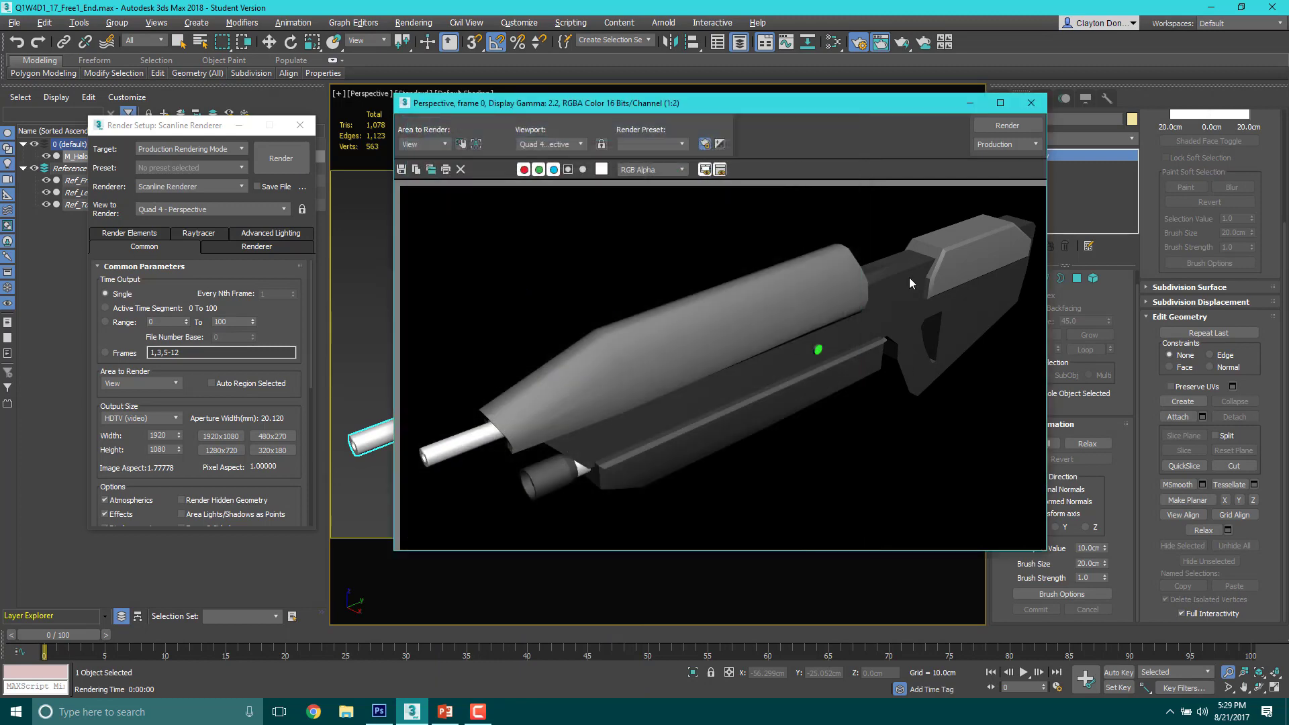
pyautogui.click(1032, 102)
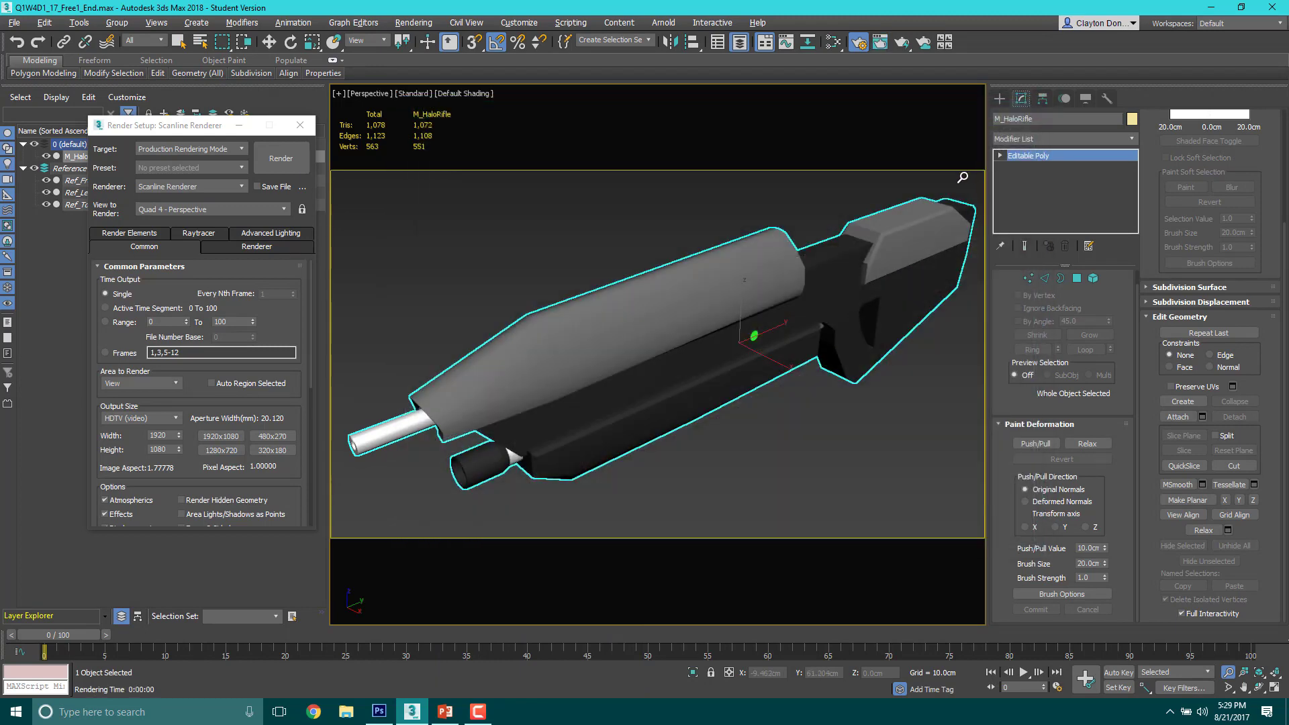
# Step: Frame the whole rifle in the Perspective view from above and behind, with the stock toward the viewer, and render it
pyautogui.keyDown('alt'); pyautogui.moveTo(962, 178); pyautogui.dragTo(667, 215, button='middle'); pyautogui.keyUp('alt')
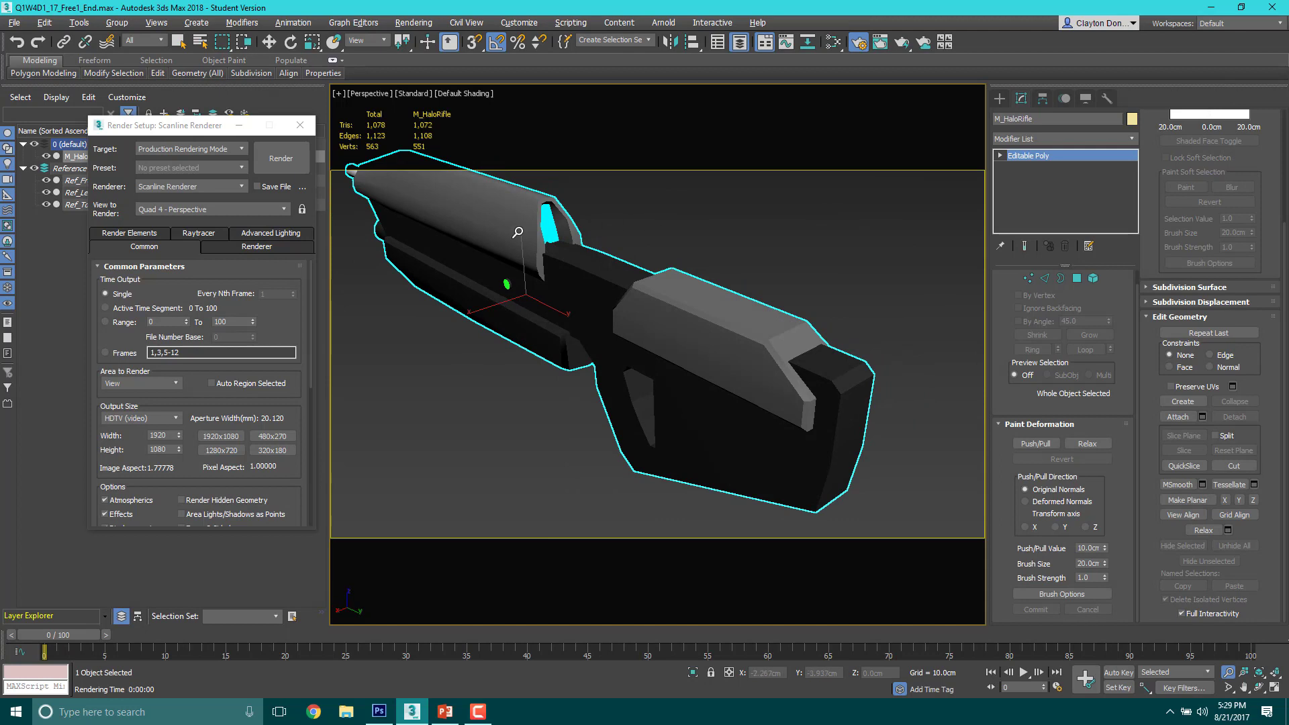
pyautogui.keyDown('alt'); pyautogui.moveTo(518, 232); pyautogui.dragTo(625, 247, button='middle'); pyautogui.keyUp('alt')
pyautogui.press('F9')
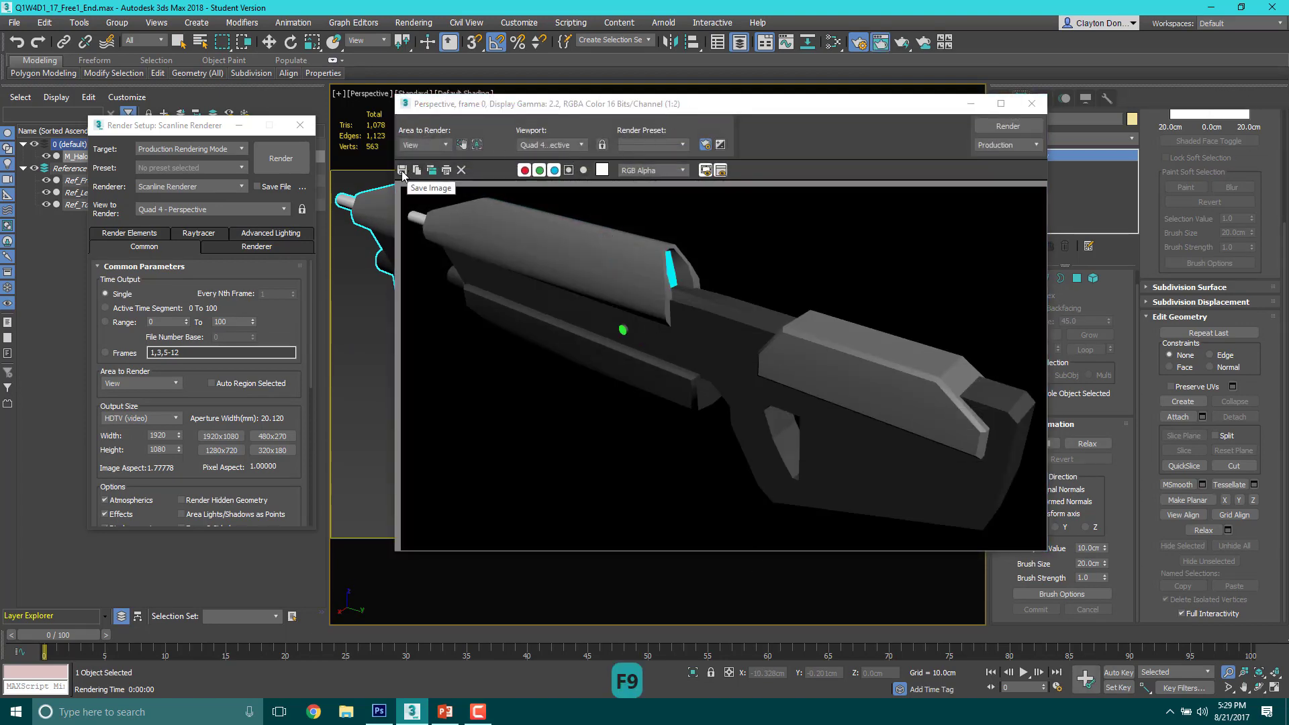
# Step: Save the rear Perspective render over the existing PerspTops PNG, RGB 24 bit with alpha channel, and close the rendered frame
pyautogui.click(402, 171)
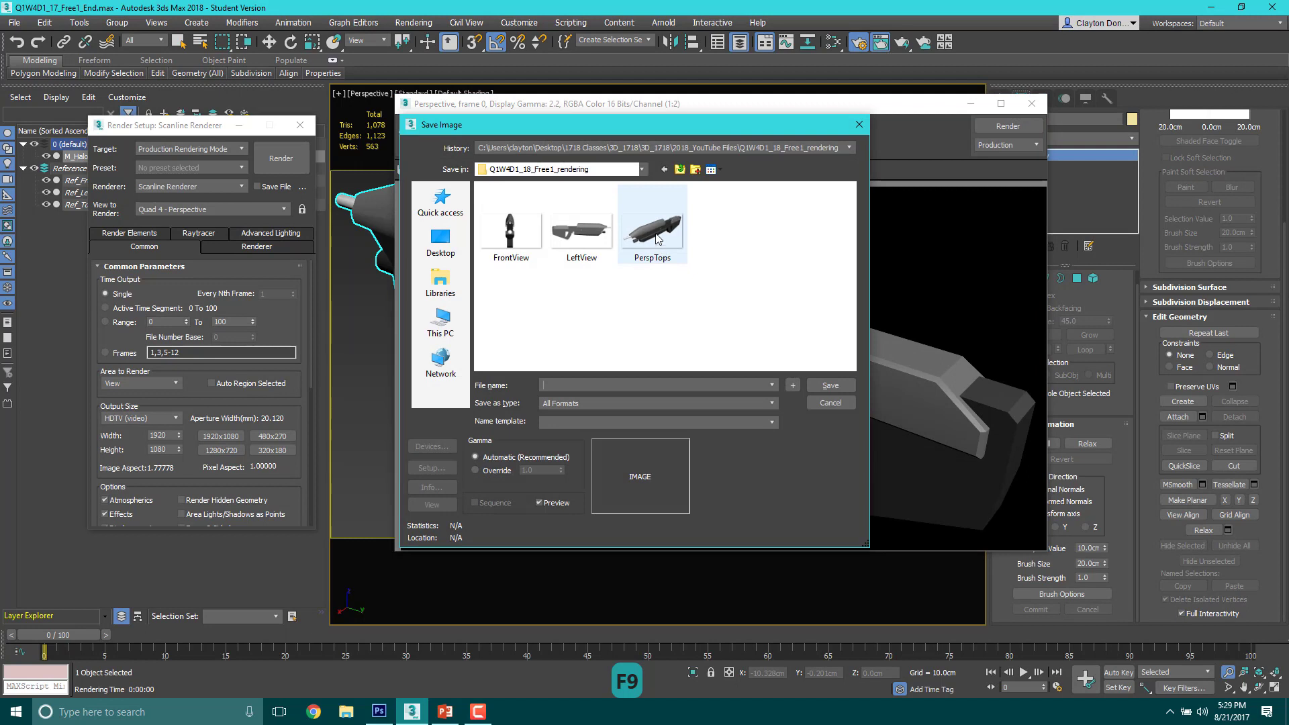
pyautogui.click(640, 224)
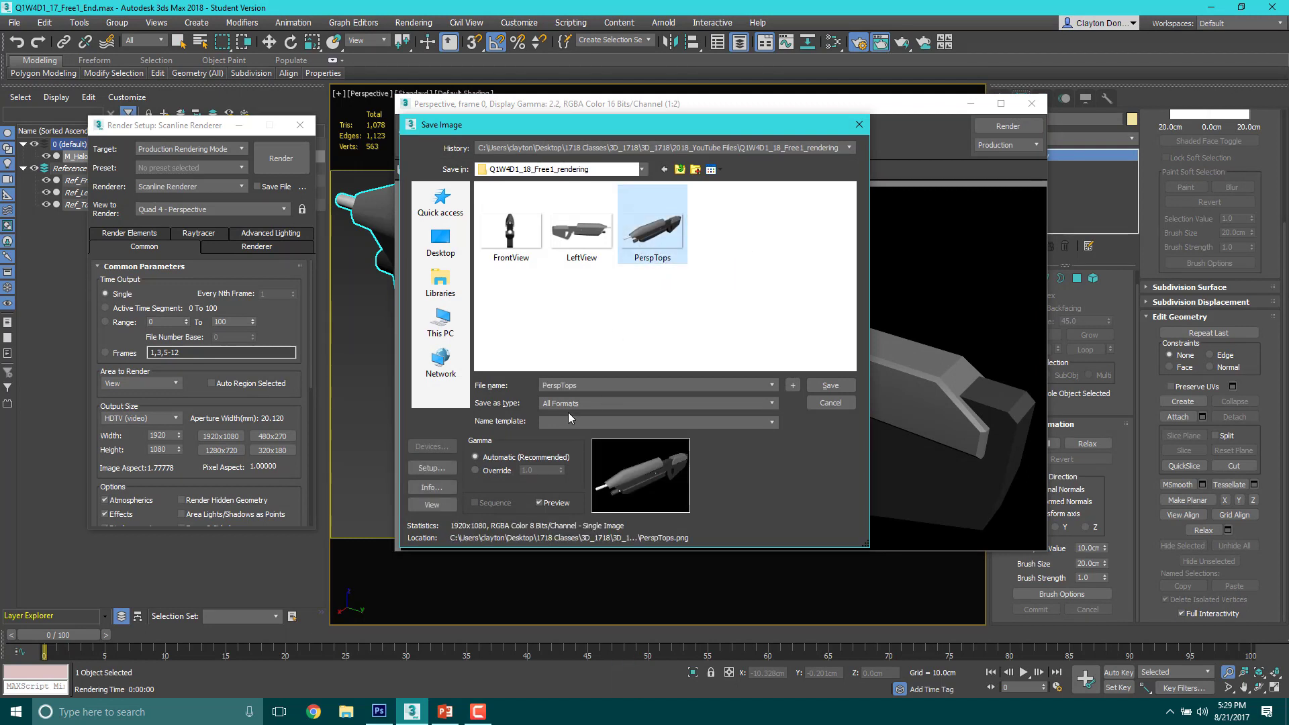
pyautogui.click(655, 242)
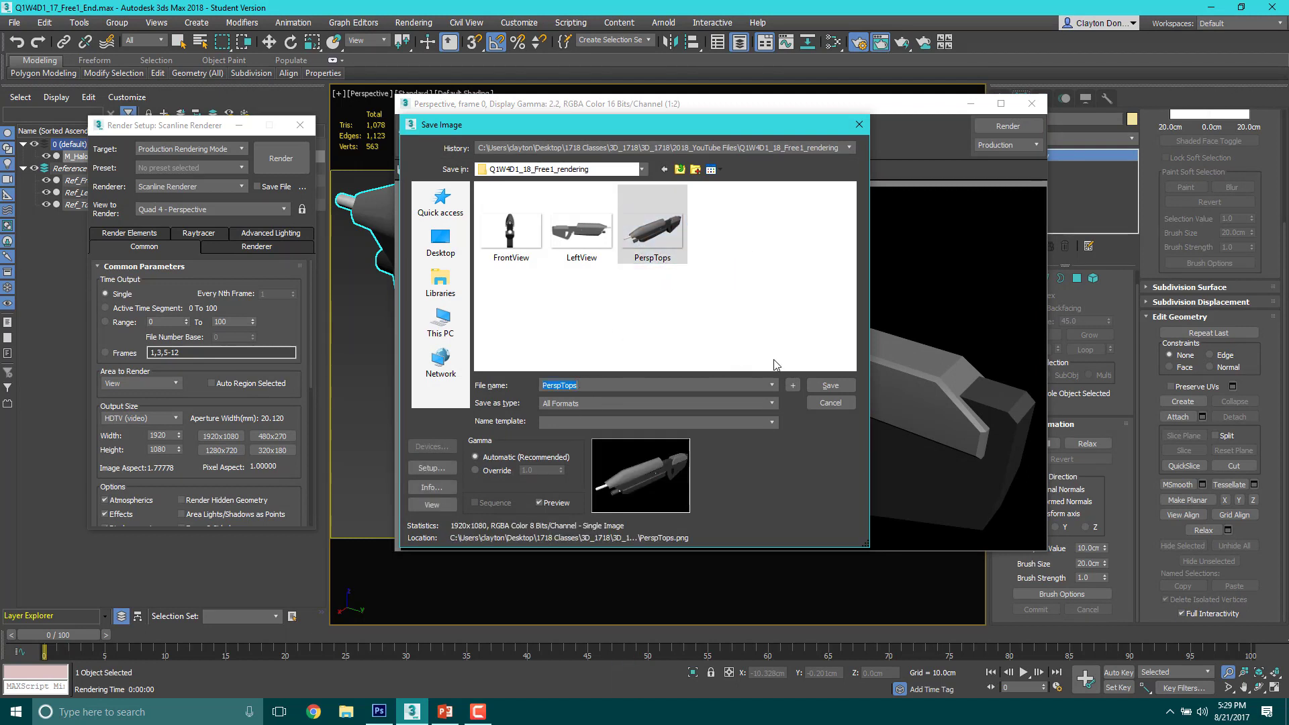
pyautogui.click(830, 387)
pyautogui.click(683, 407)
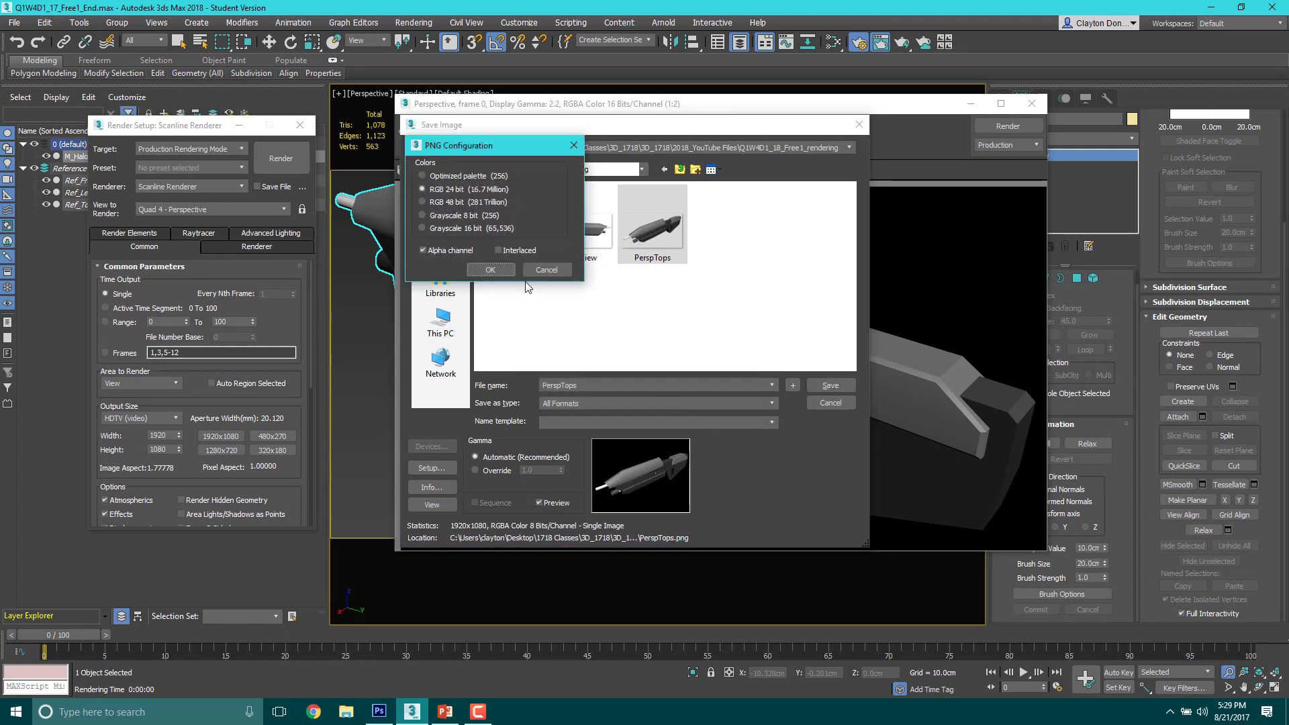
pyautogui.click(503, 269)
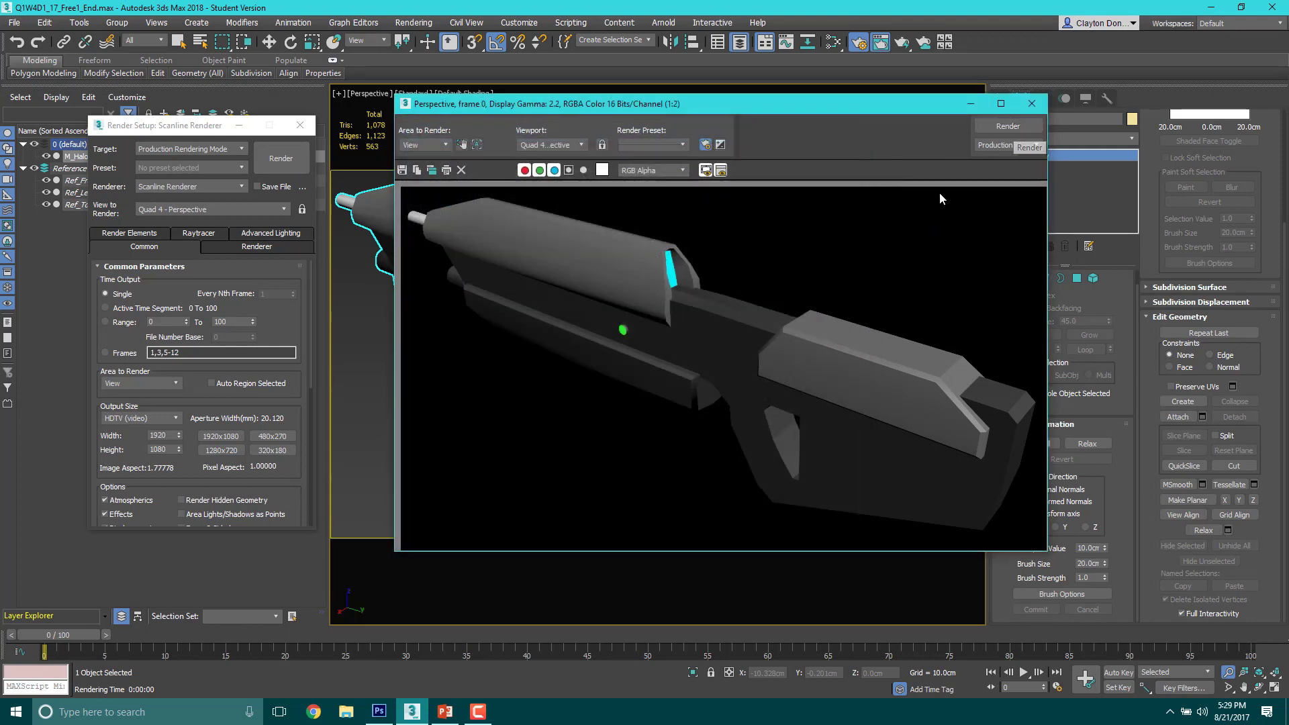
pyautogui.click(1032, 104)
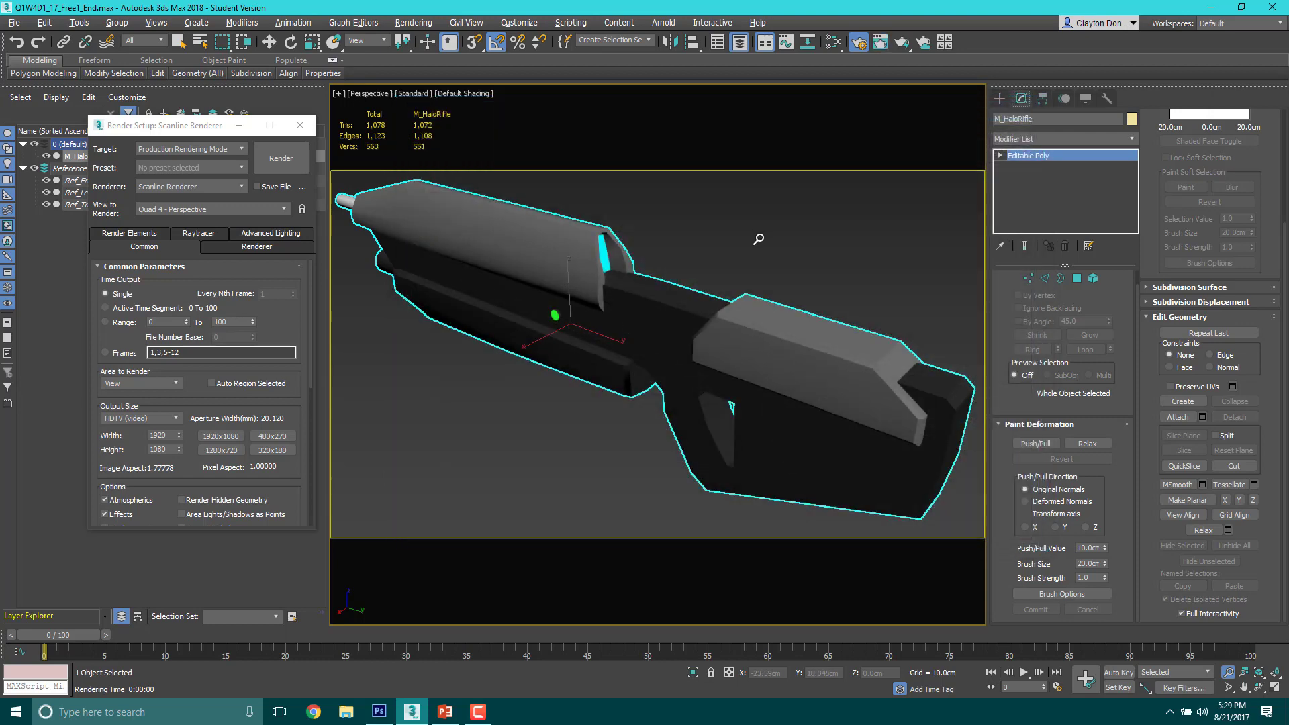
# Step: Frame the whole rifle in the Perspective view from below its opposite side and render it
pyautogui.keyDown('alt'); pyautogui.moveTo(759, 239); pyautogui.dragTo(686, 269, button='middle'); pyautogui.keyUp('alt')
pyautogui.scroll(-1, 684, 257)
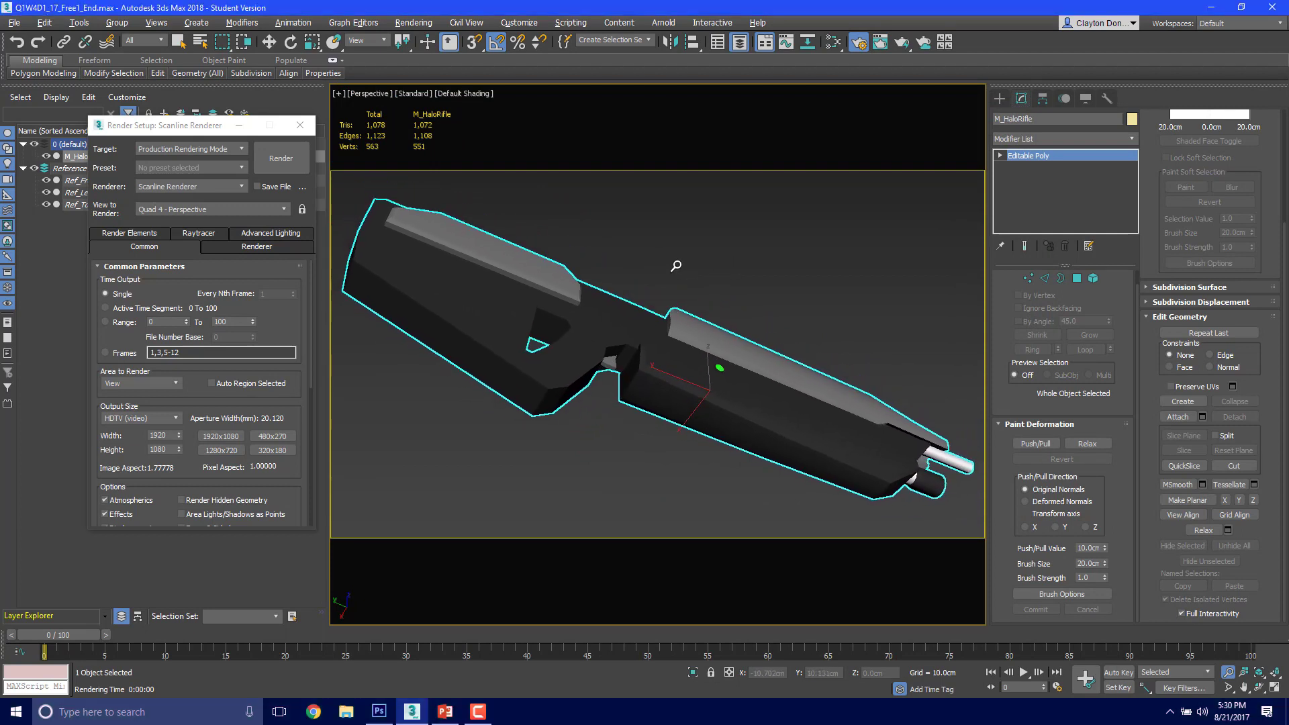
pyautogui.press('F9')
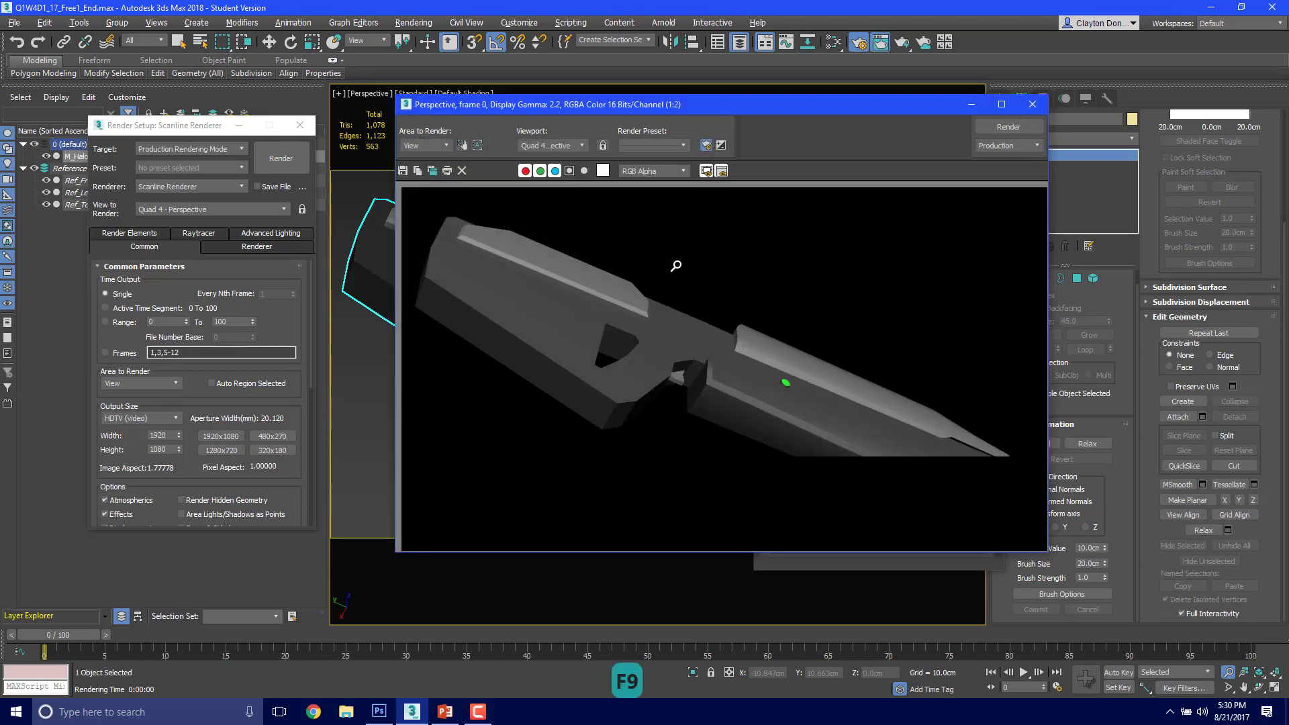
# Step: Save the underside render as PerspBots in PNG format, RGB 24 bit with alpha channel, and close the rendered frame
pyautogui.click(403, 171)
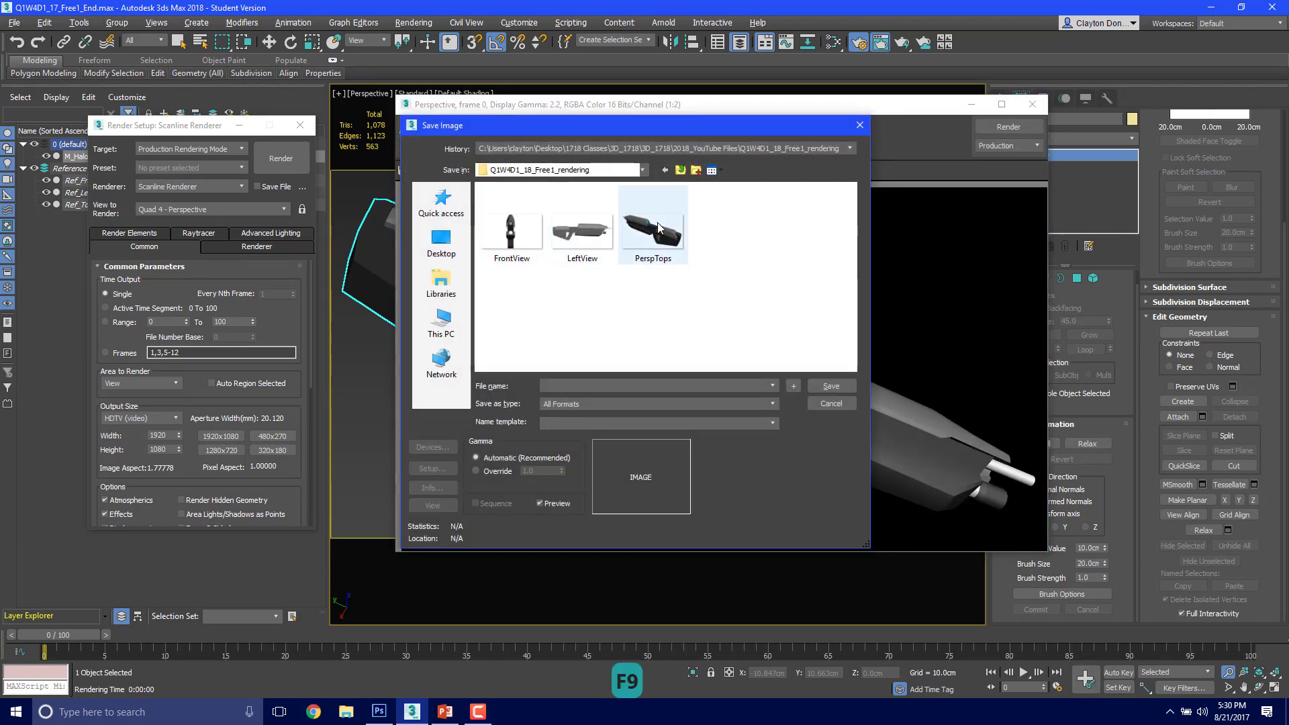
pyautogui.click(658, 228)
pyautogui.doubleClick(561, 387)
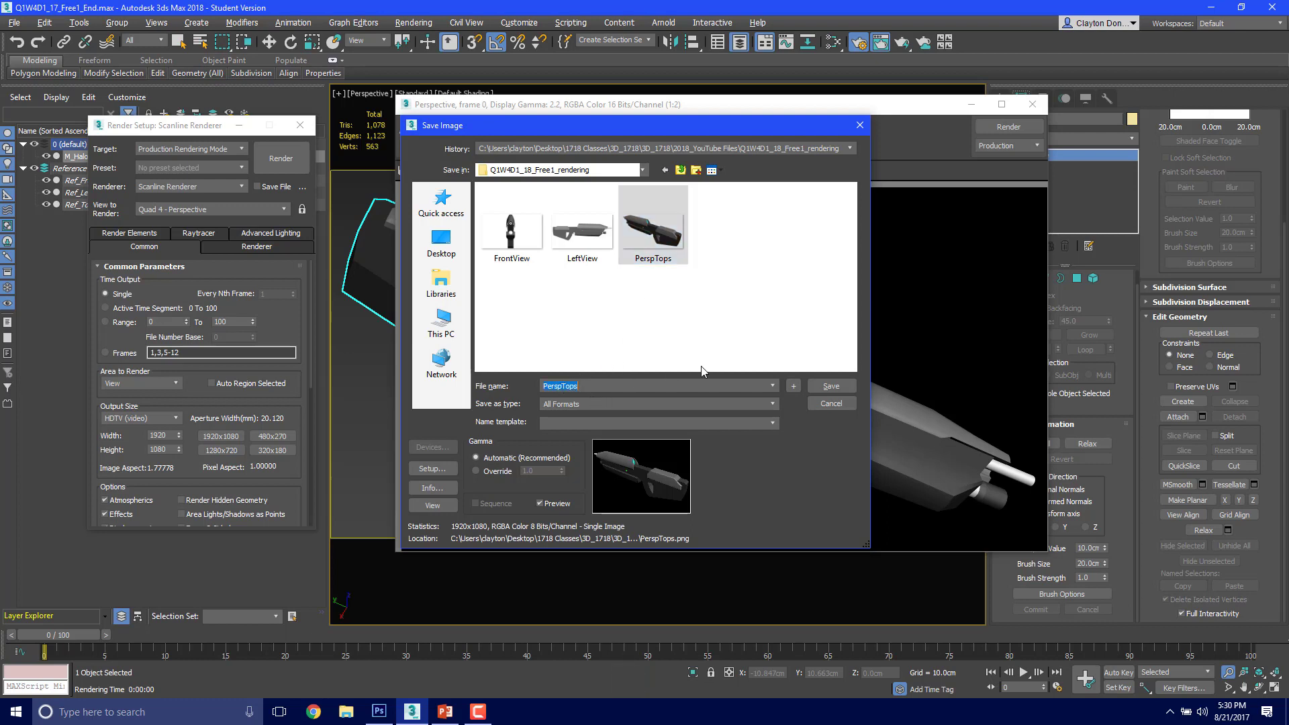
pyautogui.press('BackSpace')
pyautogui.press('BackSpace')
pyautogui.press('BackSpace')
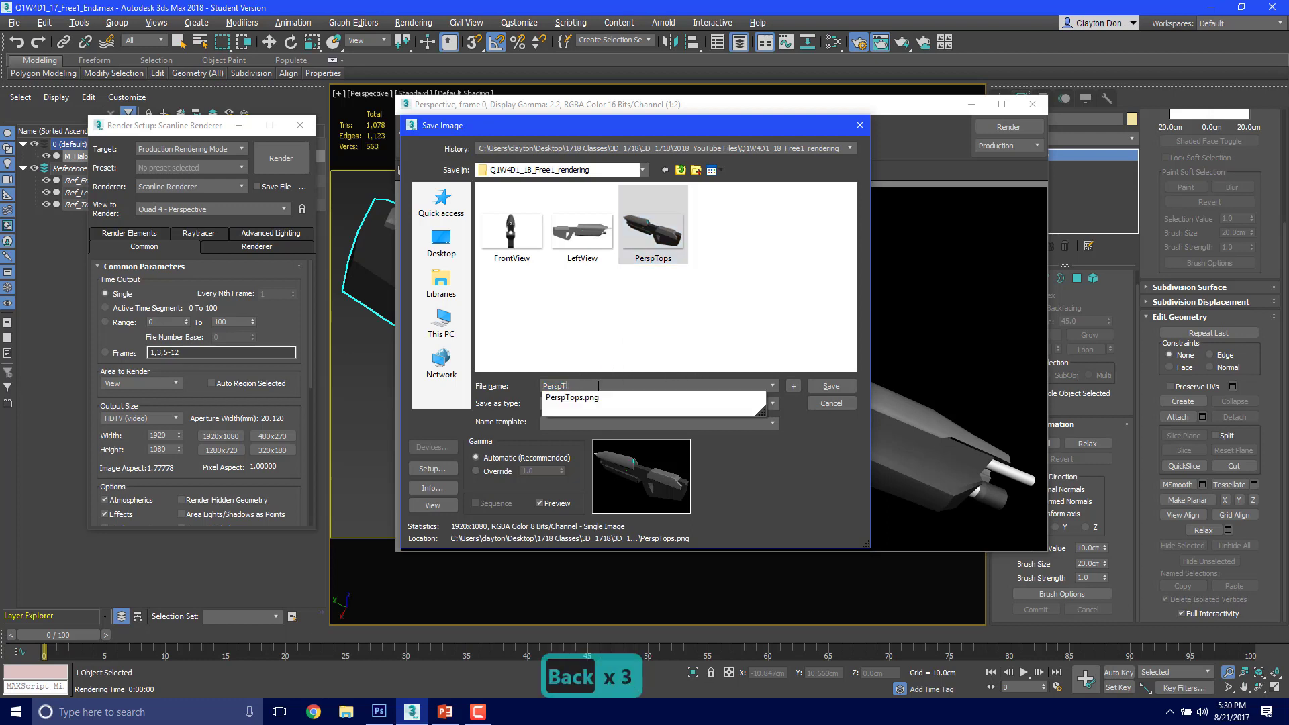
pyautogui.write('Bots')
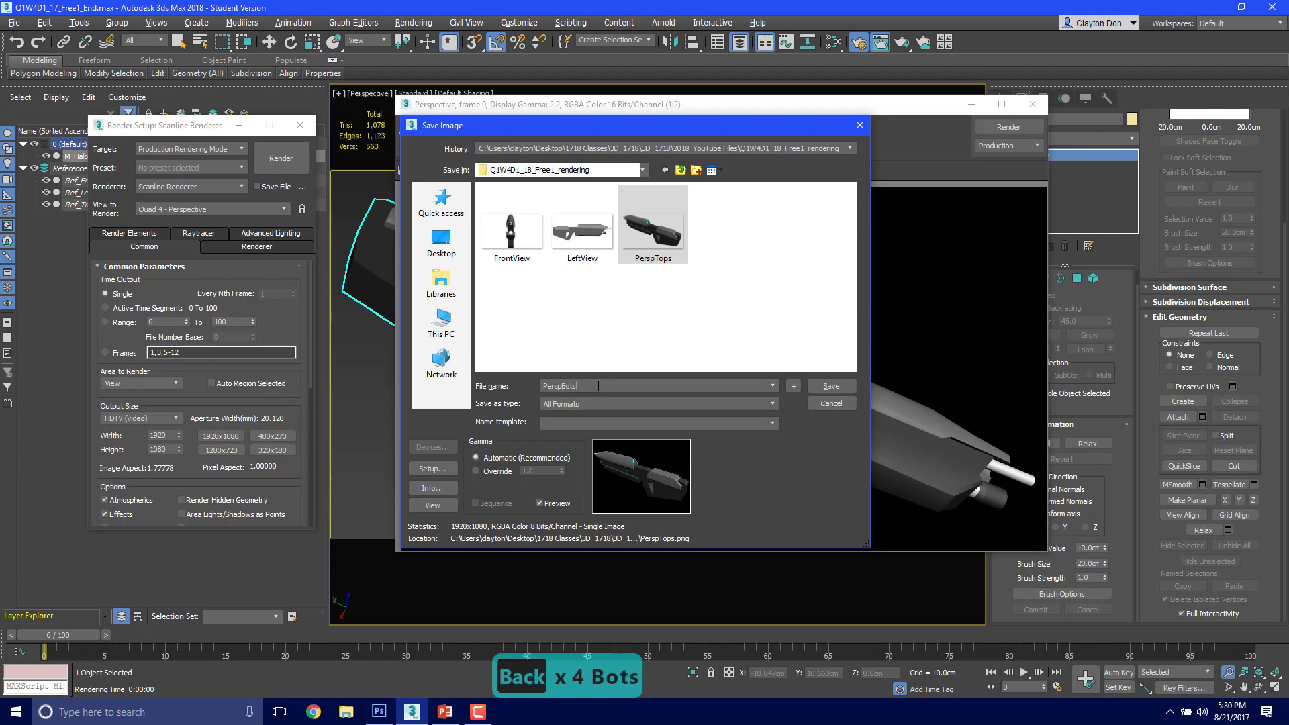
pyautogui.click(601, 403)
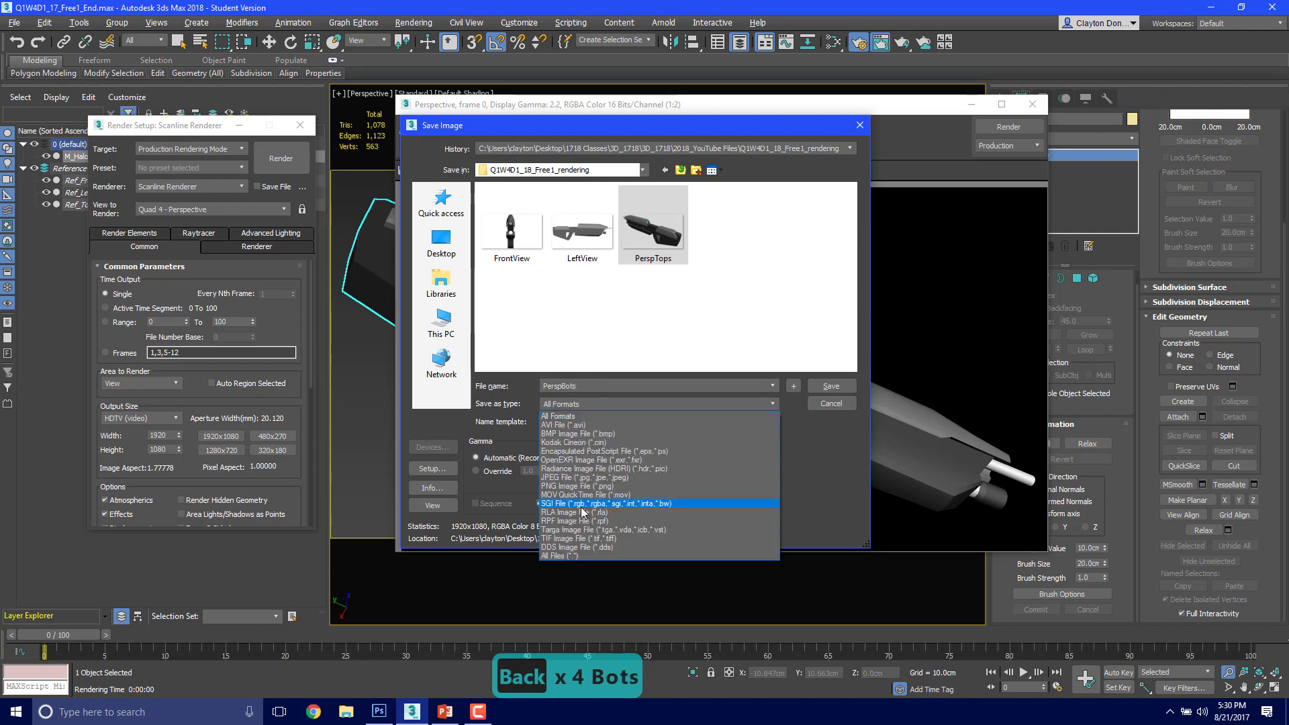
pyautogui.click(584, 486)
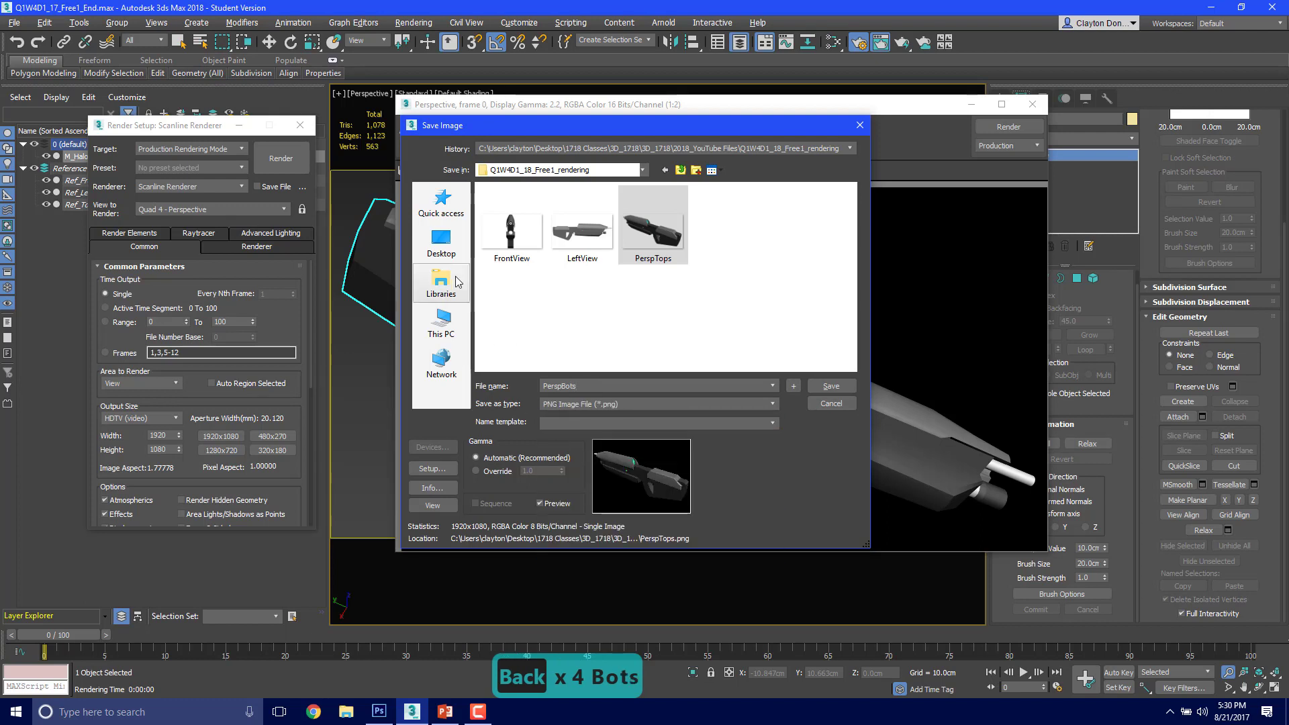
pyautogui.click(820, 390)
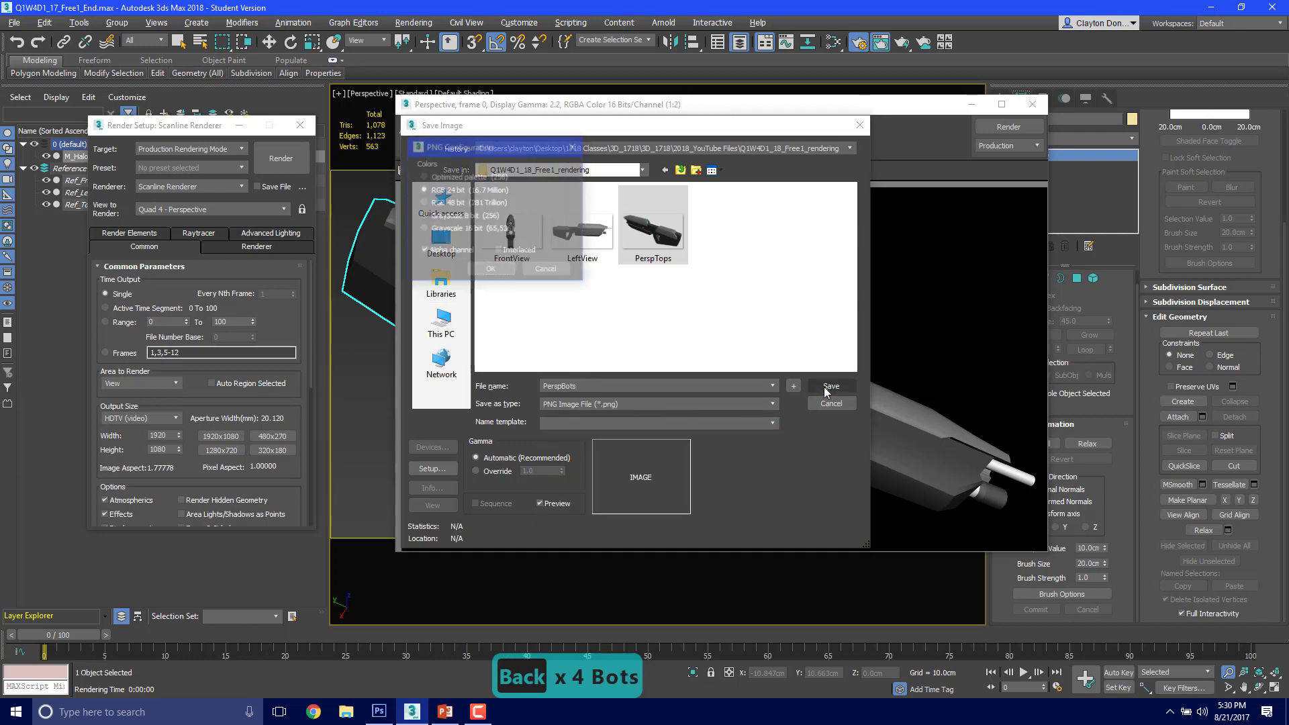
pyautogui.click(493, 270)
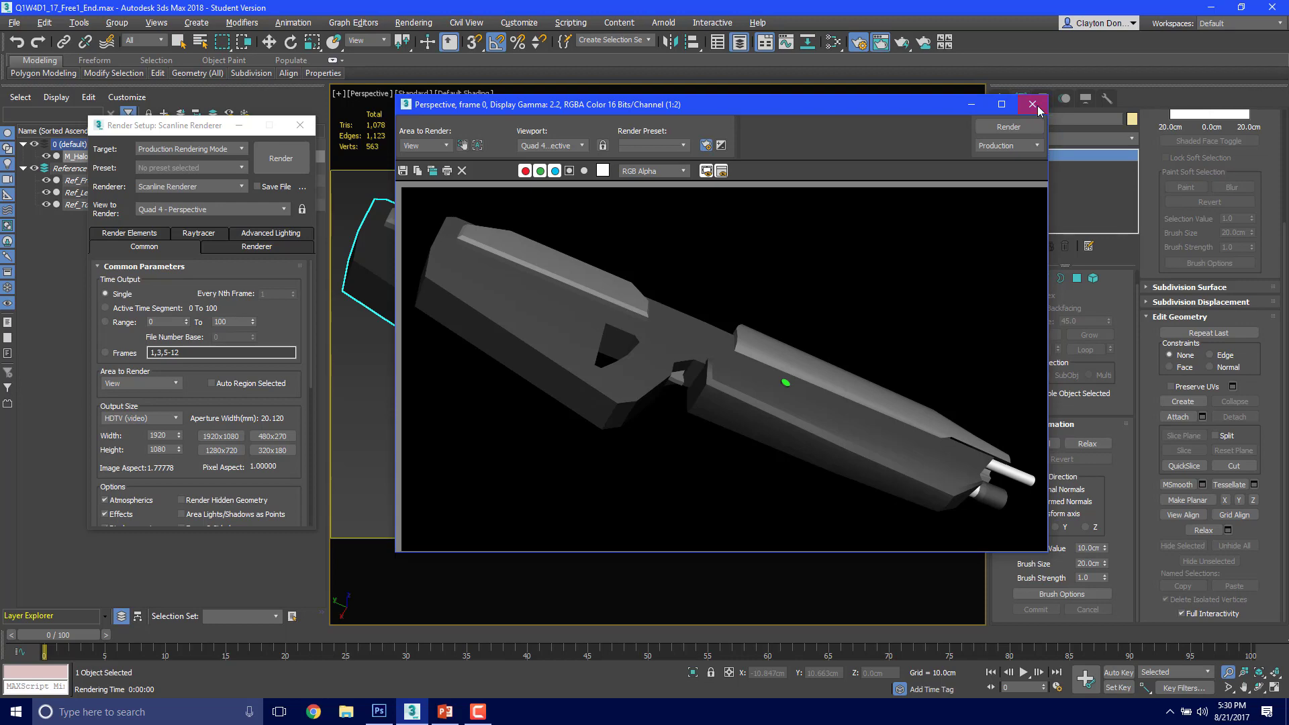
pyautogui.click(1033, 105)
# Step: Switch to the Left view and frame the rifle together with the surrounding reference drawings
pyautogui.press('l')
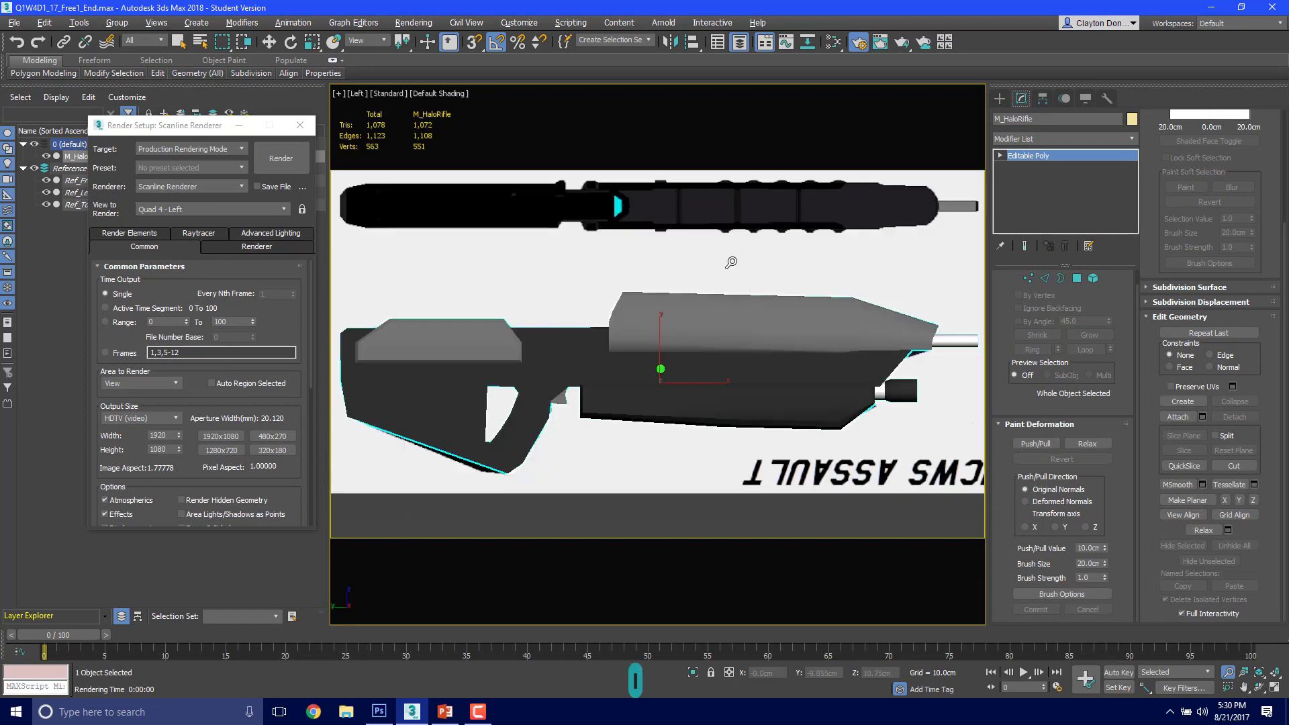
pyautogui.scroll(-5, 746, 265)
pyautogui.moveTo(749, 263); pyautogui.dragTo(705, 355, button='middle')
pyautogui.scroll(2, 706, 355)
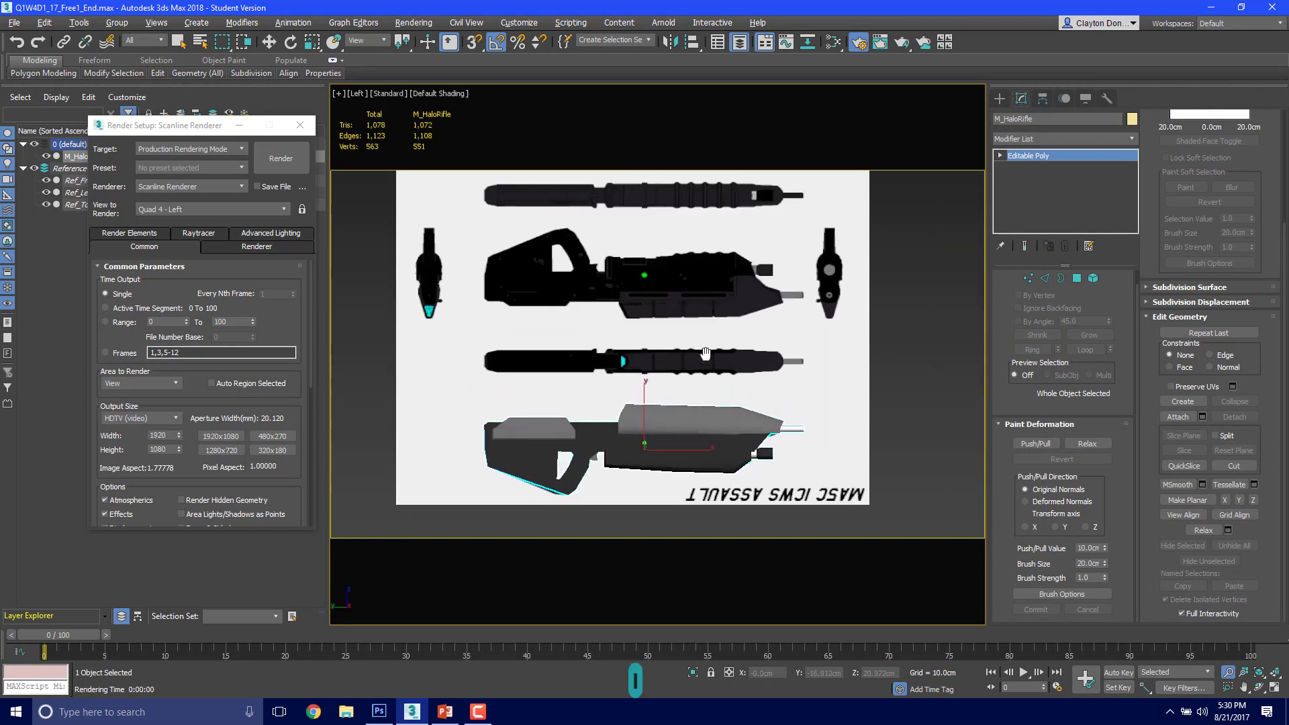
pyautogui.scroll(2, 680, 369)
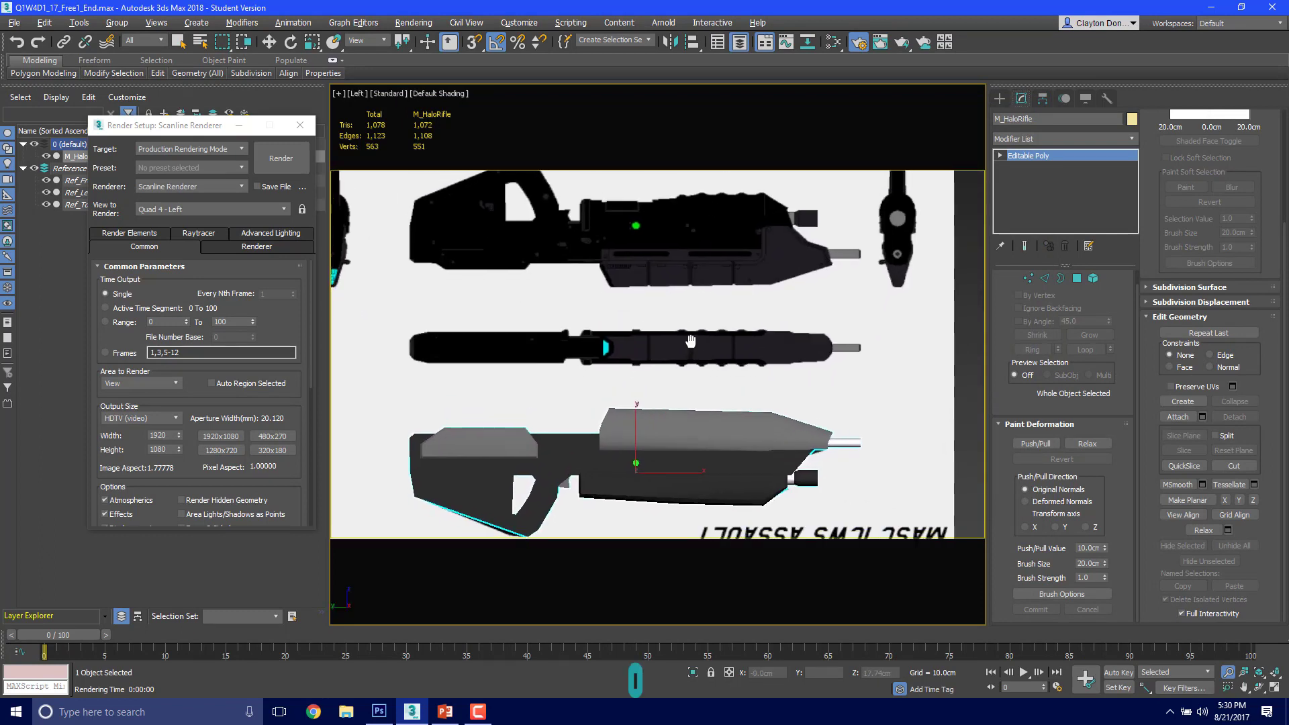
pyautogui.moveTo(687, 352)
pyautogui.mouseDown(button='middle')
pyautogui.moveTo(696, 332)
pyautogui.moveTo(690, 357)
pyautogui.mouseUp(button='middle')
pyautogui.scroll(-2, 668, 344)
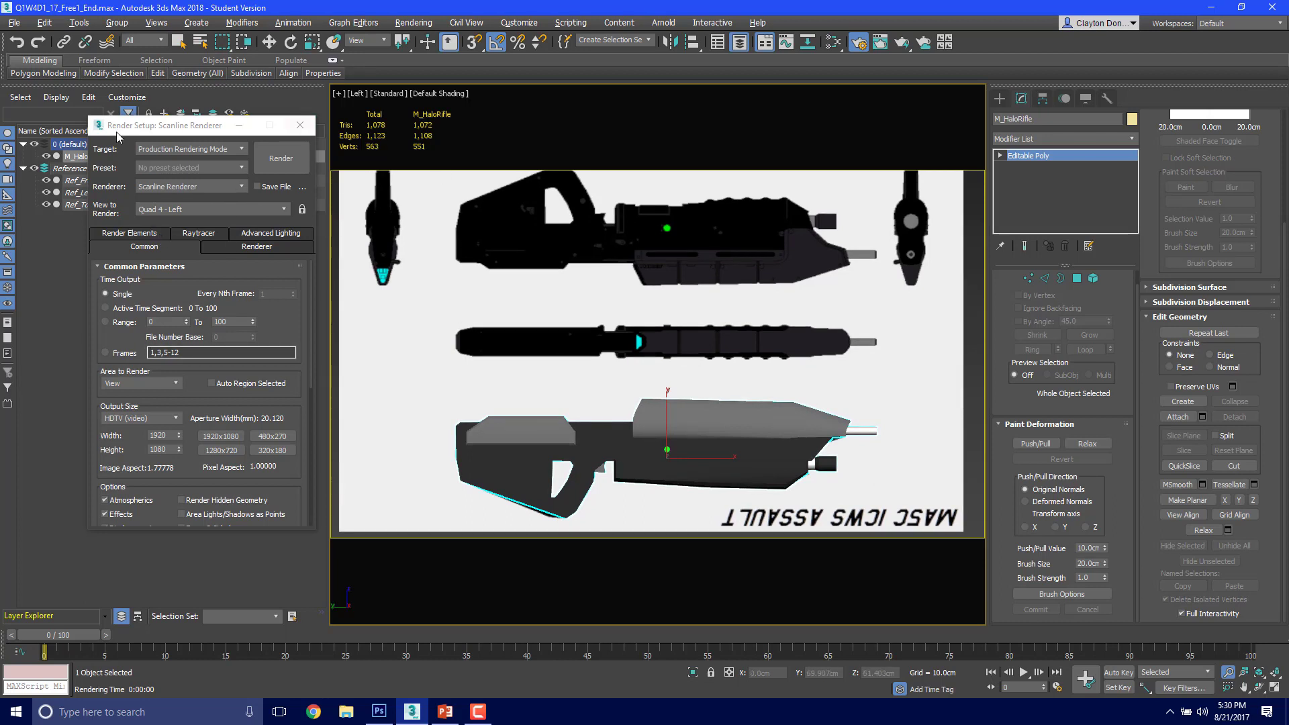
# Step: Uncover the layer list, render the Left view with the reference drawings in frame, and close the rendered frame
pyautogui.moveTo(206, 132); pyautogui.dragTo(337, 129)
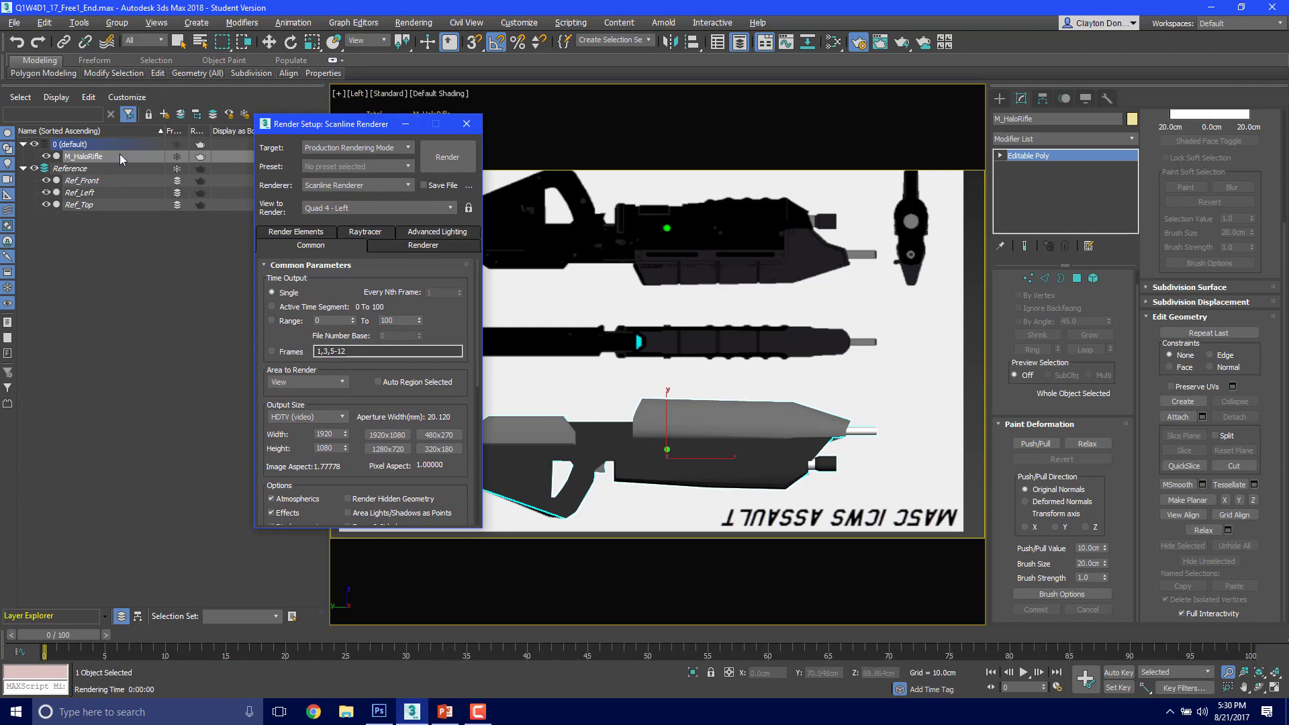
pyautogui.click(202, 197)
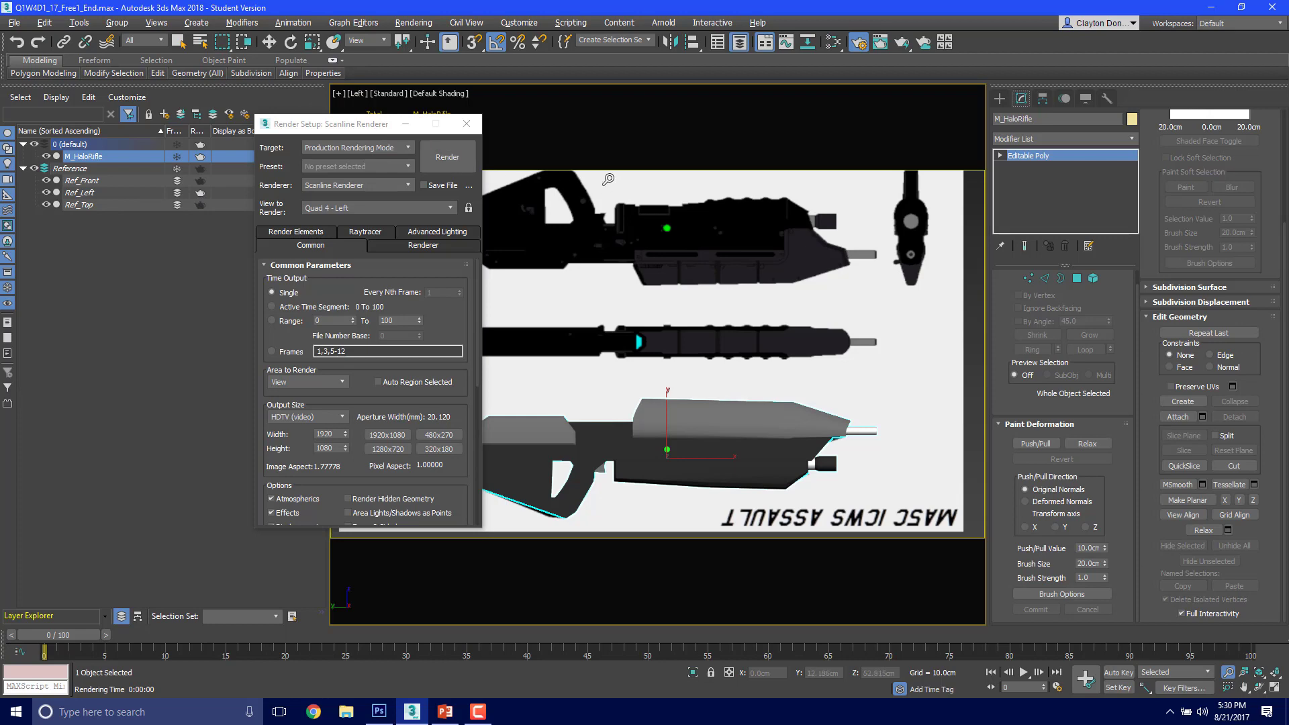
pyautogui.press('F9')
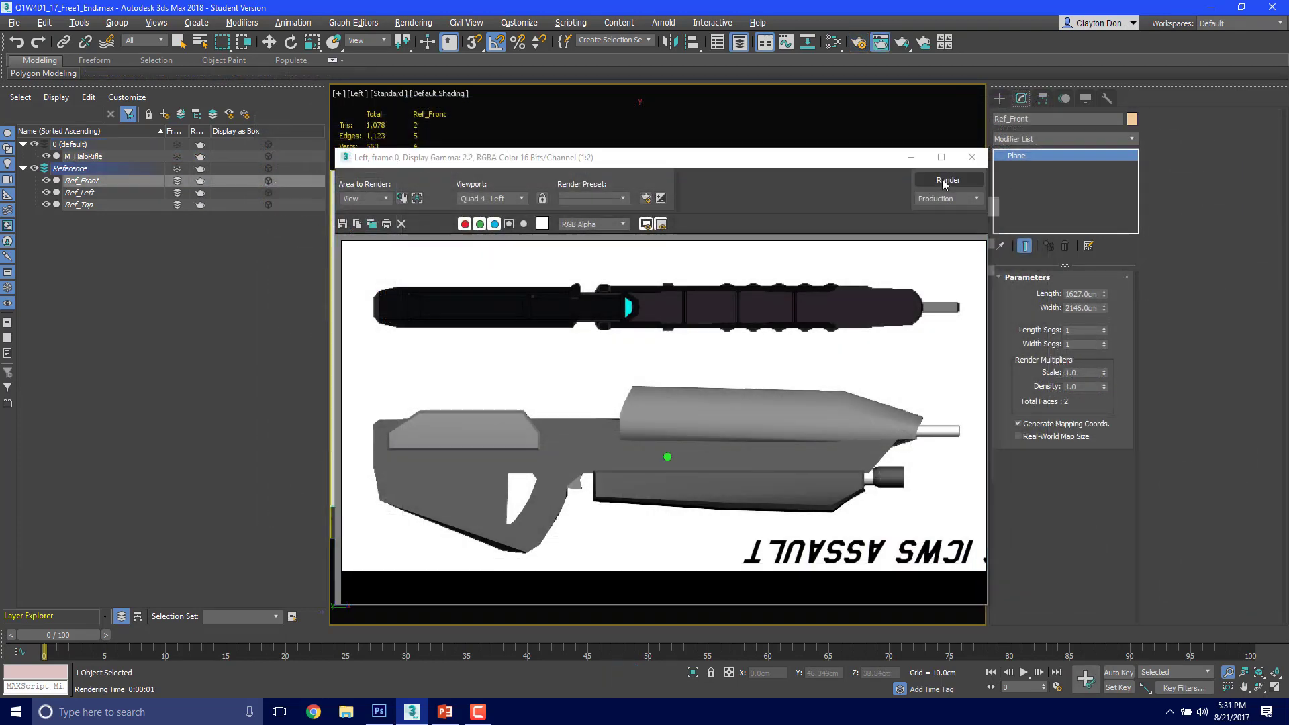
pyautogui.click(964, 180)
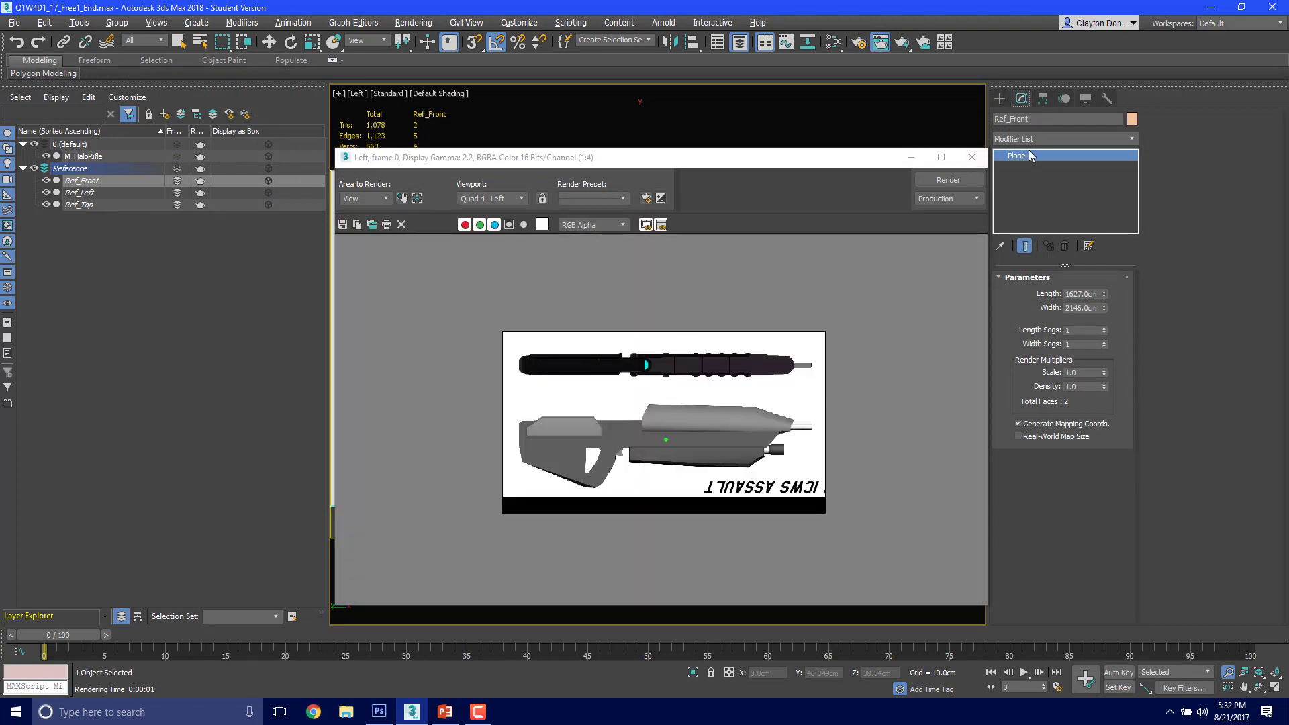
pyautogui.click(973, 157)
pyautogui.scroll(3, 729, 301)
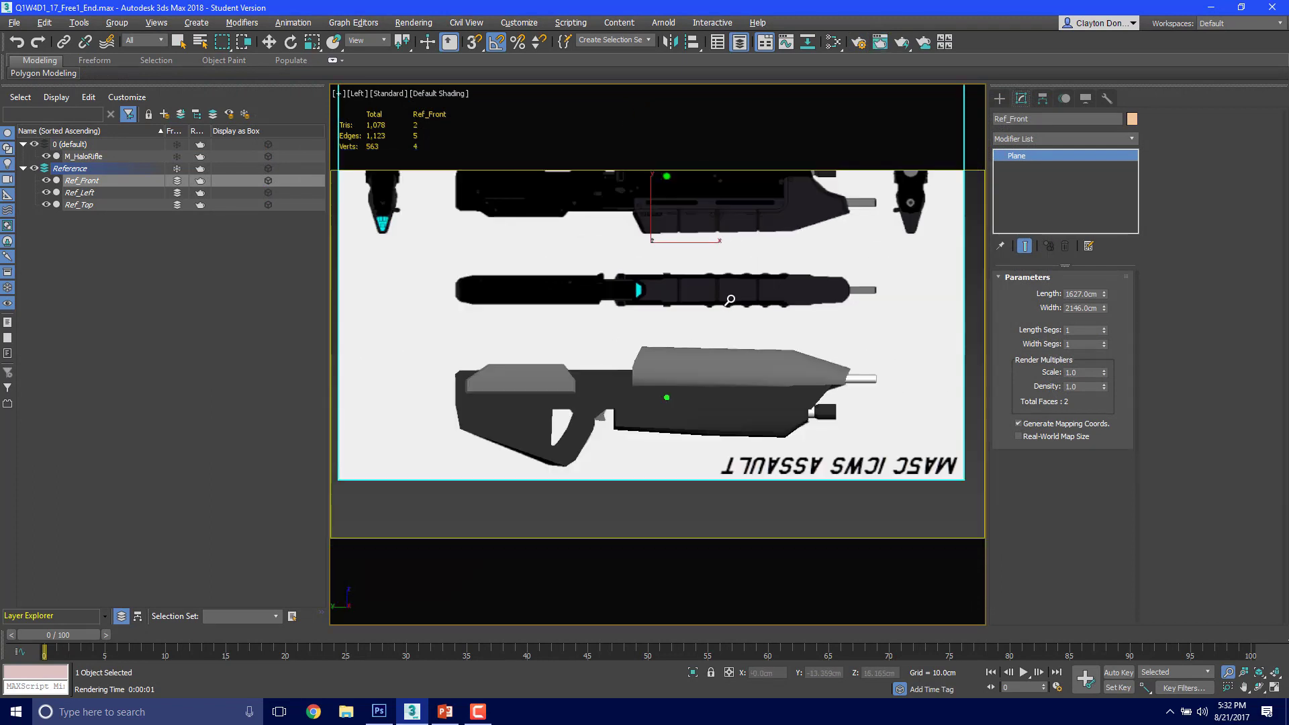
# Step: Frame the rifle together with the reference drawings in the Left view and render it
pyautogui.scroll(-2, 730, 301)
pyautogui.moveTo(735, 290); pyautogui.dragTo(719, 357, button='middle')
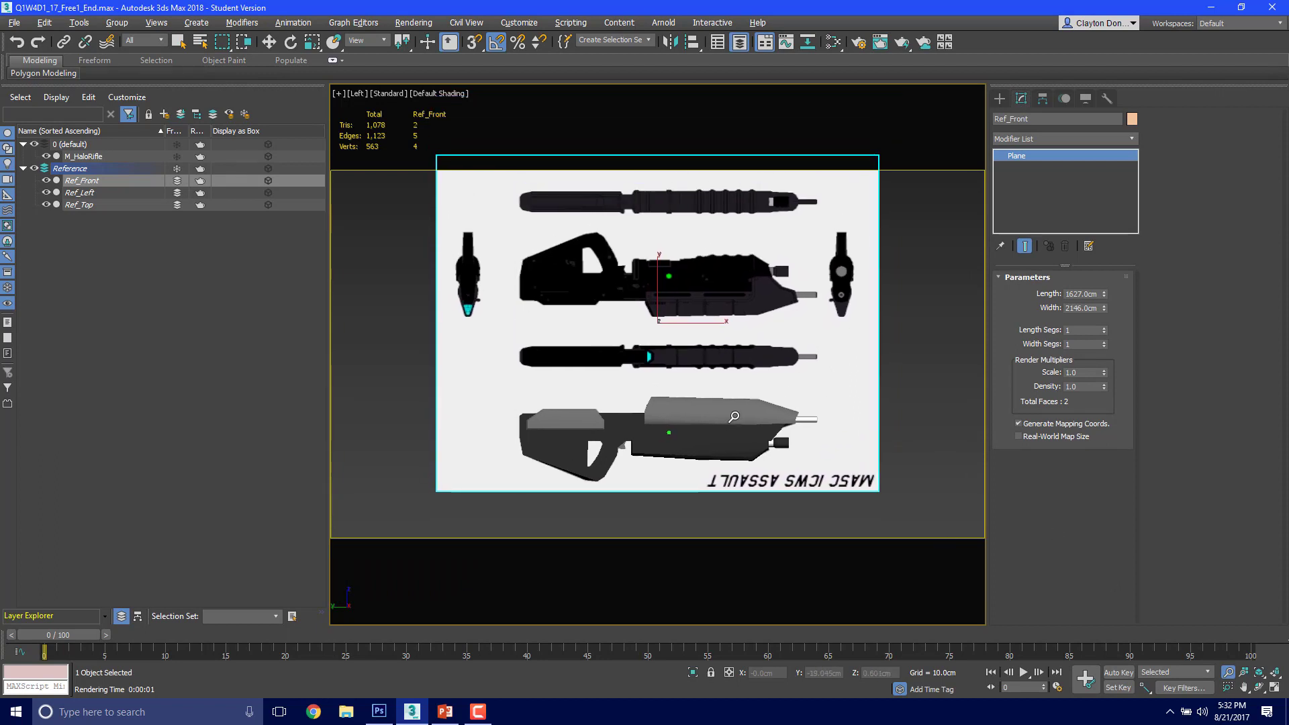
pyautogui.scroll(2, 734, 417)
pyautogui.scroll(1, 721, 419)
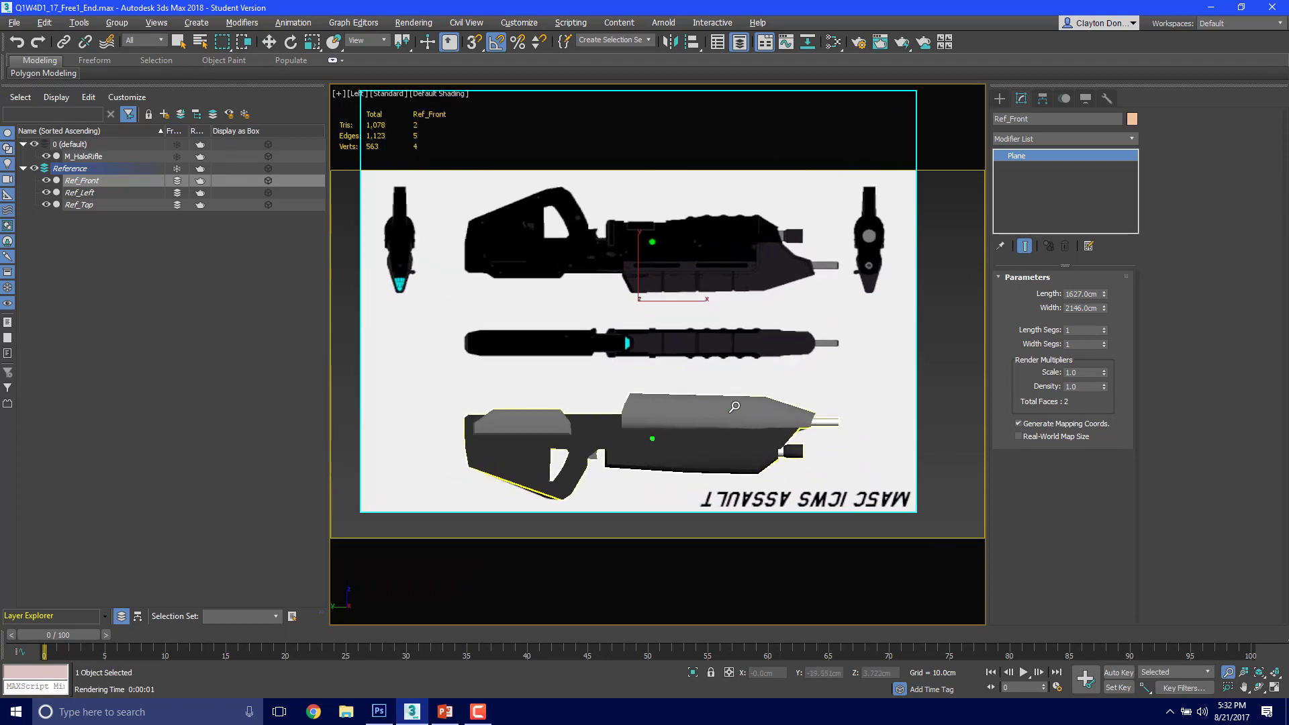
pyautogui.moveTo(735, 405); pyautogui.dragTo(757, 413, button='middle')
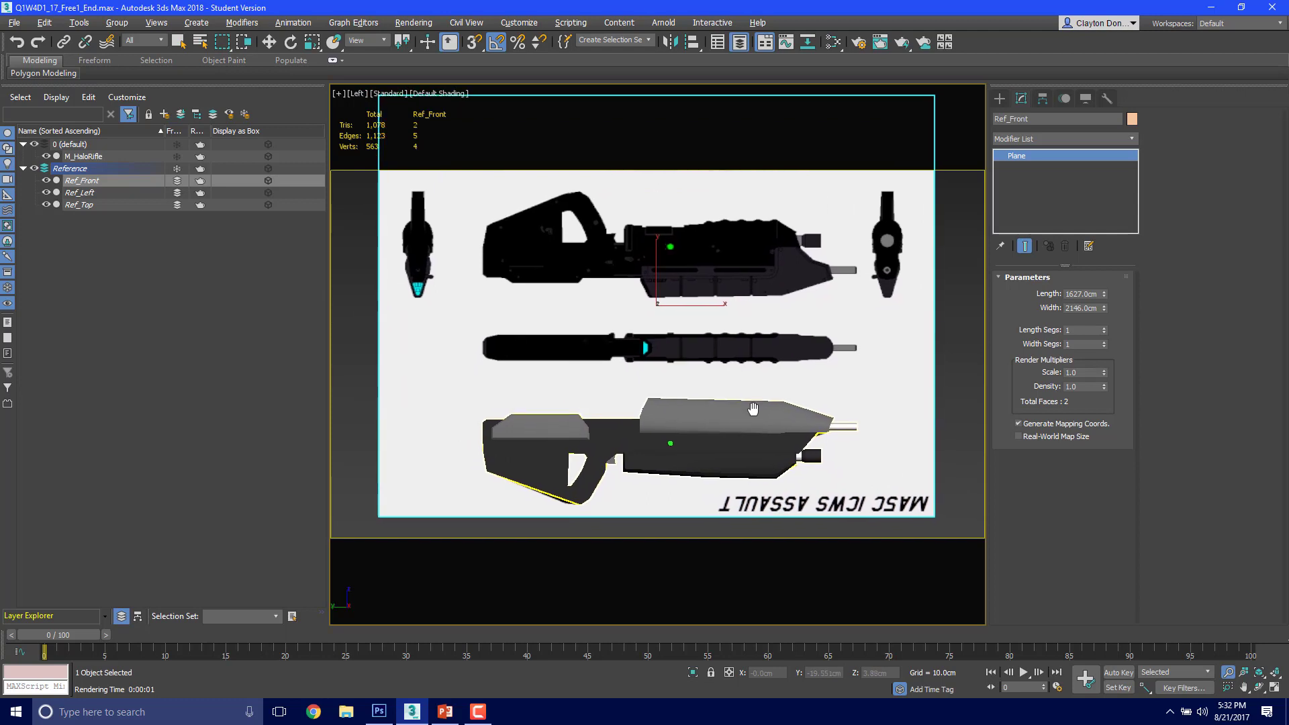
pyautogui.scroll(4, 759, 411)
pyautogui.scroll(-3, 682, 350)
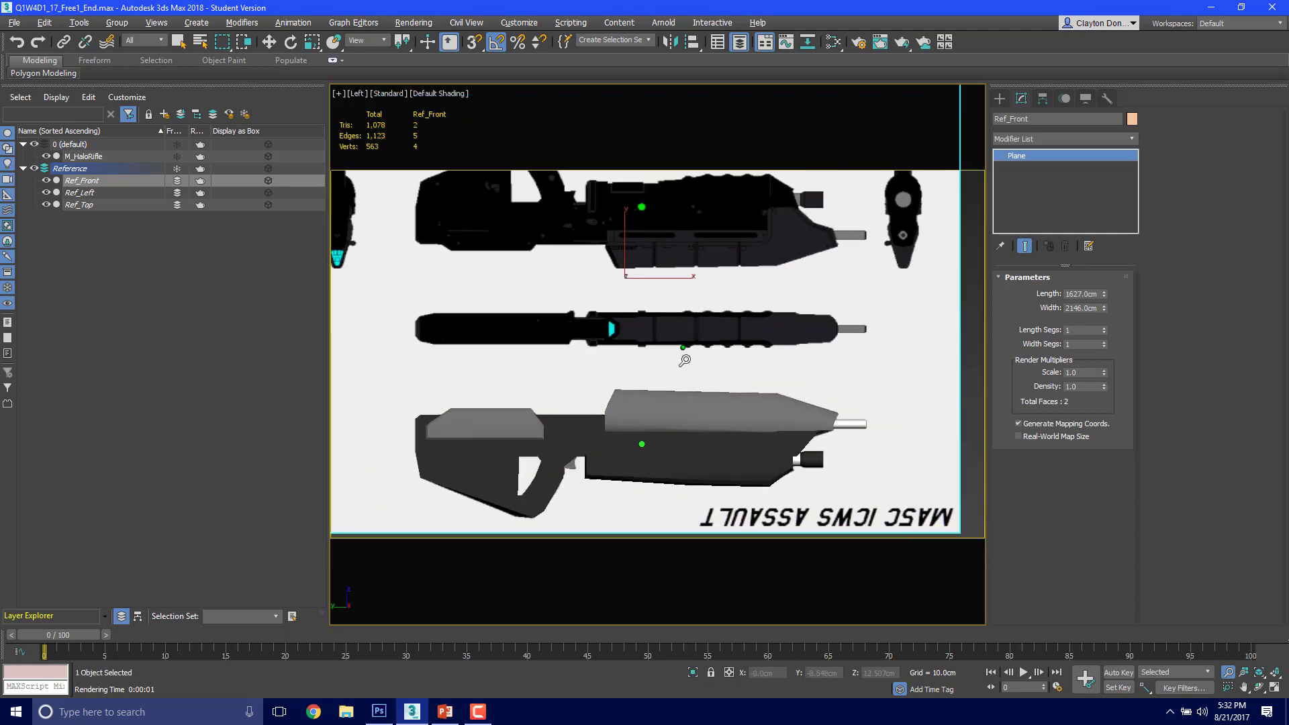
pyautogui.moveTo(683, 350); pyautogui.dragTo(716, 362, button='middle')
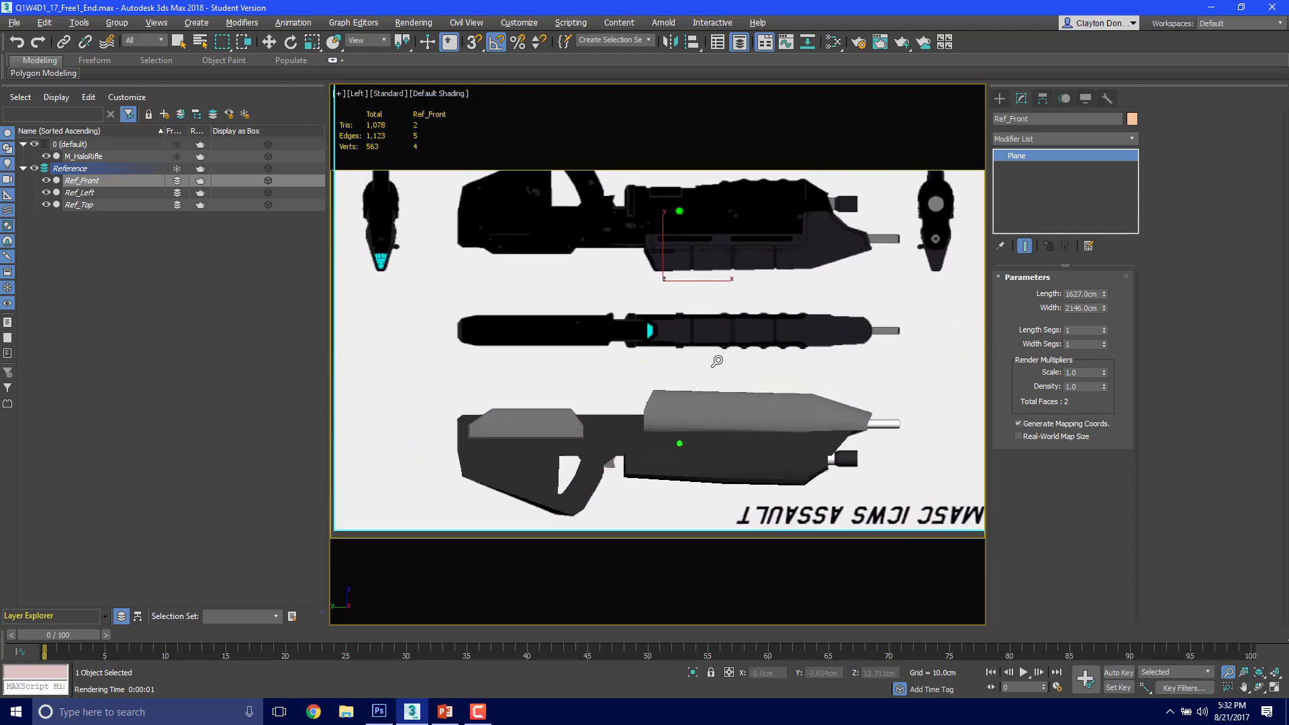
pyautogui.scroll(-1, 716, 364)
pyautogui.press('F9')
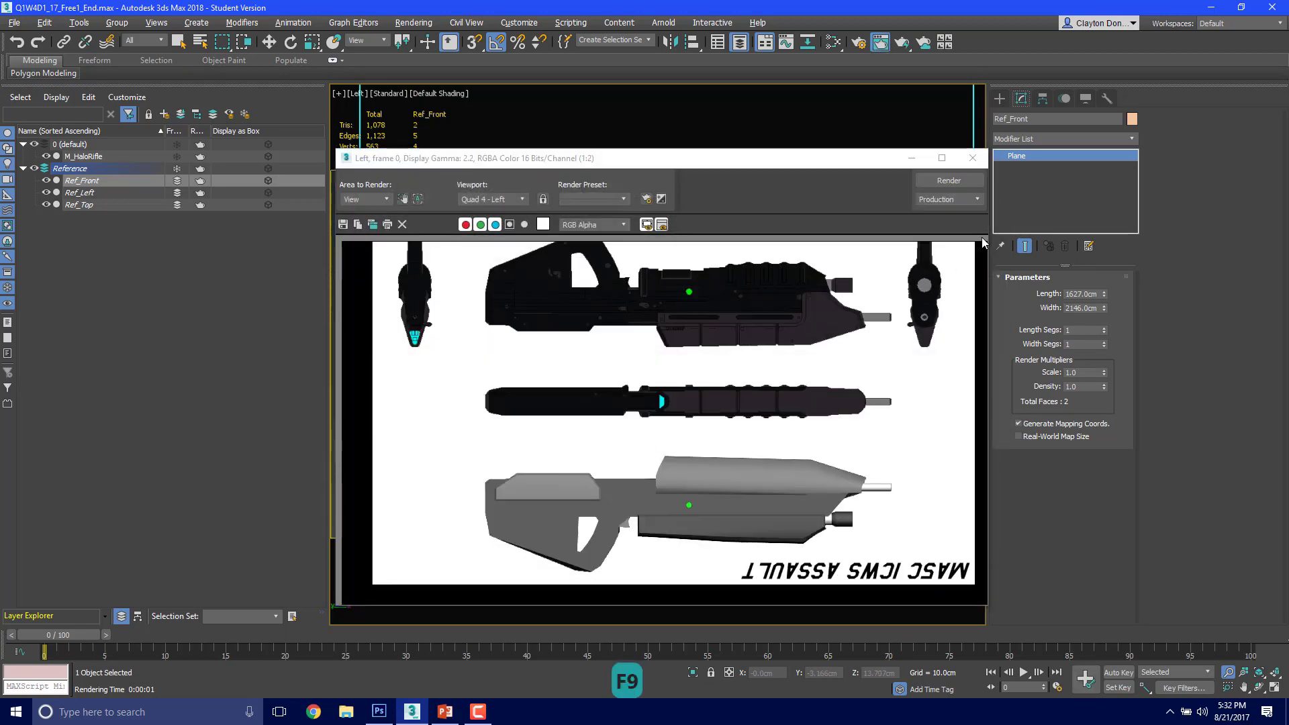
# Step: Save the render as LeftView+CA.png, RGB 24 bit with alpha channel, and close the rendered frame
pyautogui.click(342, 224)
pyautogui.click(522, 289)
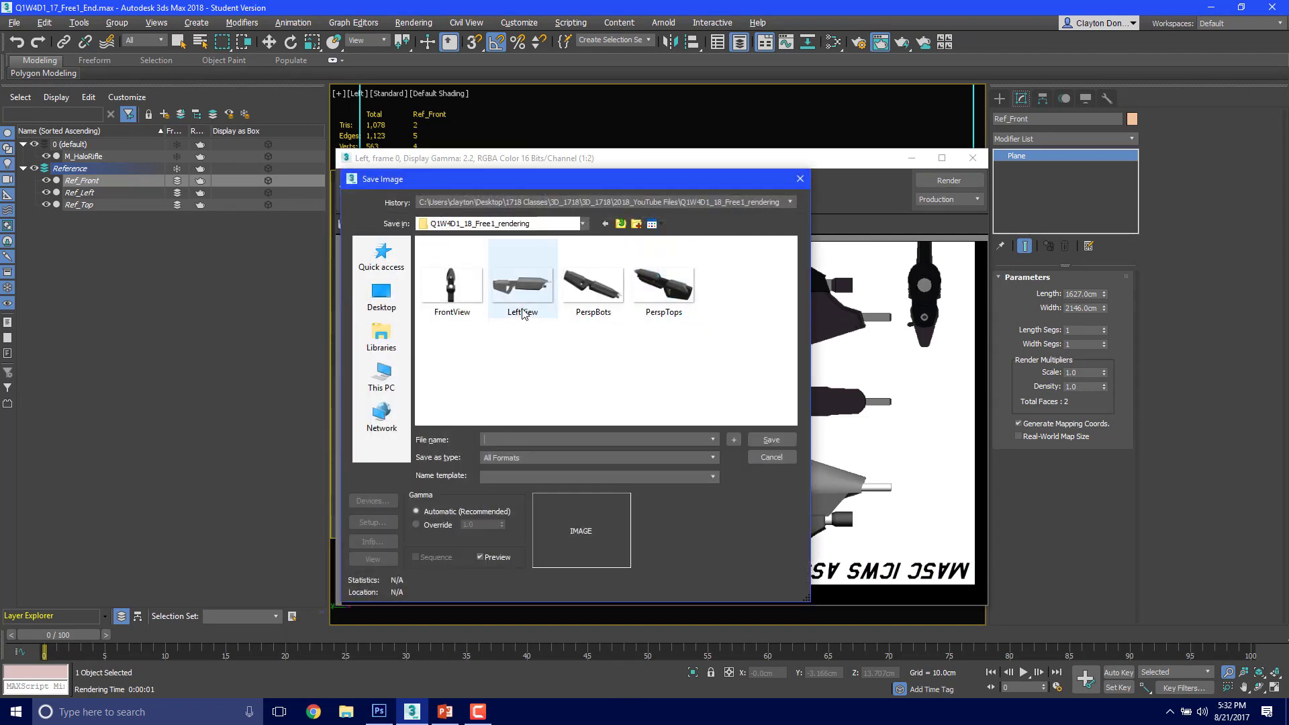
pyautogui.click(526, 439)
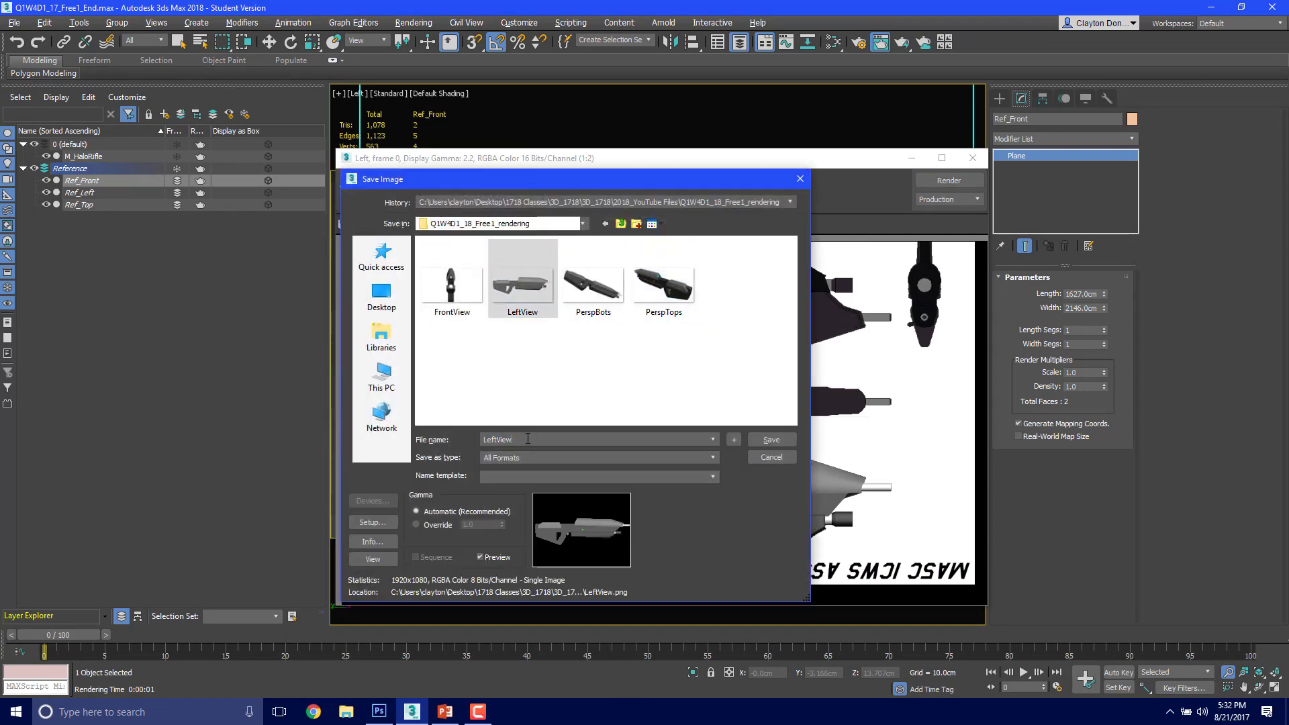
pyautogui.write('+')
pyautogui.write('Con')
pyautogui.press('BackSpace')
pyautogui.press('BackSpace')
pyautogui.write('C')
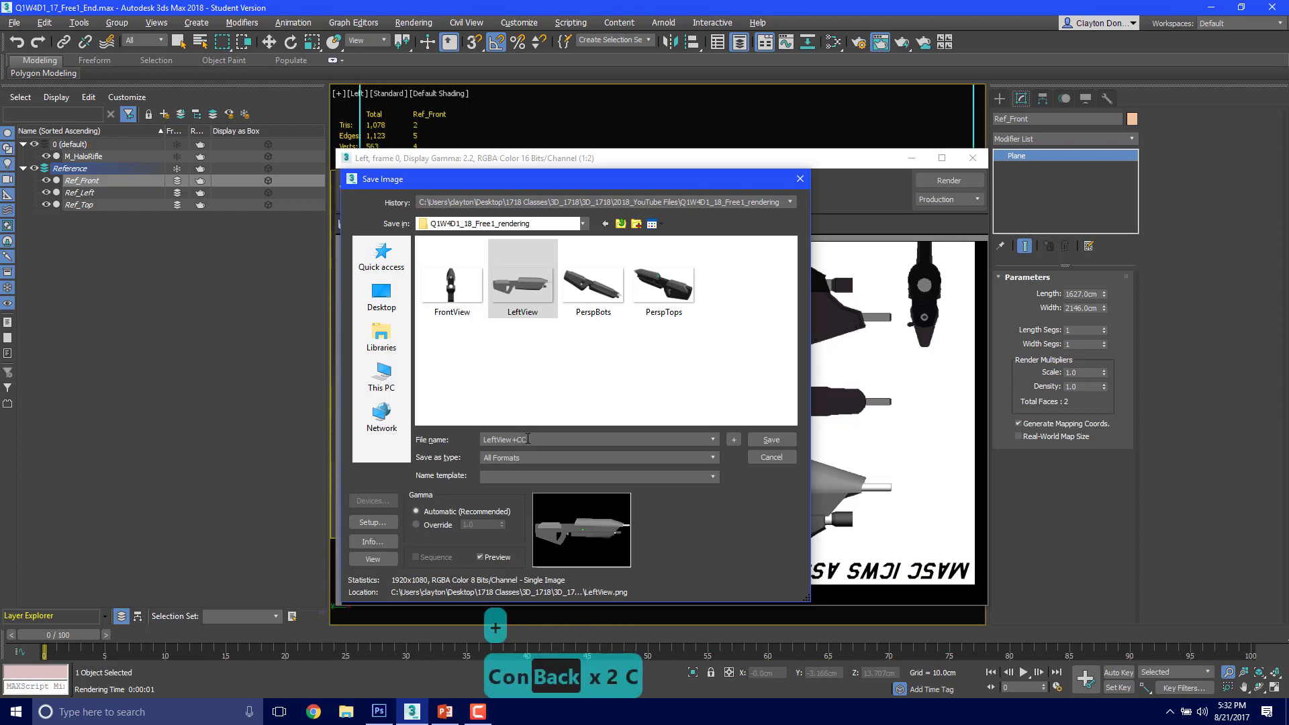
pyautogui.hotkey('shift', 'BackSpace')
pyautogui.write('A')
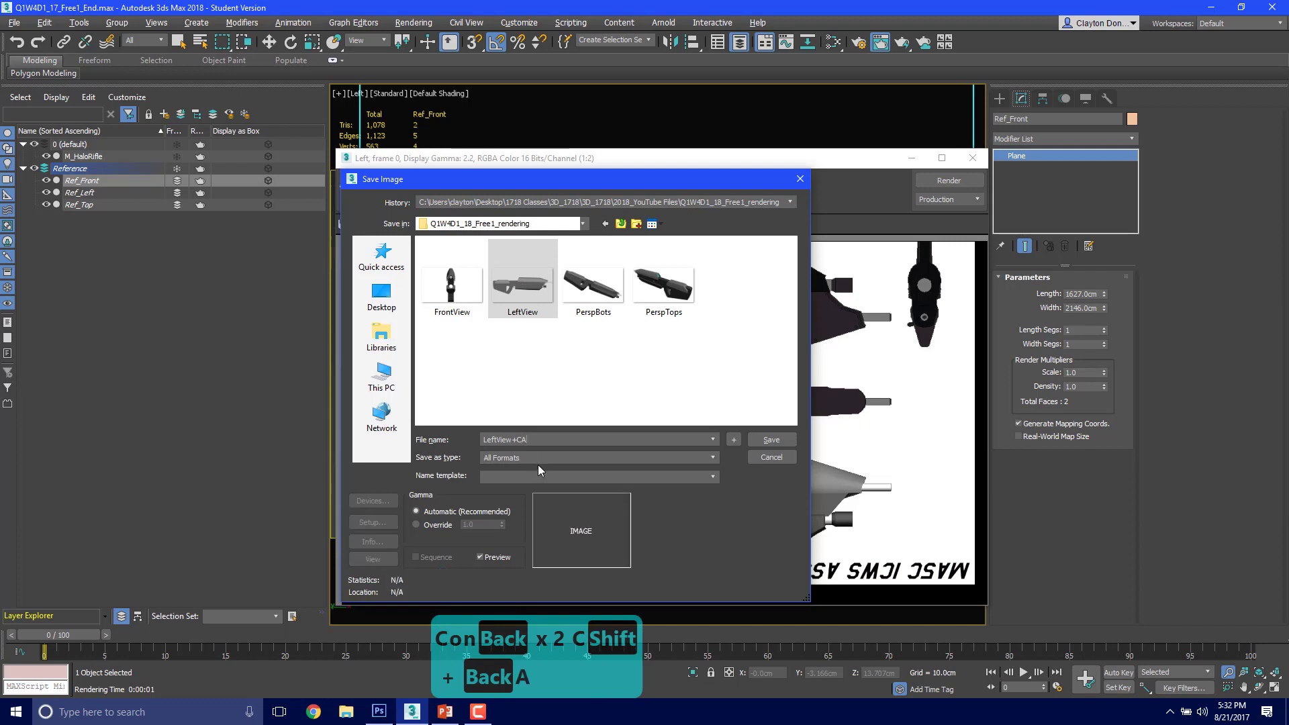
pyautogui.write('.p')
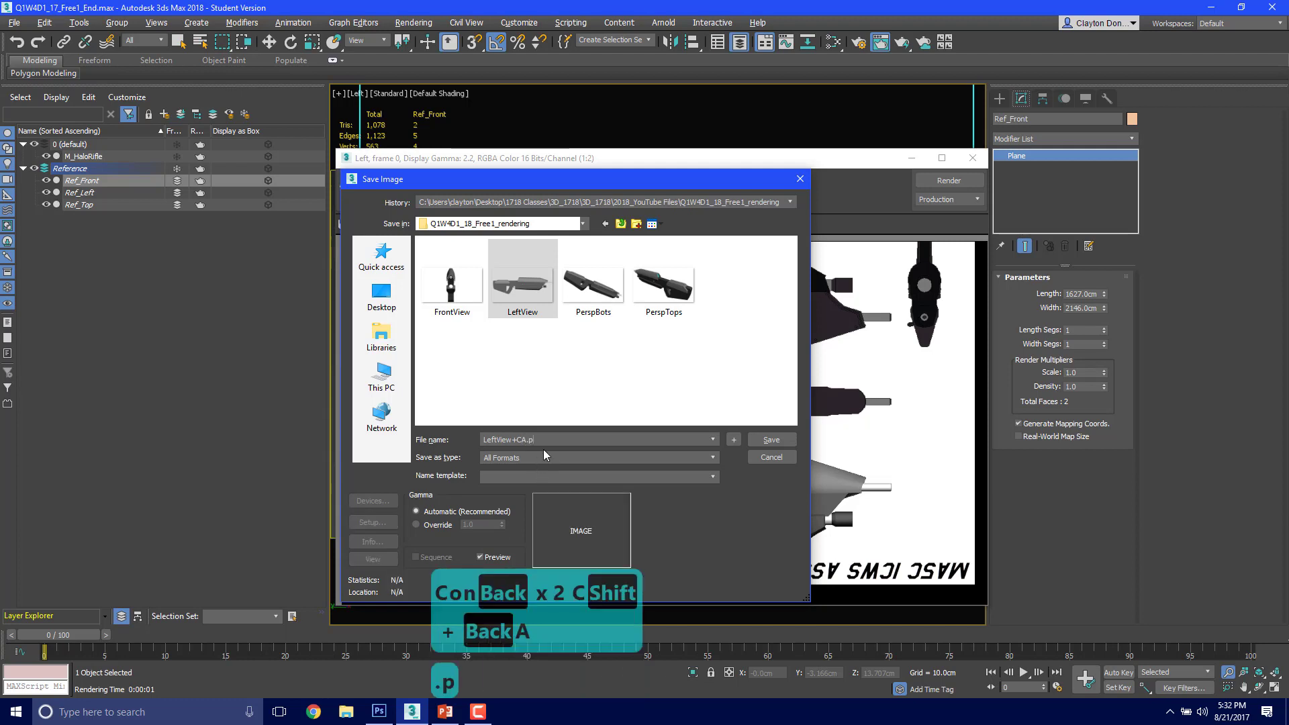
pyautogui.write('ng')
pyautogui.press('Return')
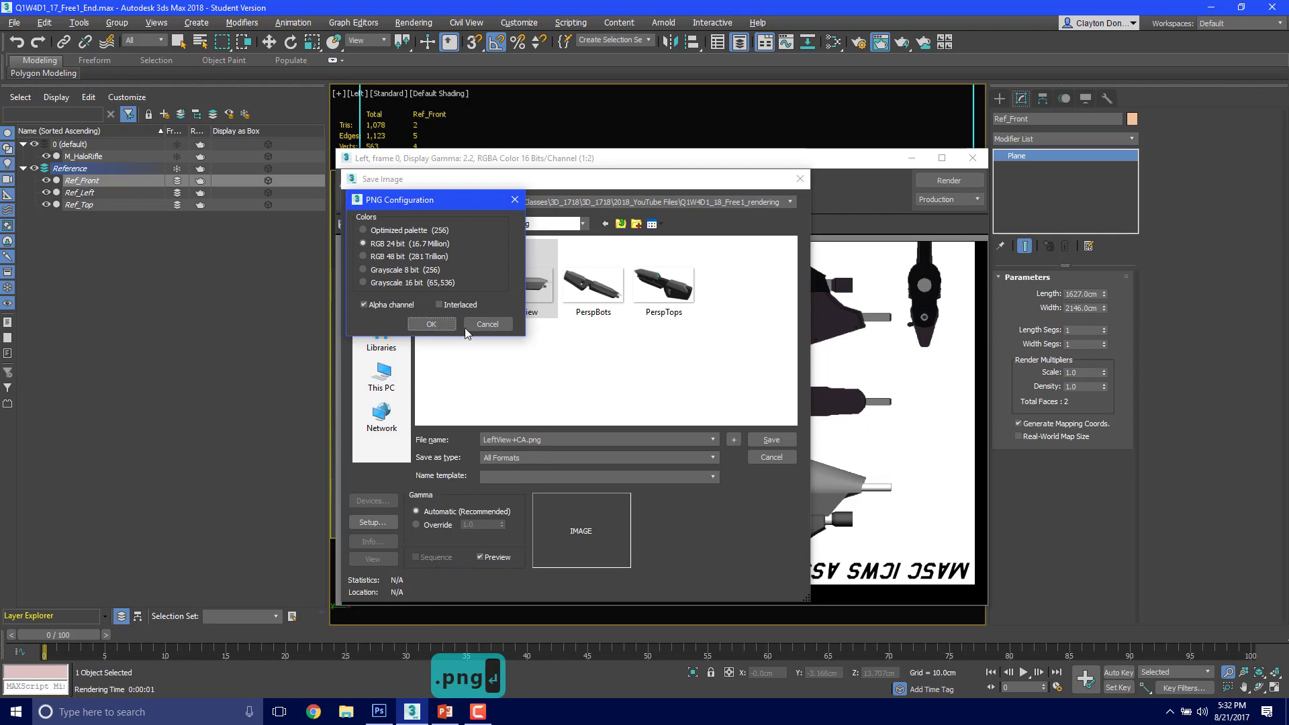
pyautogui.click(432, 325)
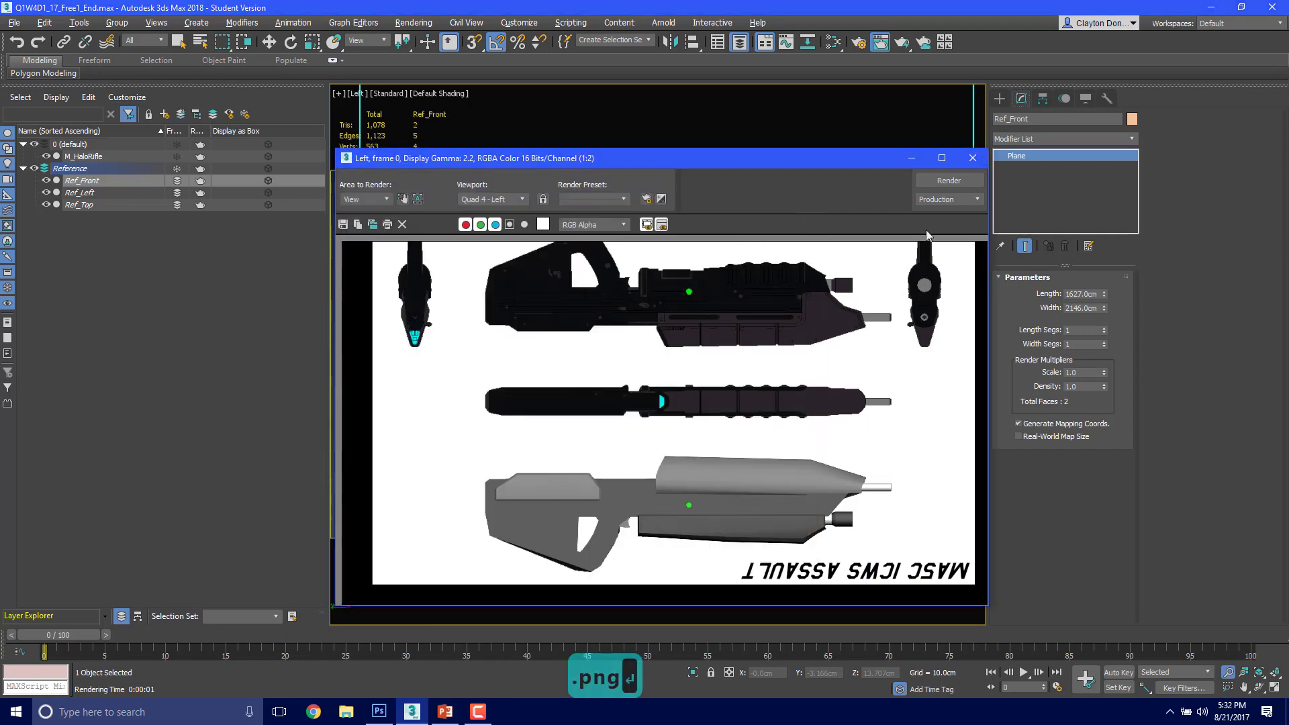
pyautogui.click(973, 158)
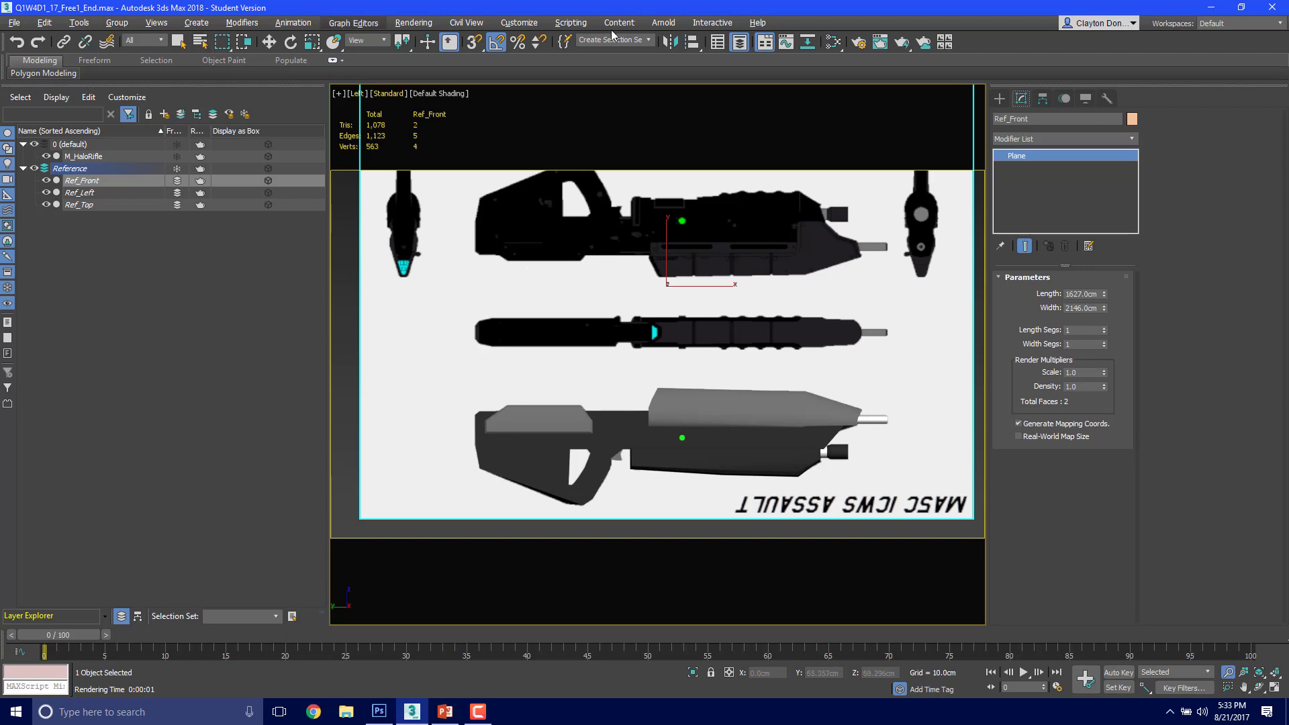
# Step: Minimize 3ds Max, switch to Photoshop and start a new document with the U.S. Paper preset
pyautogui.click(1213, 10)
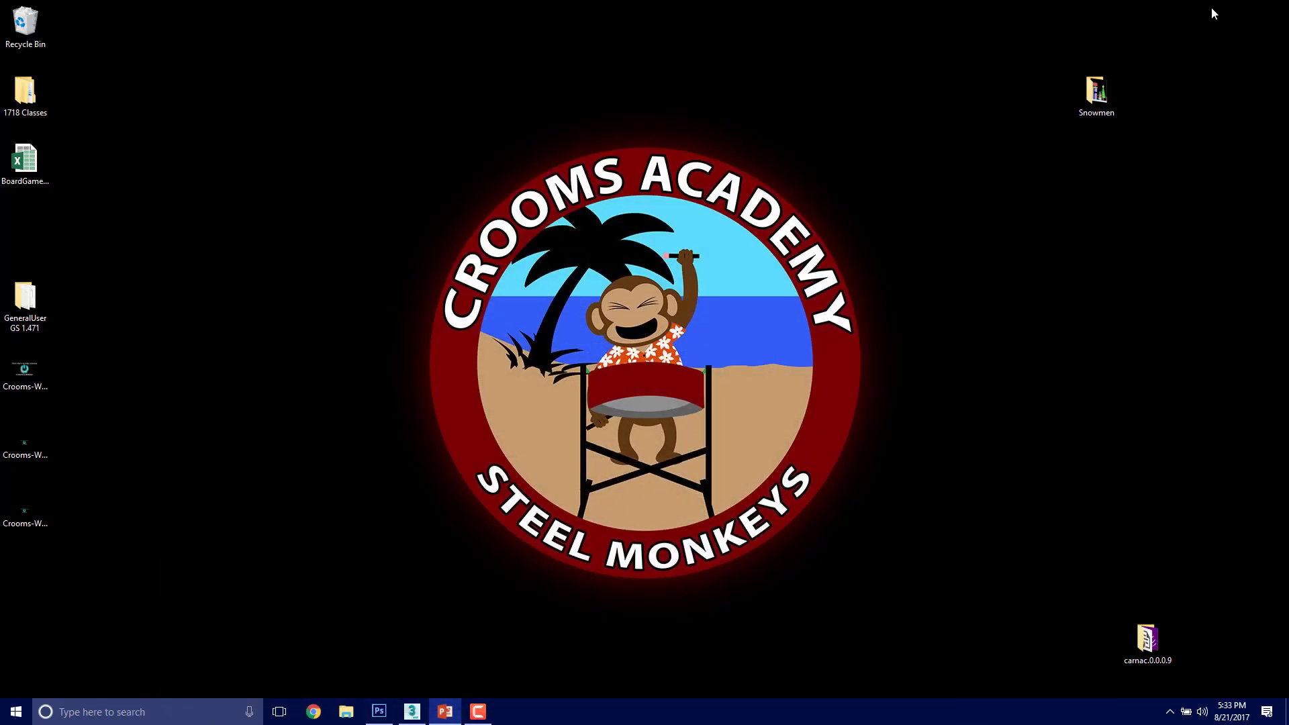
pyautogui.click(379, 712)
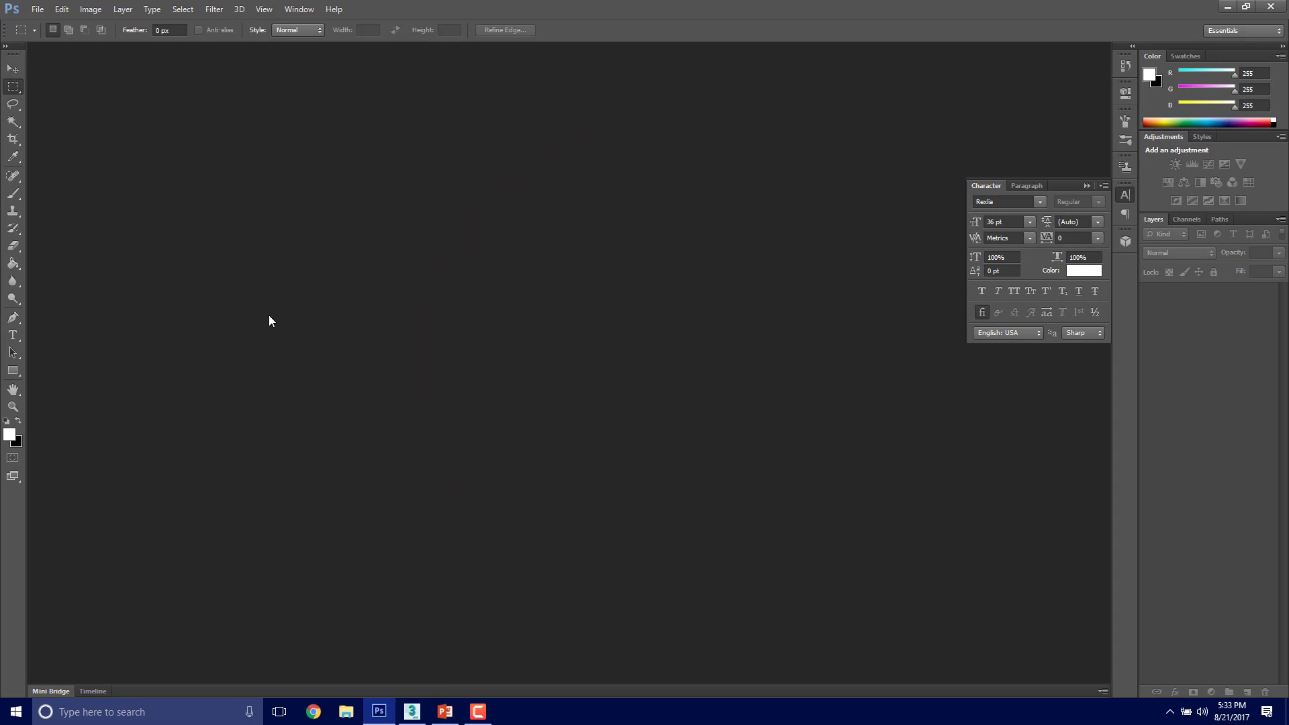
pyautogui.click(37, 10)
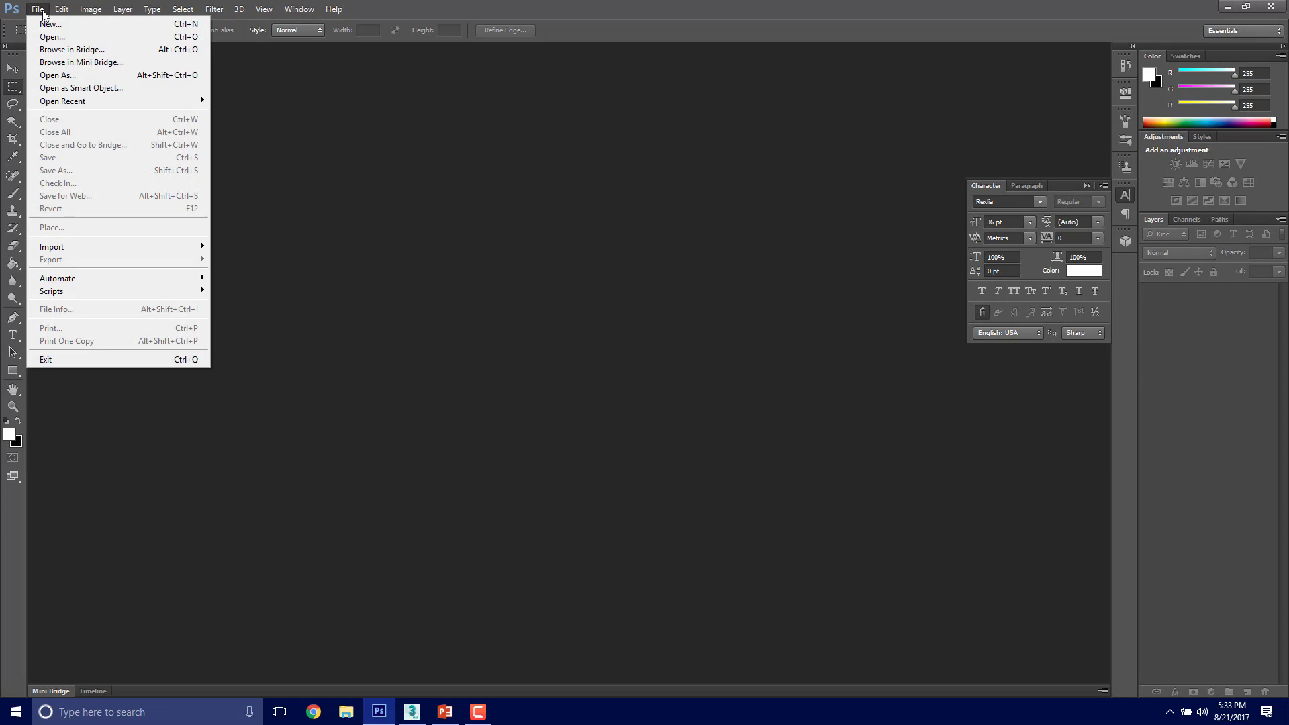
pyautogui.click(44, 26)
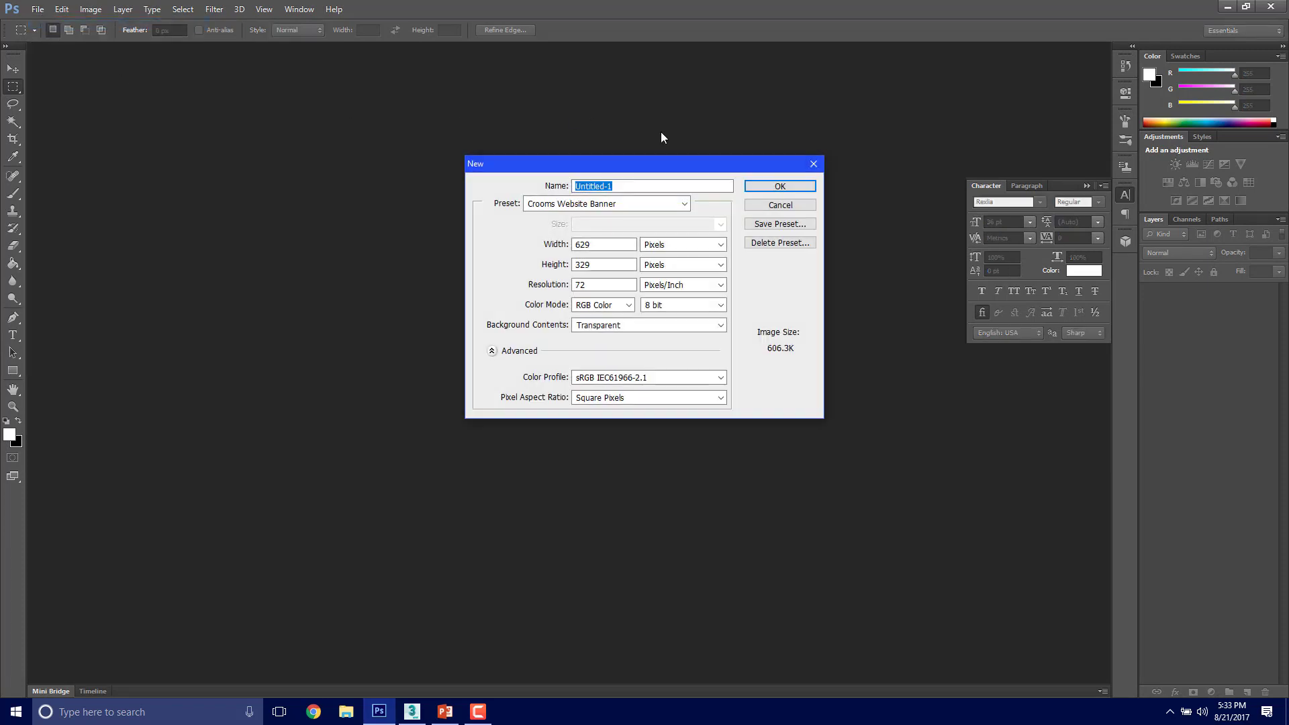
pyautogui.click(685, 206)
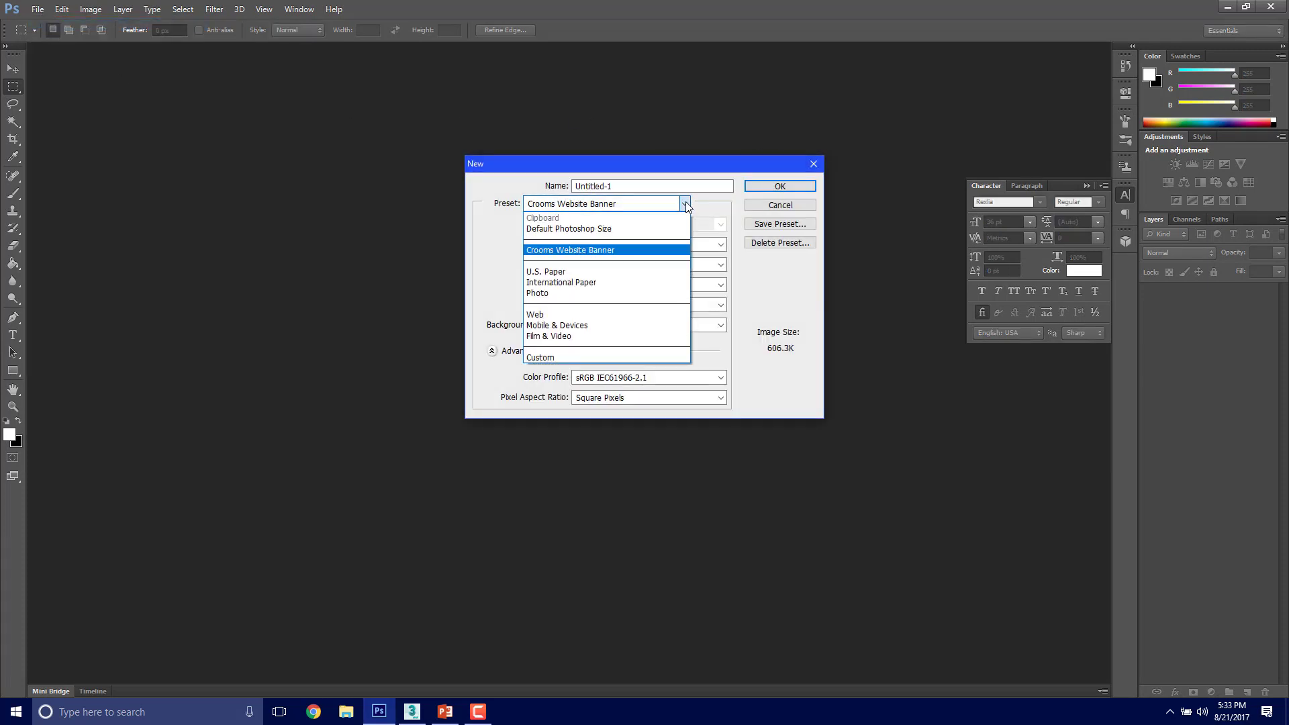
pyautogui.click(597, 271)
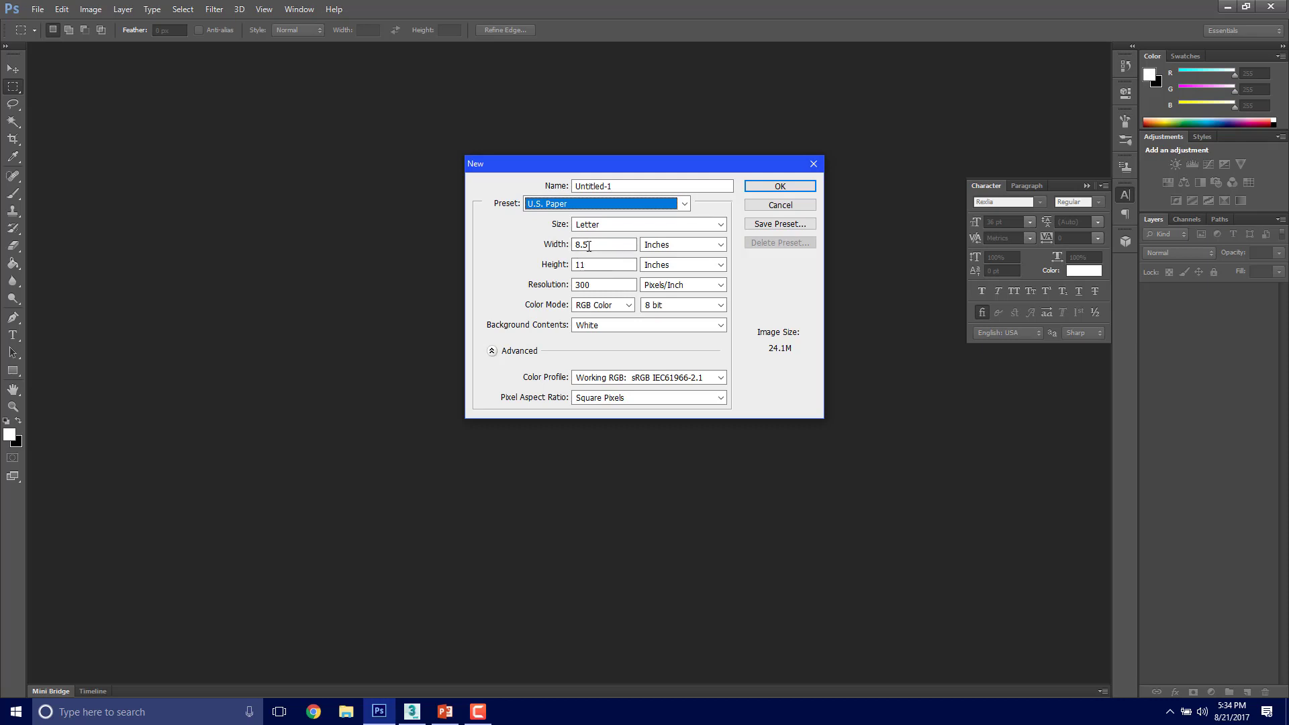
# Step: Set the new document's height to 8.5 inches and its width to 11 inches
pyautogui.click(594, 264)
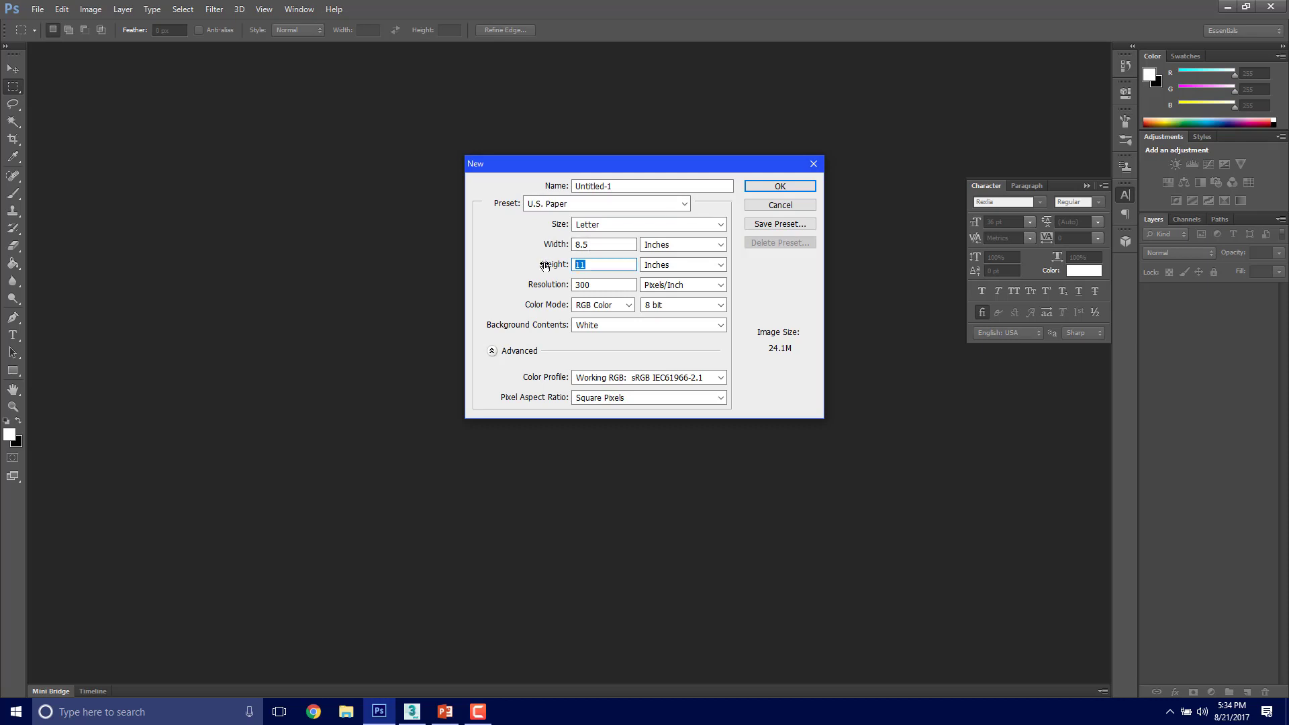
pyautogui.write('8.5')
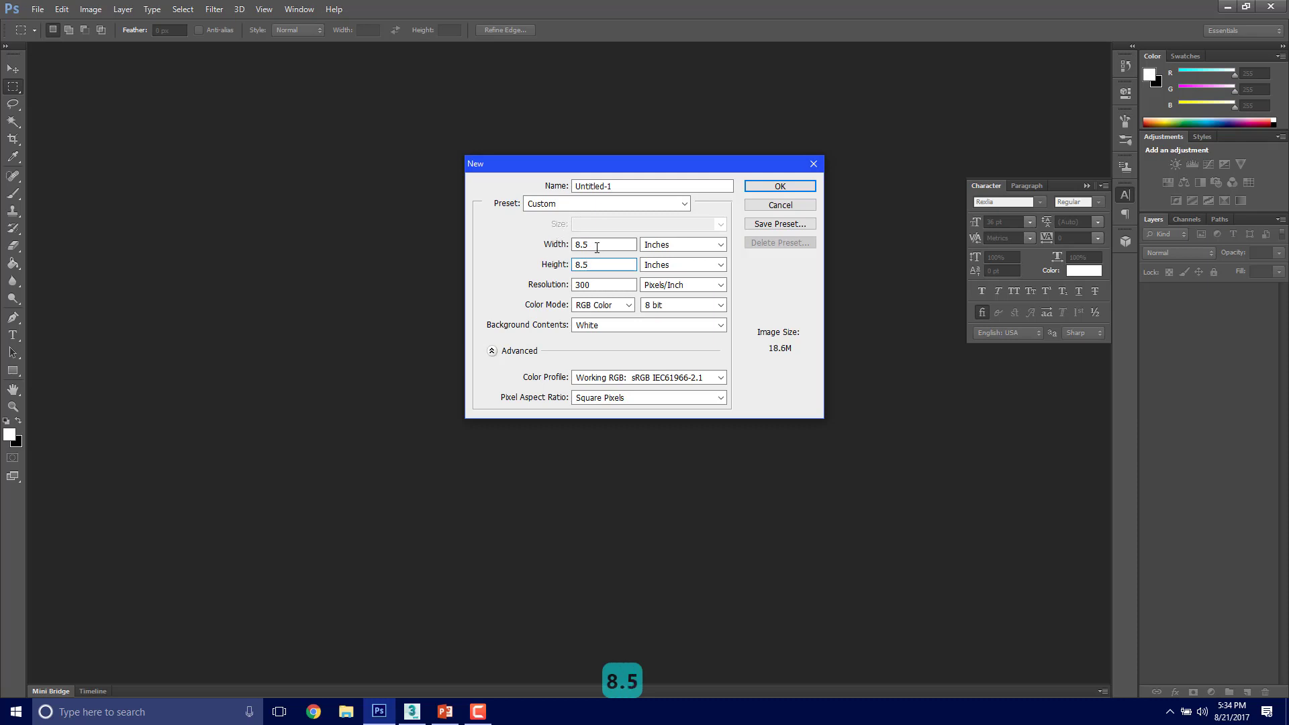
pyautogui.hotkey('shift', 'Tab')
pyautogui.write('11')
pyautogui.click(591, 264)
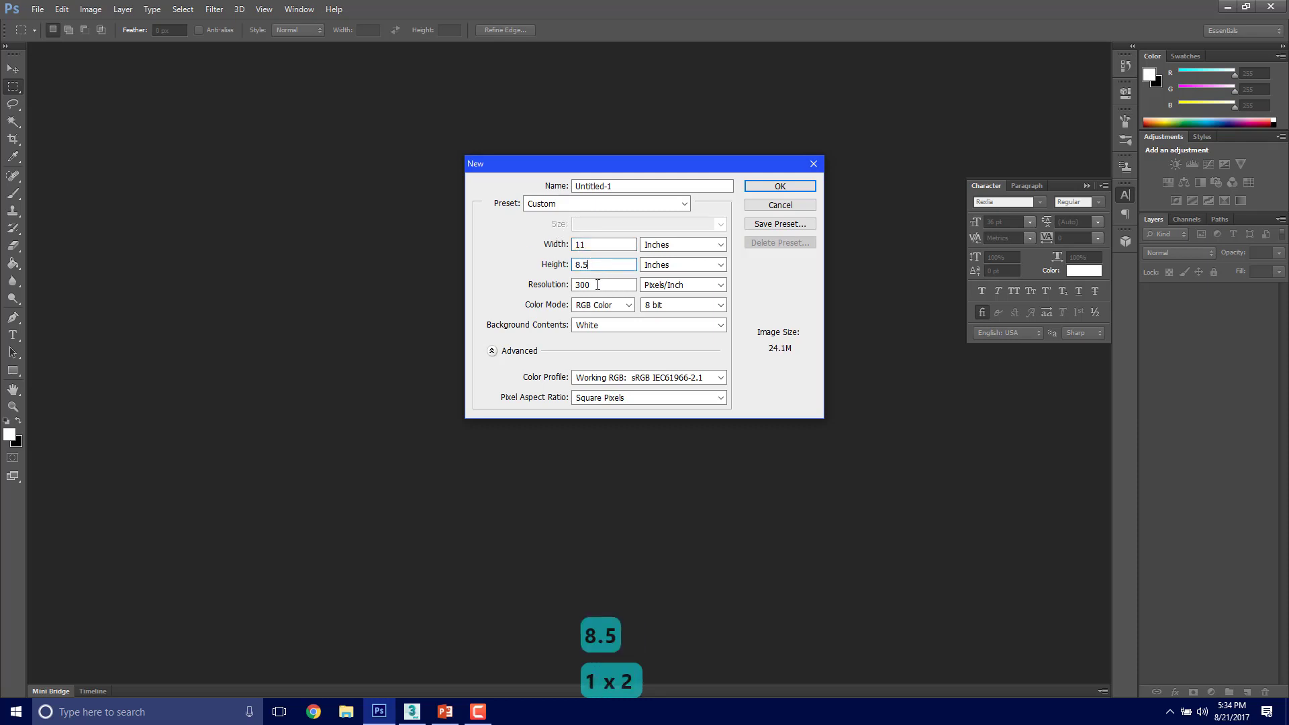
# Step: Set the resolution to 75 pixels/inch and create the document
pyautogui.click(610, 285)
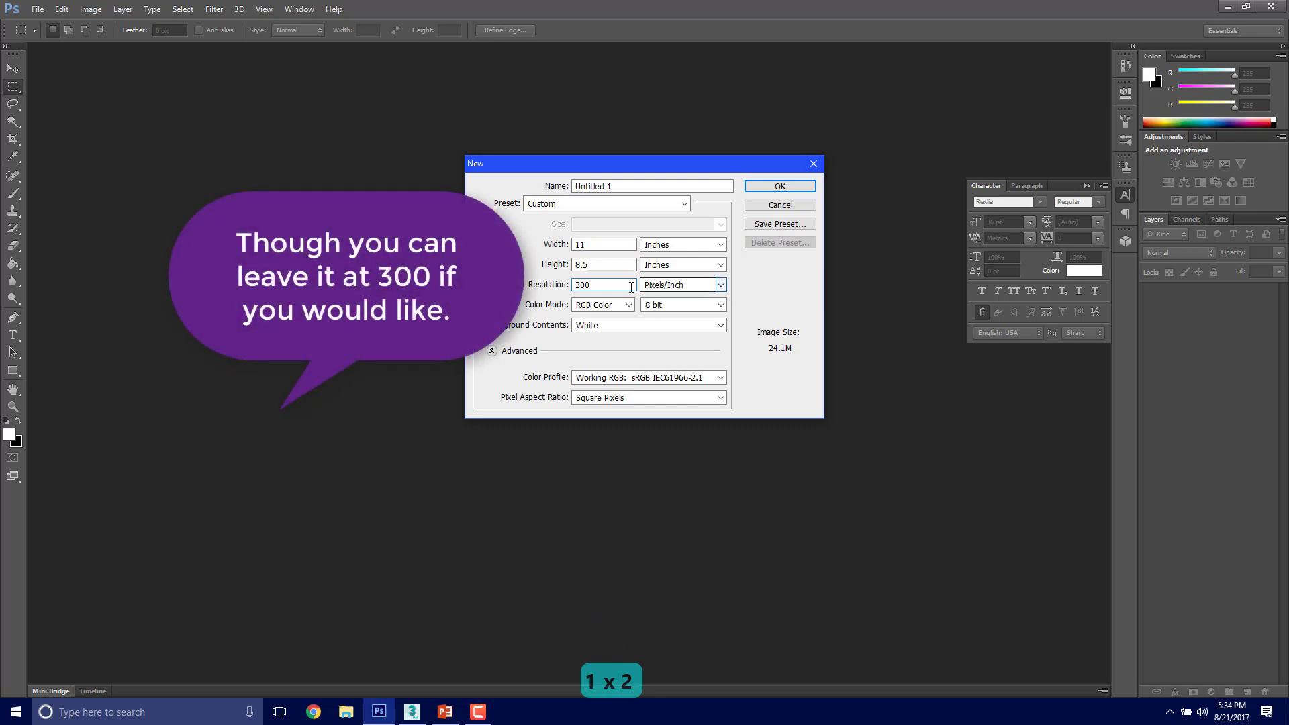
pyautogui.hotkey('shift', 'Tab')
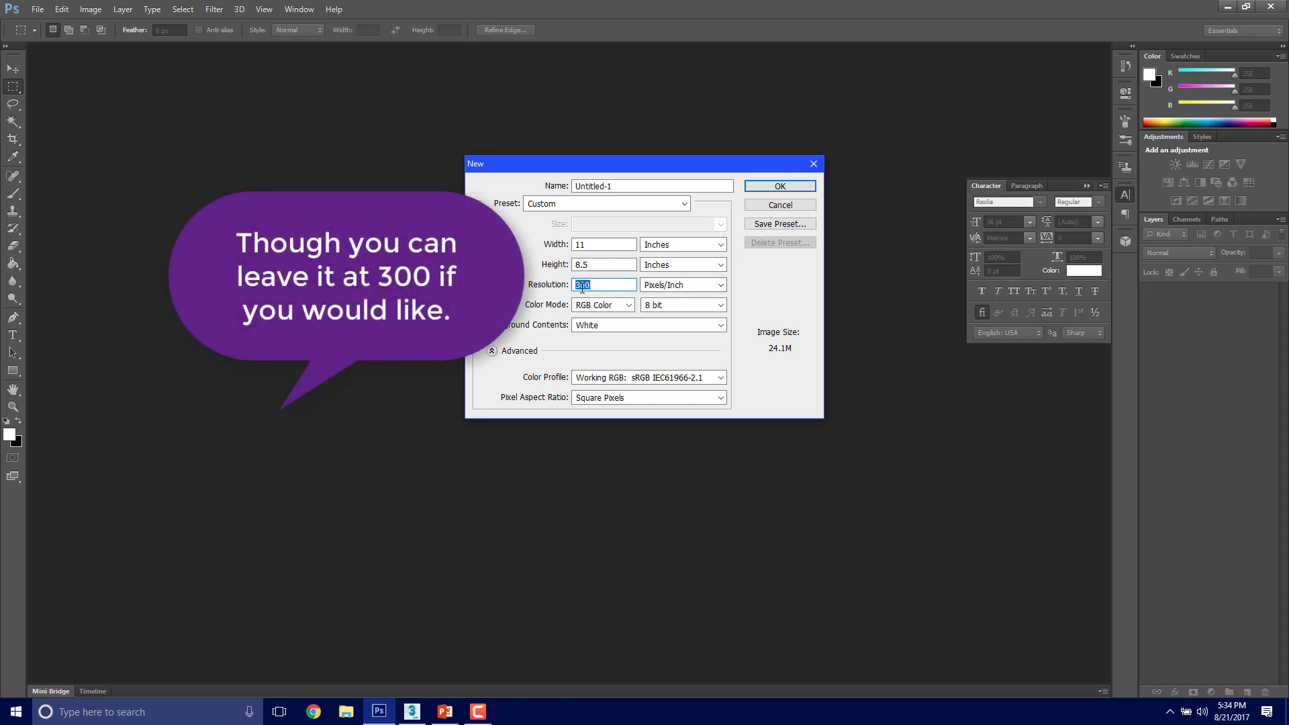
pyautogui.write('7')
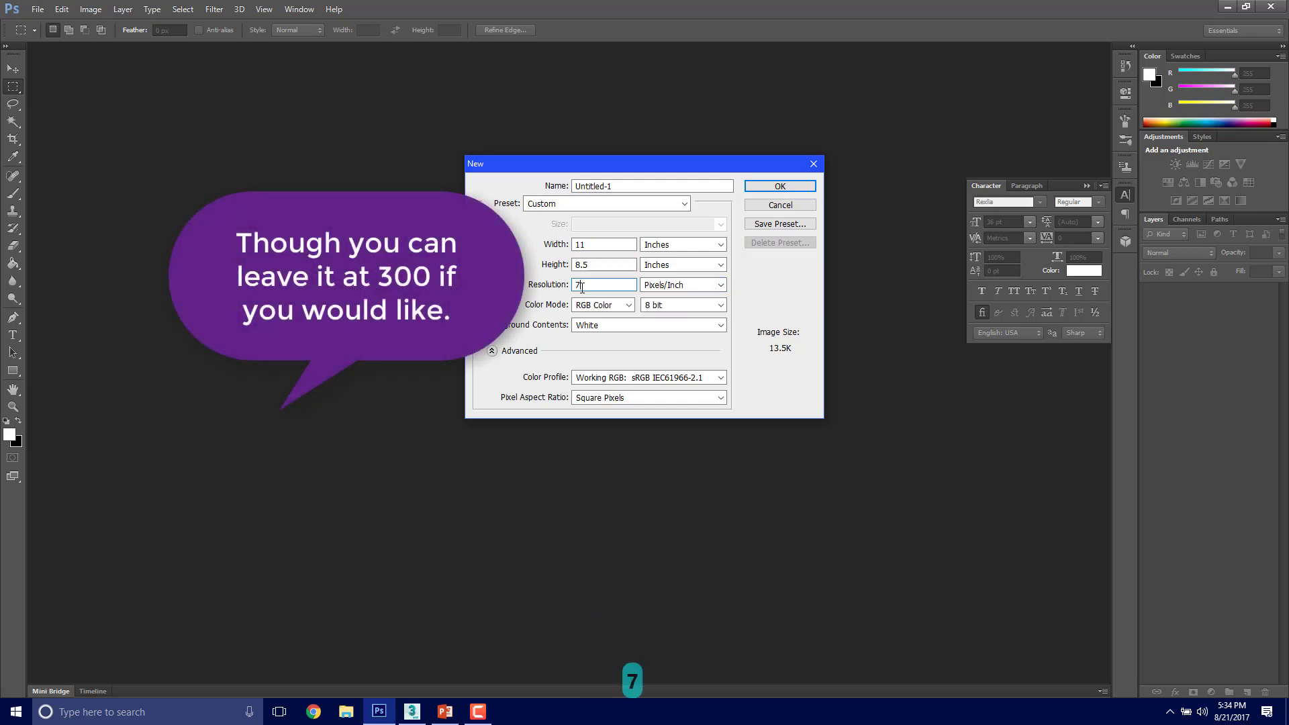
pyautogui.write('5')
pyautogui.press('Return')
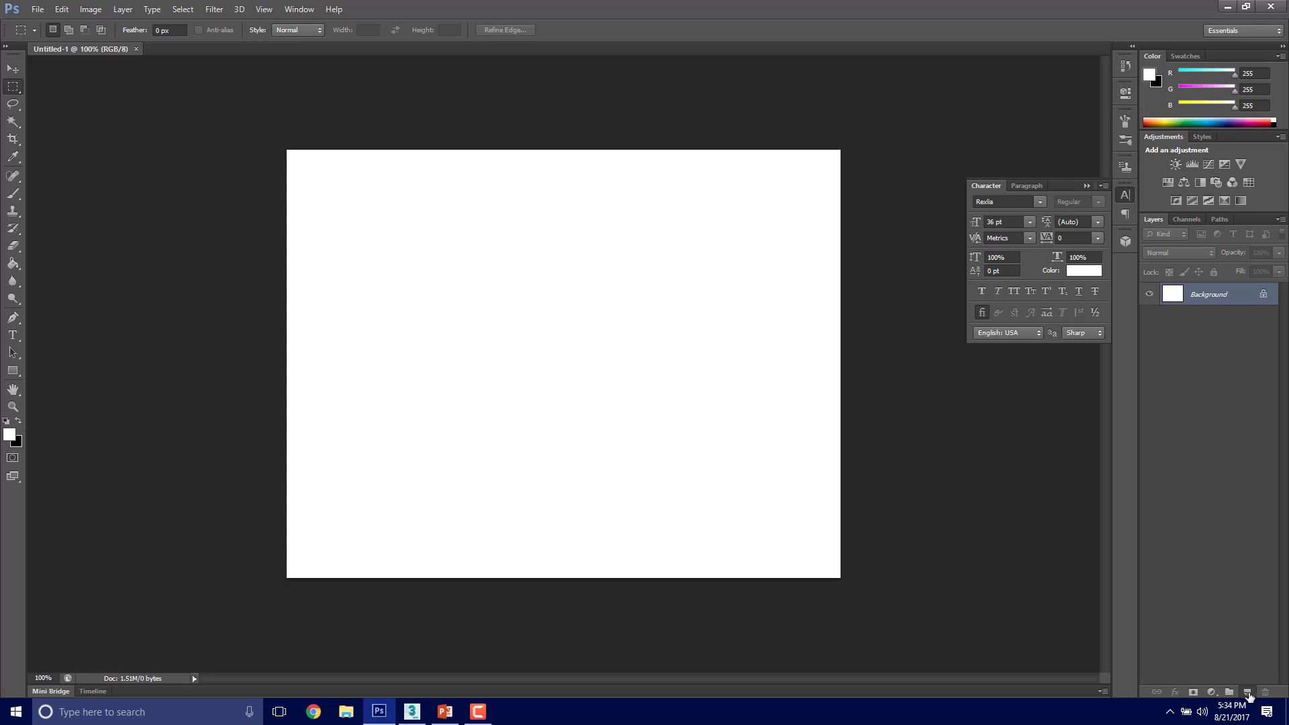
# Step: Add a new empty layer and convert the white Background layer to a smart object
pyautogui.click(1248, 692)
pyautogui.click(1214, 318)
pyautogui.rightClick(1212, 319)
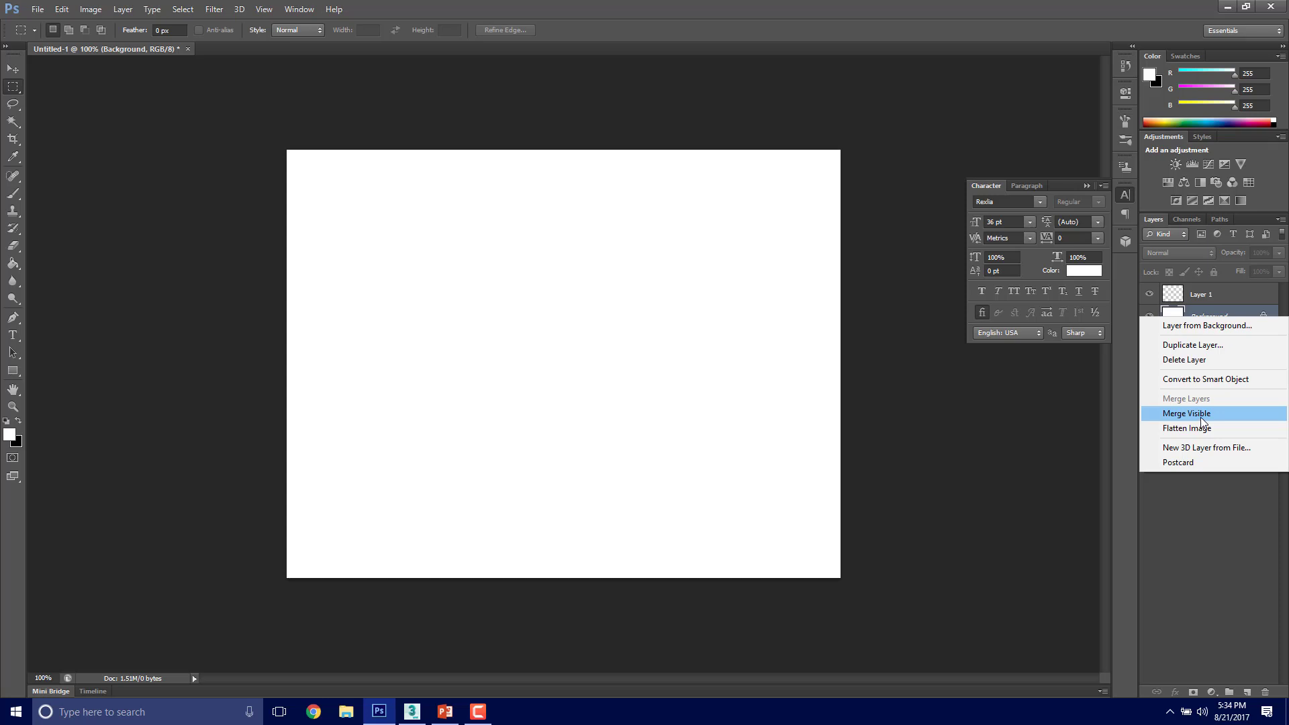
pyautogui.click(1206, 380)
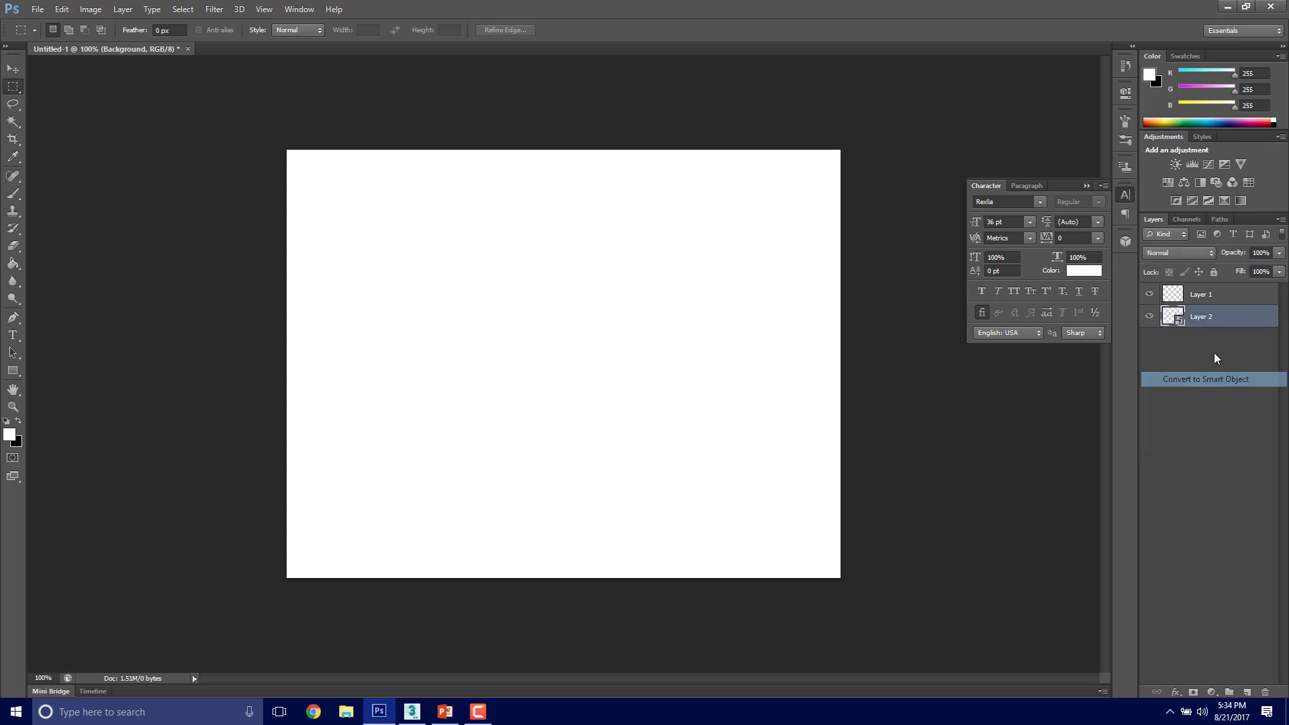
# Step: Delete the white smart object layer beneath the empty layer and confirm the deletion
pyautogui.rightClick(1196, 314)
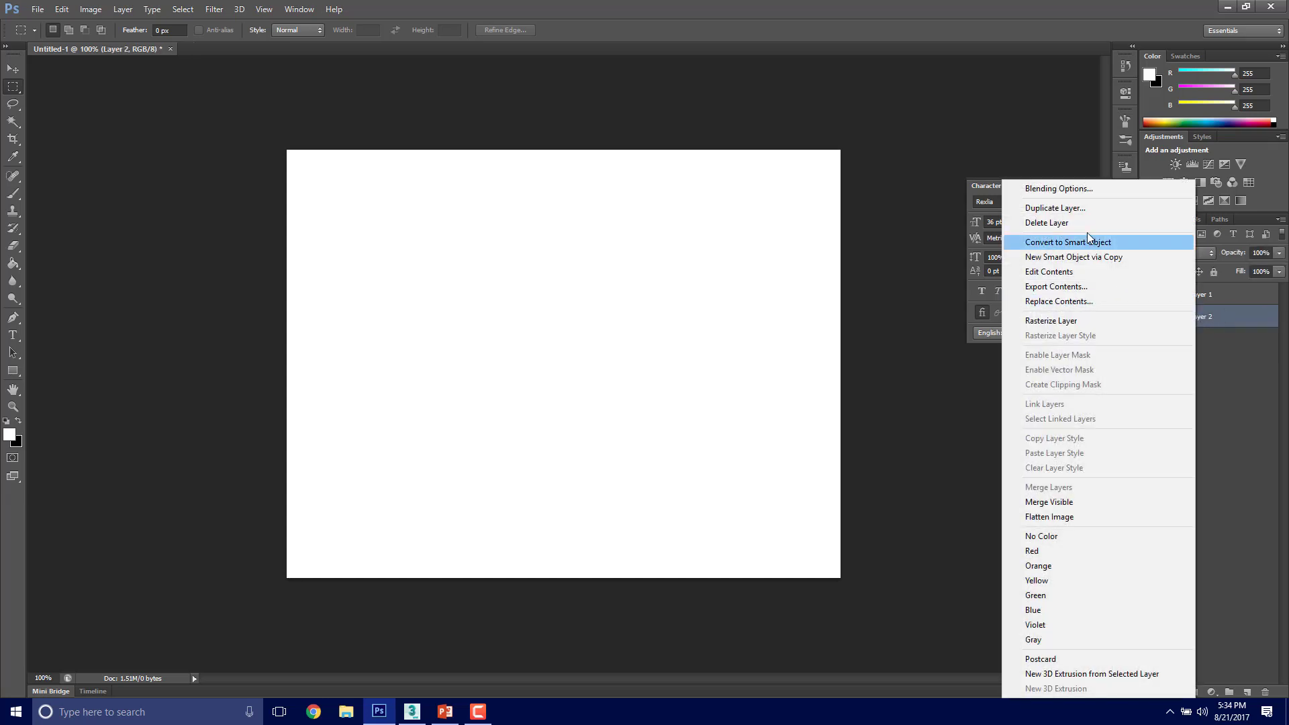
pyautogui.click(1086, 222)
pyautogui.click(623, 263)
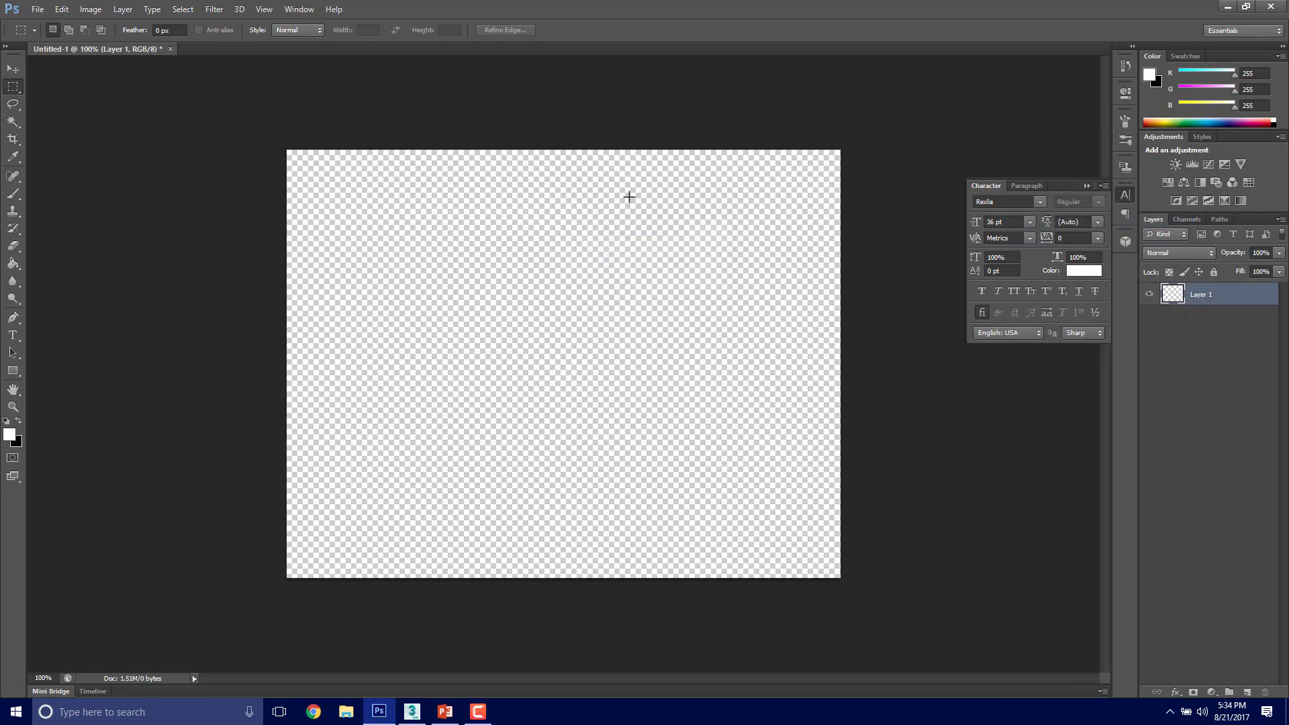
# Step: Switch to File Explorer, place its window over the canvas and open the Q1W4D1_18_Free1_rendering folder
pyautogui.click(344, 711)
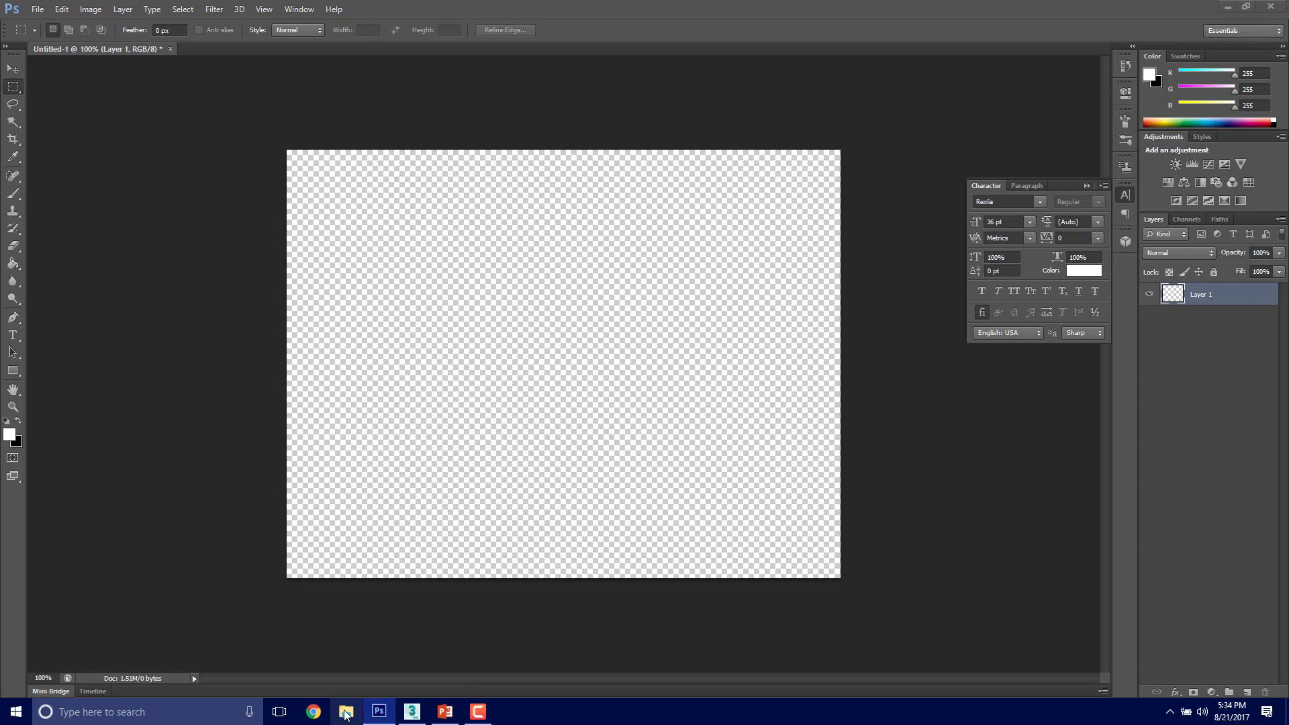
pyautogui.moveTo(1134, 507); pyautogui.dragTo(658, 215)
pyautogui.scroll(-1, 562, 335)
pyautogui.scroll(-2, 561, 336)
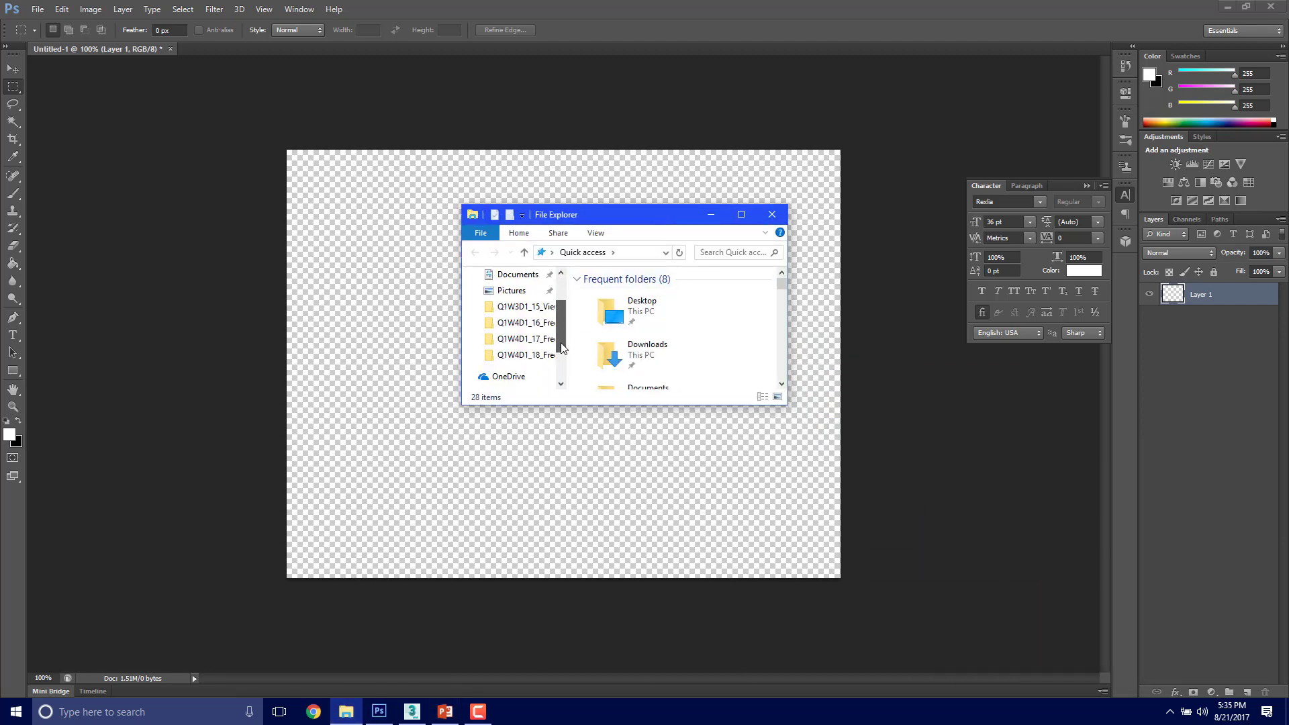
pyautogui.click(525, 354)
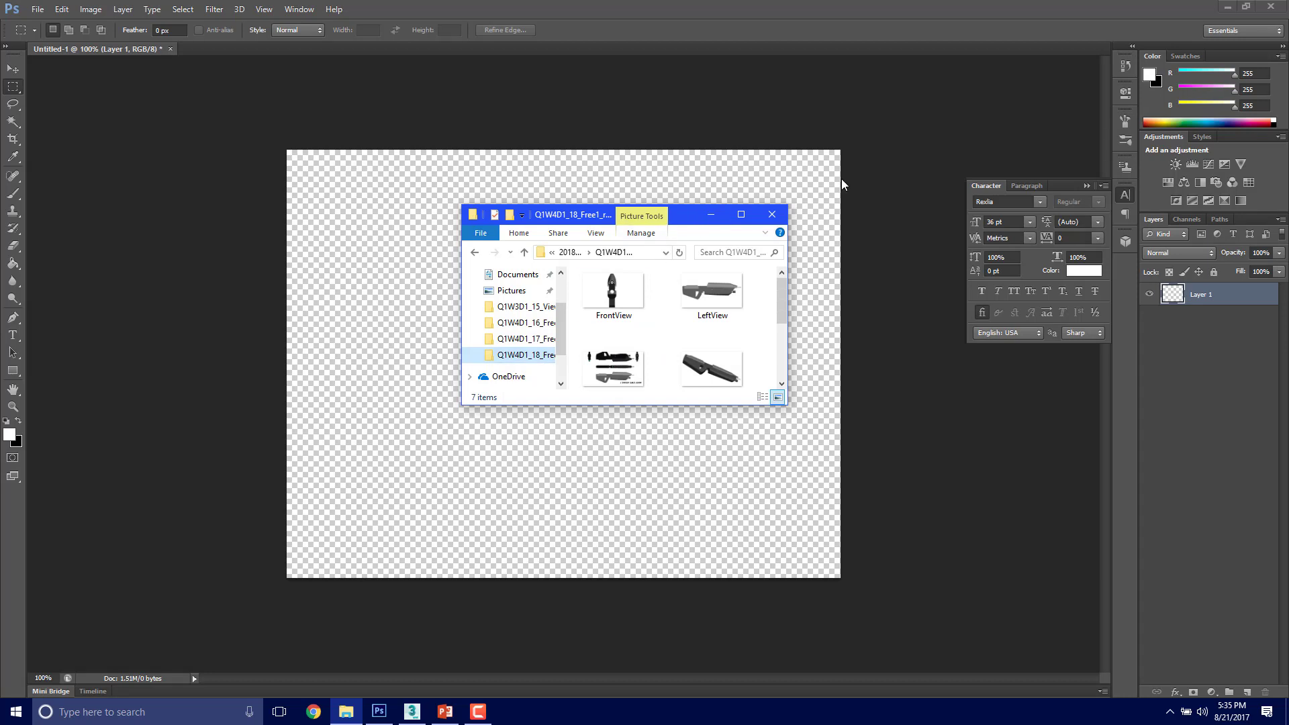
# Step: Enlarge the folder window and set it beside the canvas, then place the PerspTops image in the document and deselect its layer
pyautogui.moveTo(690, 215); pyautogui.dragTo(560, 192)
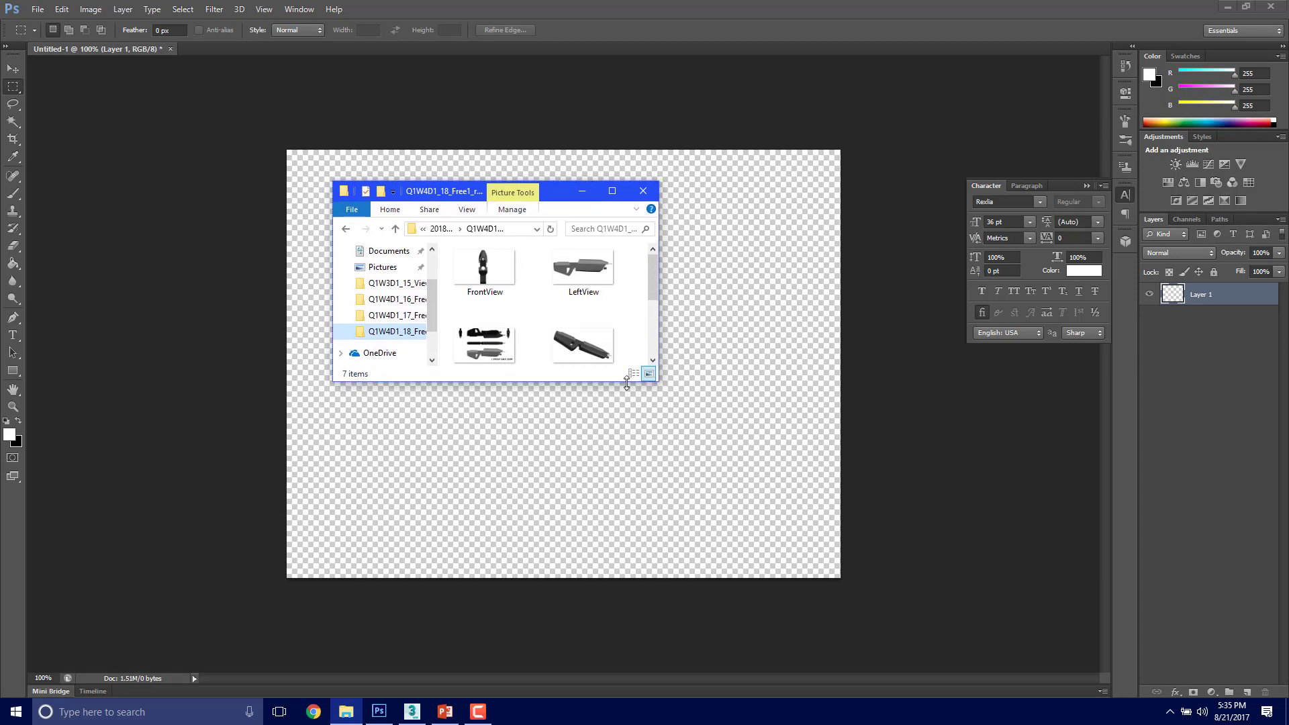
pyautogui.moveTo(626, 381); pyautogui.dragTo(590, 555)
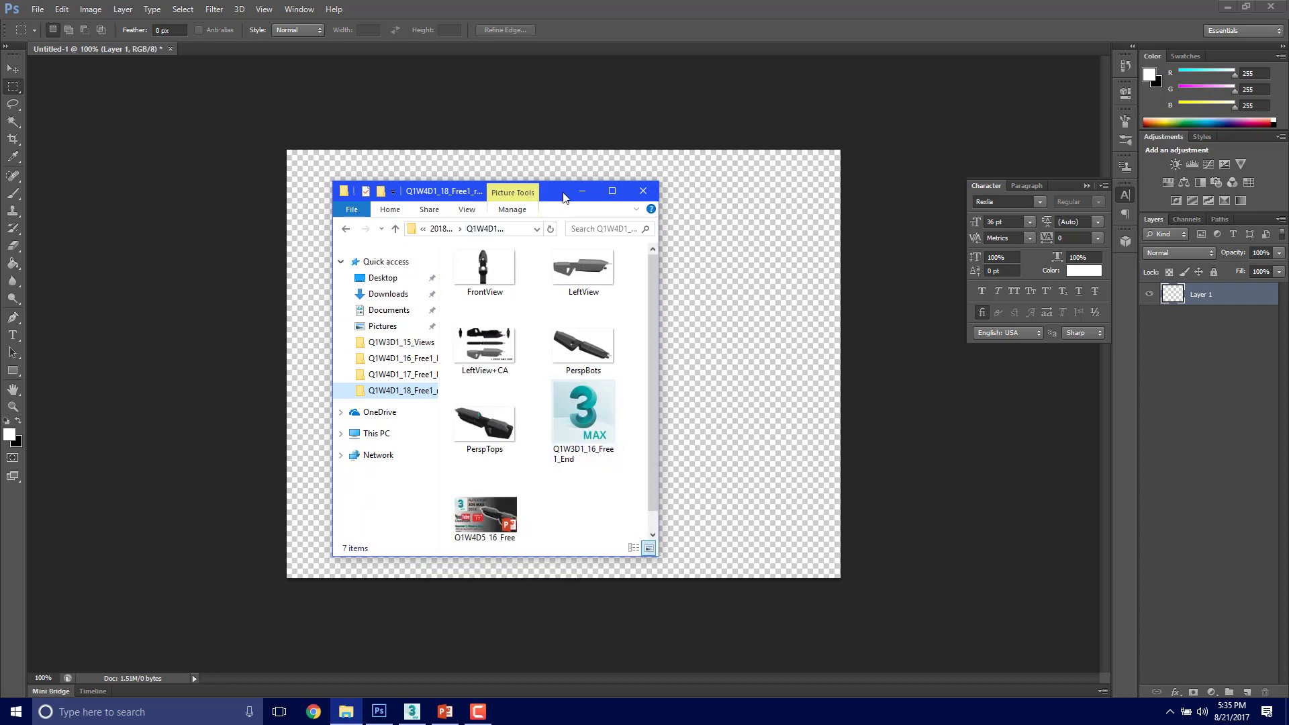
pyautogui.moveTo(566, 193); pyautogui.dragTo(1080, 221)
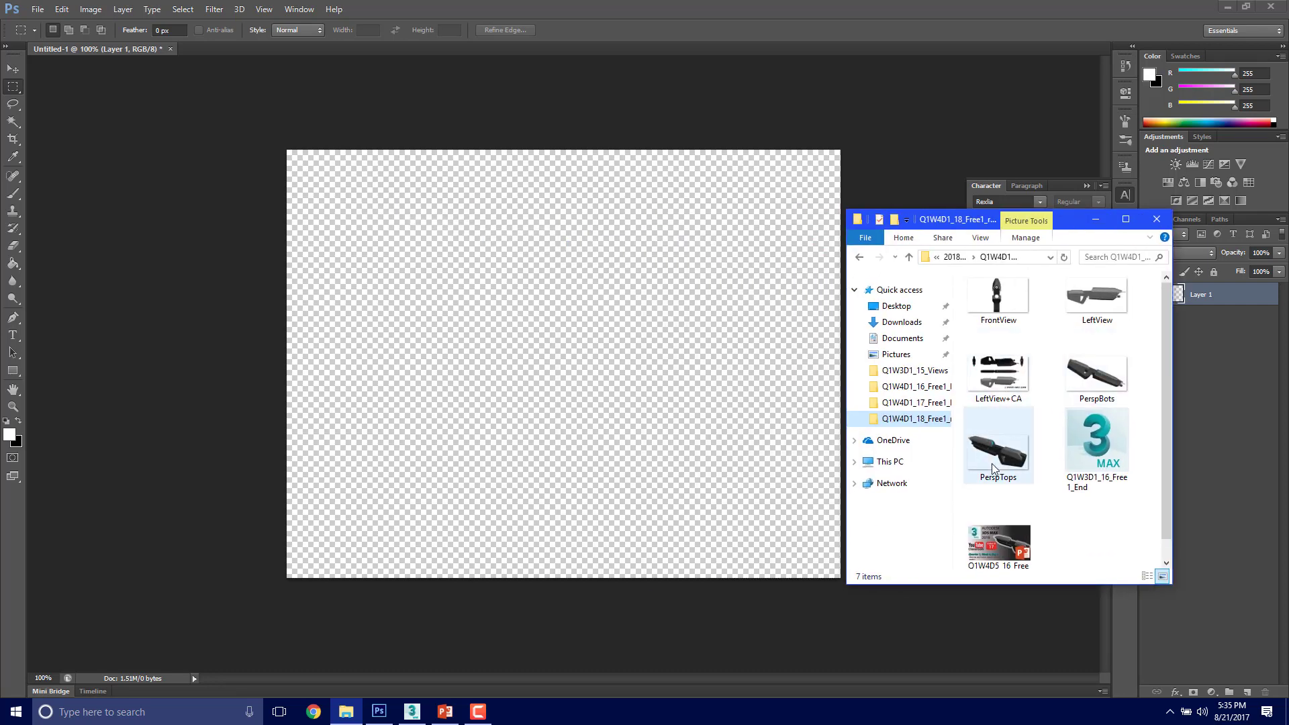
pyautogui.moveTo(1010, 441); pyautogui.dragTo(664, 420)
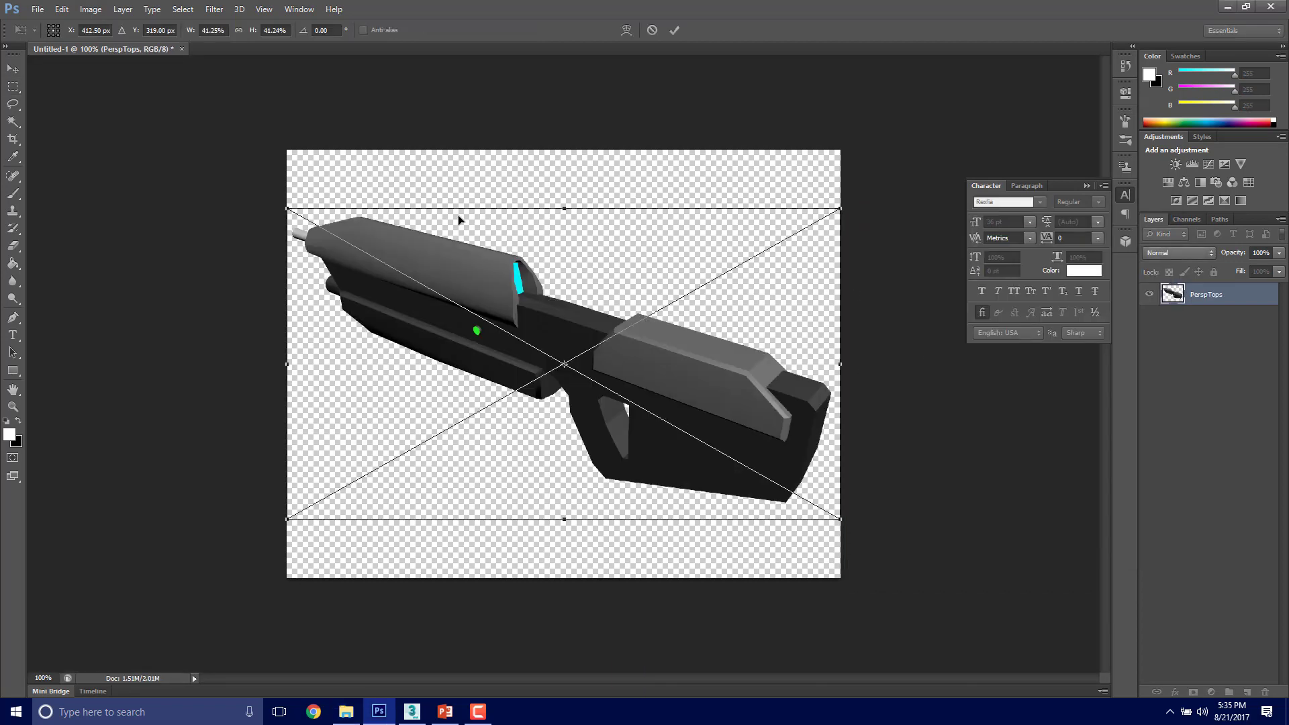
pyautogui.press('Return')
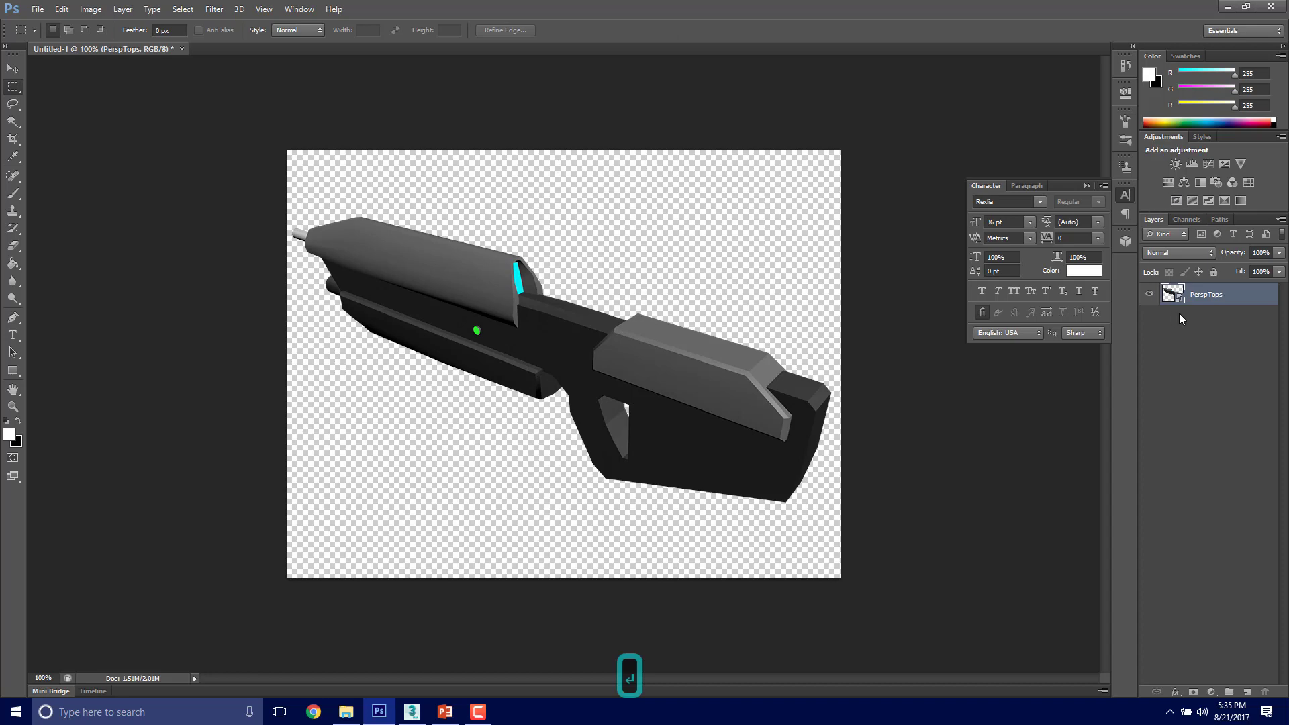
pyautogui.click(1213, 339)
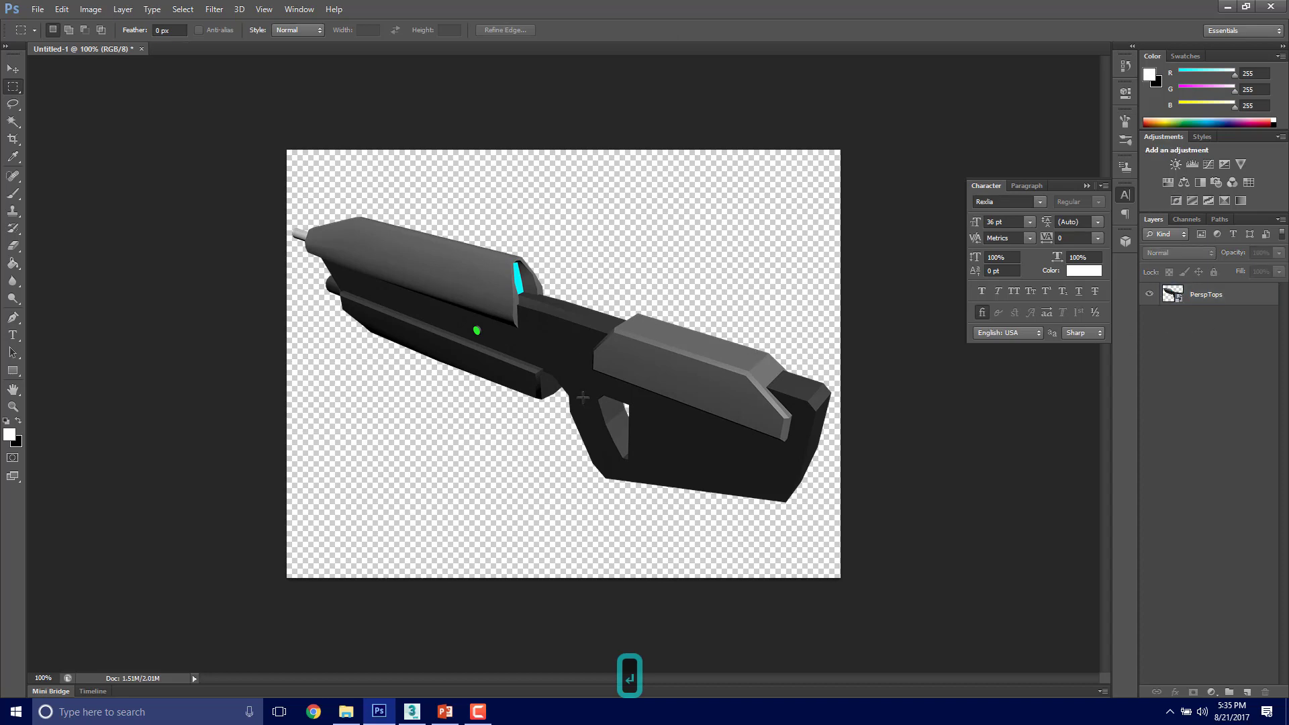
# Step: Place the LeftView and FrontView images from the rendering folder as new layers in the document
pyautogui.click(346, 712)
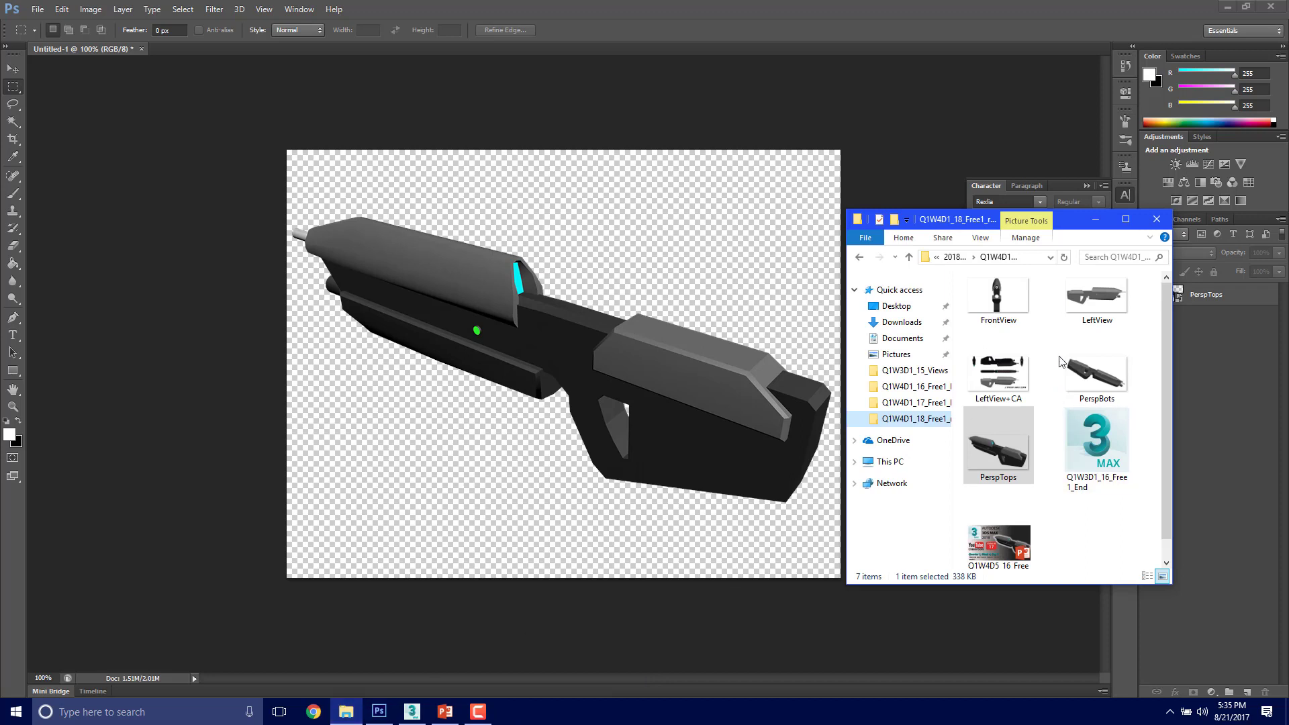
pyautogui.moveTo(1096, 295); pyautogui.dragTo(671, 277)
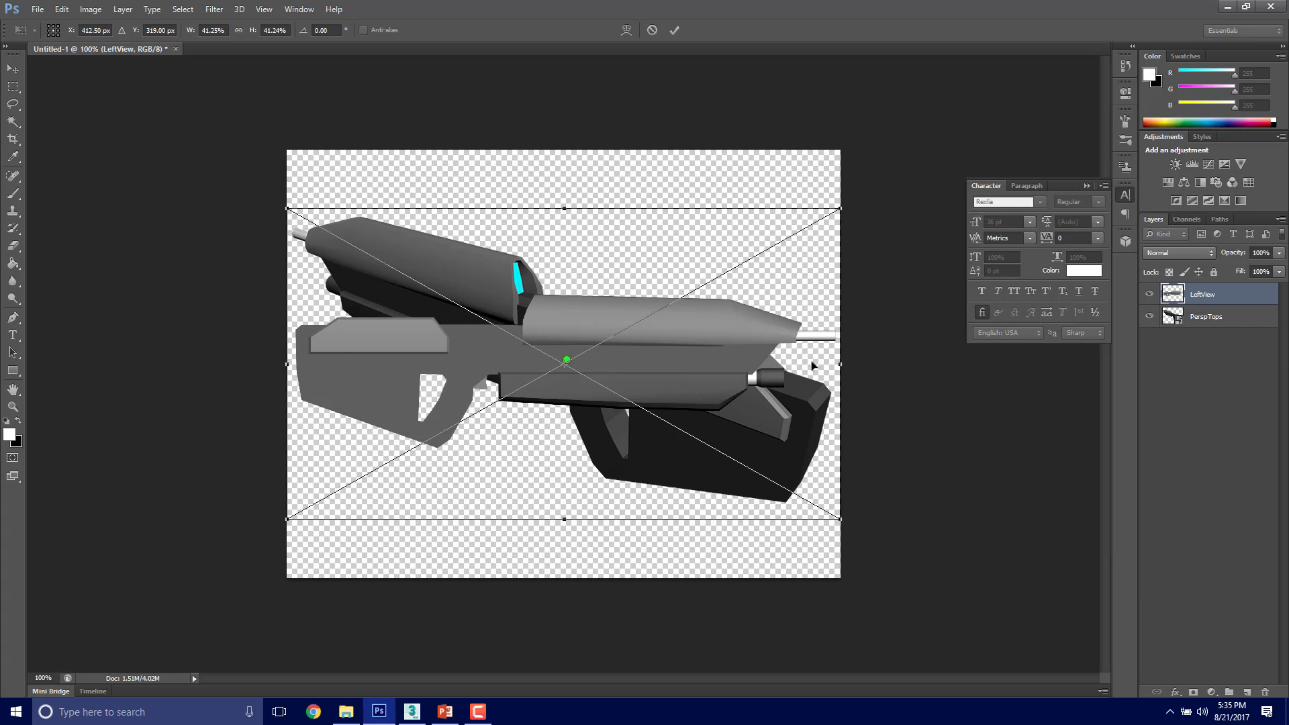
pyautogui.press('Return')
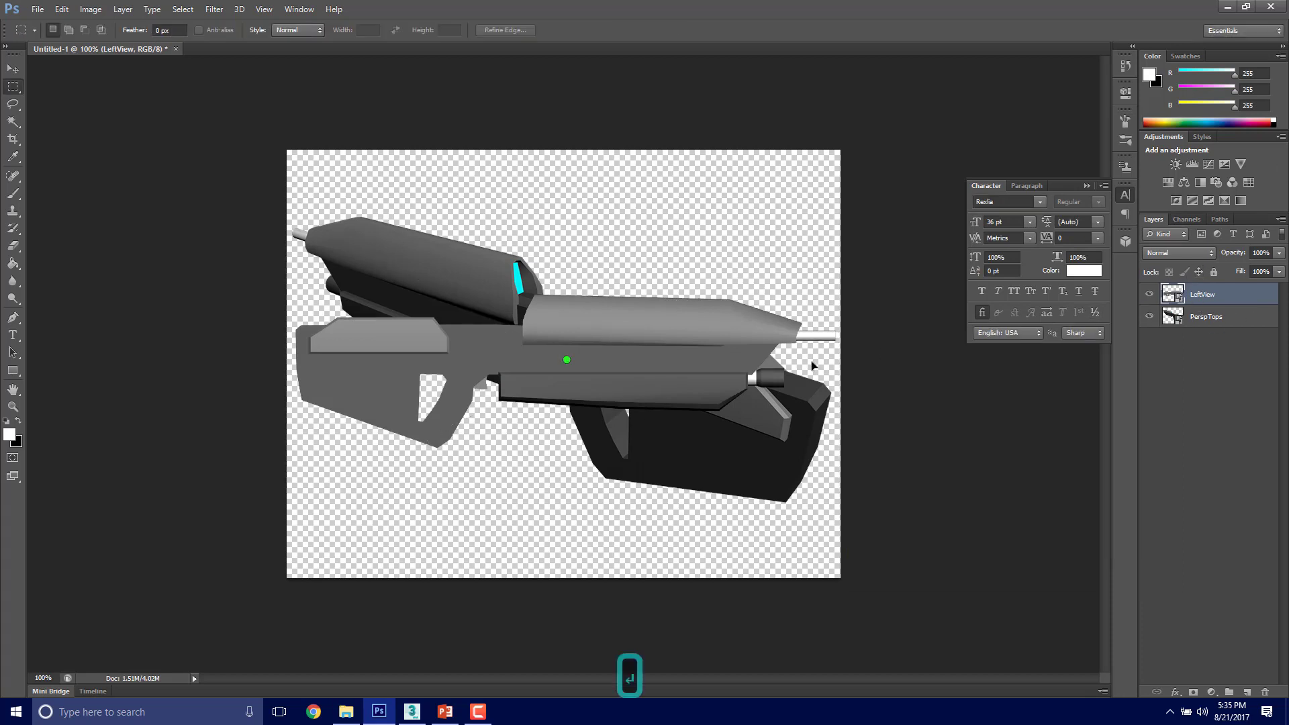
pyautogui.click(347, 713)
pyautogui.moveTo(998, 298); pyautogui.dragTo(621, 285)
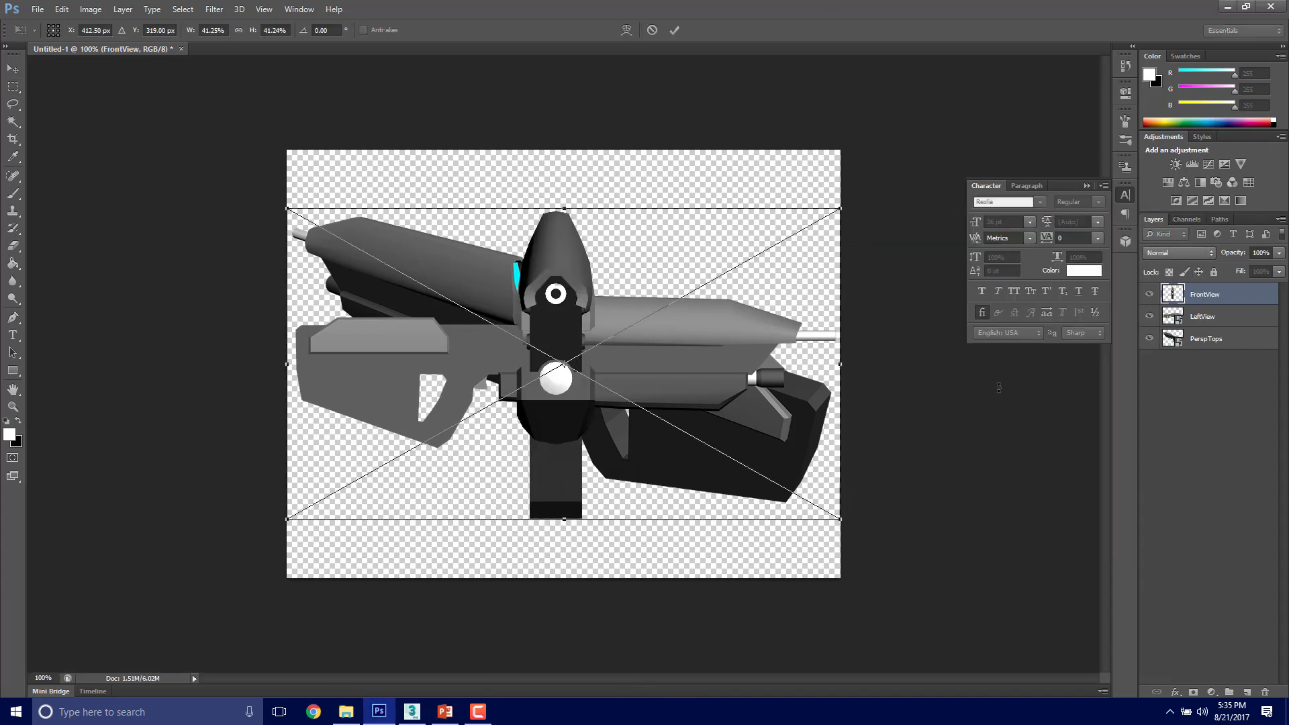
pyautogui.press('Return')
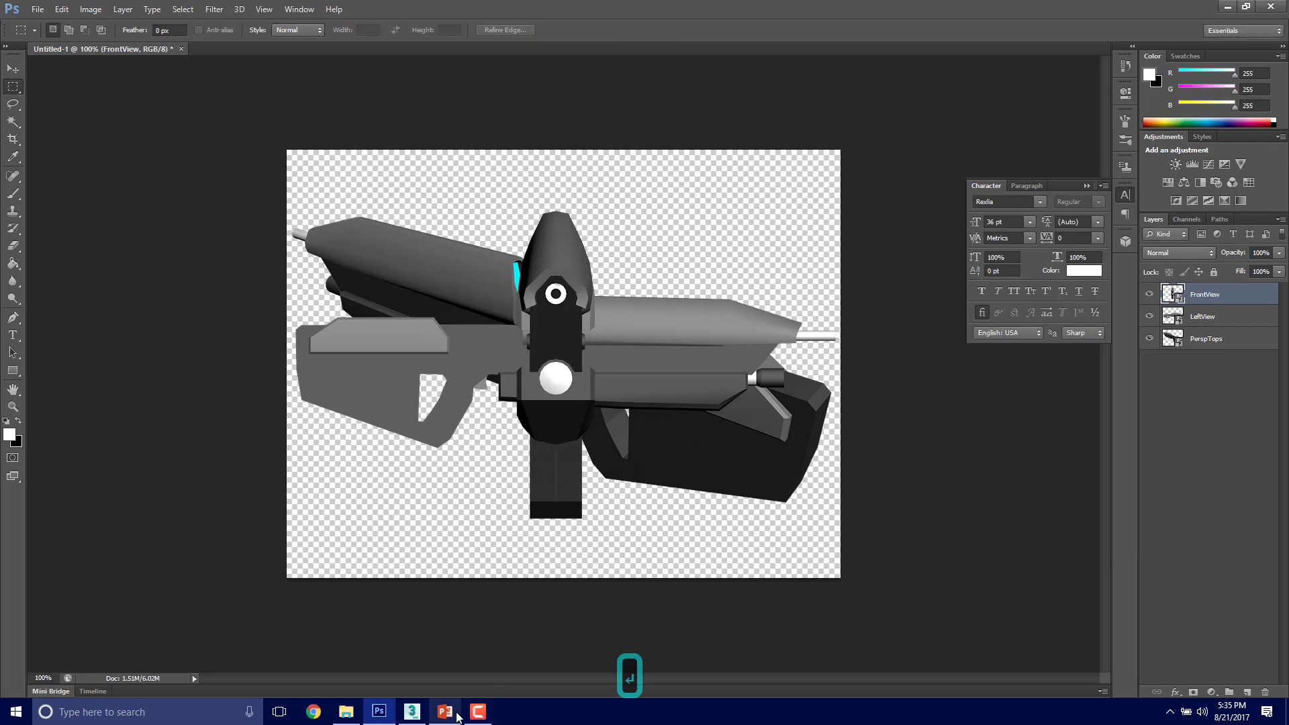
# Step: Place the PerspBots image from the rendering folder as a new layer above FrontView
pyautogui.click(346, 714)
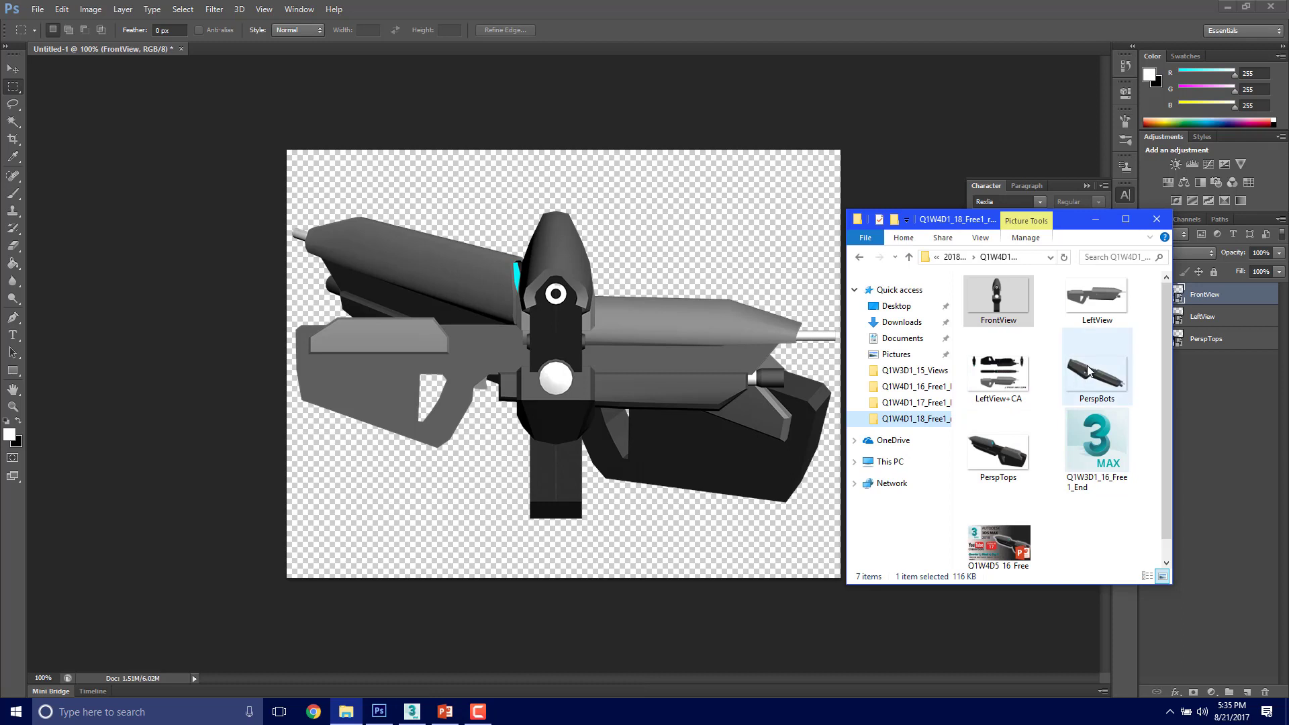
pyautogui.moveTo(1095, 373); pyautogui.dragTo(723, 379)
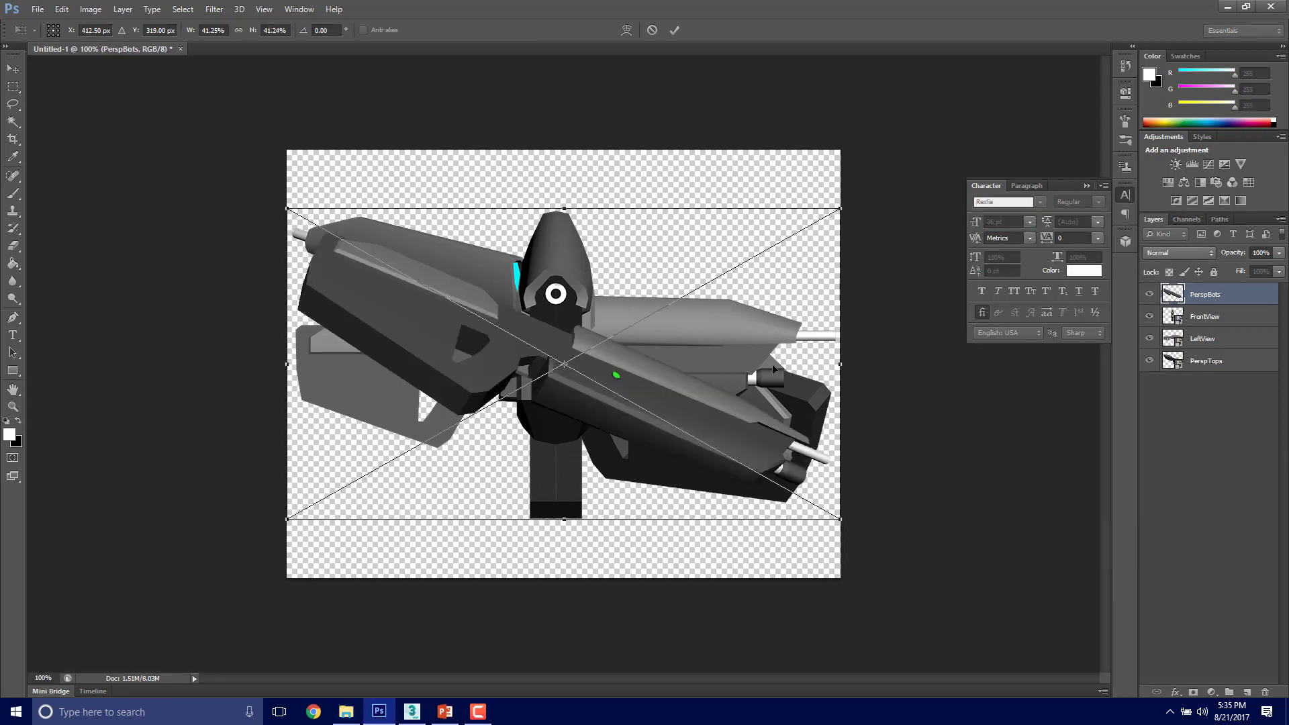
pyautogui.press('Return')
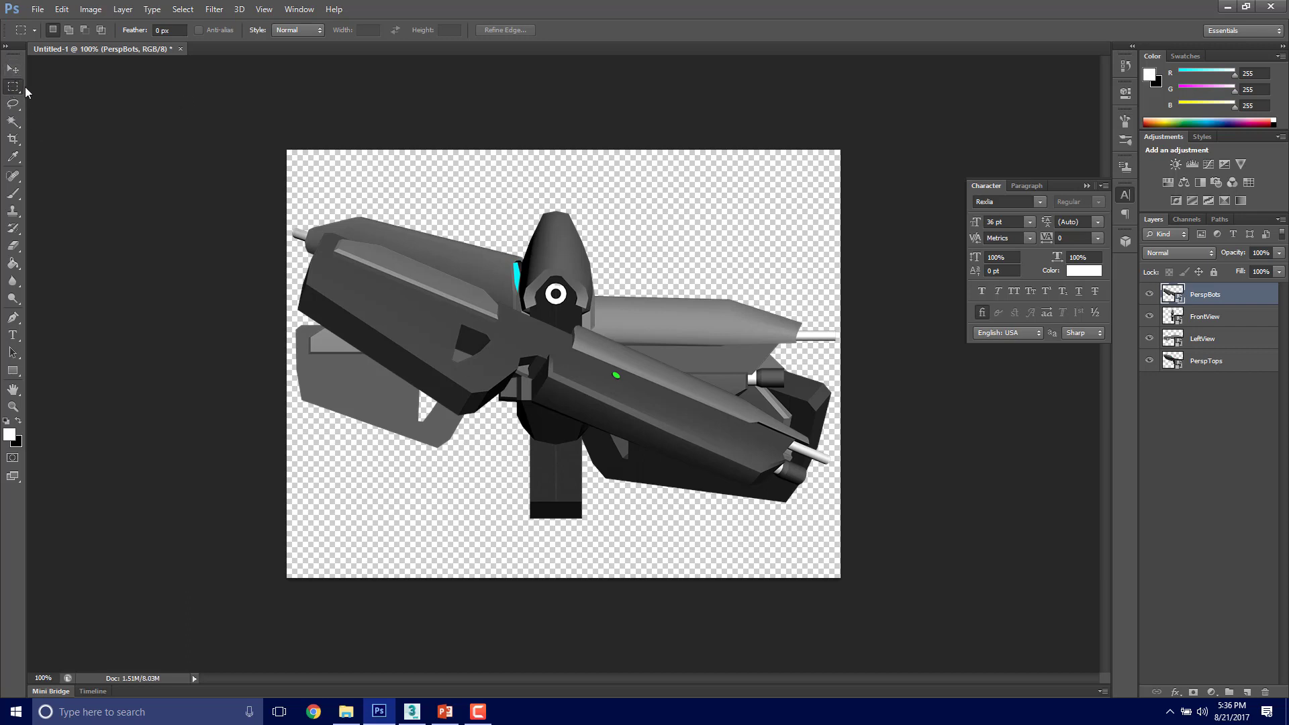
# Step: Scale the PerspBots image down with Free Transform, keeping its lower-right corner in place
pyautogui.click(12, 68)
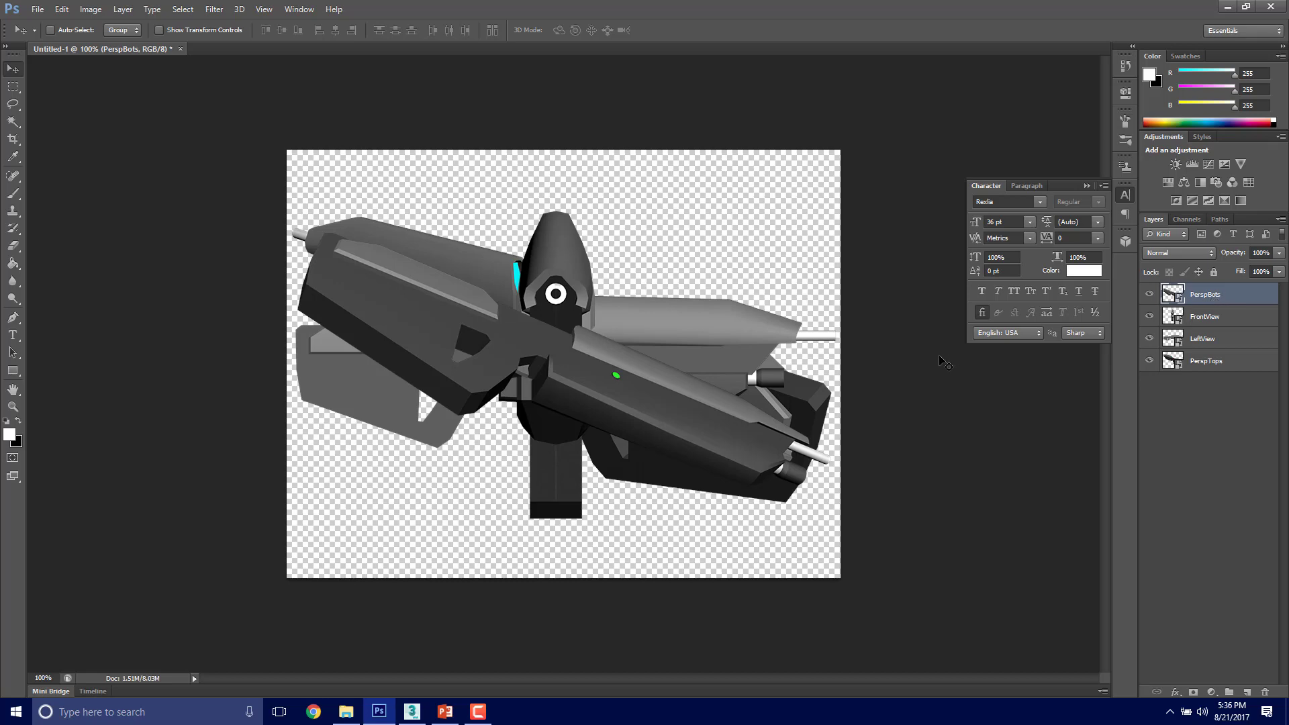
pyautogui.hotkey('ctrl', 't')
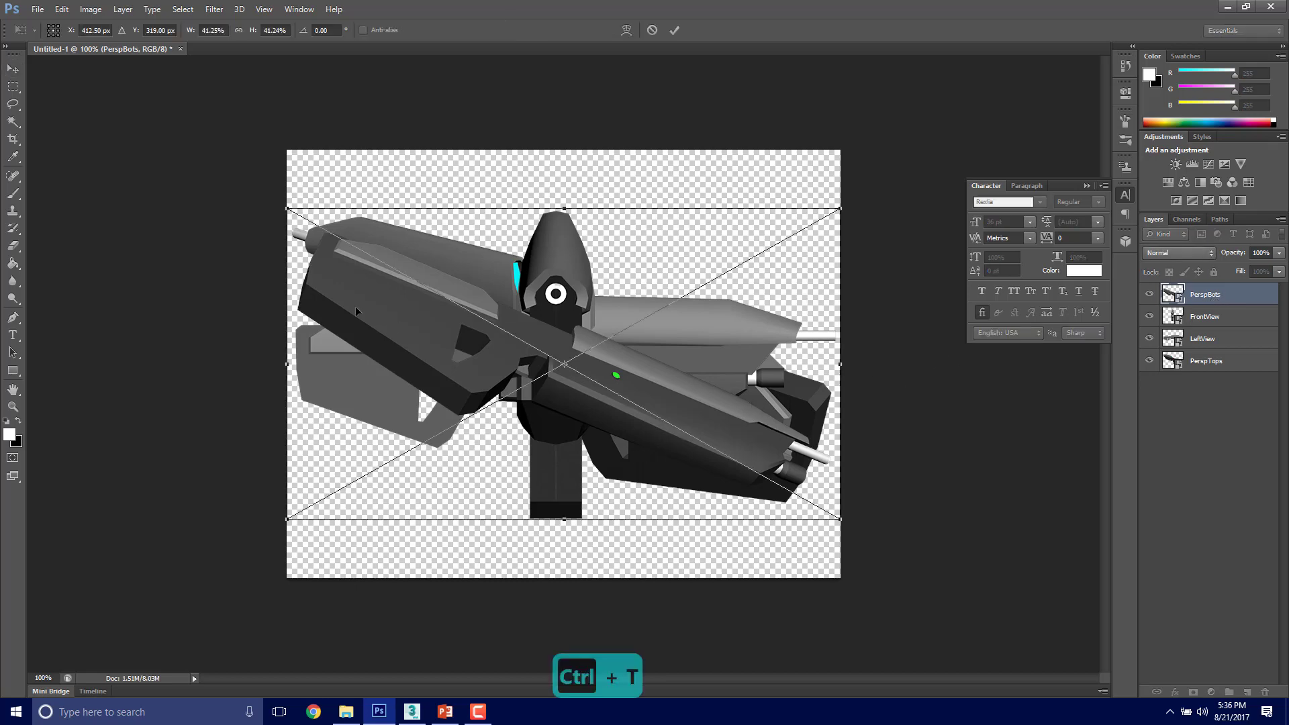
pyautogui.moveTo(289, 210); pyautogui.dragTo(483, 266)
pyautogui.press('Return')
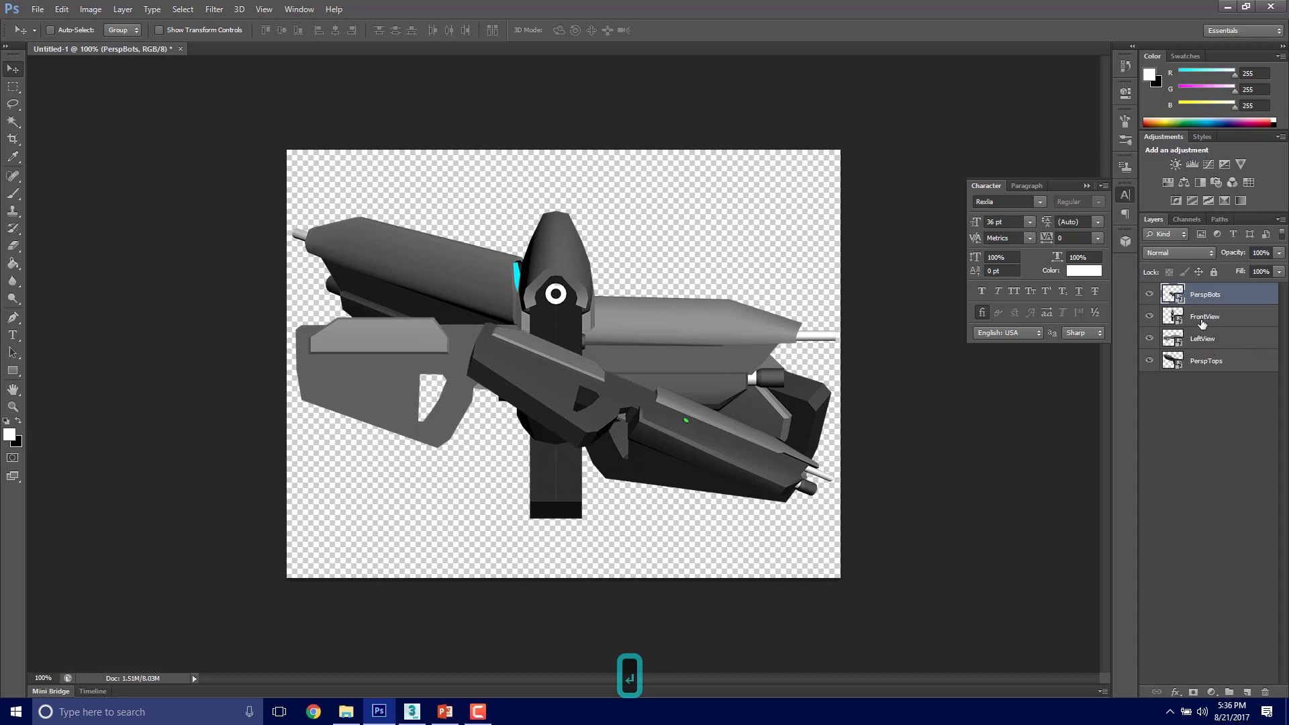
# Step: Move the PerspTops layer to the top of the layer stack and hide the PerspBots, FrontView and LeftView layers
pyautogui.click(1201, 366)
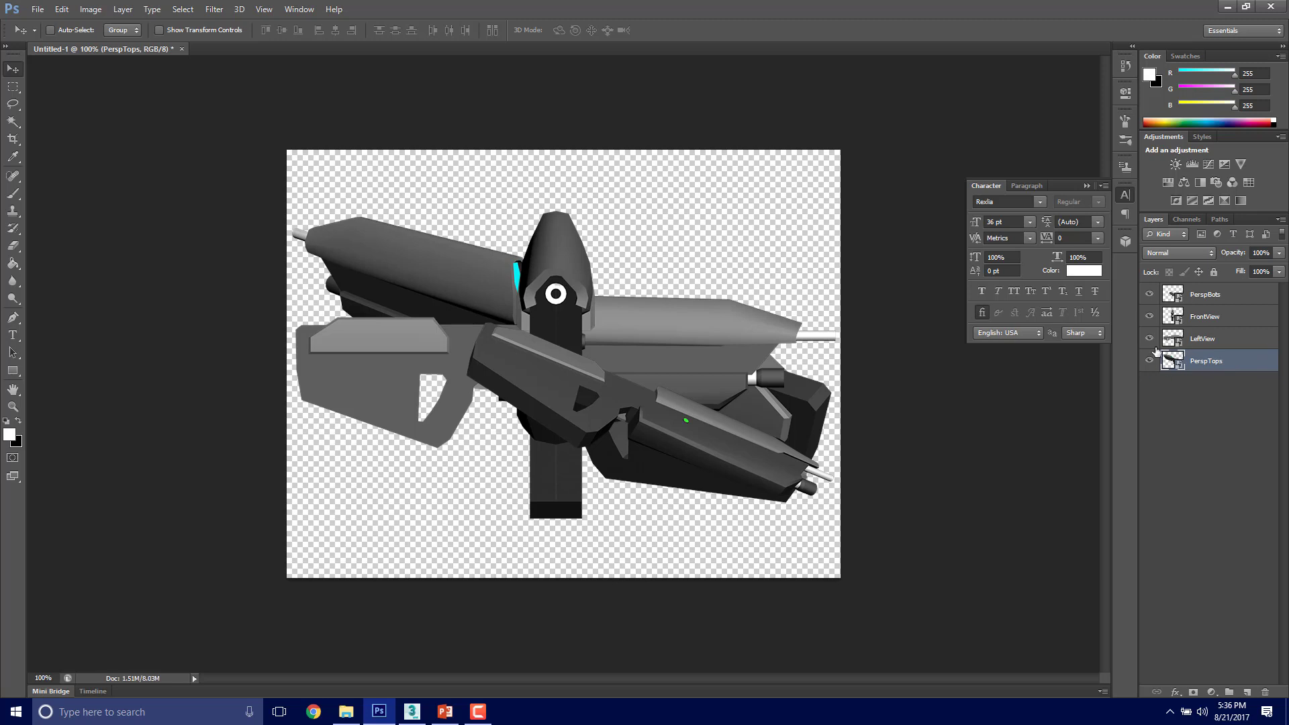
pyautogui.moveTo(1243, 367); pyautogui.dragTo(1234, 289)
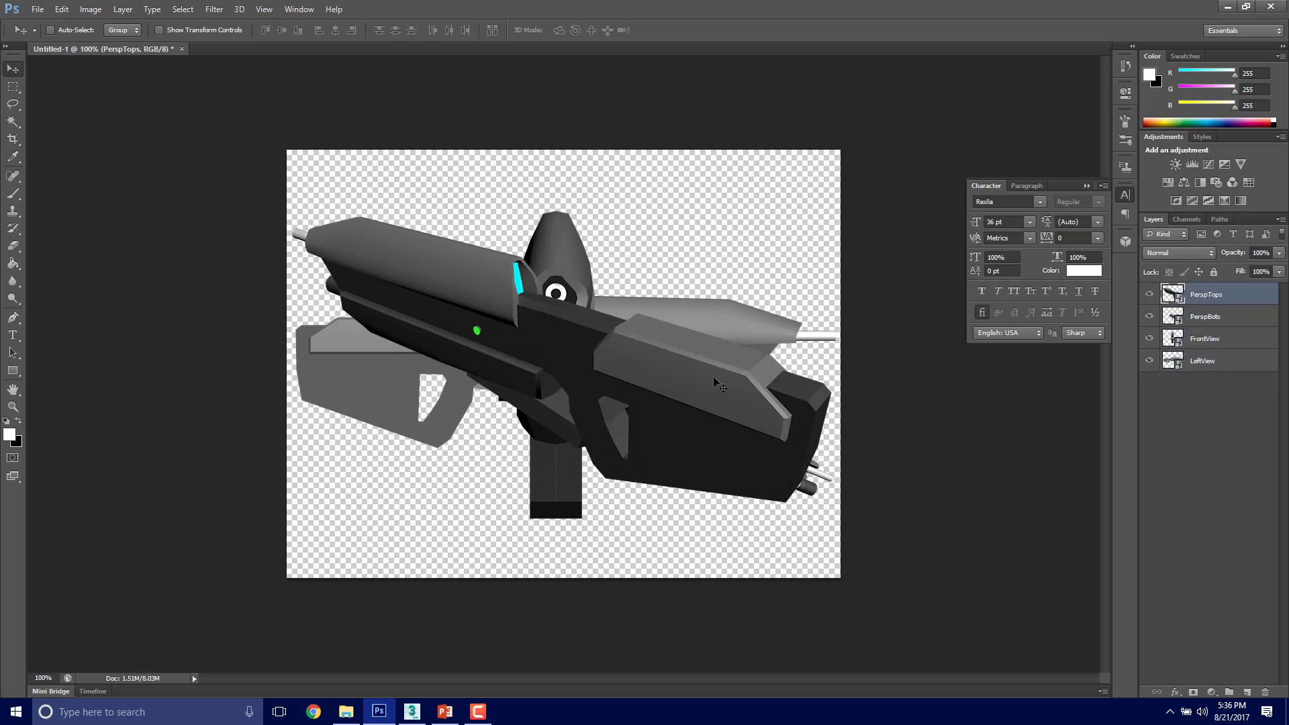
pyautogui.click(1151, 317)
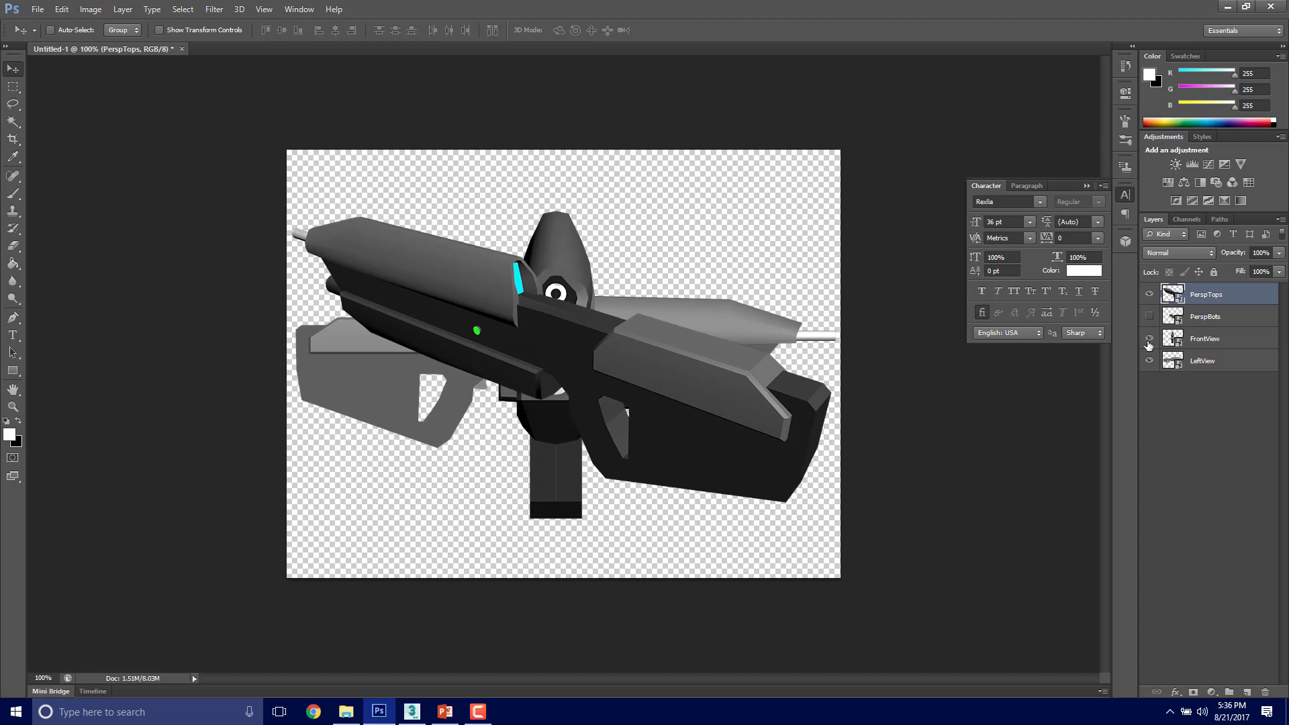
pyautogui.click(1150, 339)
pyautogui.click(1150, 361)
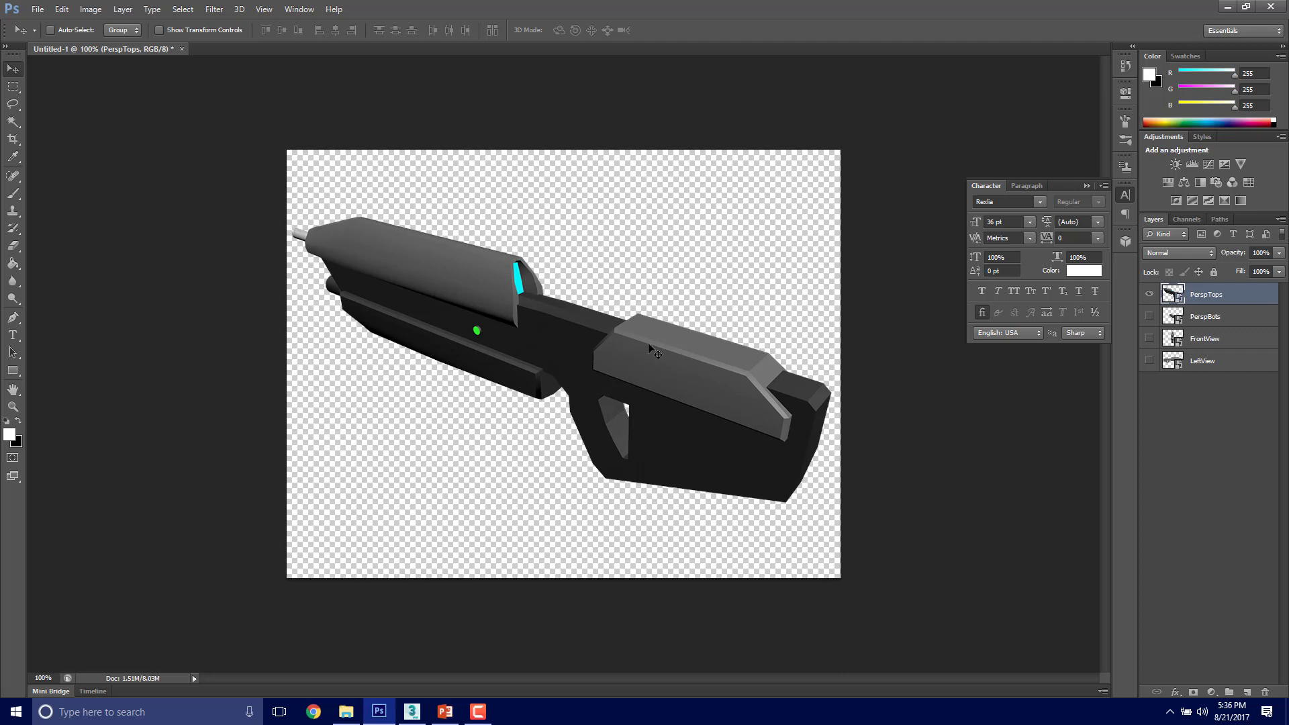
# Step: Shift the PerspTops image slightly down the canvas with Free Transform, to about X 412.50 px and Y 345 px
pyautogui.hotkey('ctrl', 't')
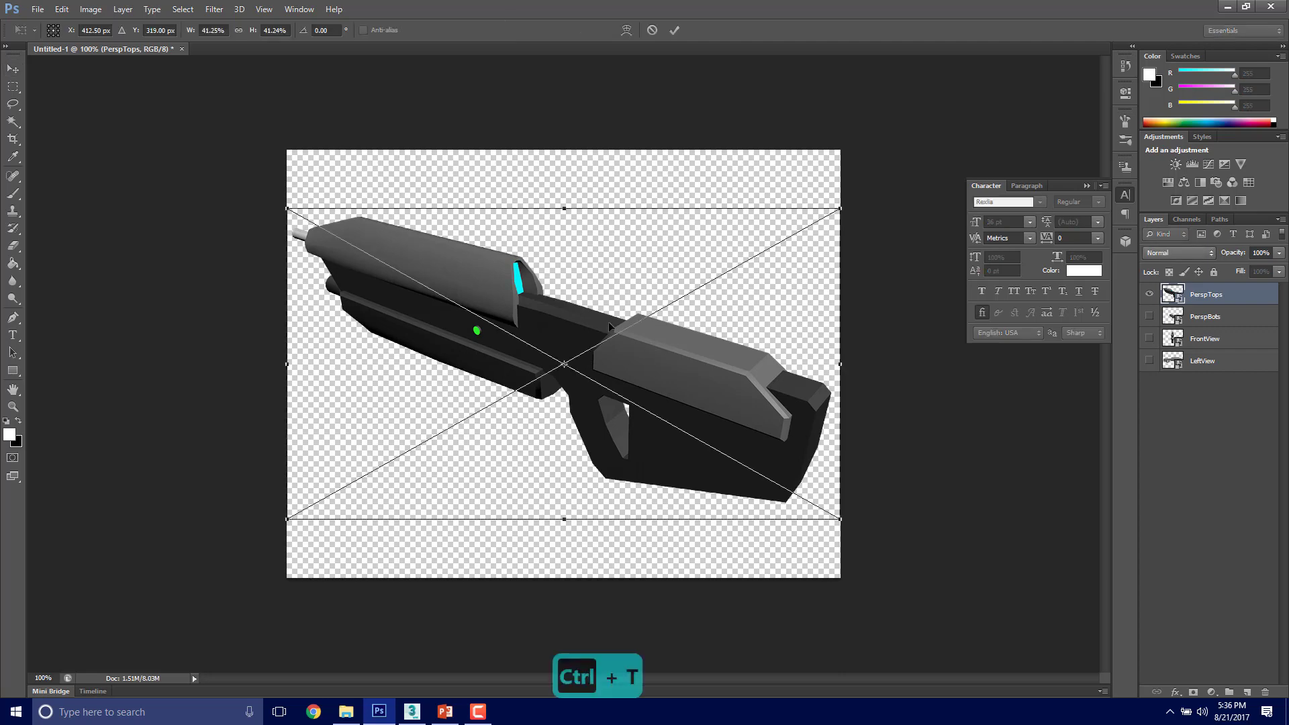
pyautogui.moveTo(608, 333); pyautogui.dragTo(608, 390)
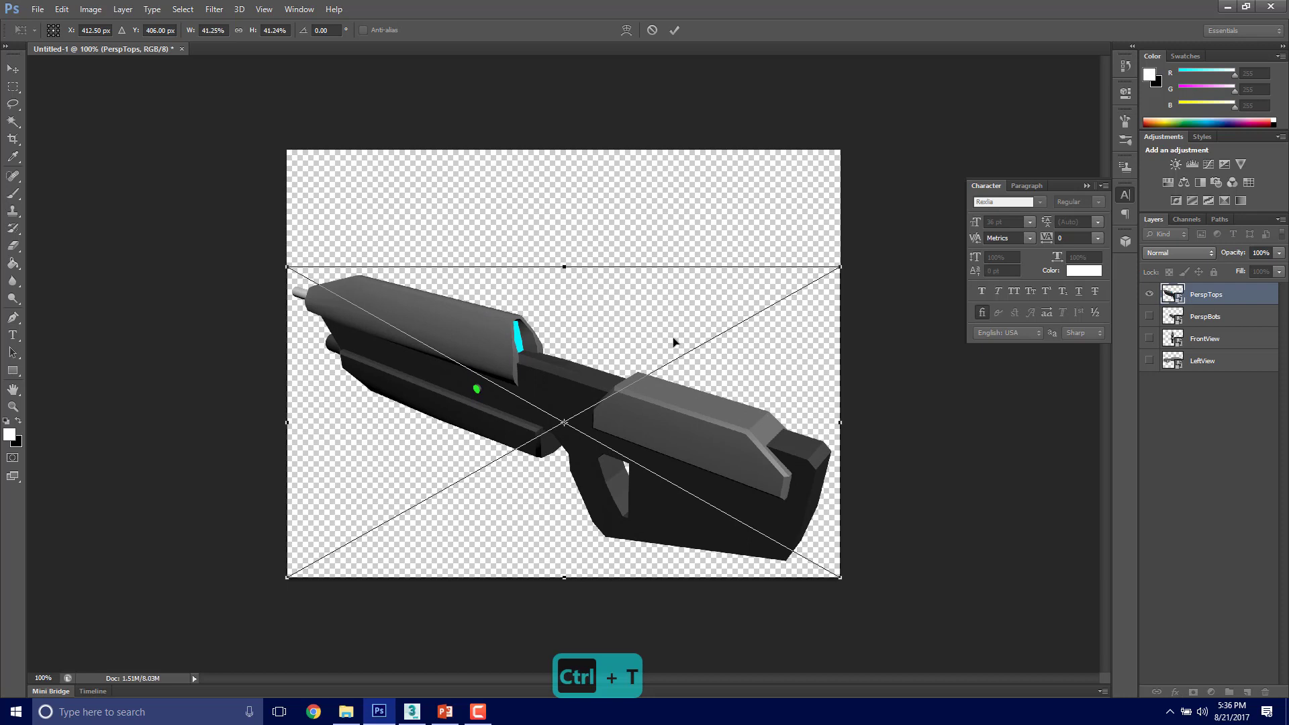
pyautogui.moveTo(602, 380); pyautogui.dragTo(603, 340)
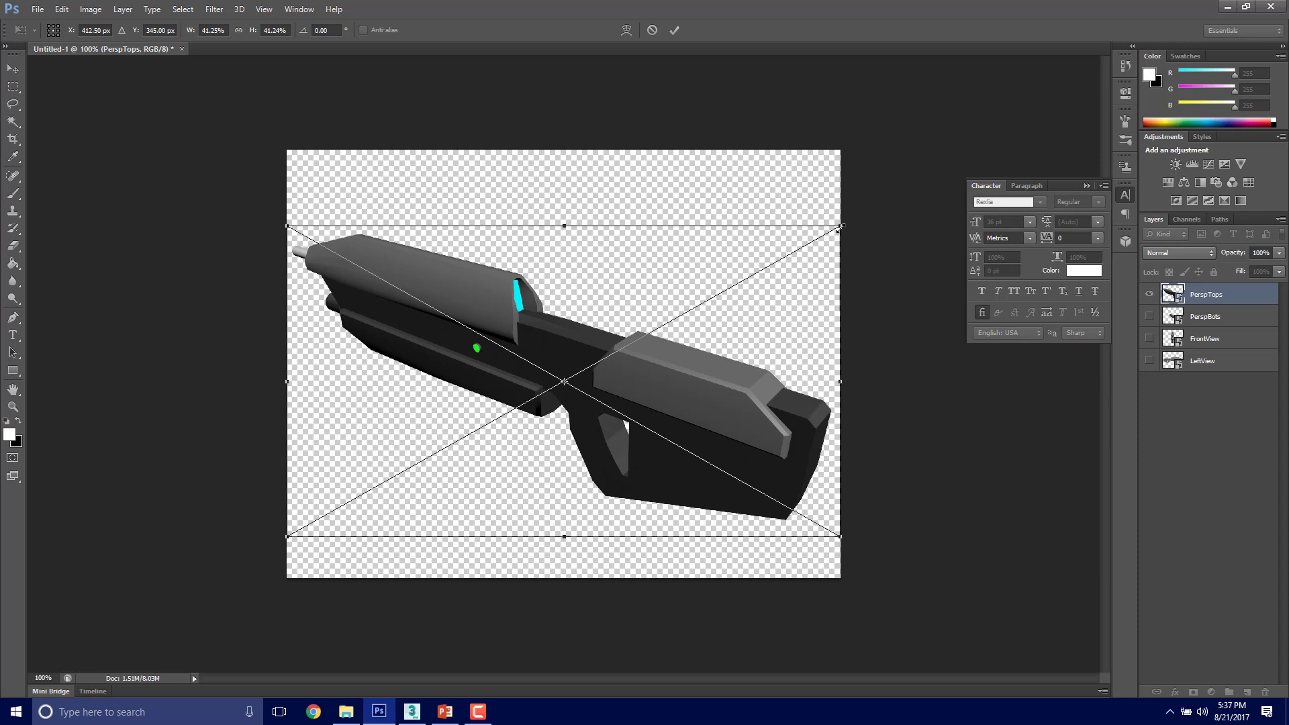
pyautogui.press('Return')
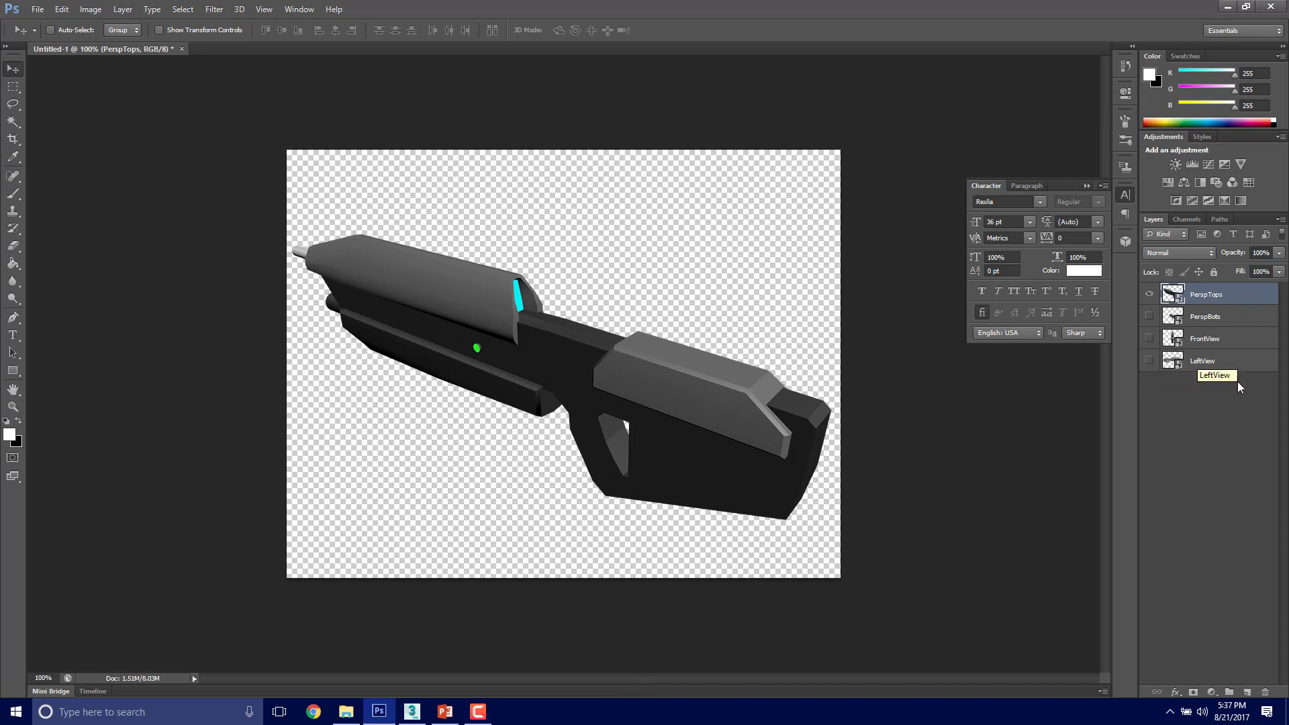
# Step: Move the PerspBots layer to the bottom of the layer stack and show the FrontView and LeftView layers again
pyautogui.click(1219, 319)
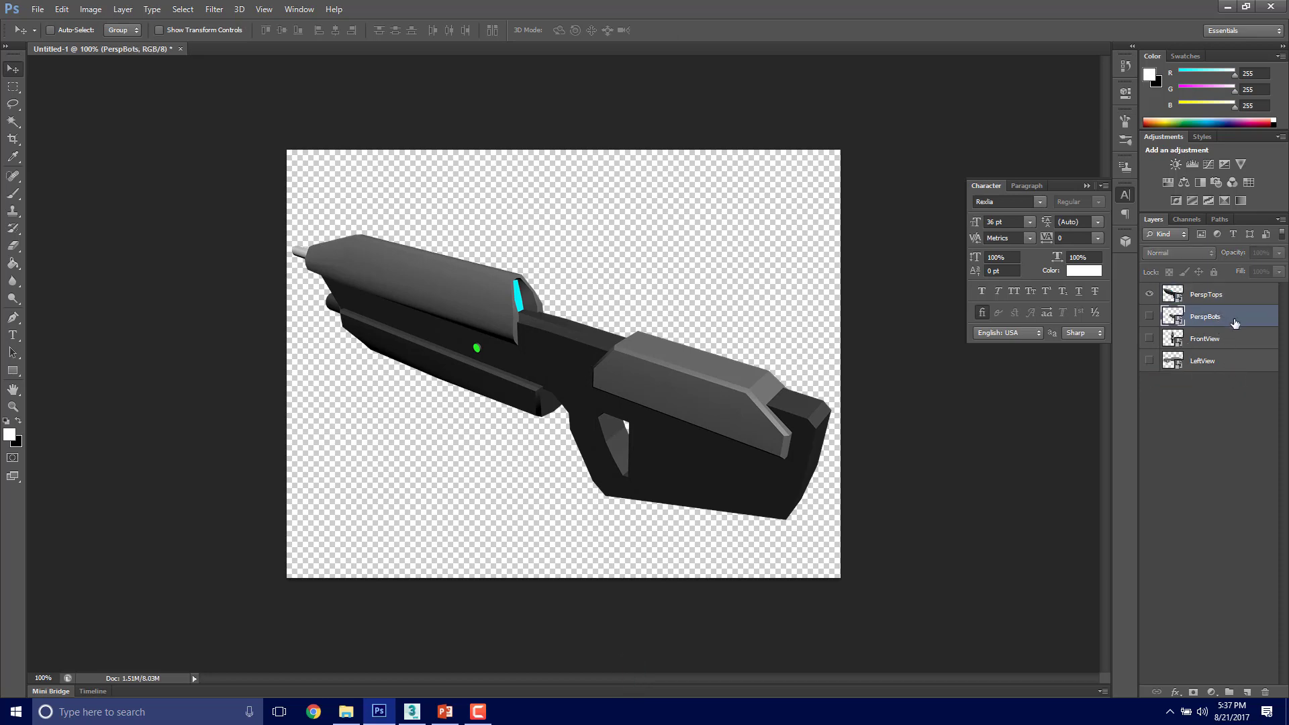
pyautogui.moveTo(1237, 377); pyautogui.dragTo(1237, 377)
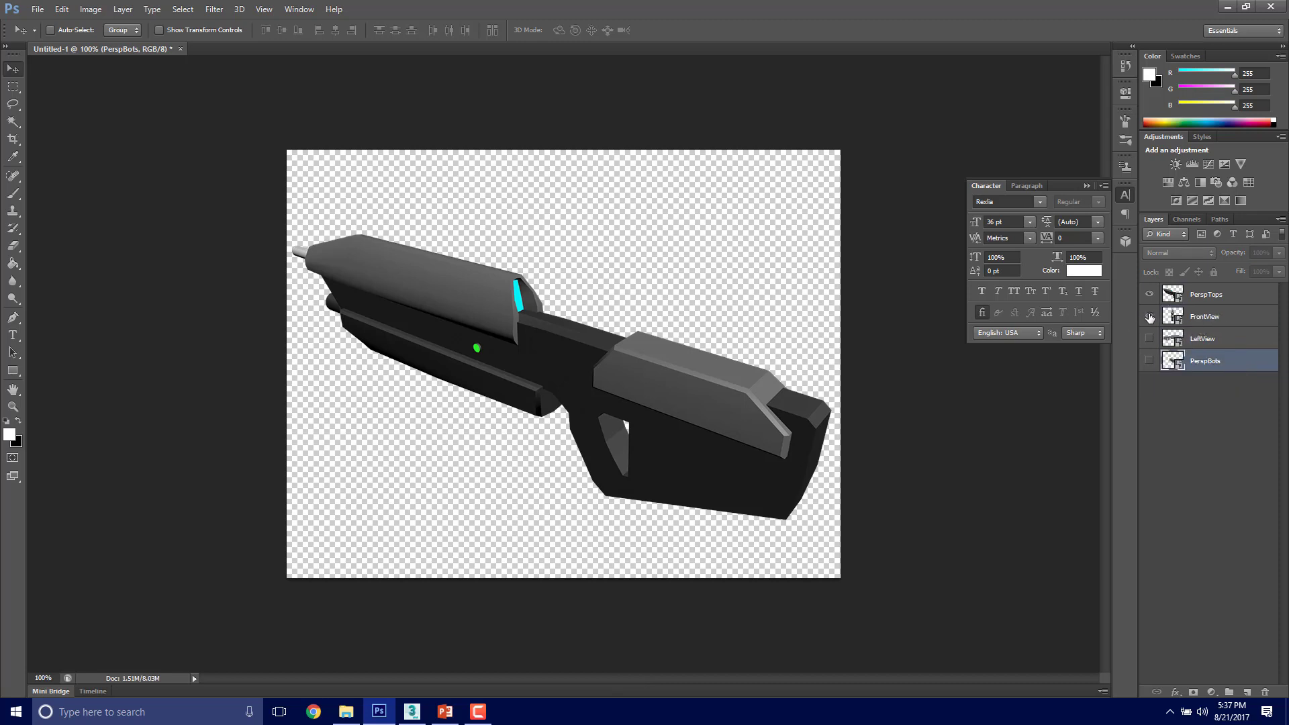
pyautogui.click(1150, 317)
pyautogui.click(1151, 339)
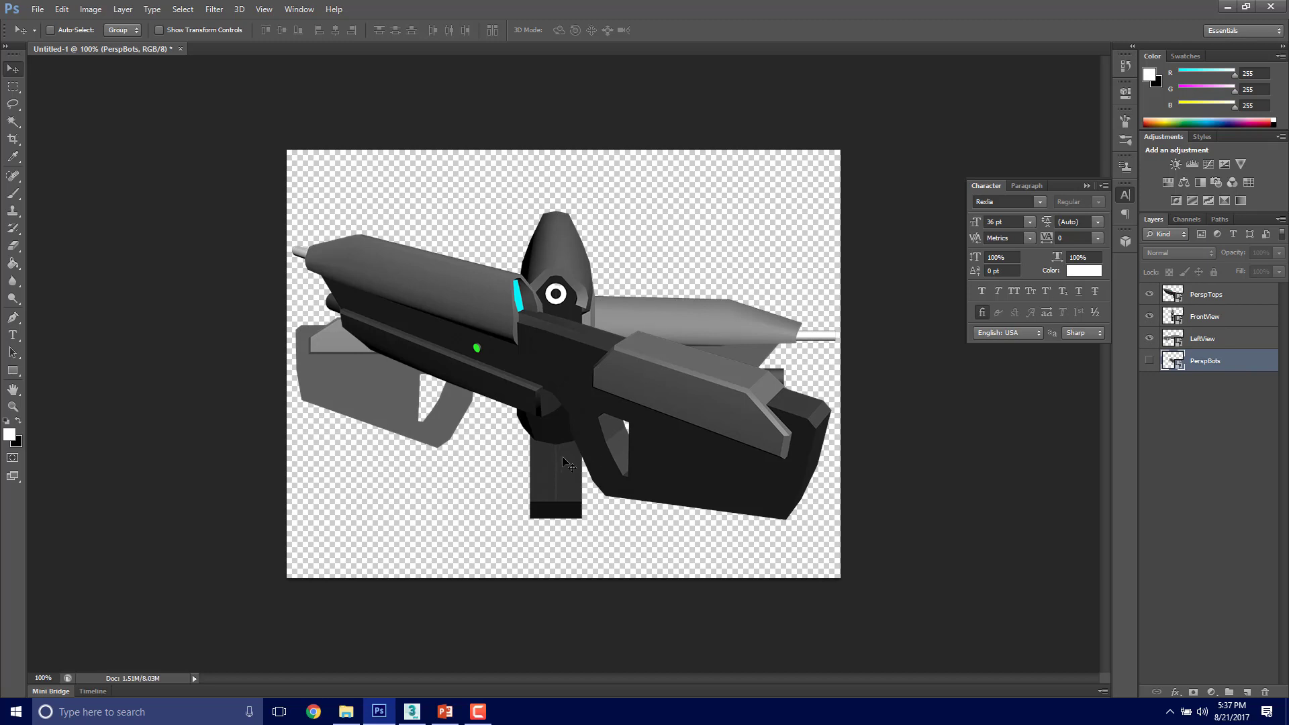
# Step: Scale the LeftView image down to about 21% and place it in the lower-left corner of the canvas
pyautogui.click(1211, 344)
pyautogui.hotkey('ctrl', 't')
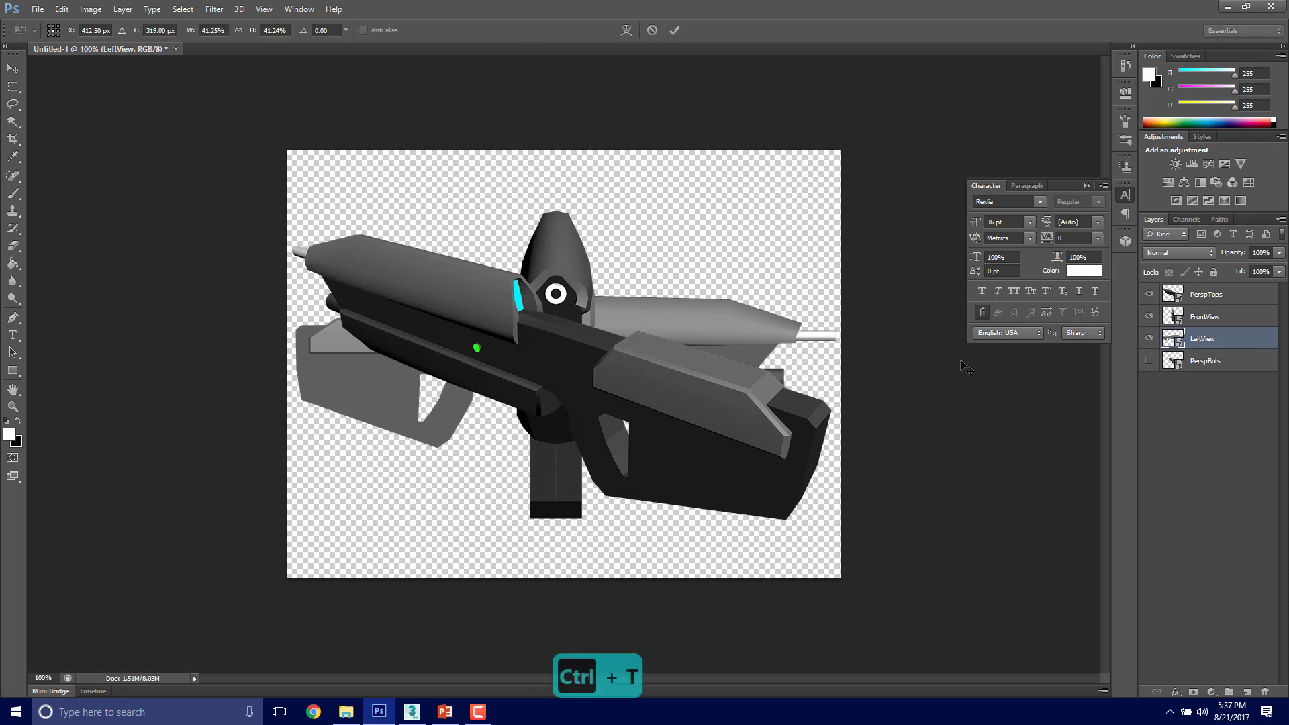
pyautogui.keyDown('shift'); pyautogui.moveTo(845, 208); pyautogui.dragTo(569, 339); pyautogui.keyUp('shift')
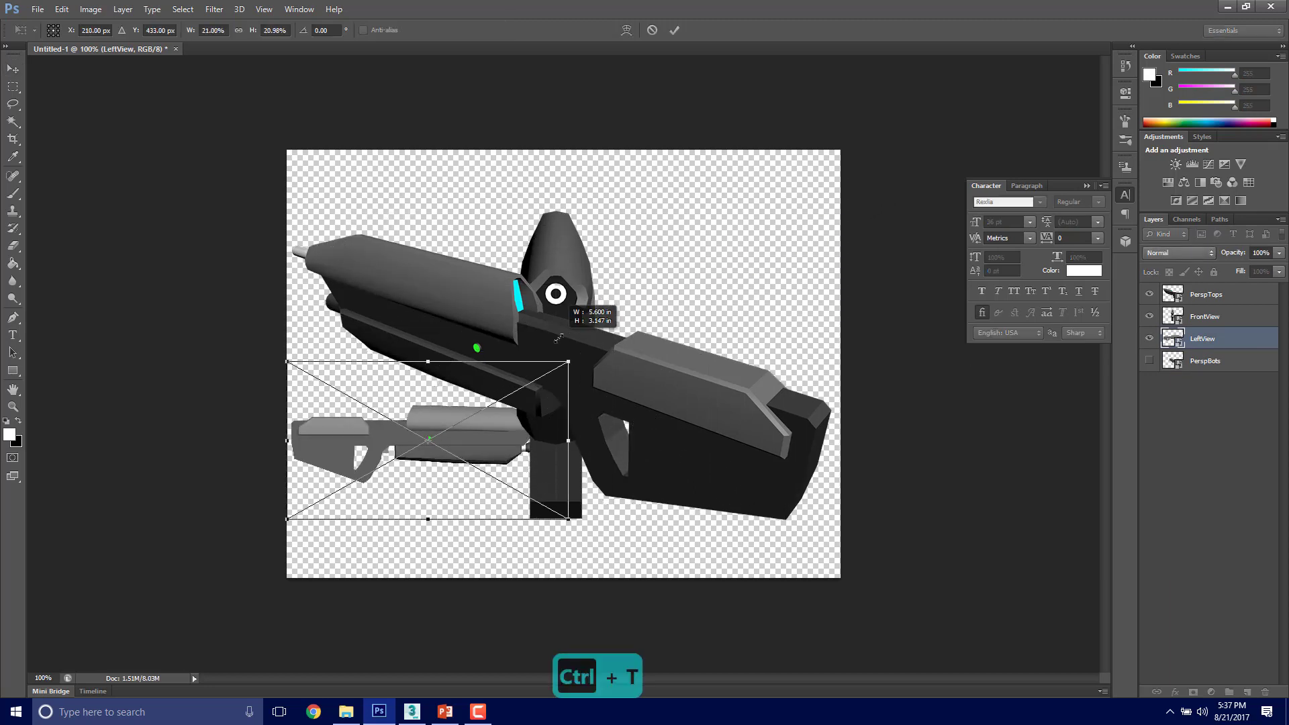
pyautogui.moveTo(441, 400); pyautogui.dragTo(492, 425)
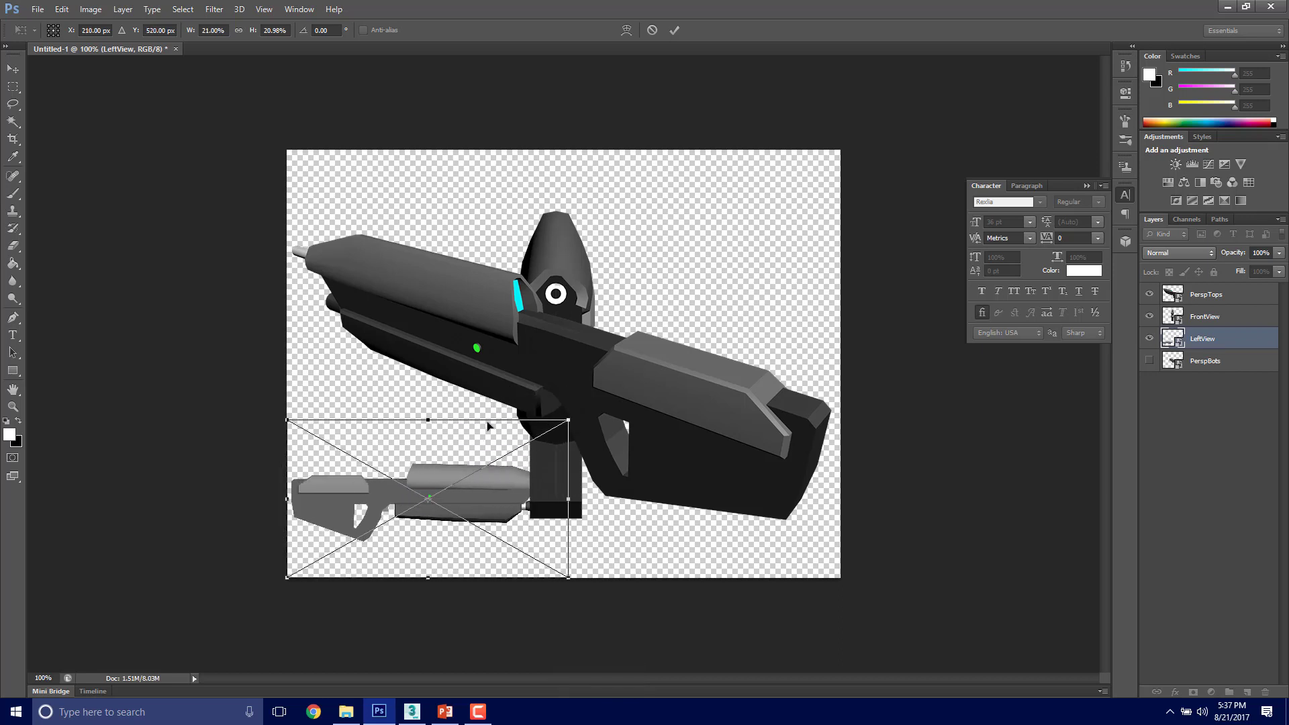
pyautogui.press('Return')
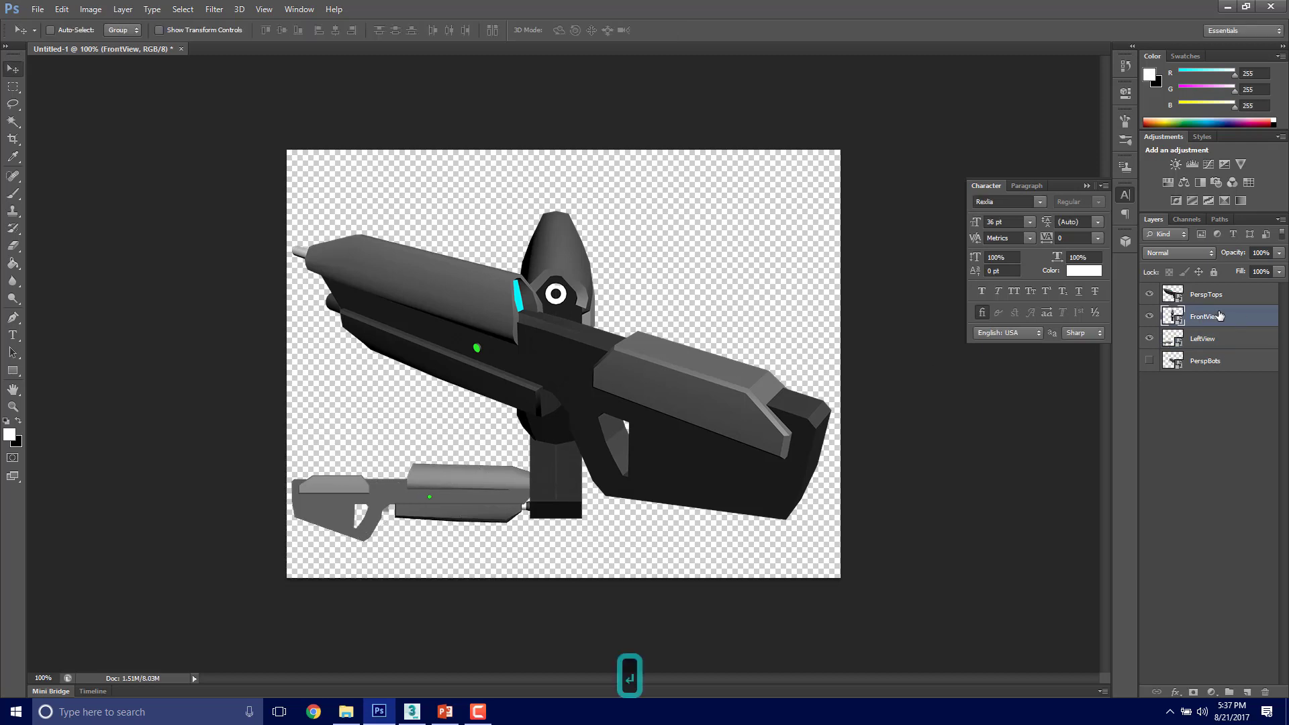
# Step: Scale the FrontView image down to roughly half size and place it in the upper-right corner of the canvas
pyautogui.click(1219, 318)
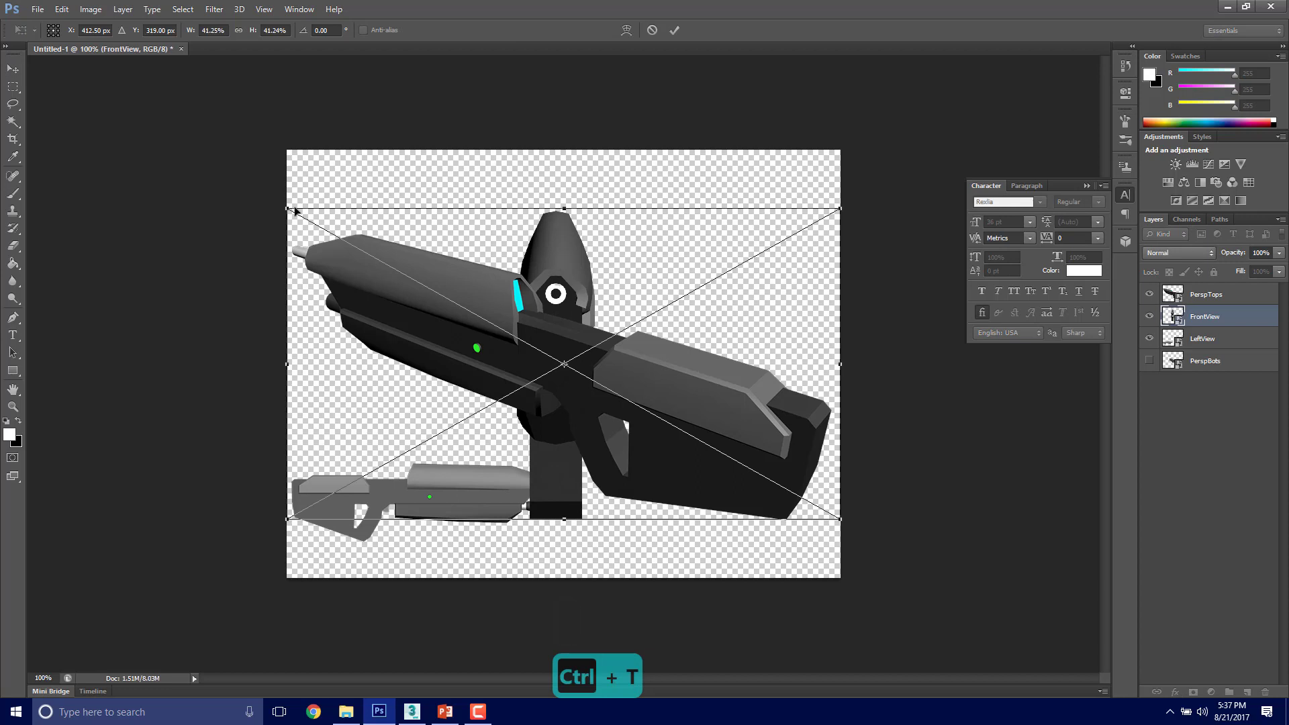
pyautogui.moveTo(283, 206); pyautogui.dragTo(551, 357)
pyautogui.moveTo(737, 417); pyautogui.dragTo(816, 213)
pyautogui.press('Return')
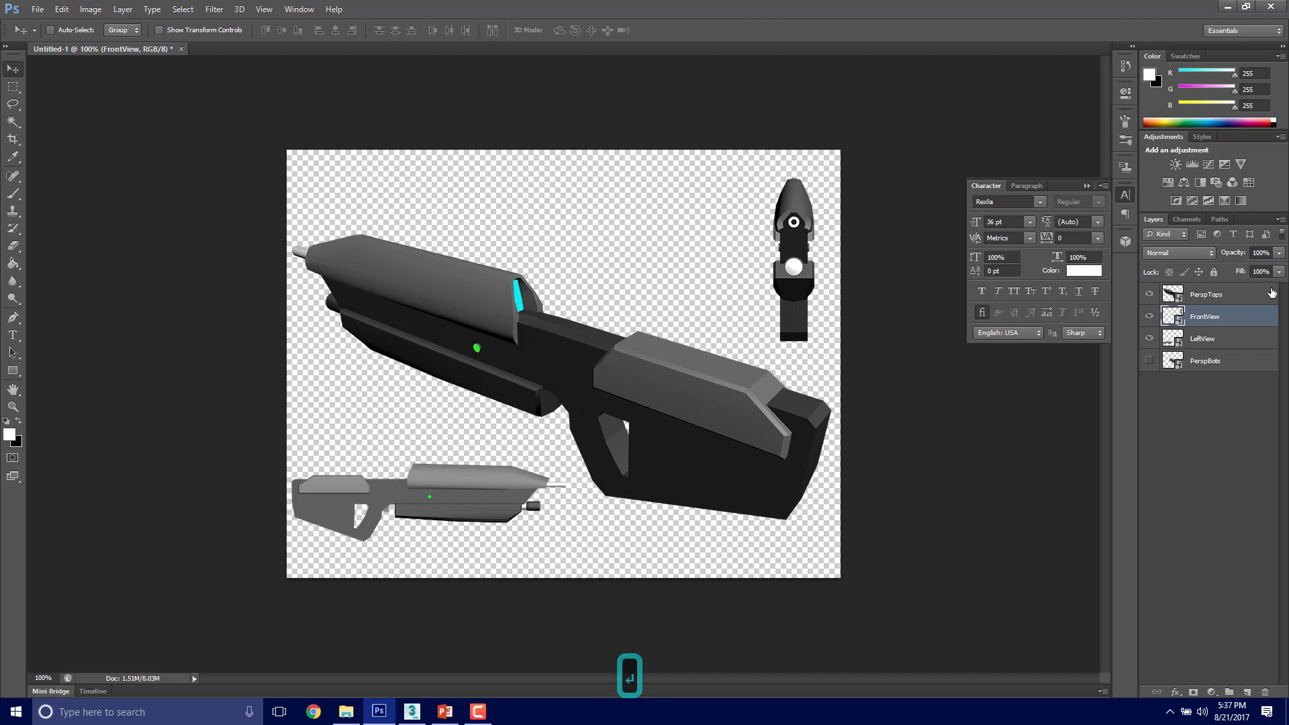
# Step: Move the LeftView rifle to the upper part of the canvas, directly beside the front view
pyautogui.click(1215, 336)
pyautogui.moveTo(457, 489); pyautogui.dragTo(659, 224)
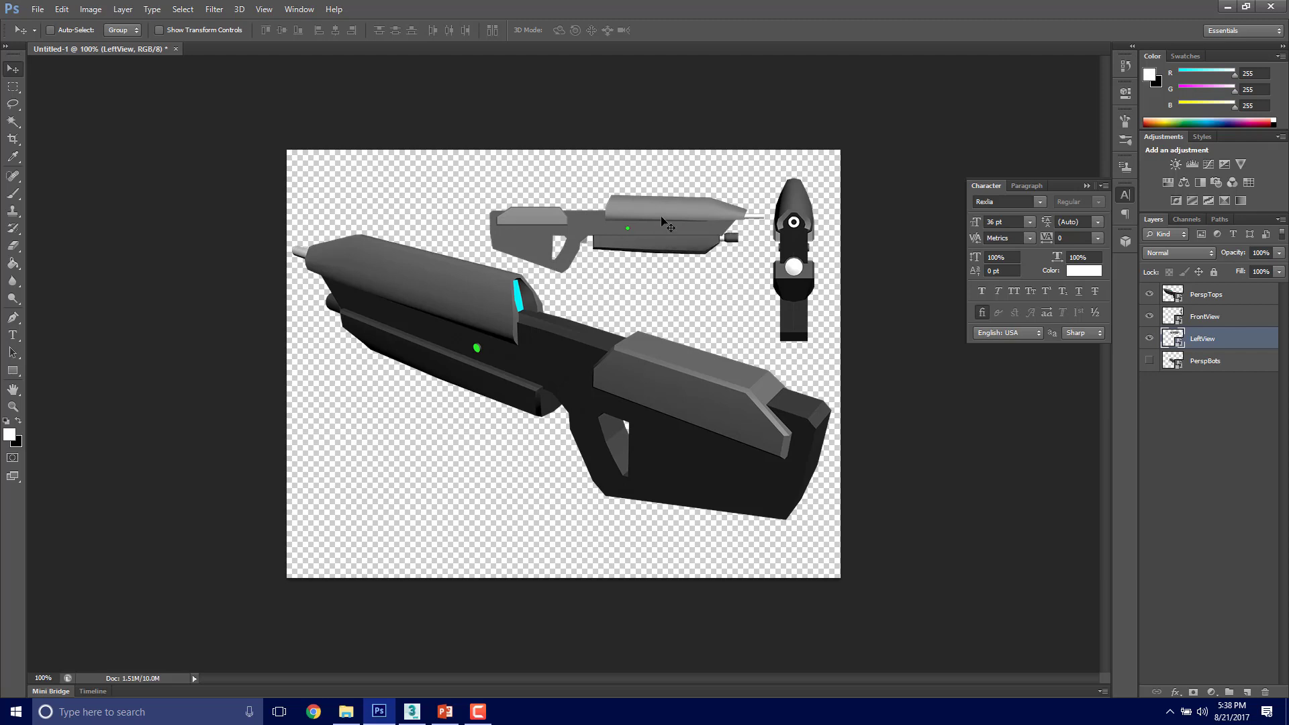
# Step: Flip the LeftView rifle horizontally and shift it slightly down and left beside the front view
pyautogui.hotkey('ctrl', 't')
pyautogui.rightClick(662, 221)
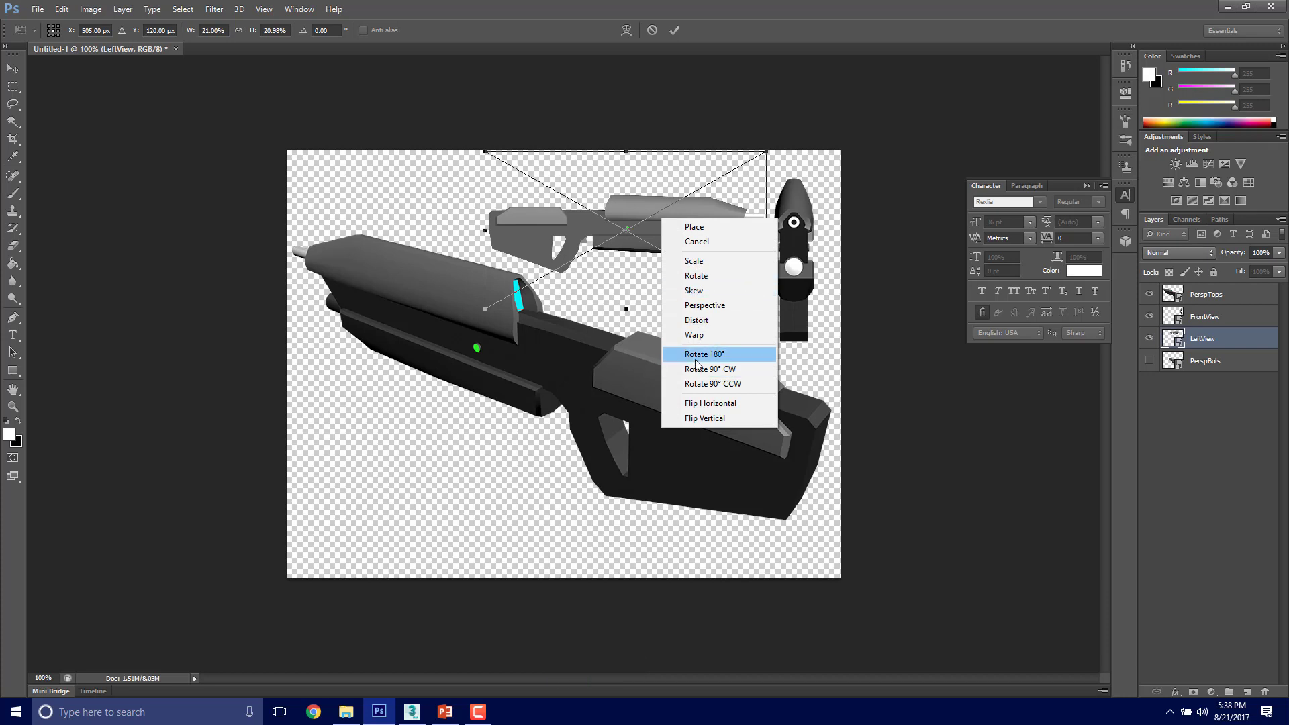
pyautogui.click(700, 403)
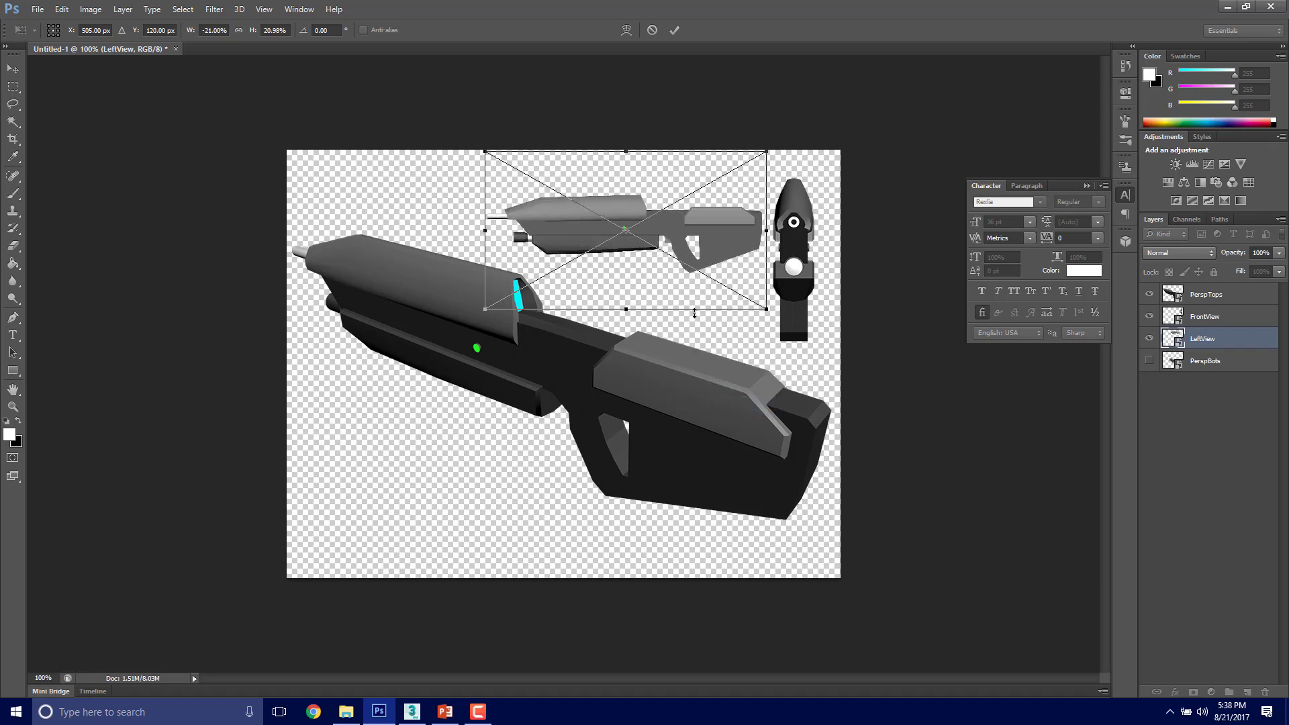
pyautogui.press('Return')
pyautogui.moveTo(668, 225); pyautogui.dragTo(659, 228)
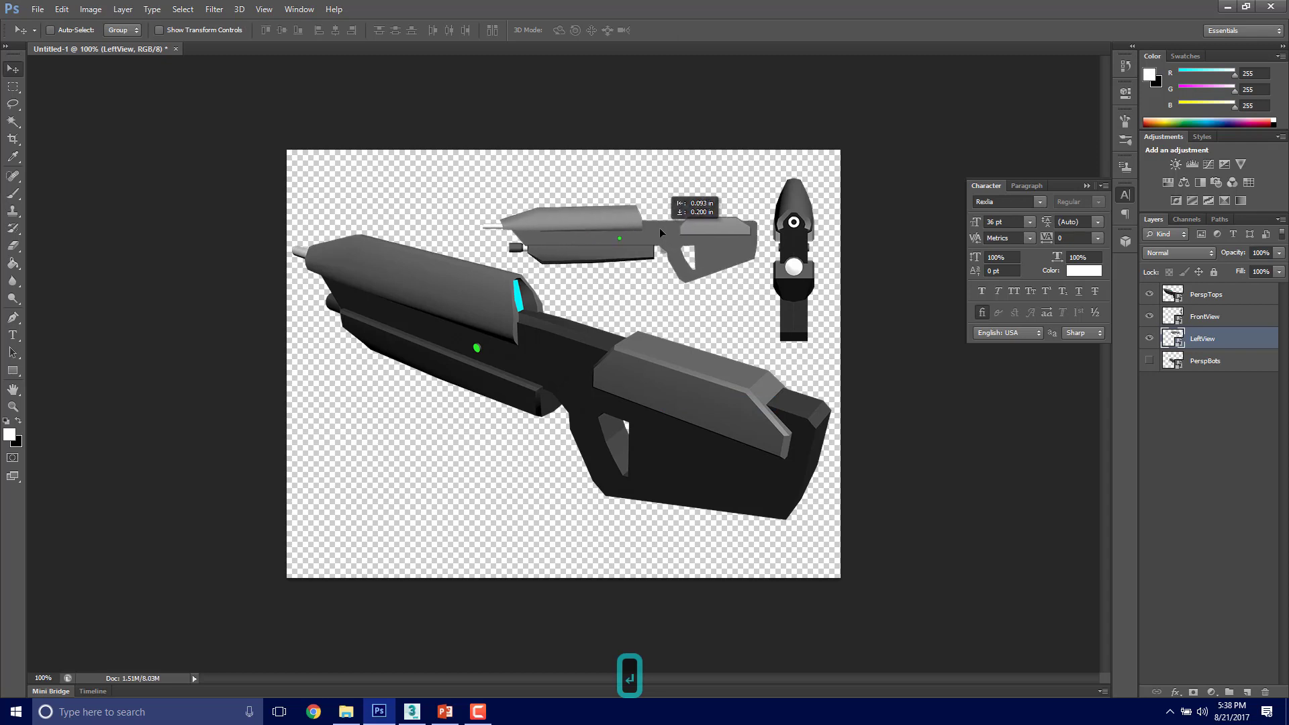
pyautogui.press('Return')
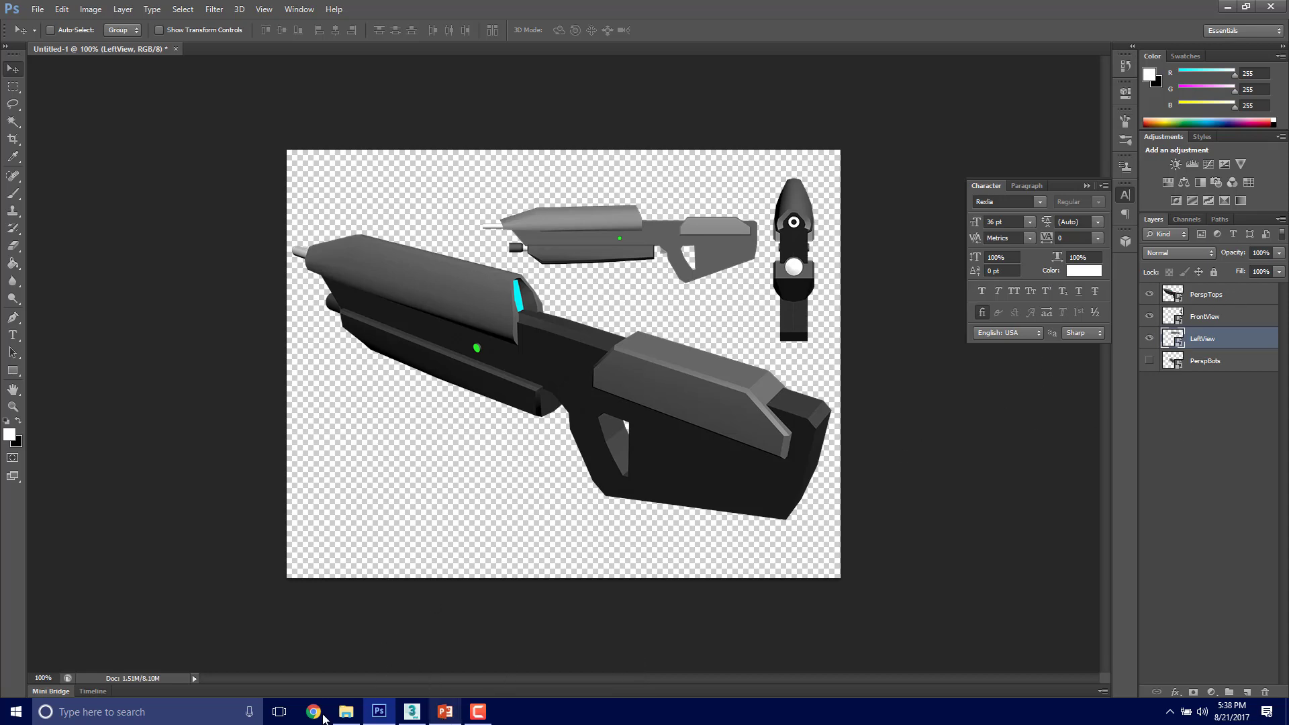
# Step: Place the MA5C_Rifle image from the Q1W3D1_14_CASetUp folder into the canvas
pyautogui.click(345, 712)
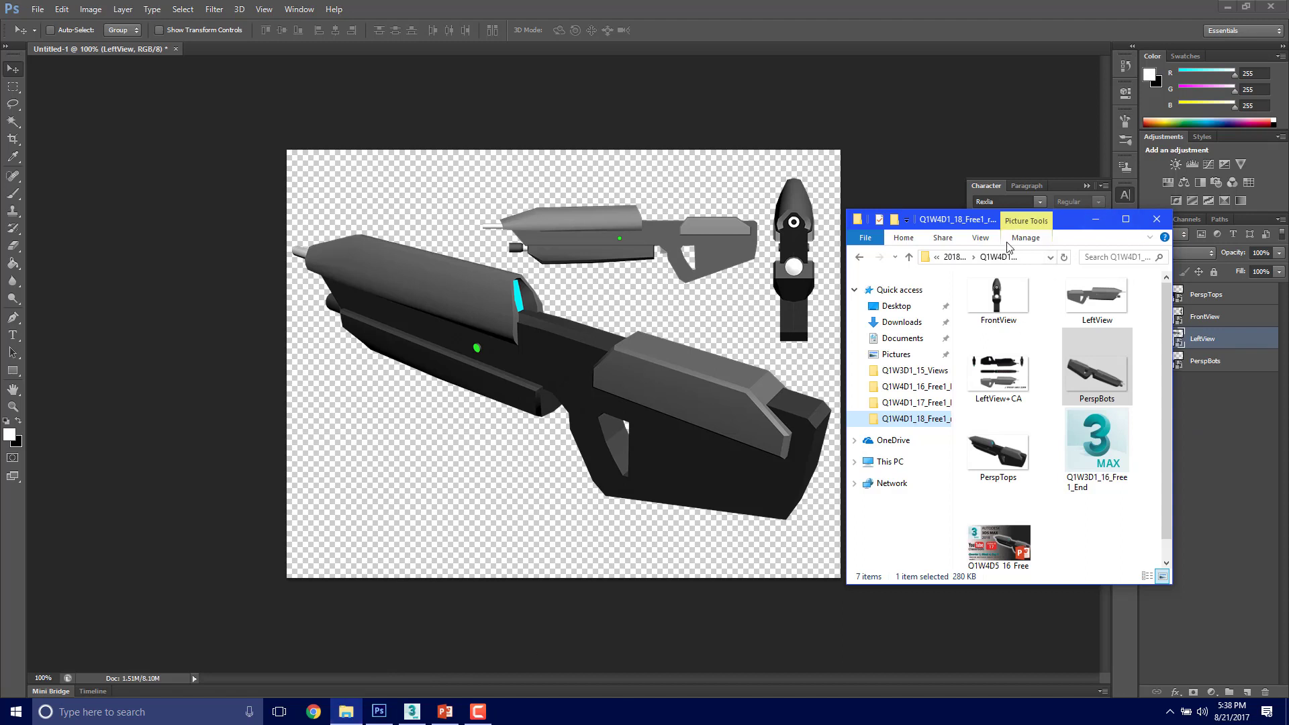
pyautogui.click(908, 371)
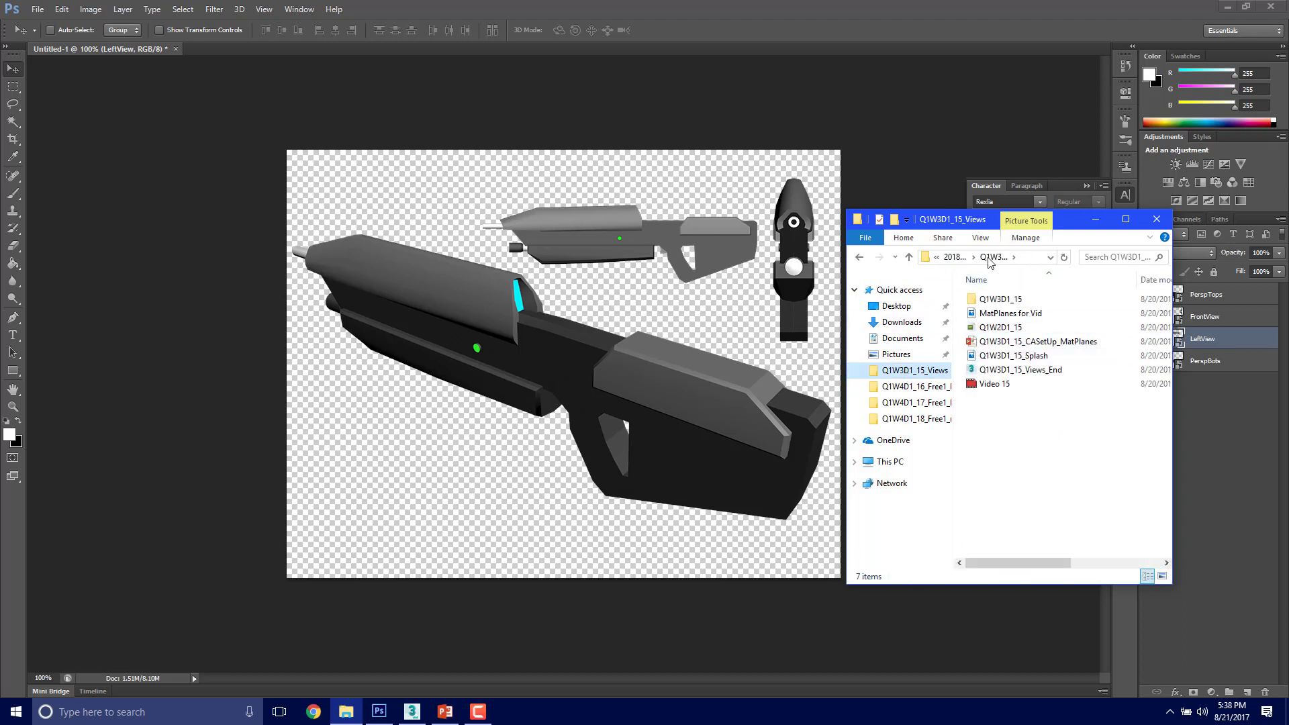
pyautogui.click(956, 258)
pyautogui.doubleClick(984, 479)
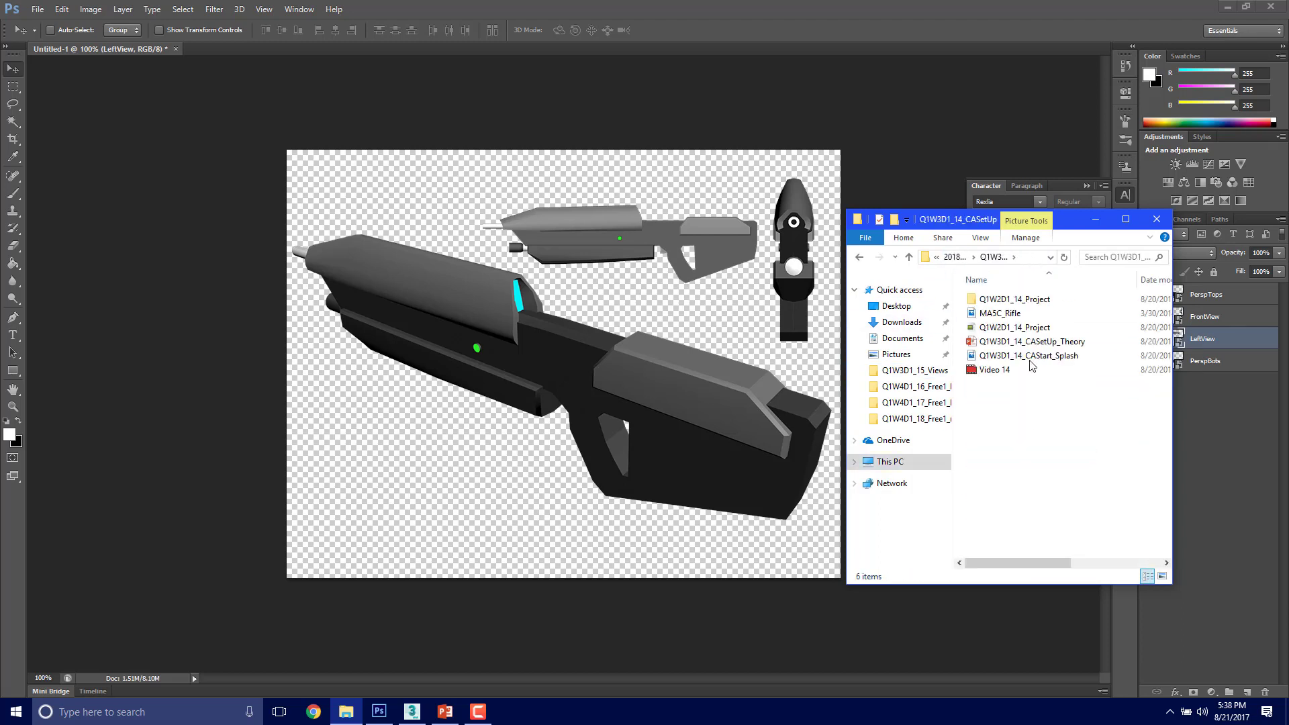
pyautogui.click(983, 316)
pyautogui.moveTo(982, 319); pyautogui.dragTo(563, 442)
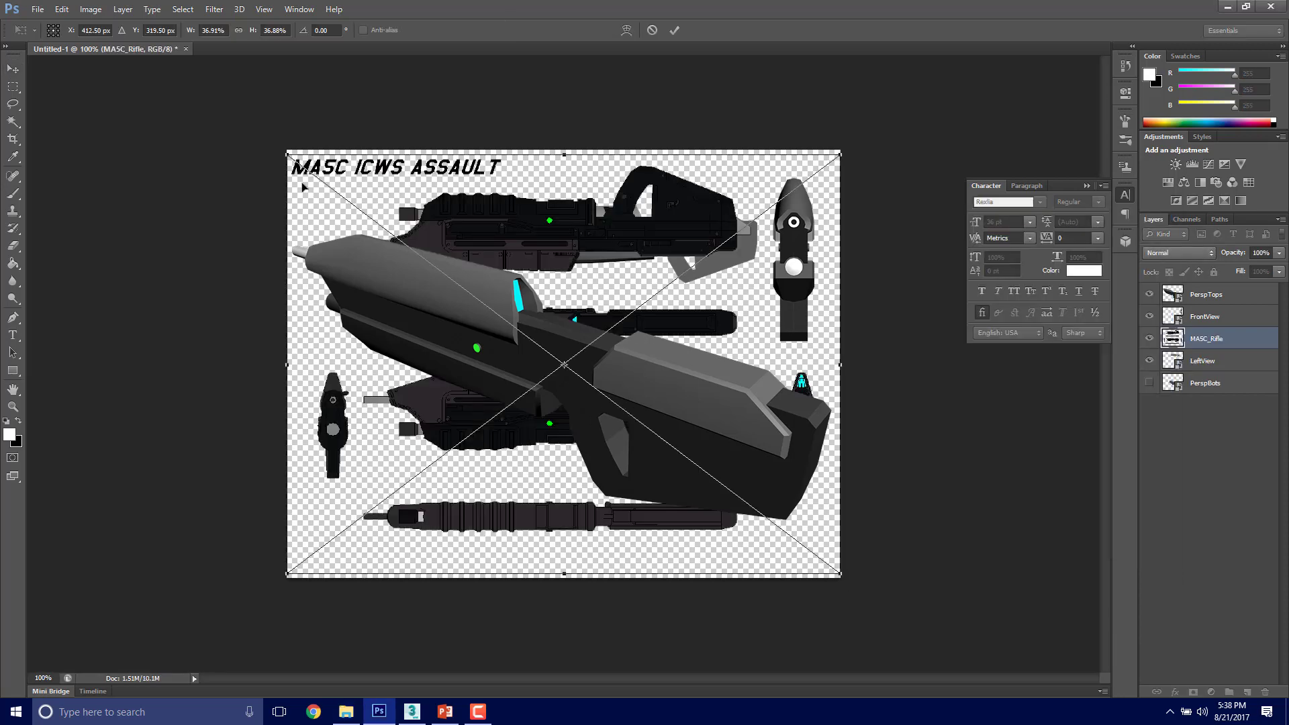
# Step: Scale the MA5C_Rifle image down to about 23% and place it in the lower-left corner of the canvas
pyautogui.keyDown('shift'); pyautogui.moveTo(289, 153); pyautogui.dragTo(567, 331); pyautogui.keyUp('shift')
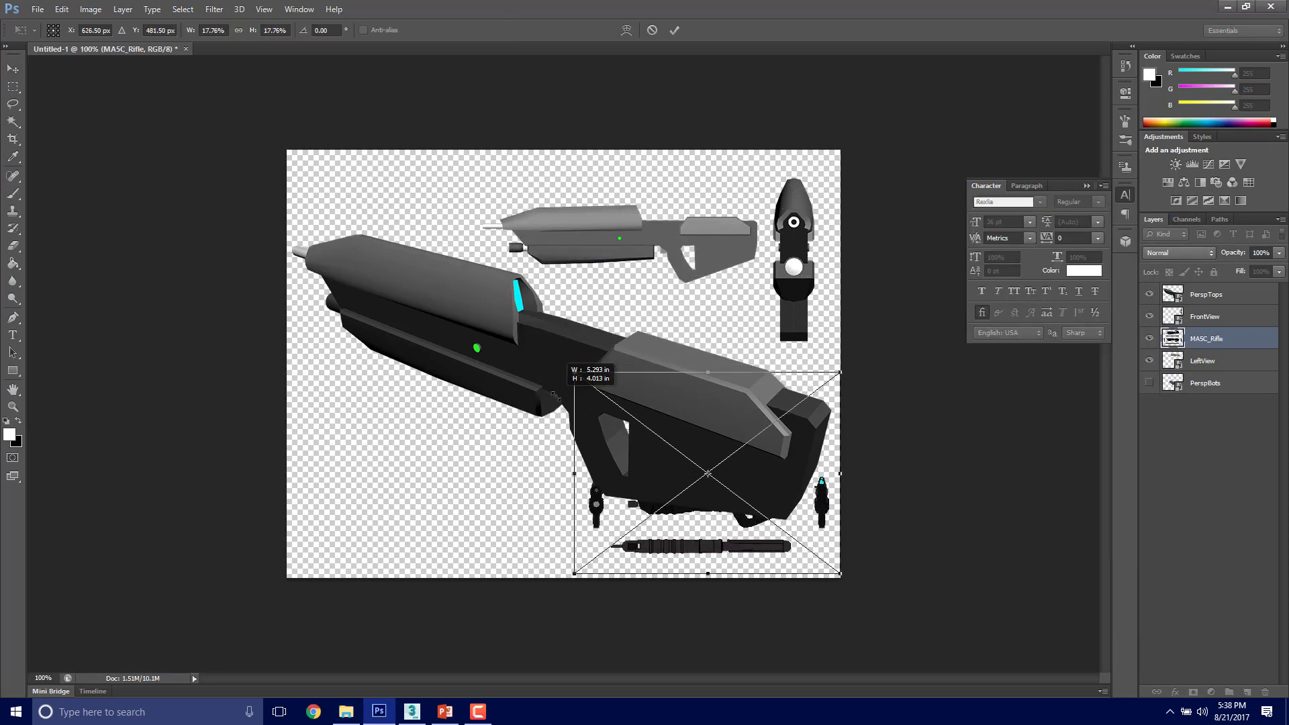
pyautogui.moveTo(760, 403); pyautogui.dragTo(481, 395)
pyautogui.moveTo(554, 522); pyautogui.dragTo(630, 578)
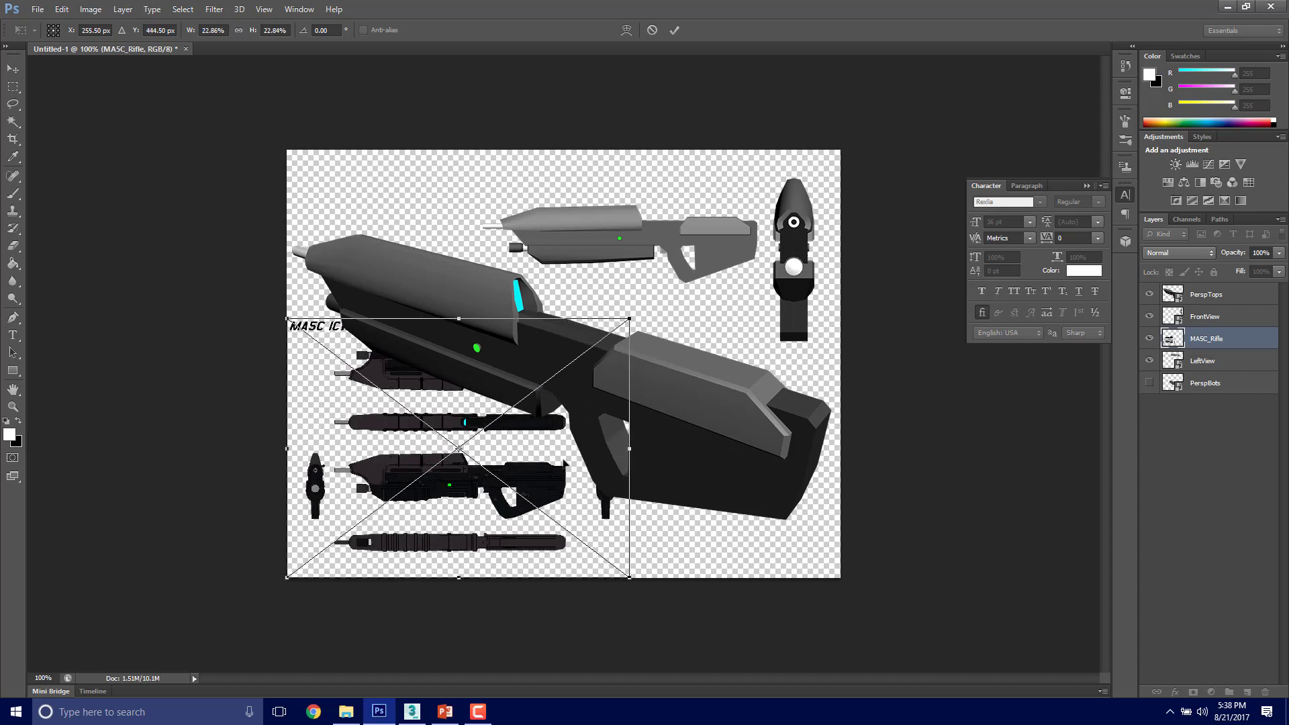
pyautogui.moveTo(564, 464); pyautogui.dragTo(561, 461)
pyautogui.press('Return')
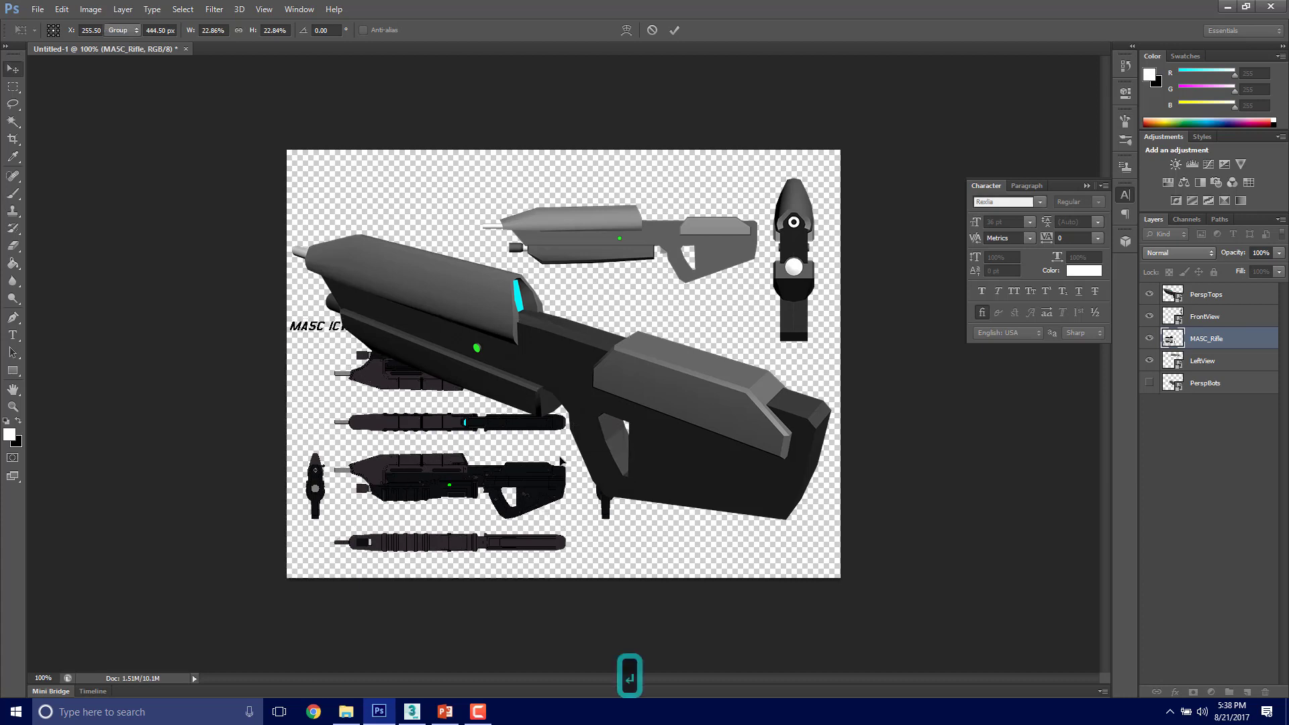
# Step: Hide the LeftView, FrontView and PerspTops layers so that only the MA5C_Rifle artwork is shown
pyautogui.click(1150, 361)
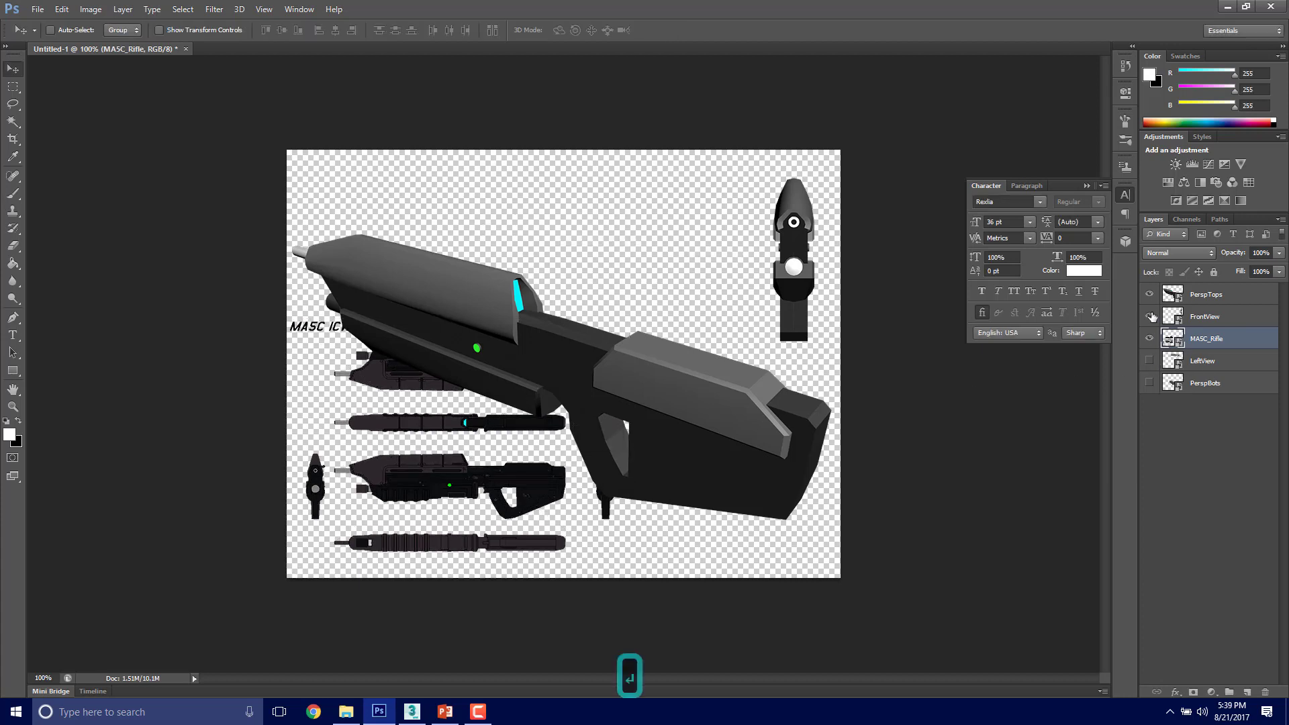
pyautogui.click(1150, 317)
pyautogui.click(1150, 295)
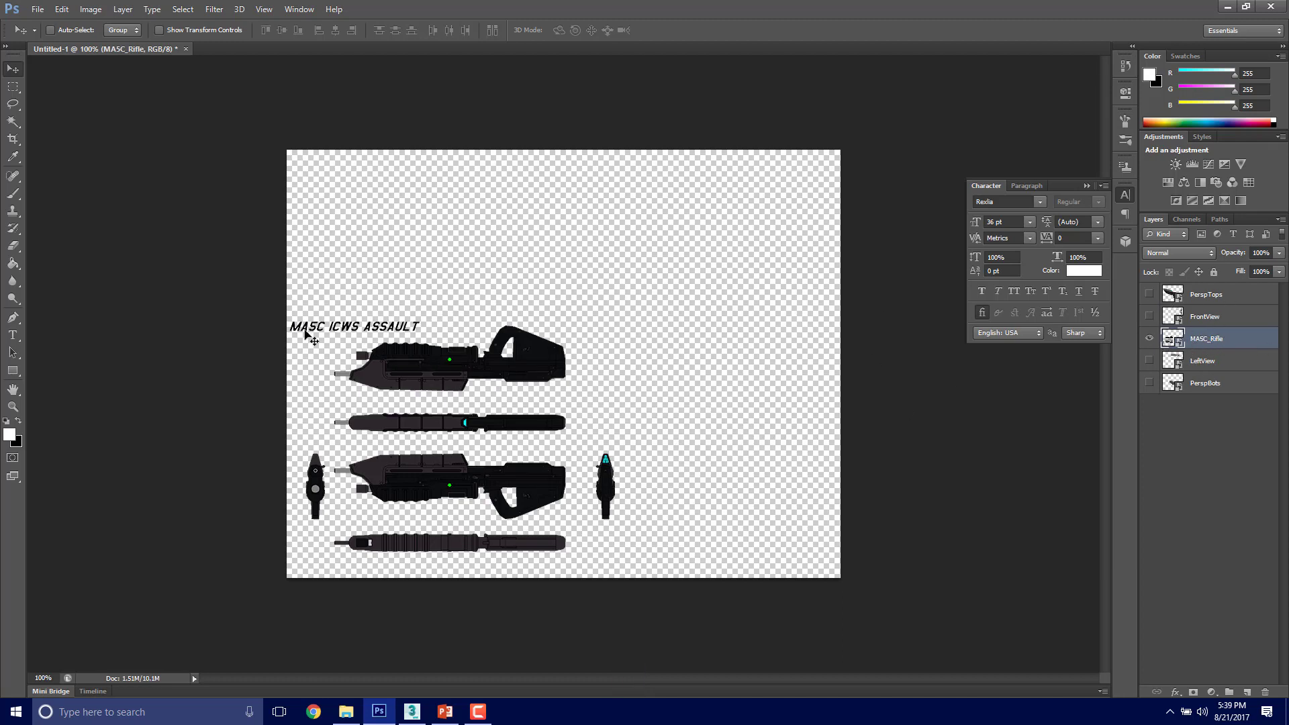
# Step: Rasterize the MA5C_Rifle layer and erase the upside-down rifle, the top view beneath it and the rear view with the Eraser Tool
pyautogui.click(15, 248)
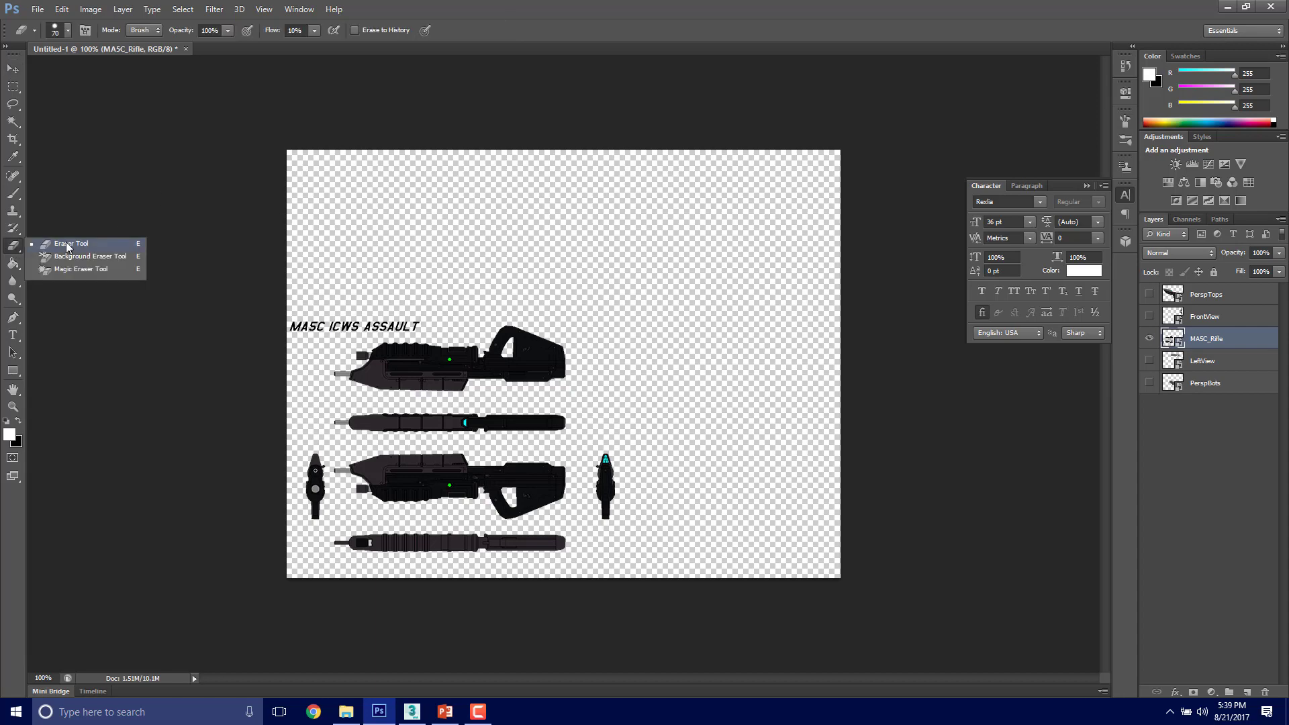
pyautogui.click(67, 245)
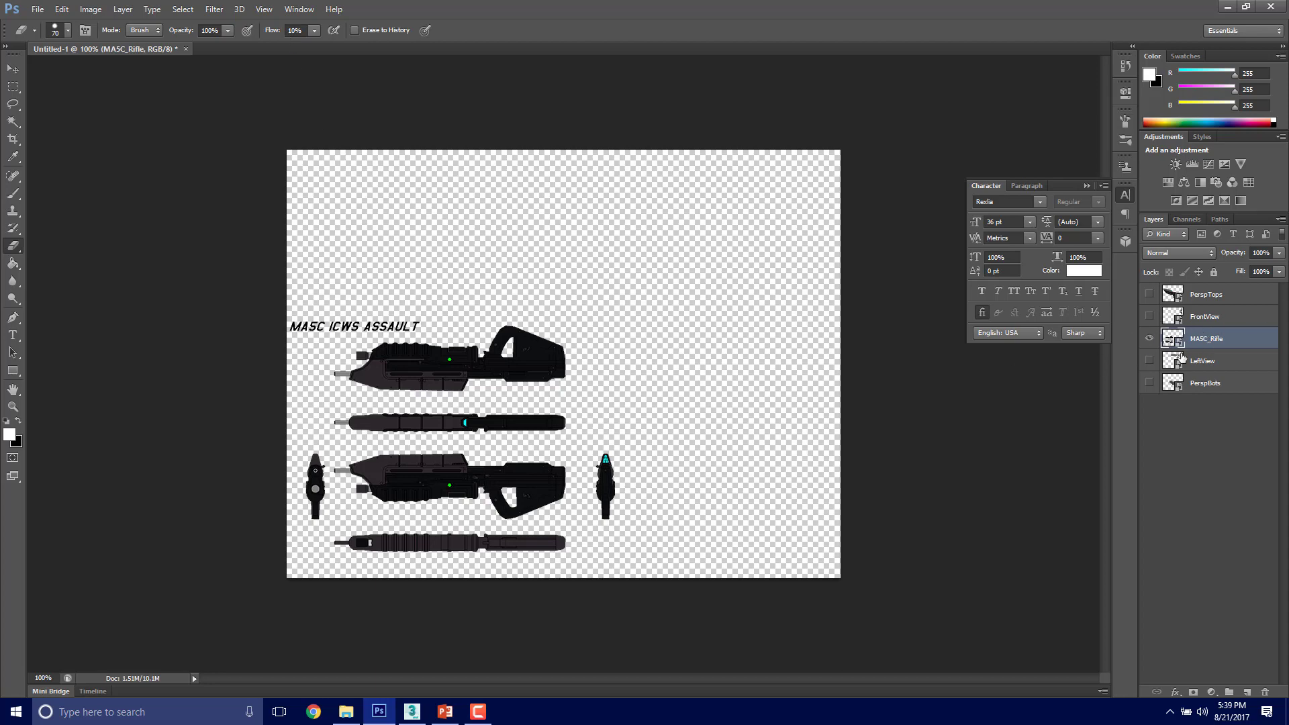
pyautogui.rightClick(1213, 346)
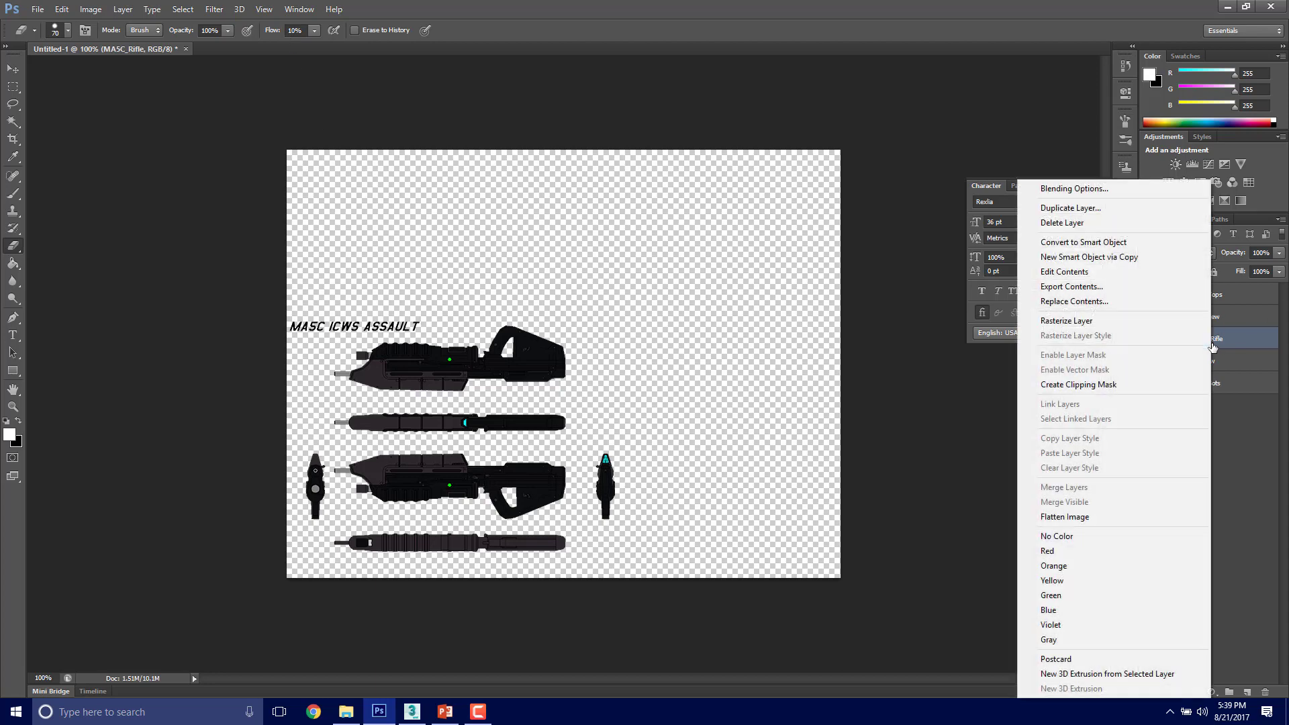
pyautogui.click(1128, 322)
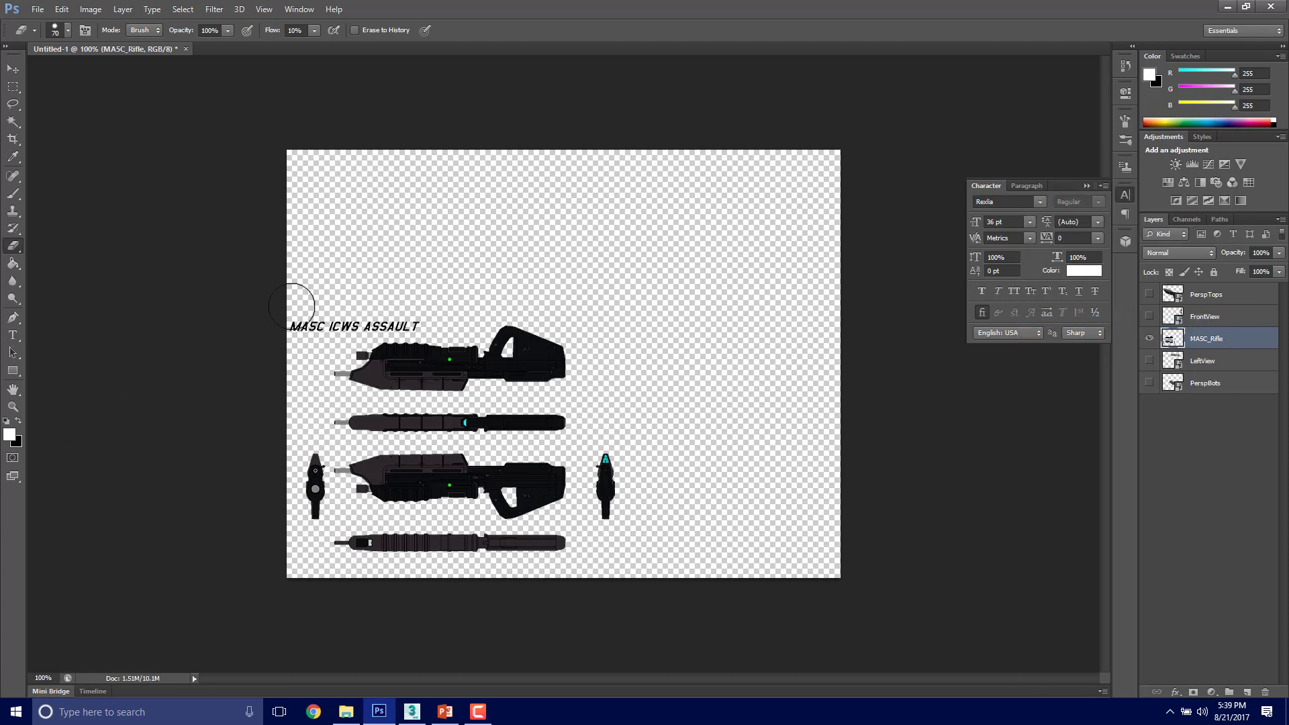
pyautogui.moveTo(412, 309); pyautogui.dragTo(305, 311)
pyautogui.hotkey('ctrl', 'z')
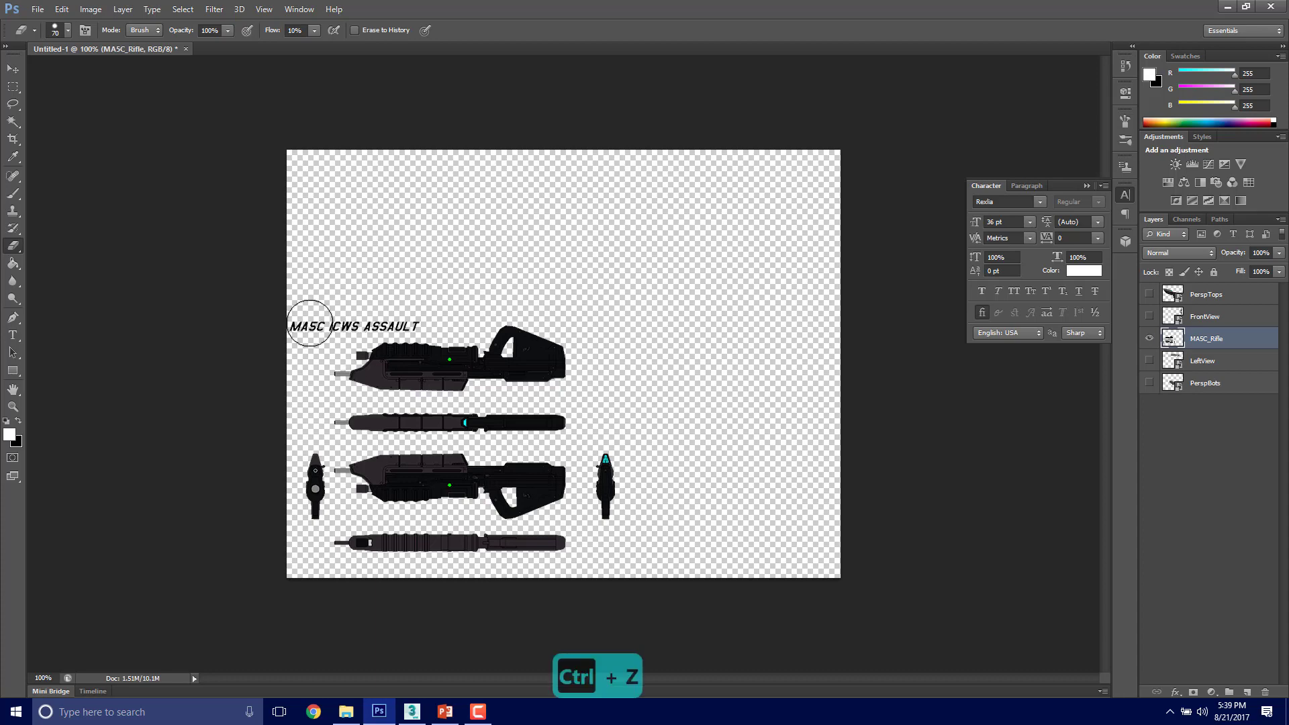
pyautogui.moveTo(320, 374)
pyautogui.mouseDown()
pyautogui.moveTo(426, 363)
pyautogui.moveTo(481, 339)
pyautogui.moveTo(558, 360)
pyautogui.moveTo(322, 381)
pyautogui.moveTo(578, 363)
pyautogui.moveTo(578, 385)
pyautogui.moveTo(536, 409)
pyautogui.moveTo(332, 411)
pyautogui.mouseUp()
pyautogui.moveTo(602, 434); pyautogui.dragTo(601, 506)
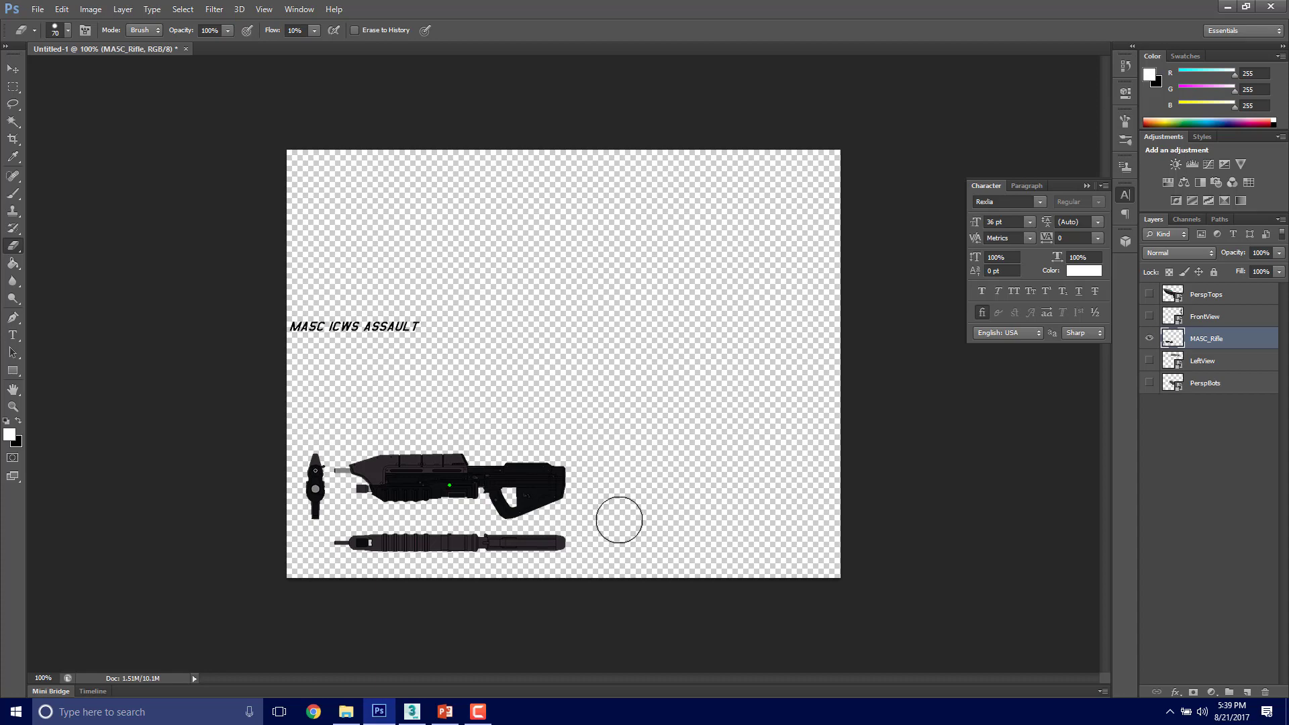
# Step: Duplicate the MA5C_Rifle layer under the name MA5C_Rifle Text
pyautogui.click(1220, 471)
pyautogui.click(1206, 341)
pyautogui.rightClick(1208, 341)
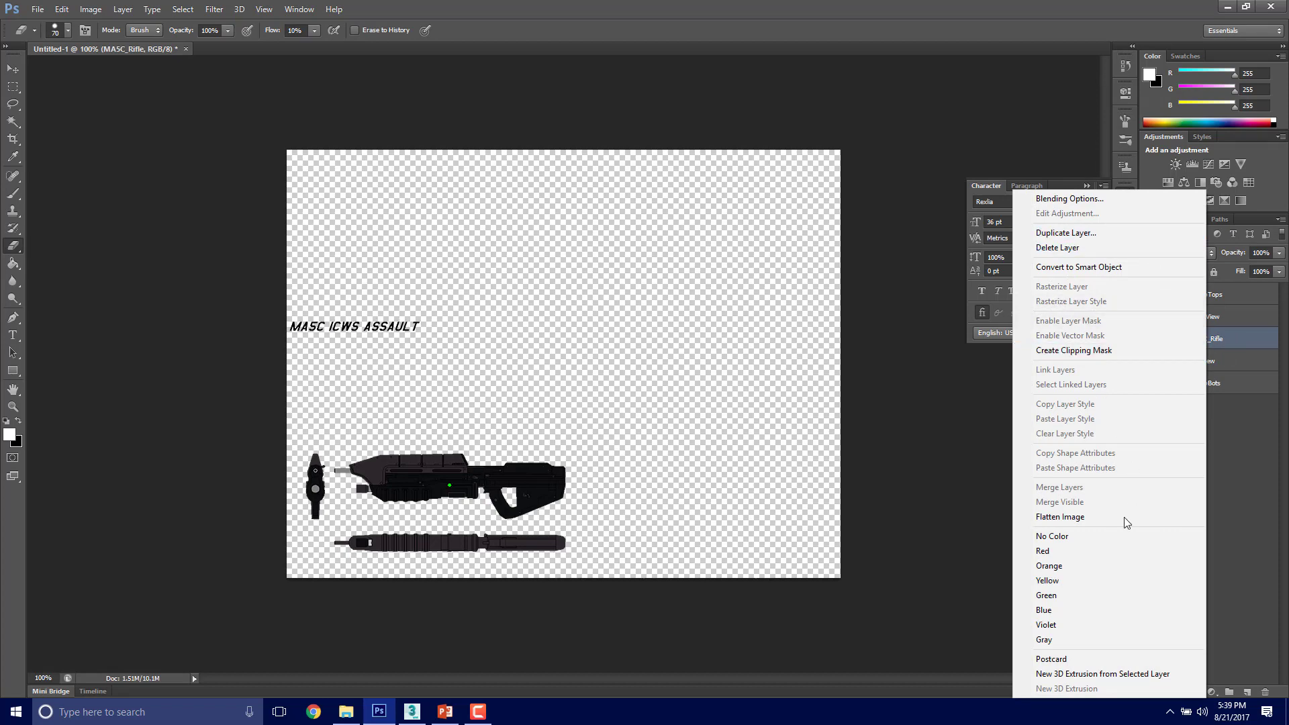
pyautogui.click(1135, 234)
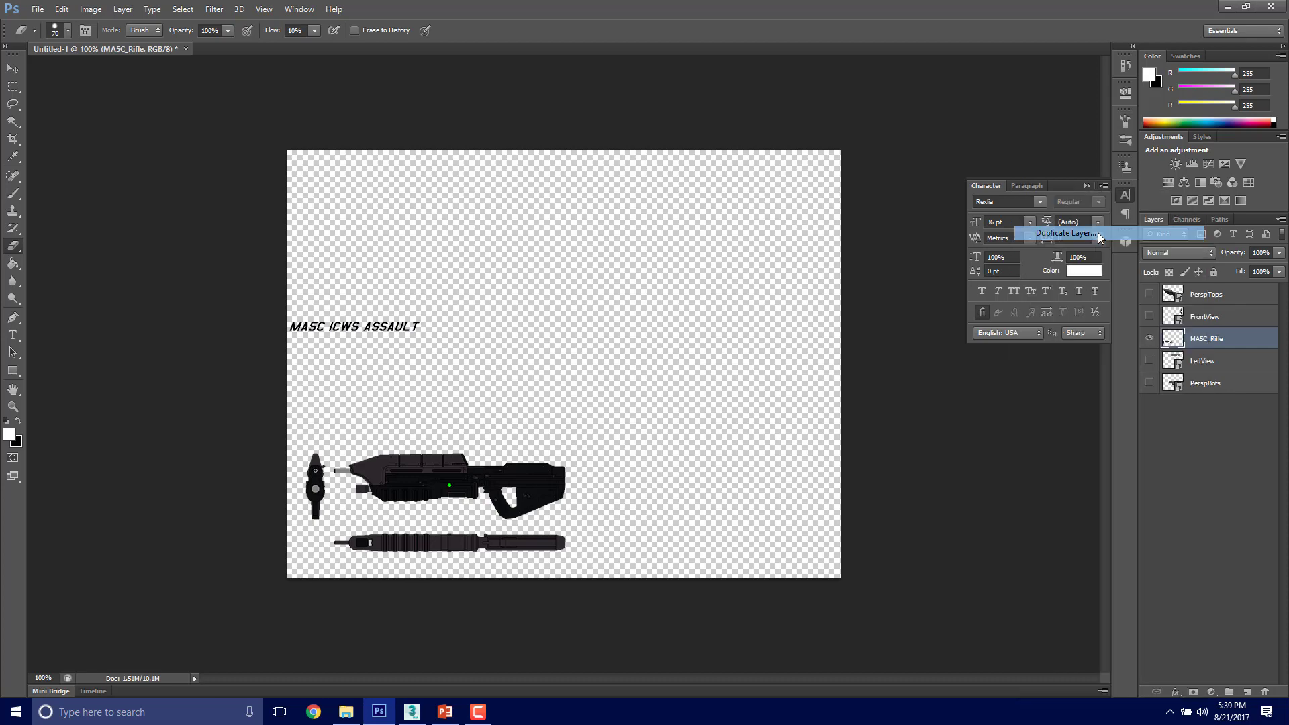
pyautogui.moveTo(626, 236); pyautogui.dragTo(595, 236)
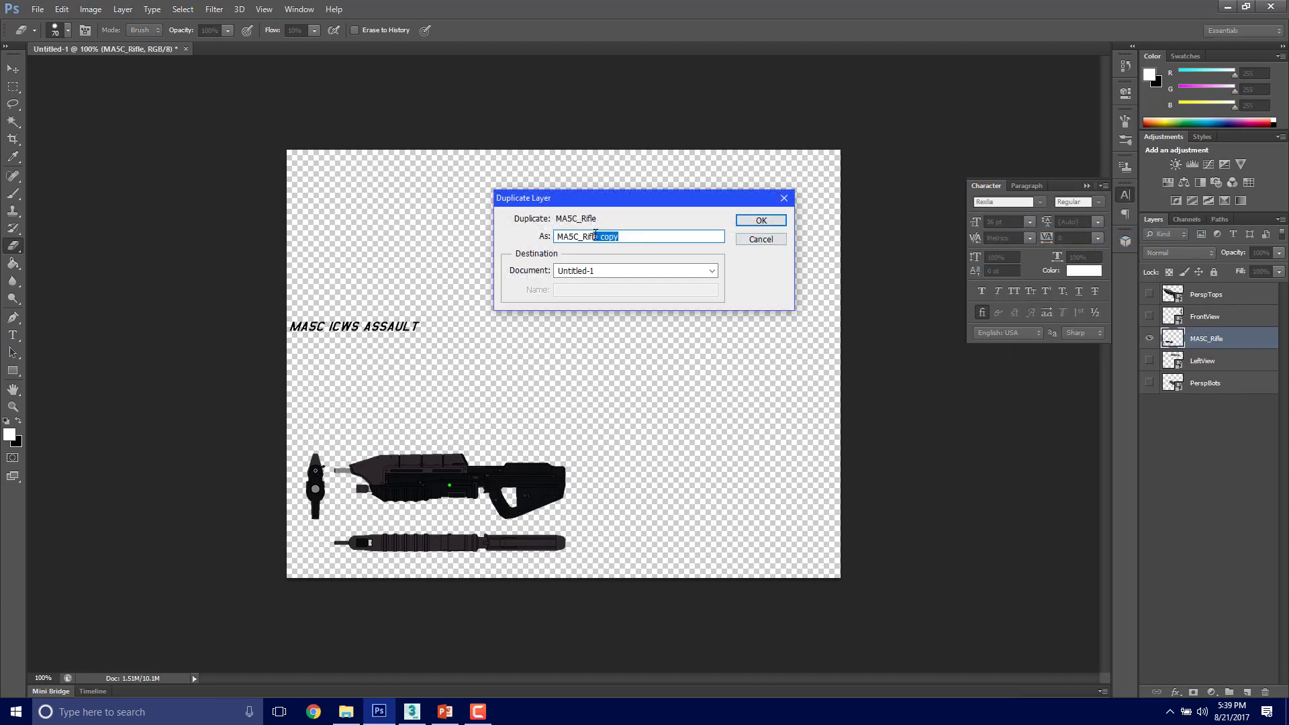
pyautogui.write('Text')
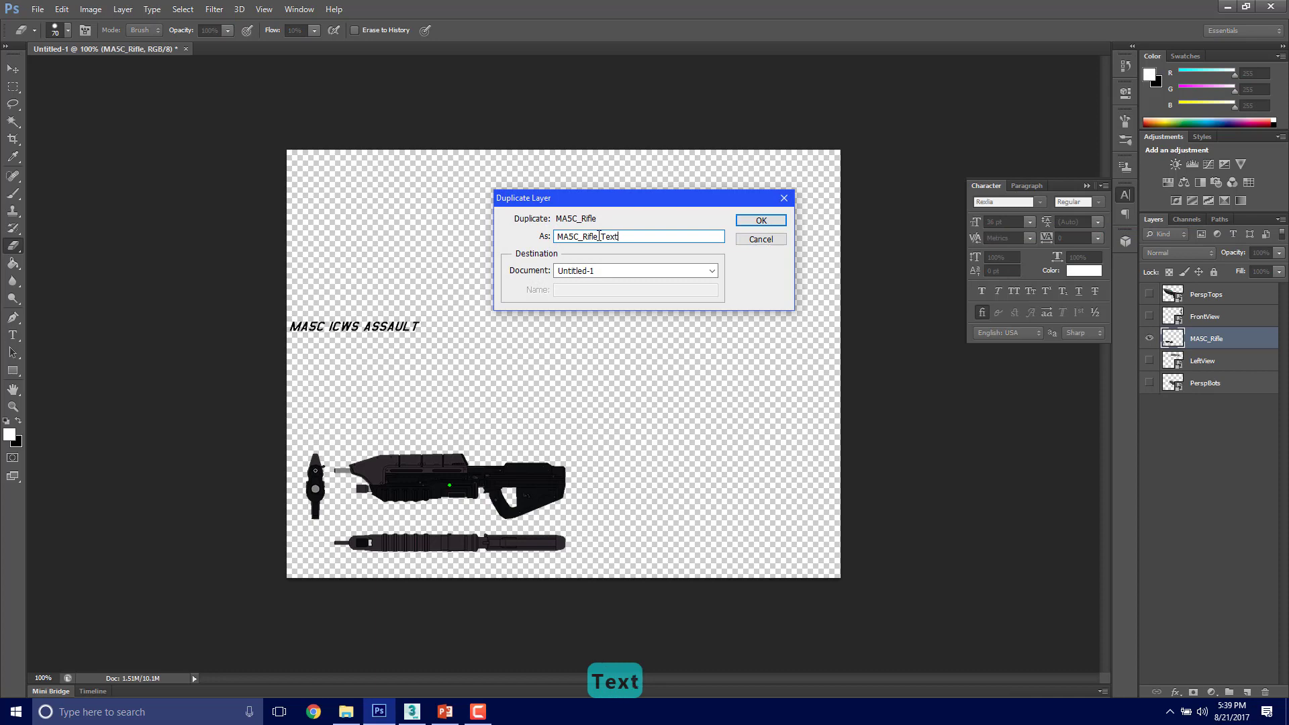
pyautogui.press('Return')
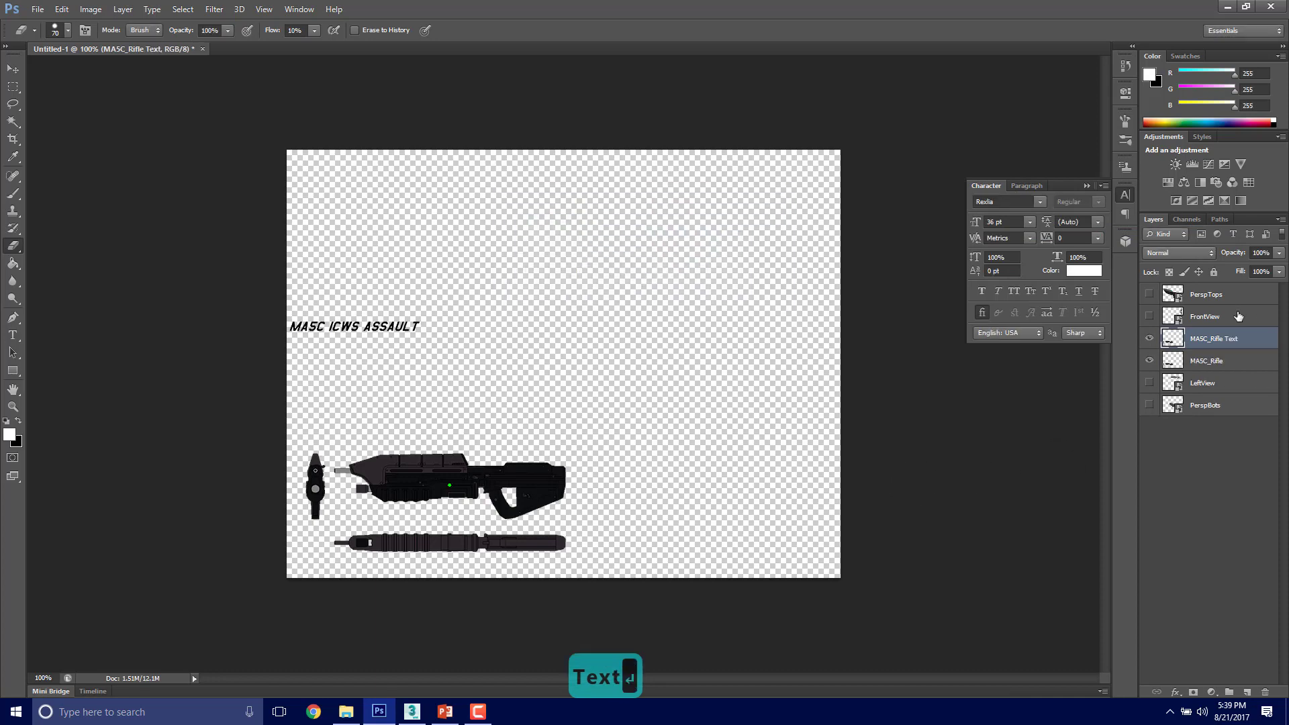
# Step: Hide the MA5C_Rifle layer and erase all rifle views from the MA5C_Rifle Text layer, keeping only the title
pyautogui.click(1151, 341)
pyautogui.click(1151, 341)
pyautogui.click(1151, 340)
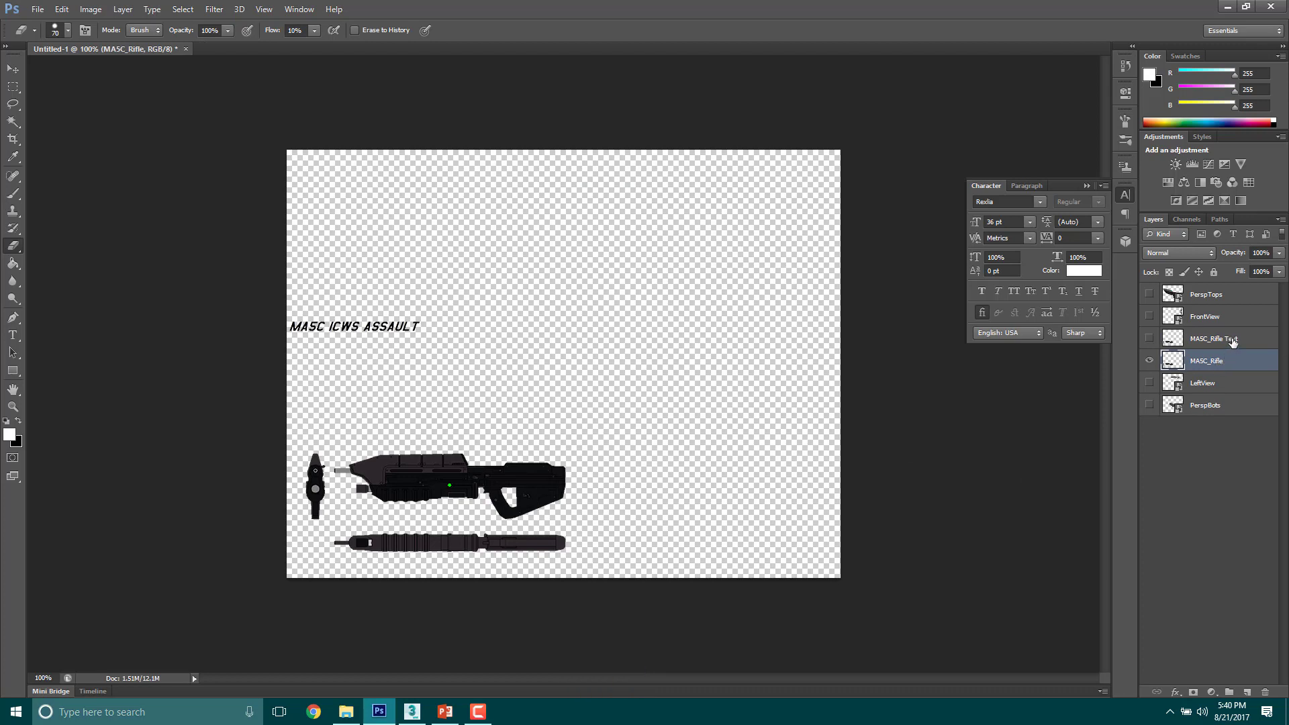
pyautogui.click(1153, 342)
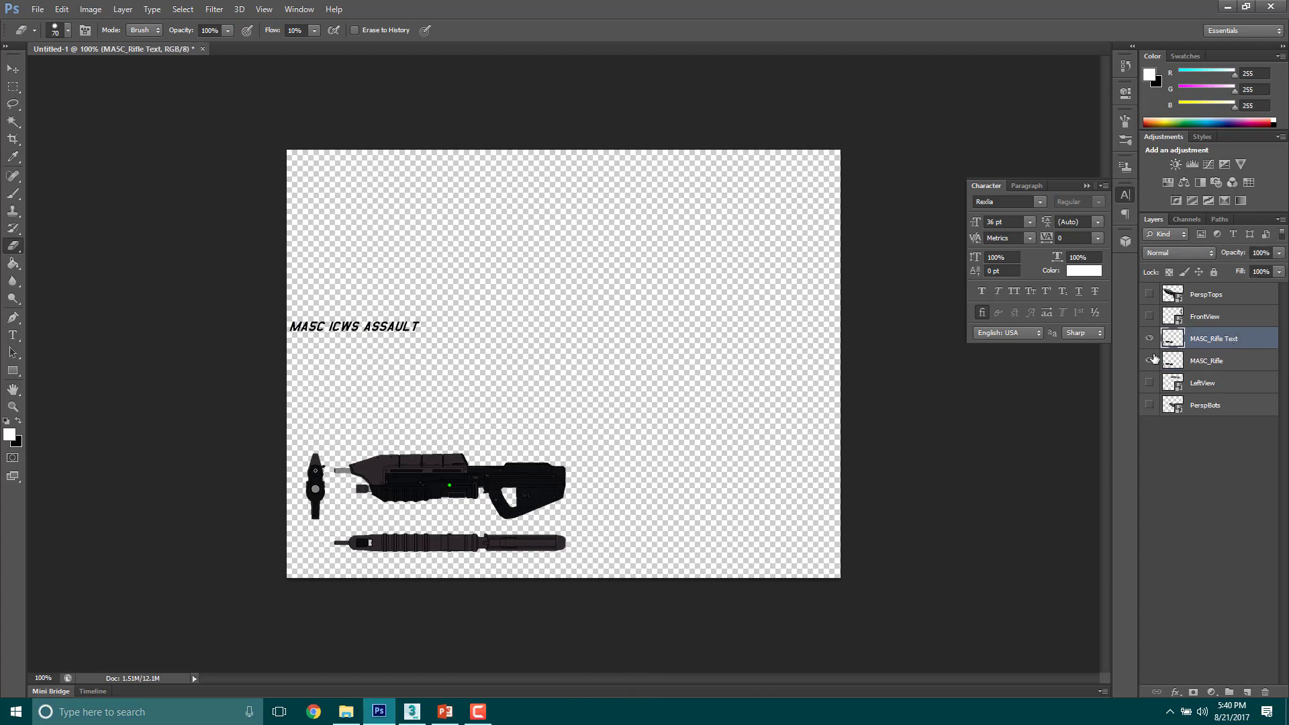
pyautogui.click(1152, 363)
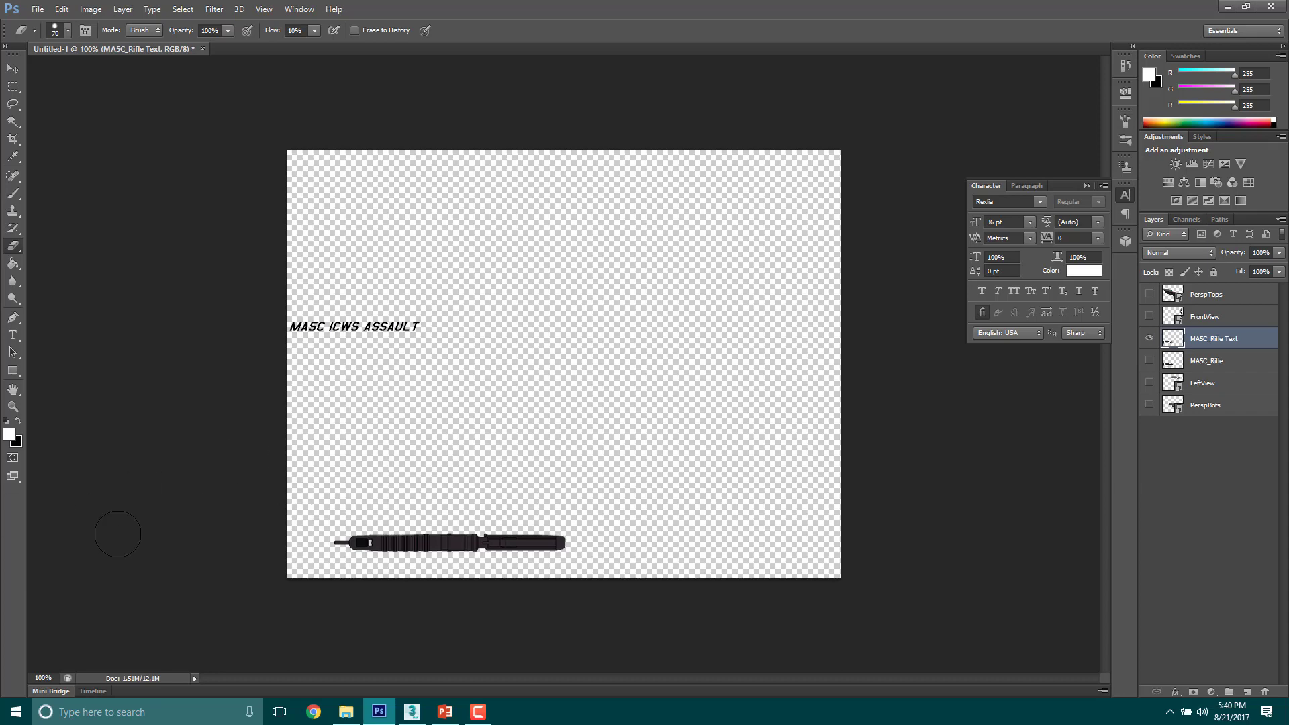
pyautogui.press('Return')
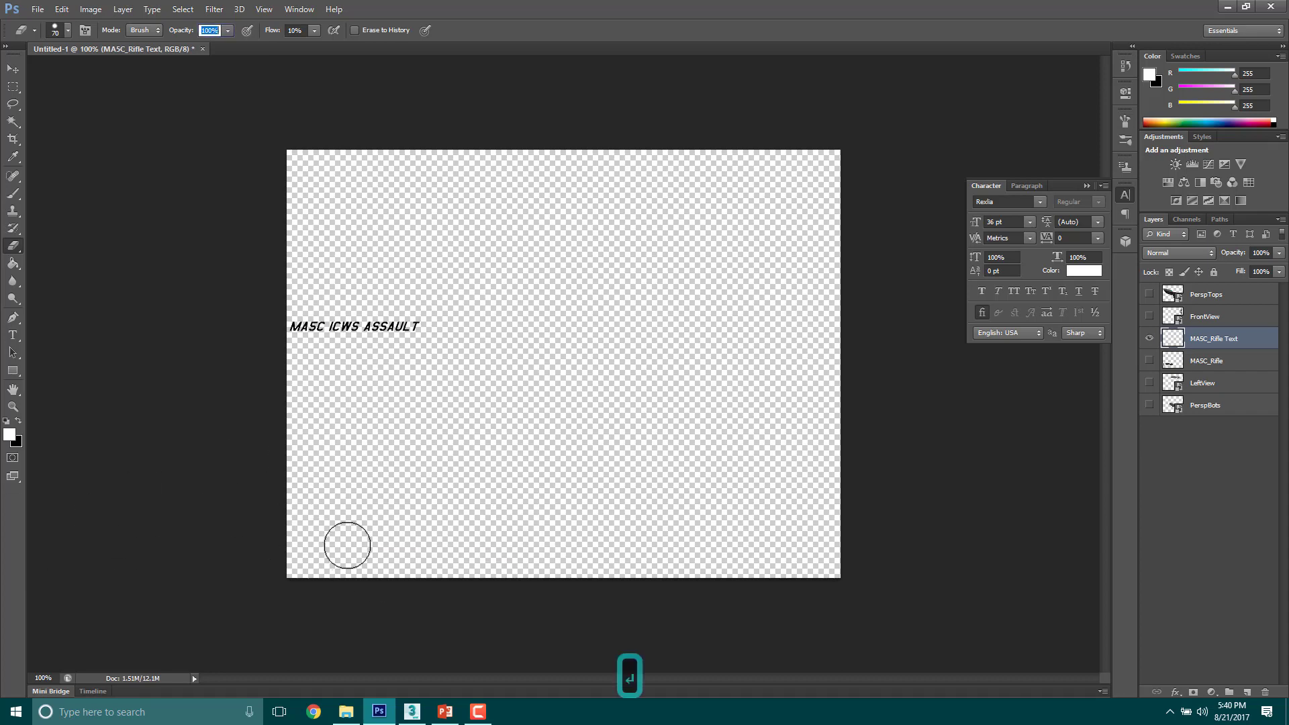
pyautogui.click(1165, 445)
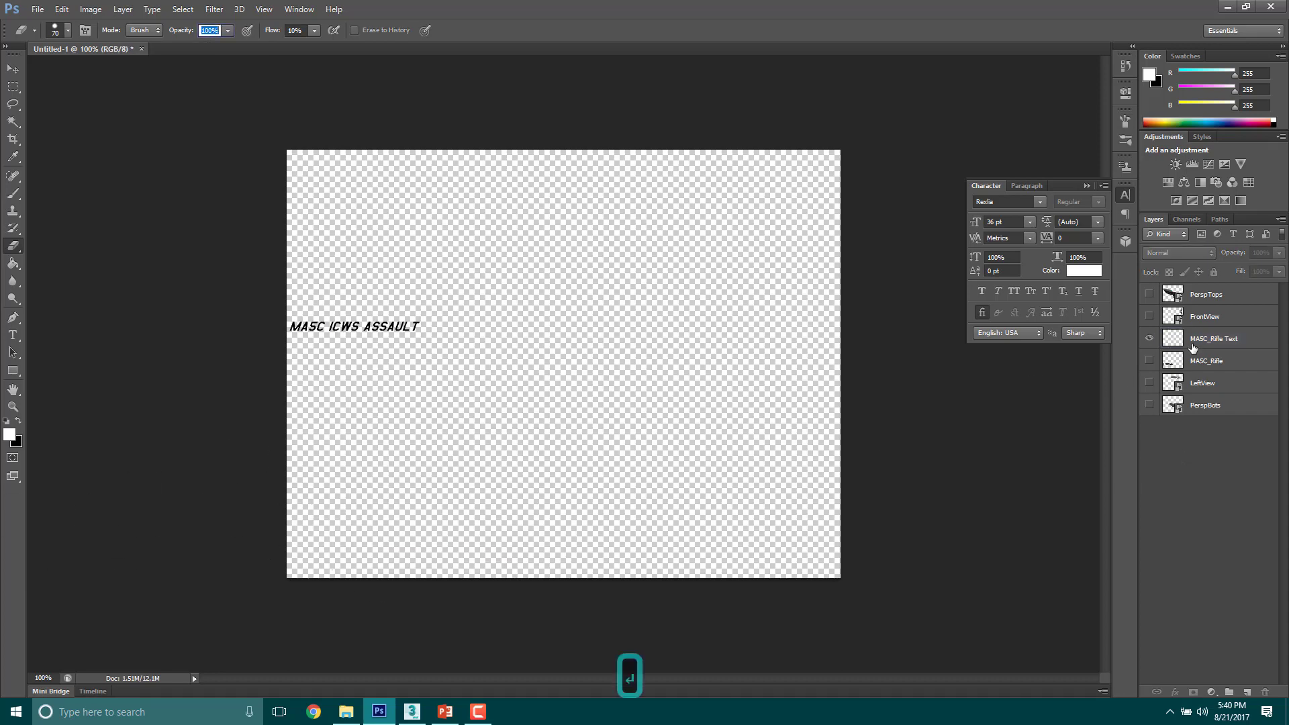
# Step: Show the MA5C_Rifle layer again and move the MA5C_Rifle Text title directly above the remaining side-view rifle
pyautogui.click(1150, 362)
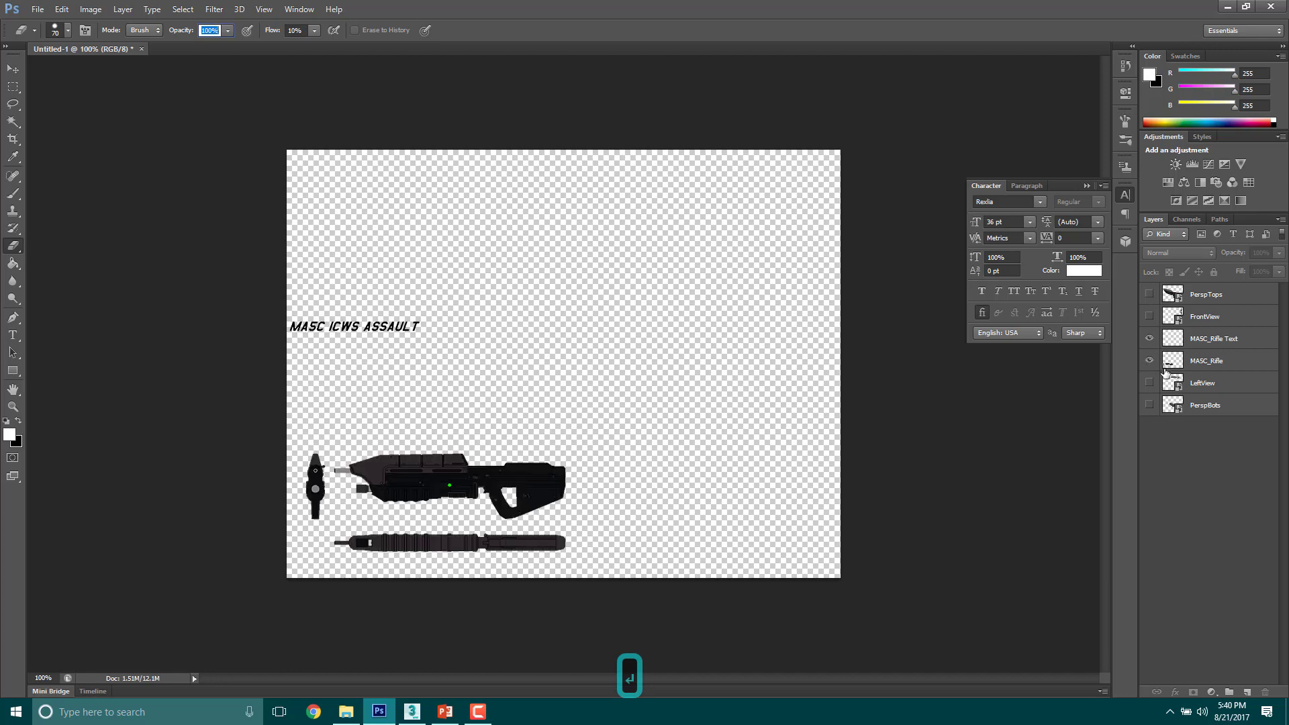
pyautogui.click(1228, 342)
pyautogui.hotkey('ctrl', 't')
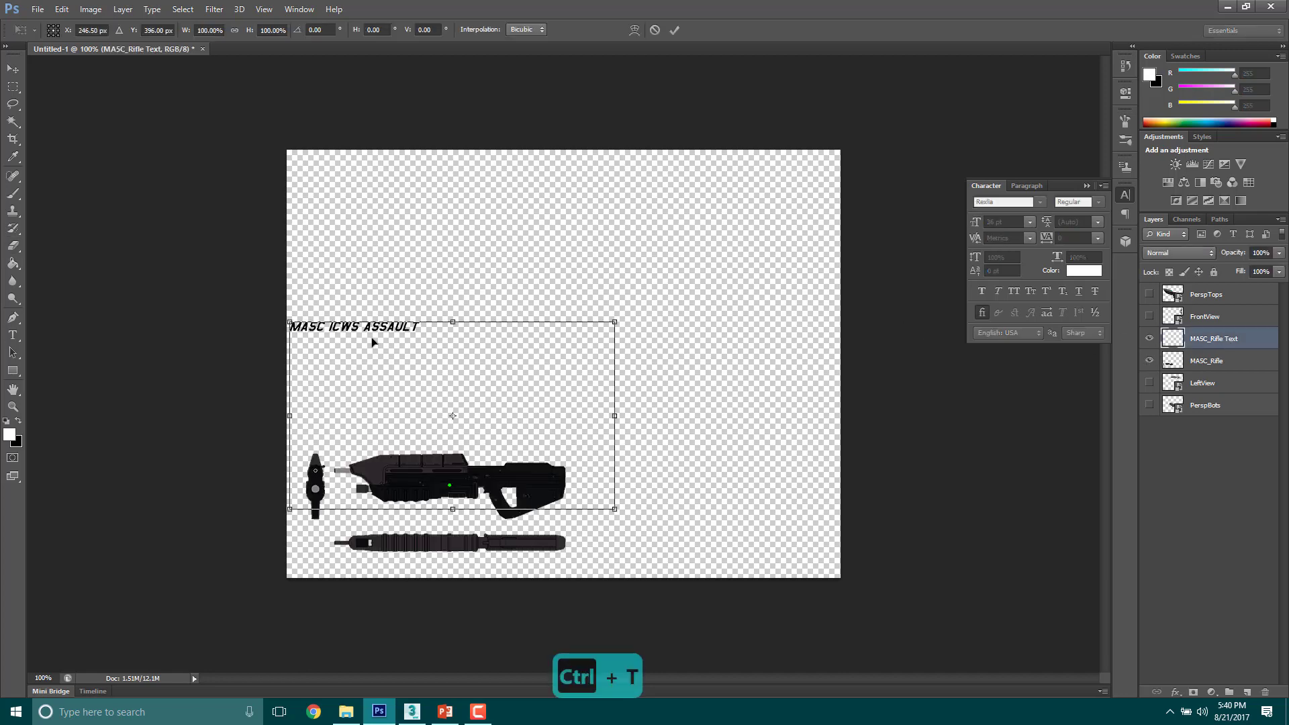
pyautogui.press('Down')
pyautogui.press('Down')
pyautogui.press('Down')
pyautogui.press('Down')
pyautogui.press('Down')
pyautogui.press('Down')
pyautogui.press('Down')
pyautogui.press('Down')
pyautogui.press('Down')
pyautogui.press('Down')
pyautogui.press('Down')
pyautogui.press('Down')
pyautogui.press('Down')
pyautogui.press('Down')
pyautogui.press('Down')
pyautogui.press('Down')
pyautogui.press('Down')
pyautogui.press('Down')
pyautogui.press('Down')
pyautogui.press('Down')
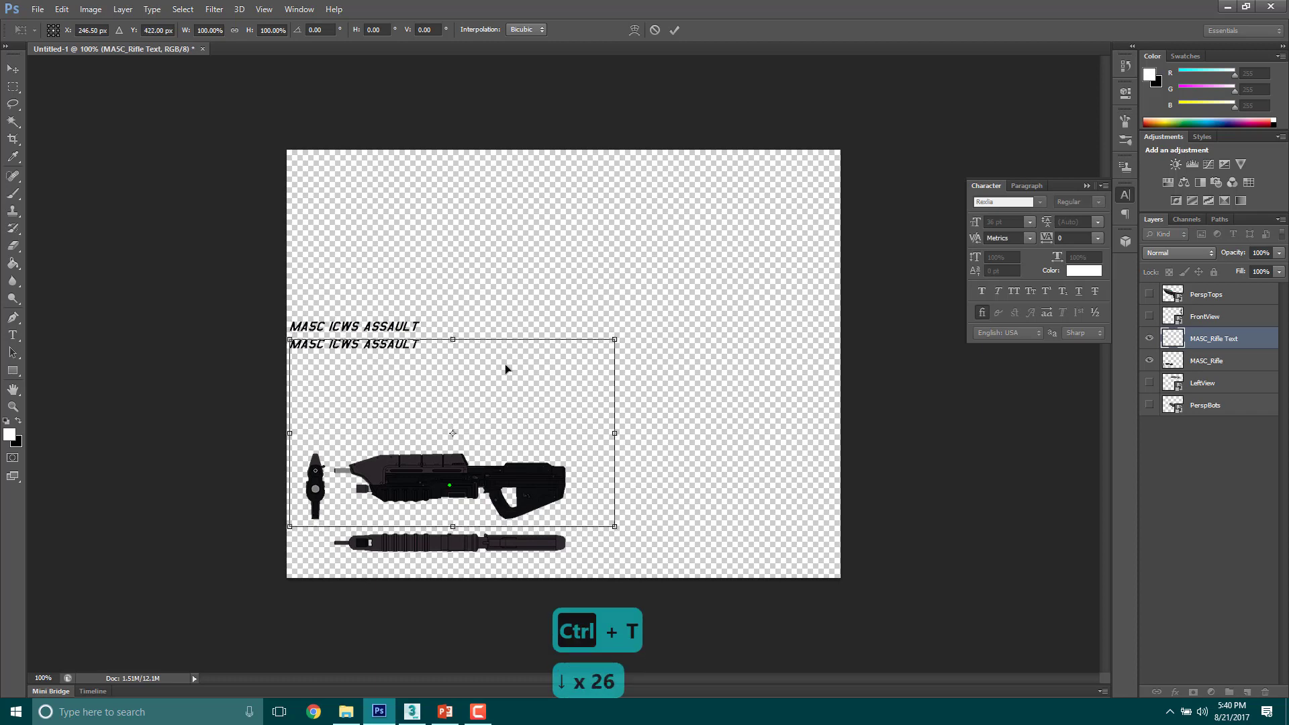
pyautogui.click(13, 68)
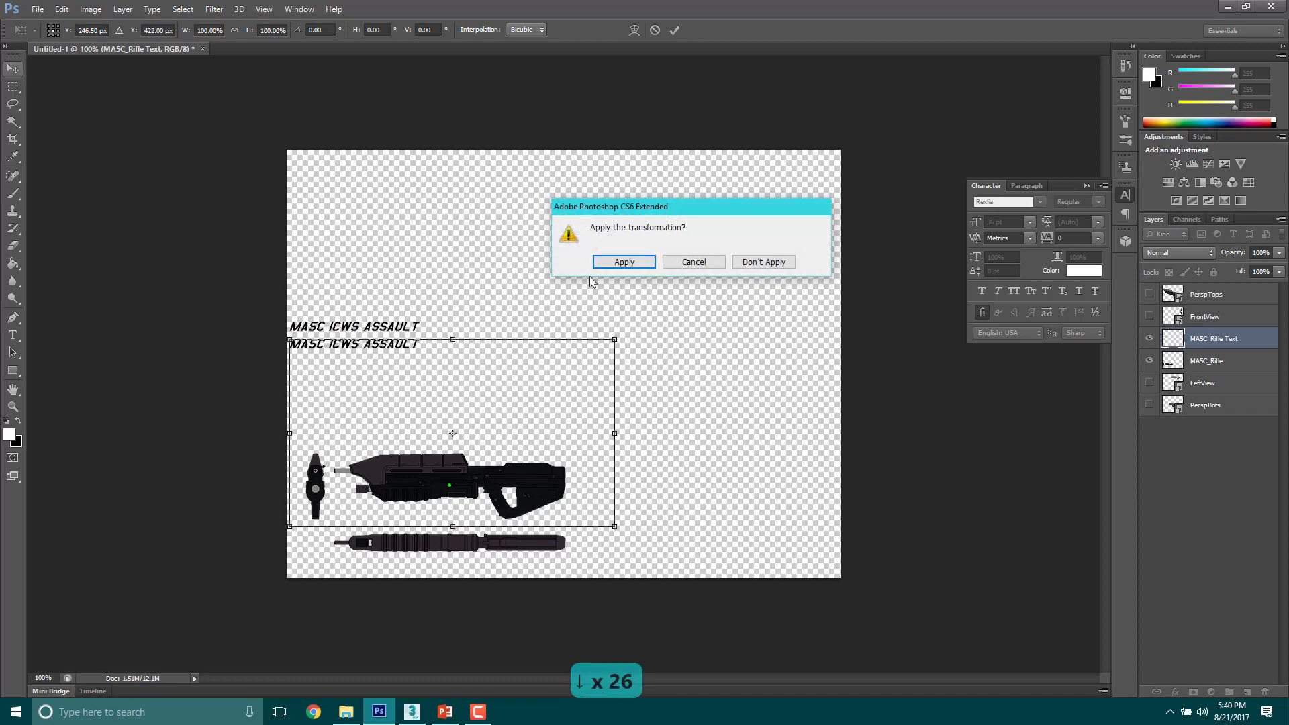
pyautogui.click(693, 262)
pyautogui.moveTo(493, 395); pyautogui.dragTo(570, 474)
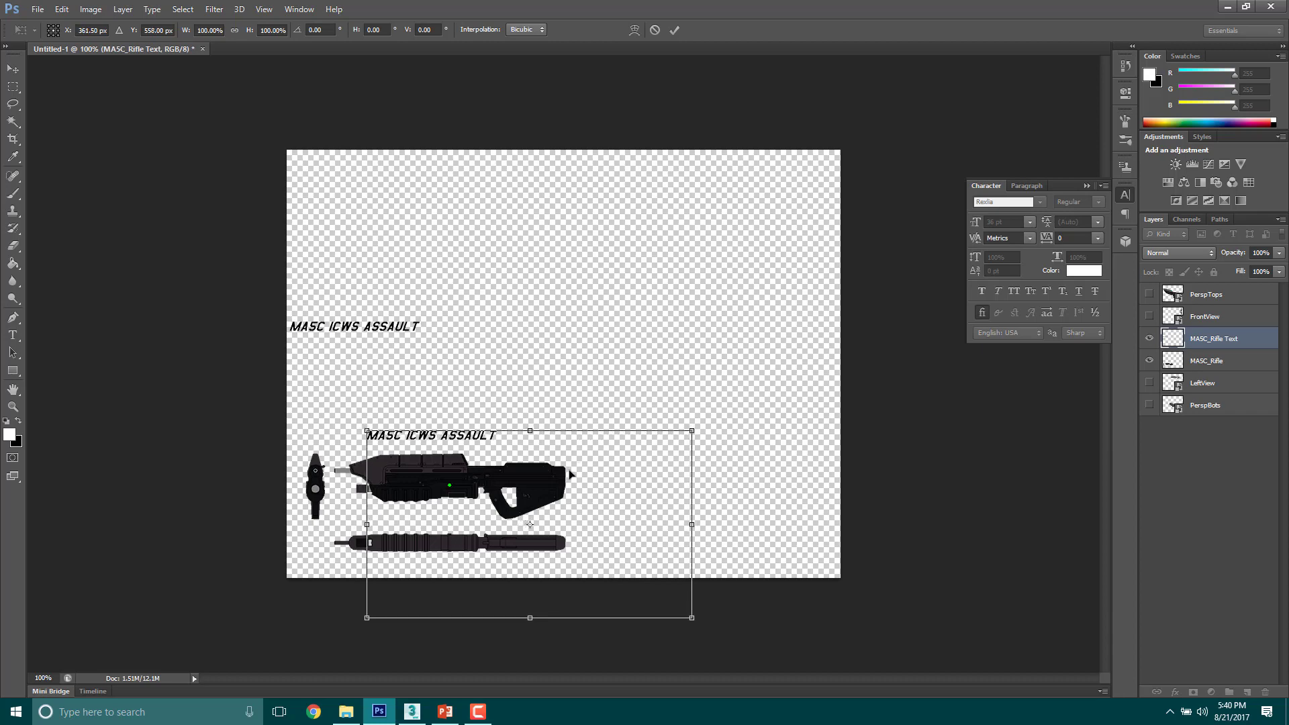
pyautogui.press('Return')
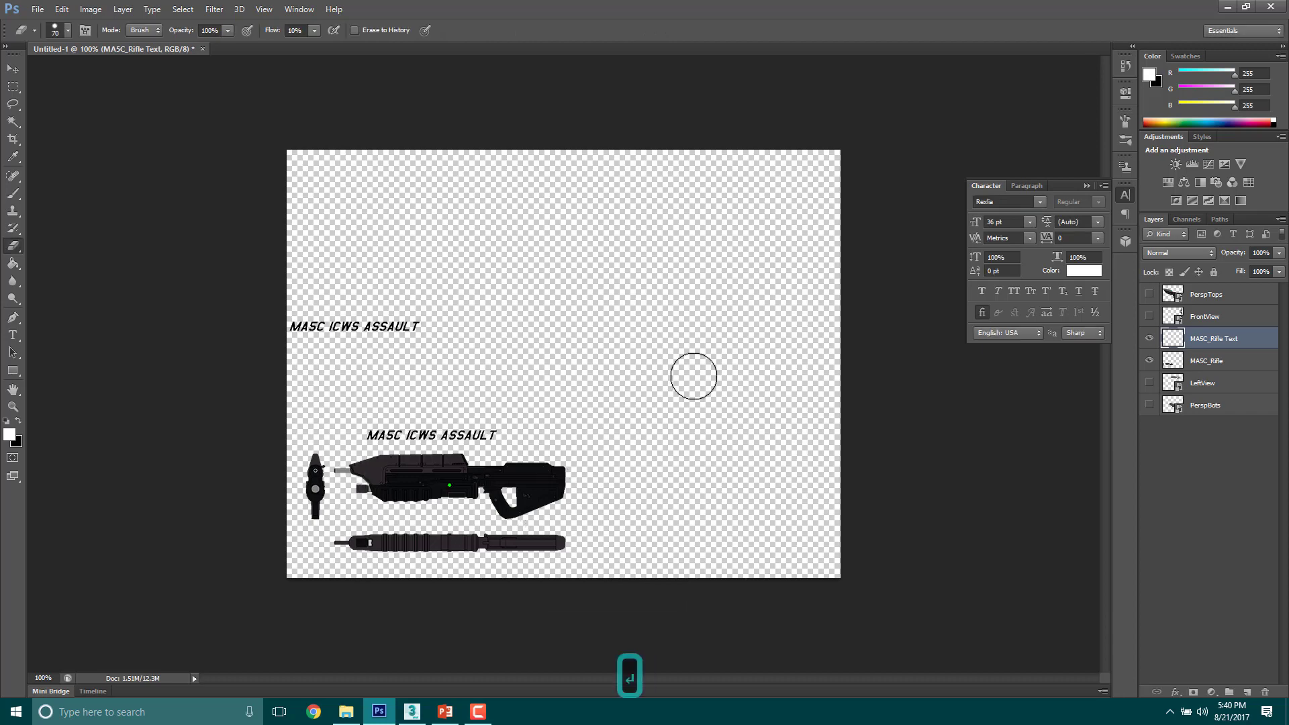
# Step: Erase the leftover duplicate title from the MA5C_Rifle layer and show the FrontView, PerspTops, LeftView and PerspBots layers again
pyautogui.click(1233, 363)
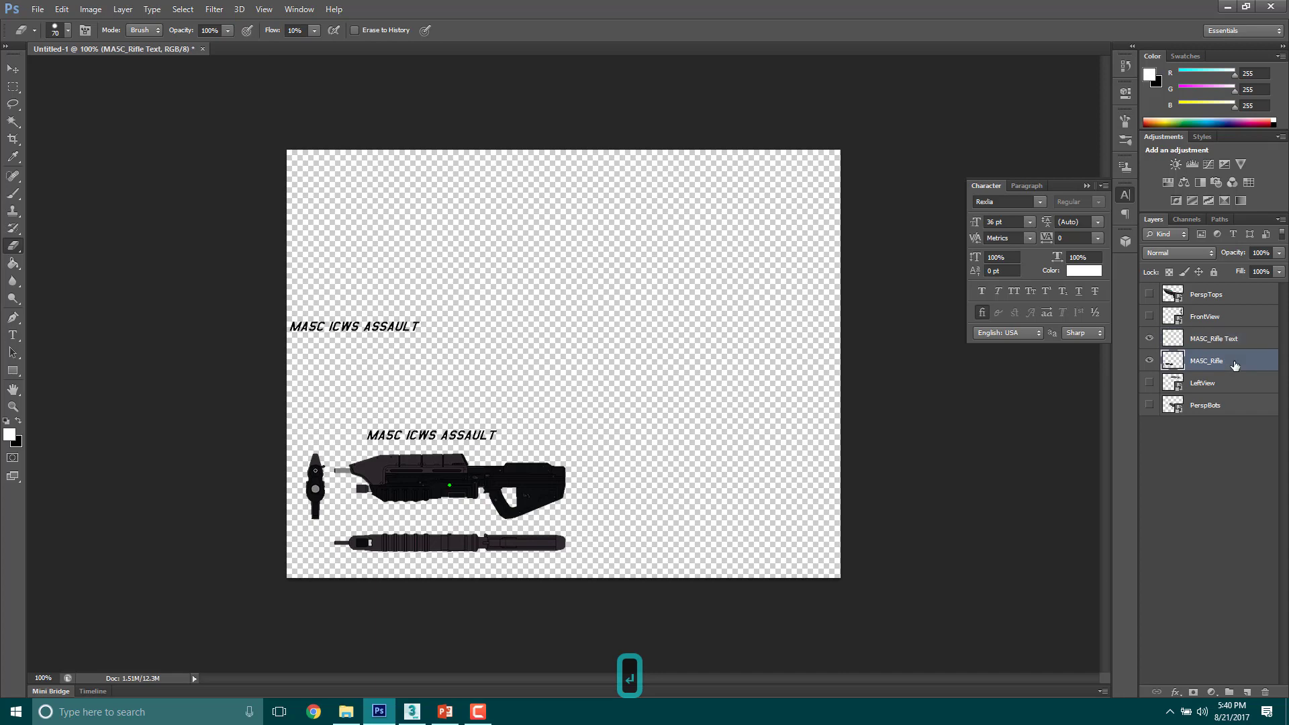
pyautogui.moveTo(437, 329); pyautogui.dragTo(237, 330)
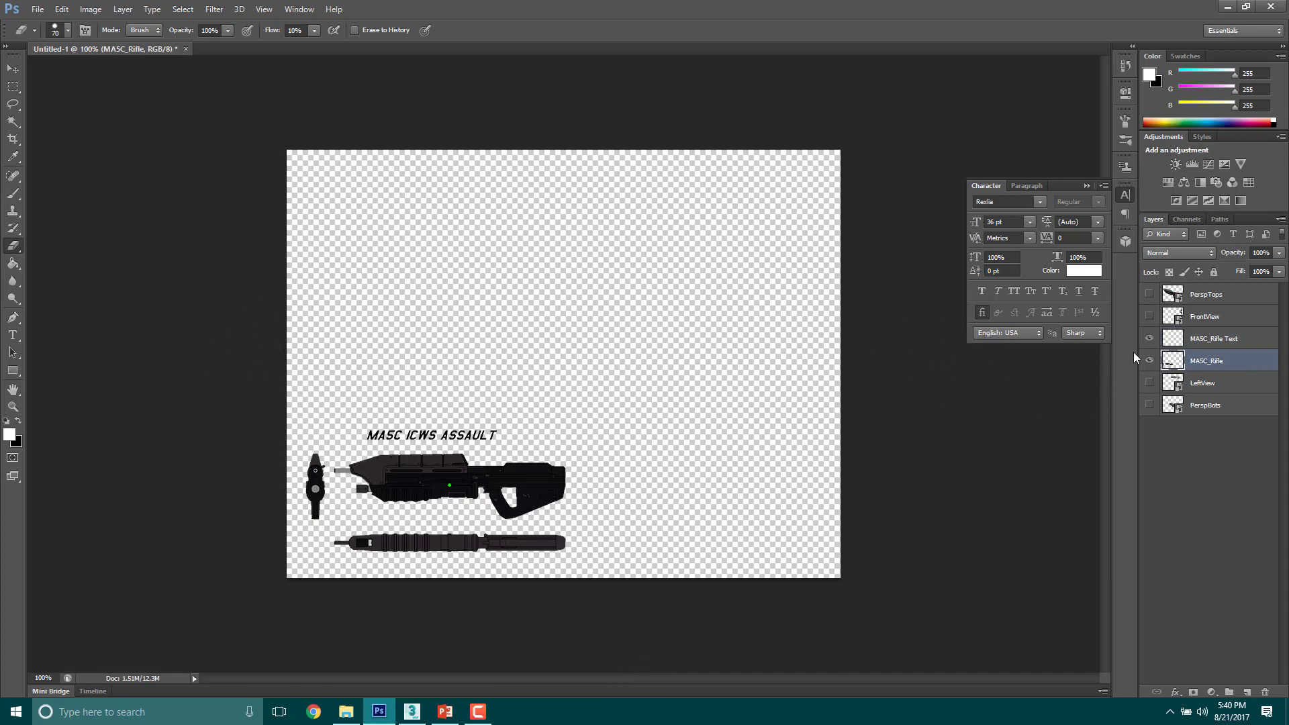
pyautogui.click(1149, 317)
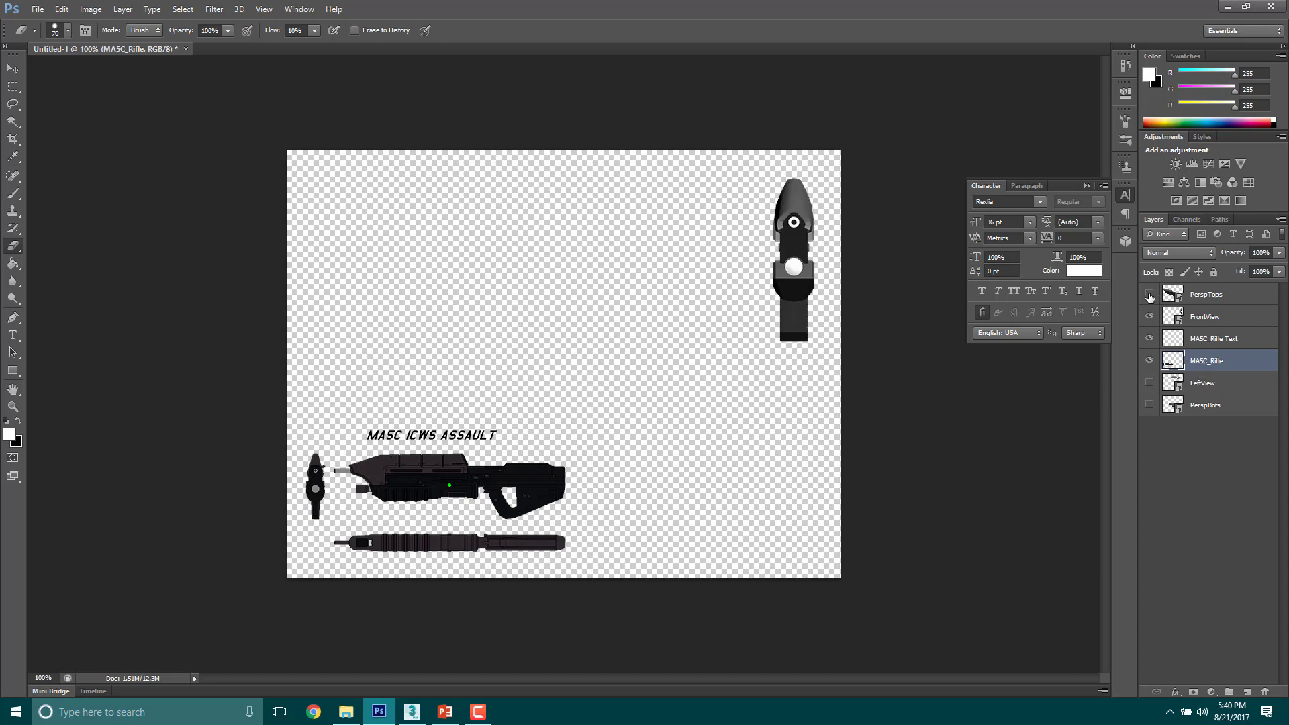
pyautogui.click(1150, 294)
pyautogui.click(1149, 383)
pyautogui.click(1149, 405)
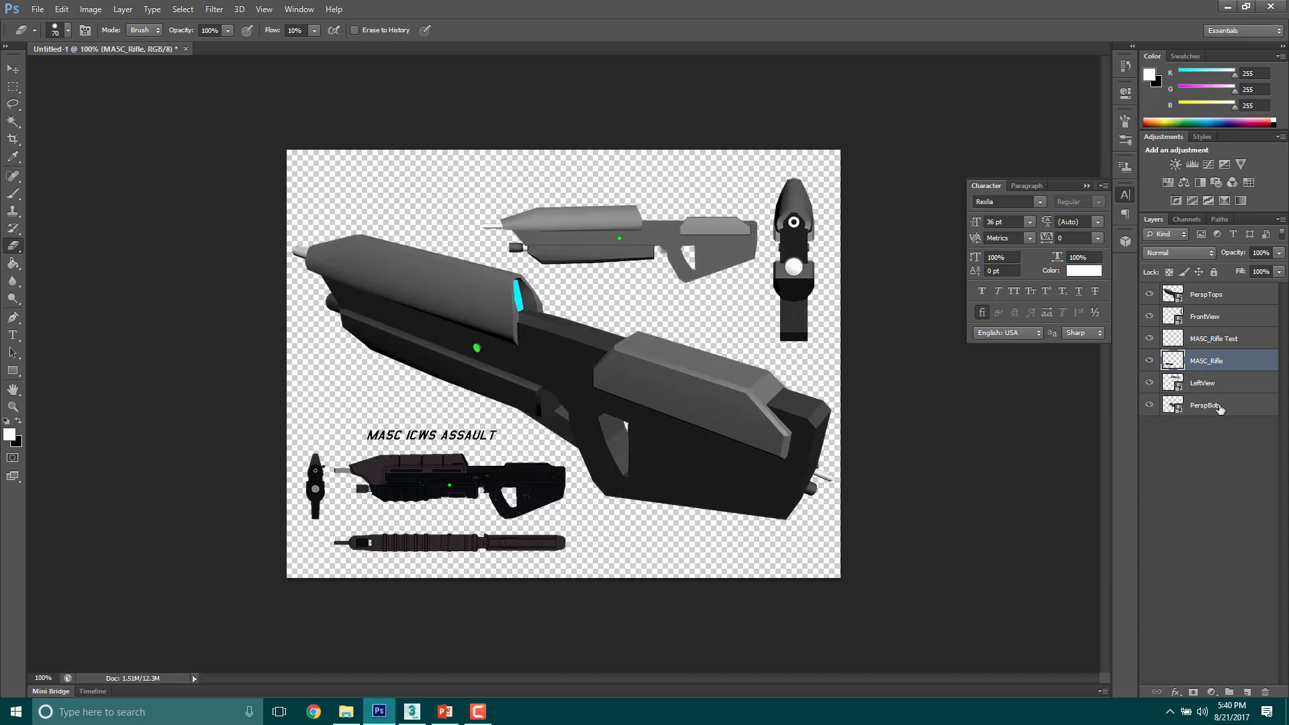
pyautogui.hotkey('ctrl', 't')
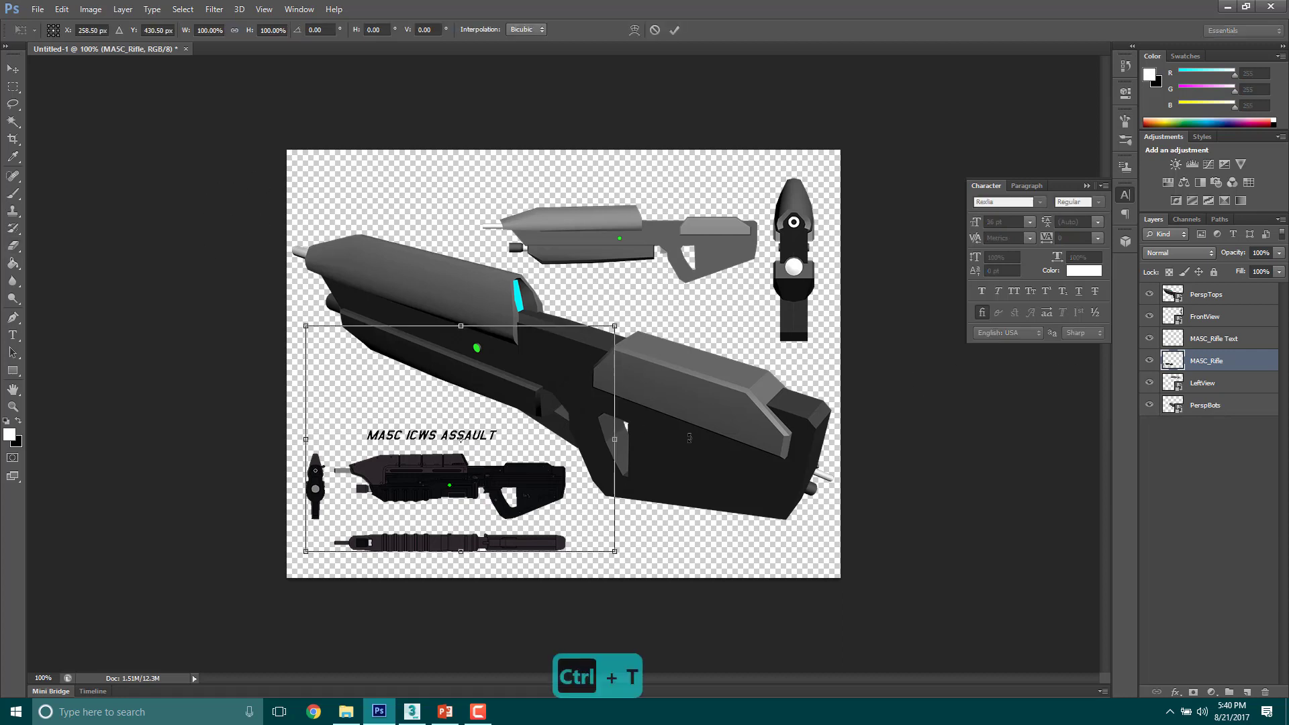
pyautogui.press('Escape')
pyautogui.click(1227, 405)
pyautogui.hotkey('ctrl', 't')
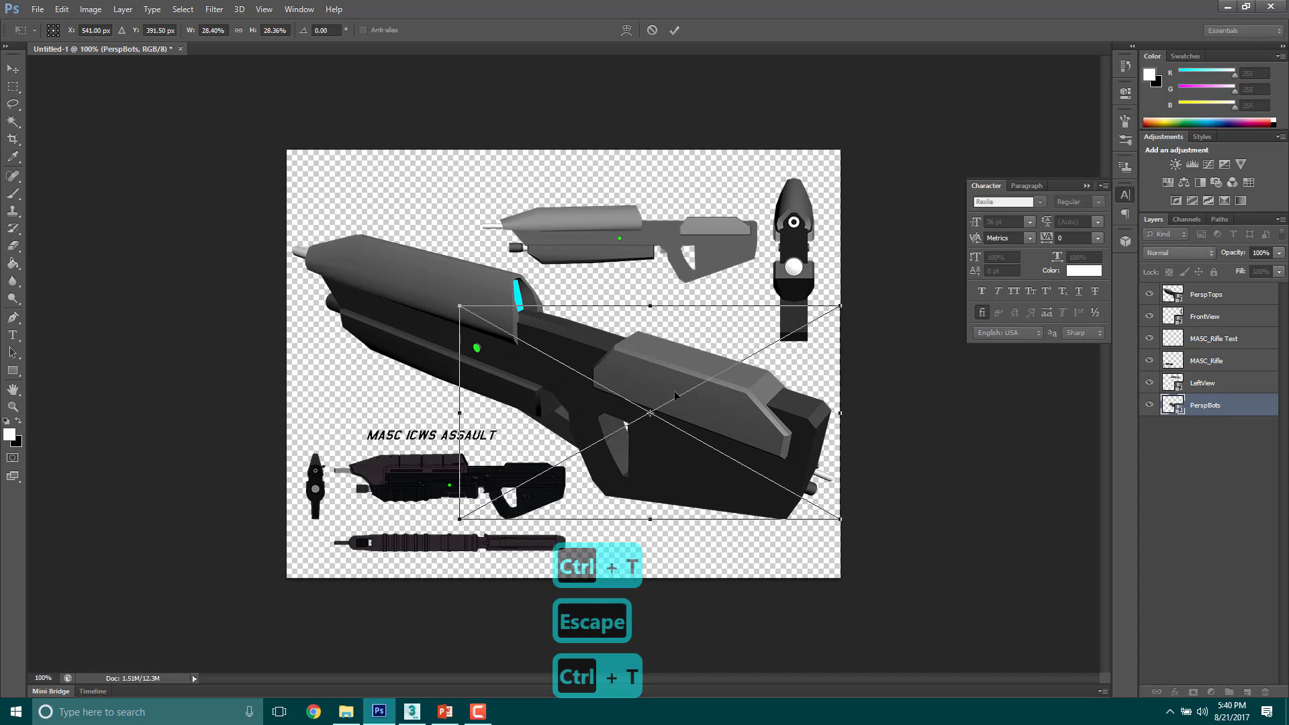
pyautogui.moveTo(692, 379); pyautogui.dragTo(536, 435)
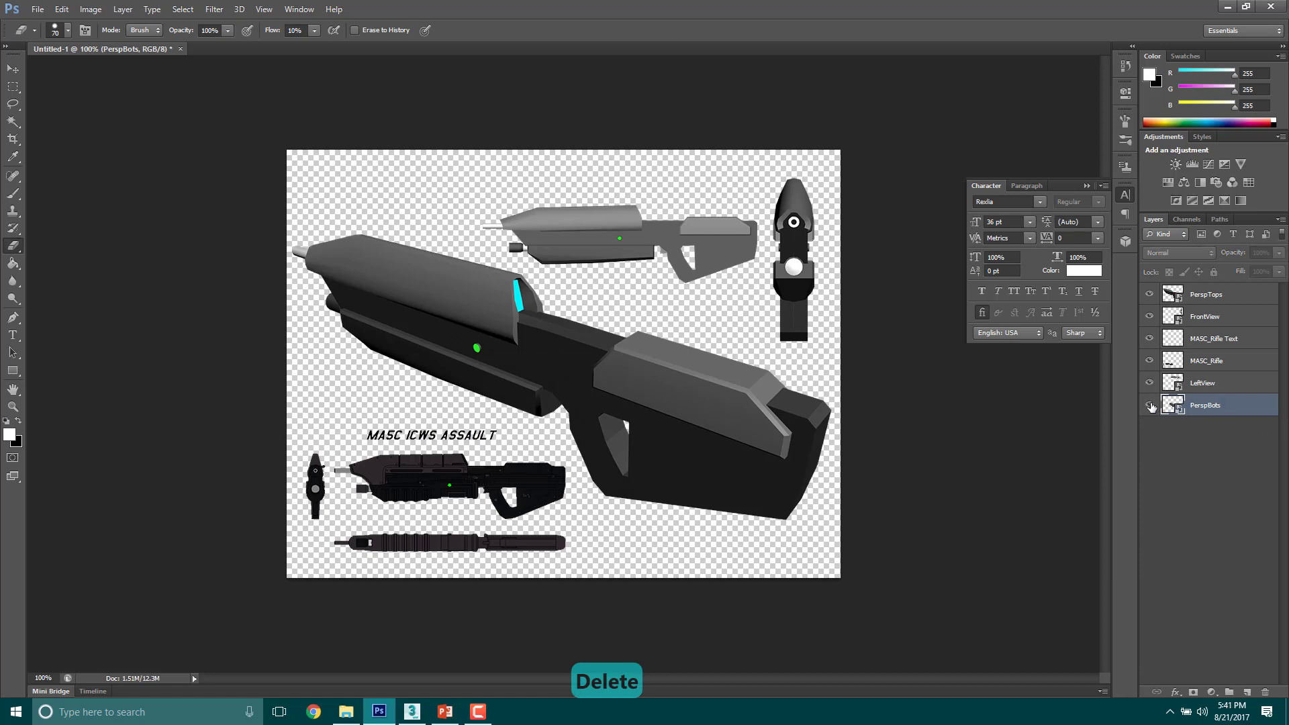
pyautogui.rightClick(1214, 415)
pyautogui.press('Escape')
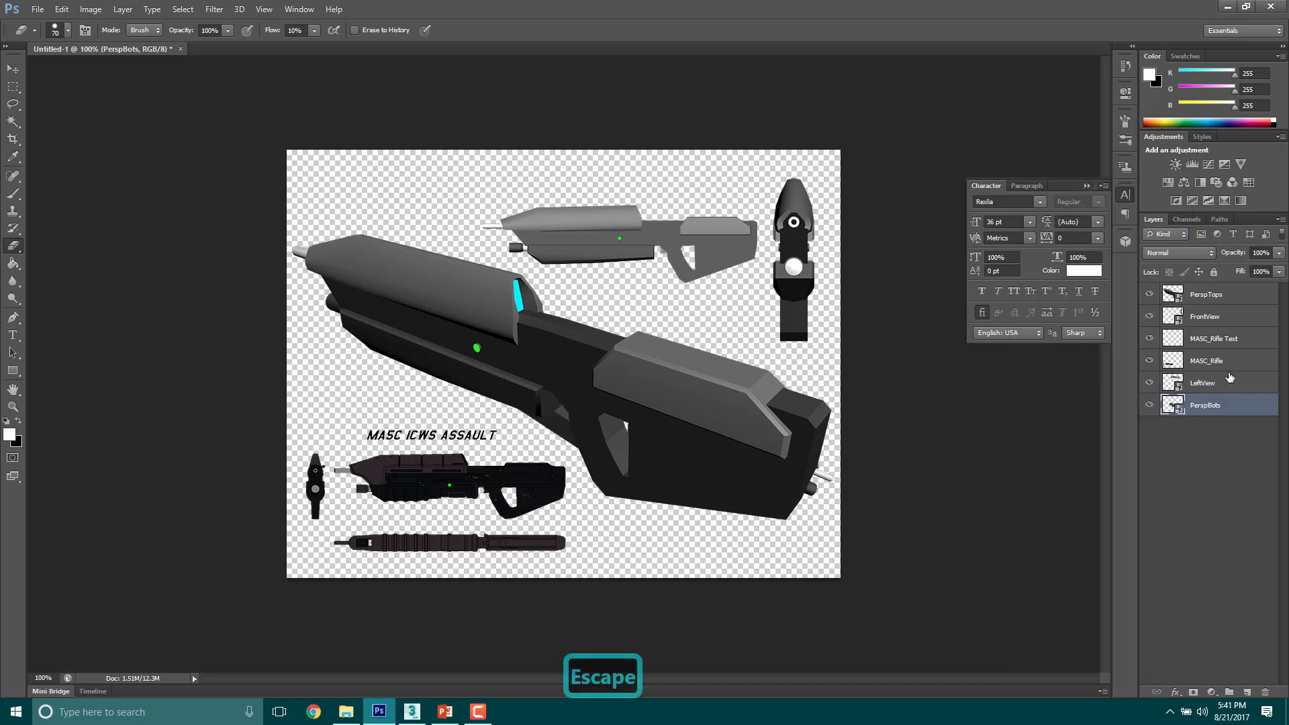
pyautogui.click(1149, 383)
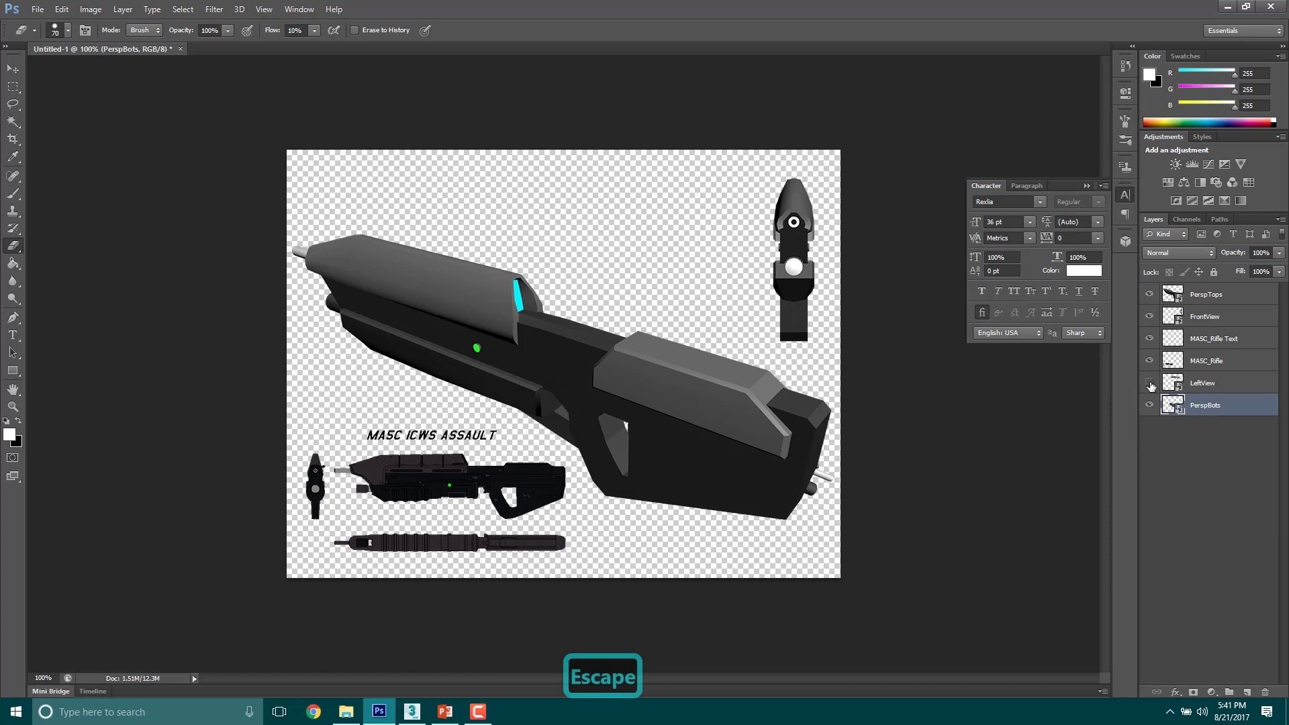
pyautogui.click(1150, 383)
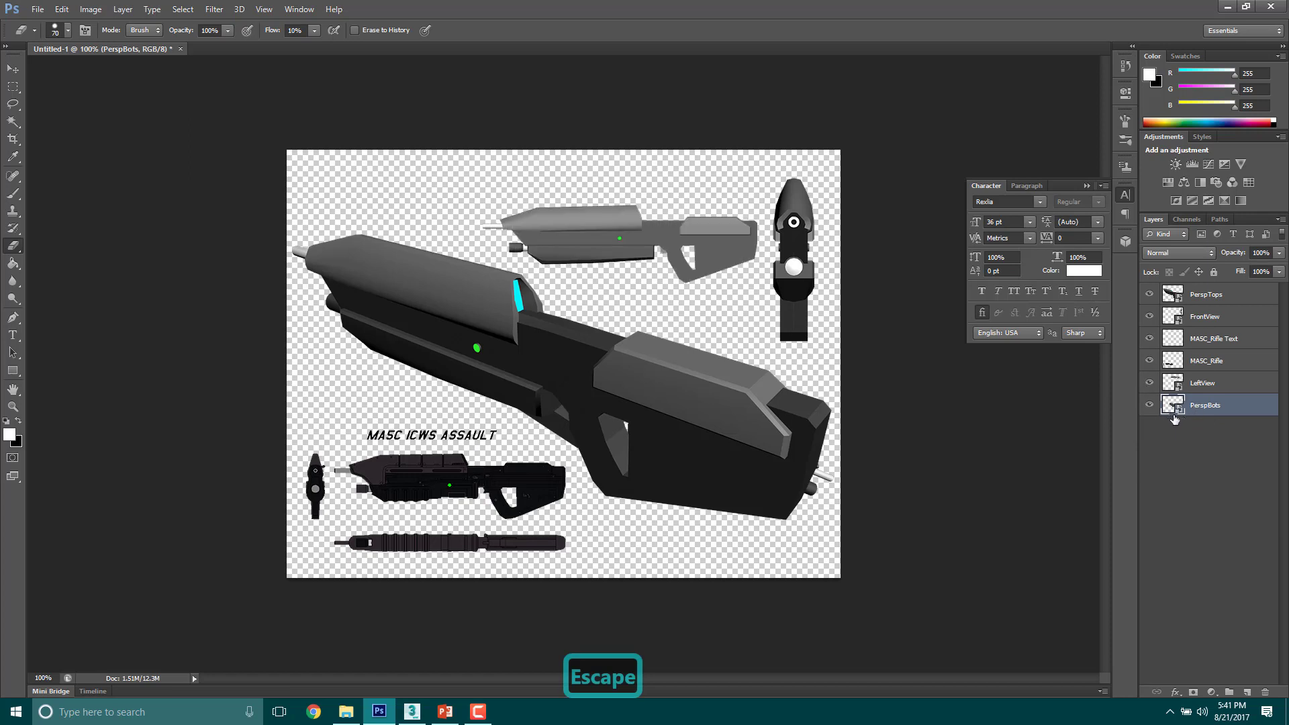
# Step: Hide the PerspBots layer and deselect all layers
pyautogui.click(1150, 405)
pyautogui.click(1150, 405)
pyautogui.click(1150, 404)
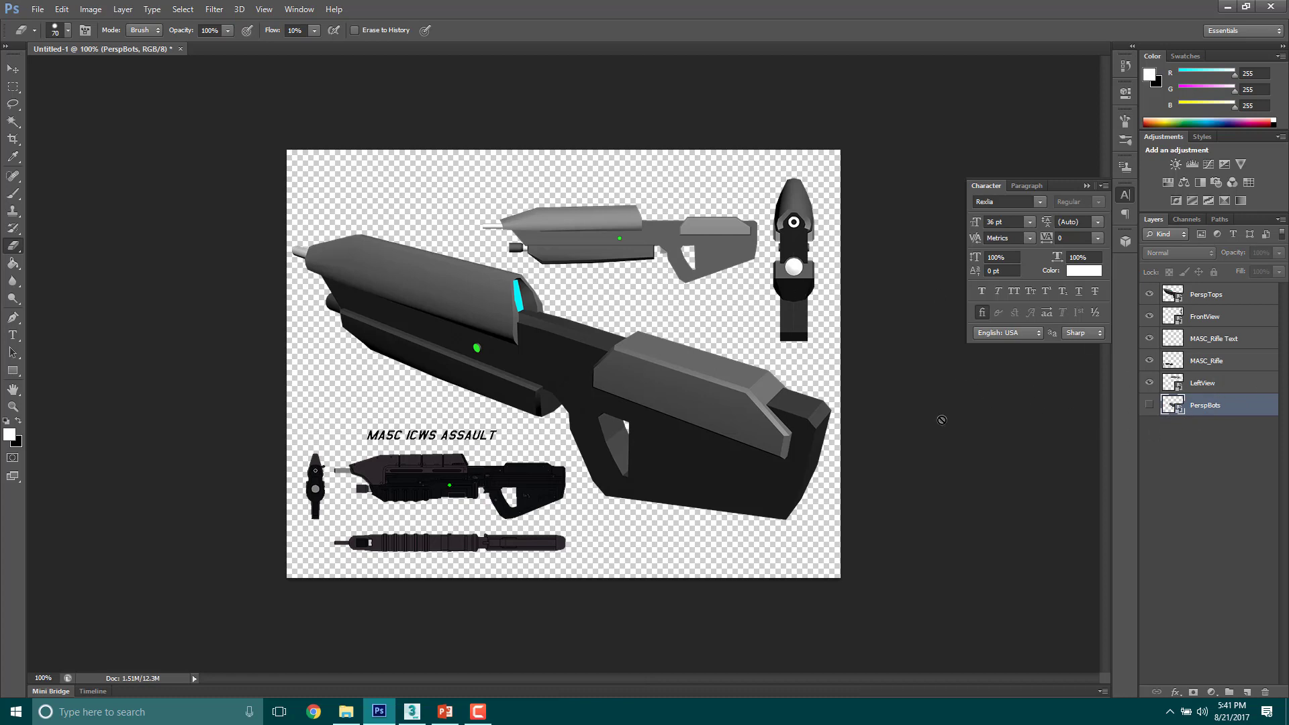
pyautogui.click(1189, 479)
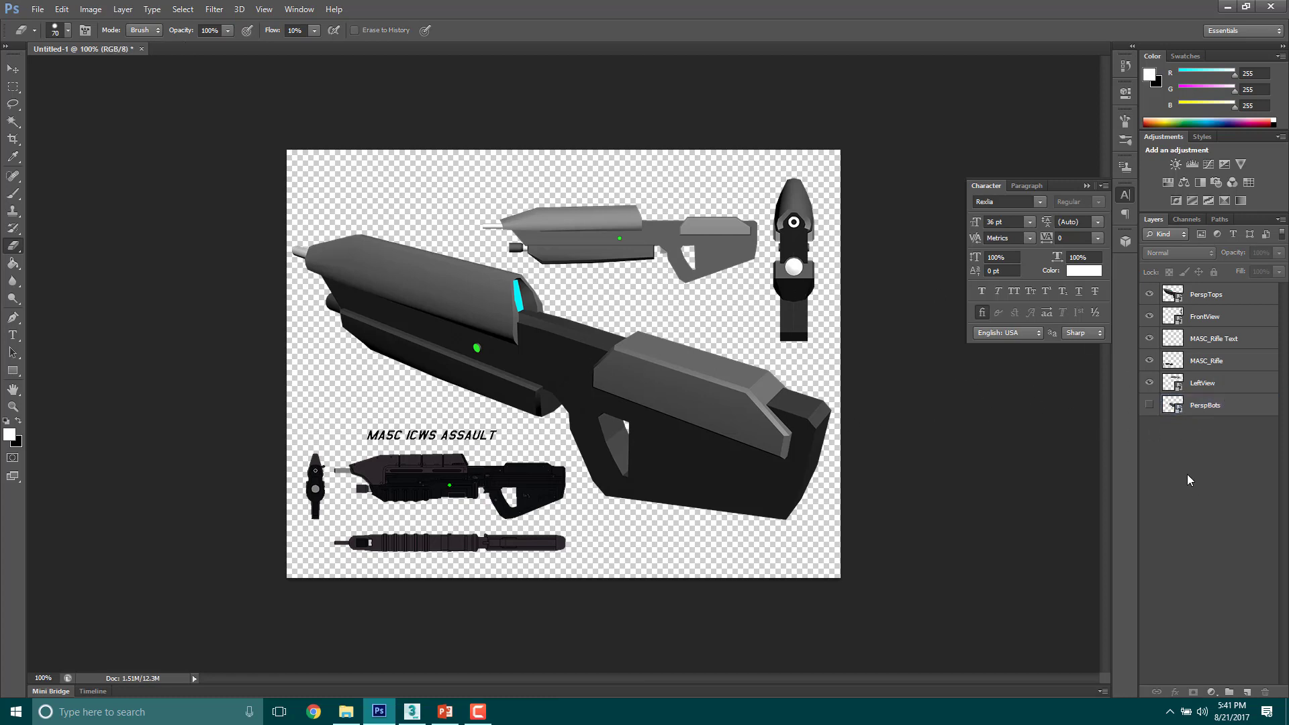
# Step: Add a wide text box along the canvas's upper edge and begin the title with "5 LA"
pyautogui.click(13, 335)
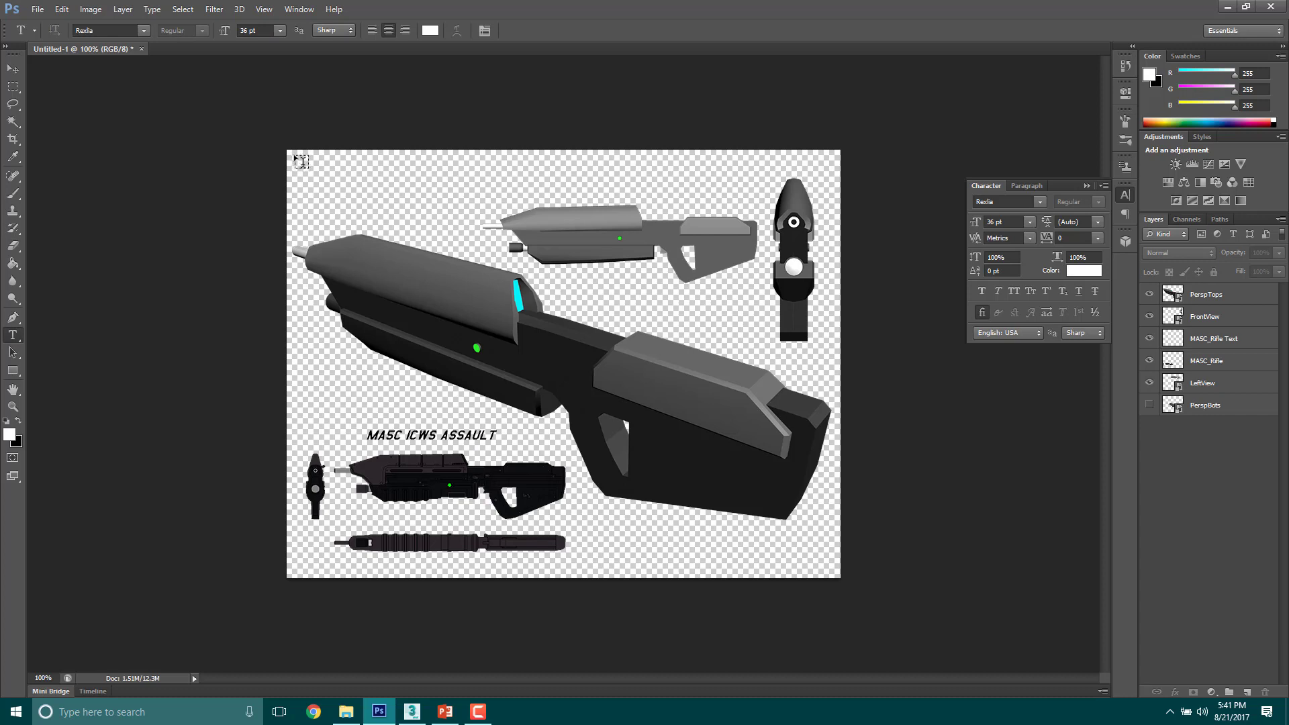
pyautogui.moveTo(300, 161); pyautogui.dragTo(713, 202)
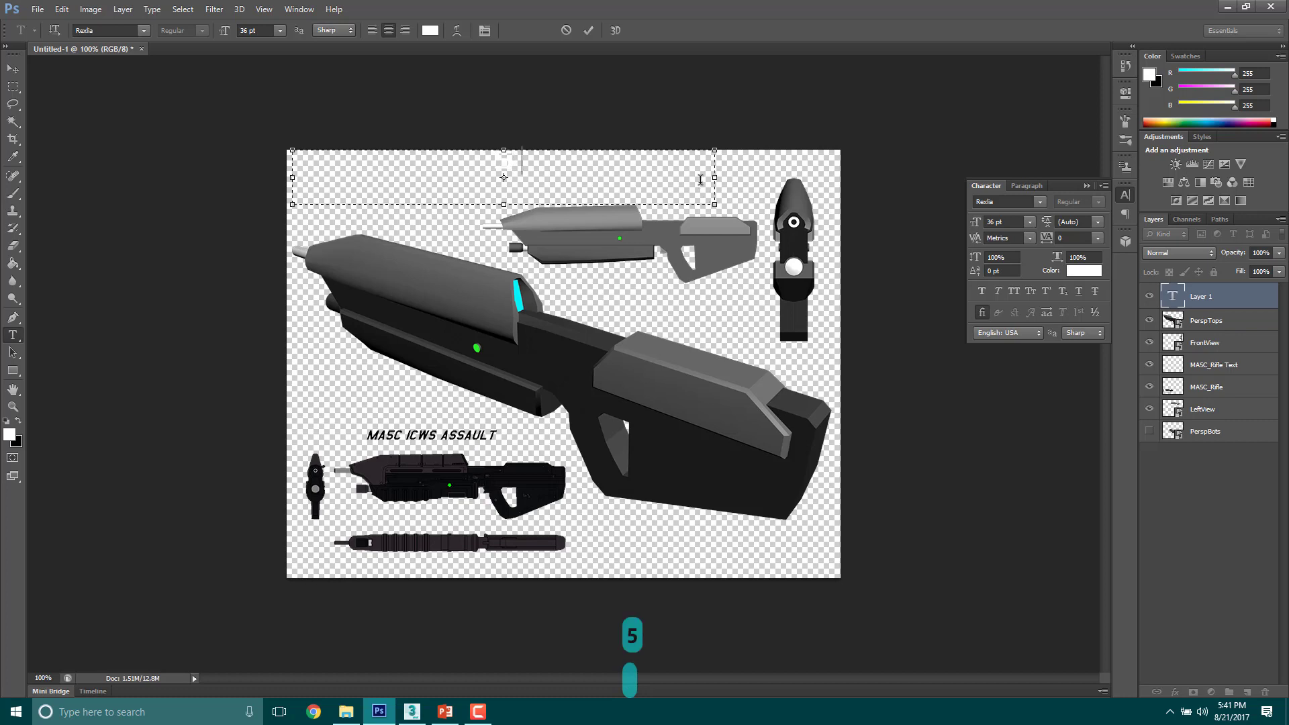
pyautogui.write('LAst')
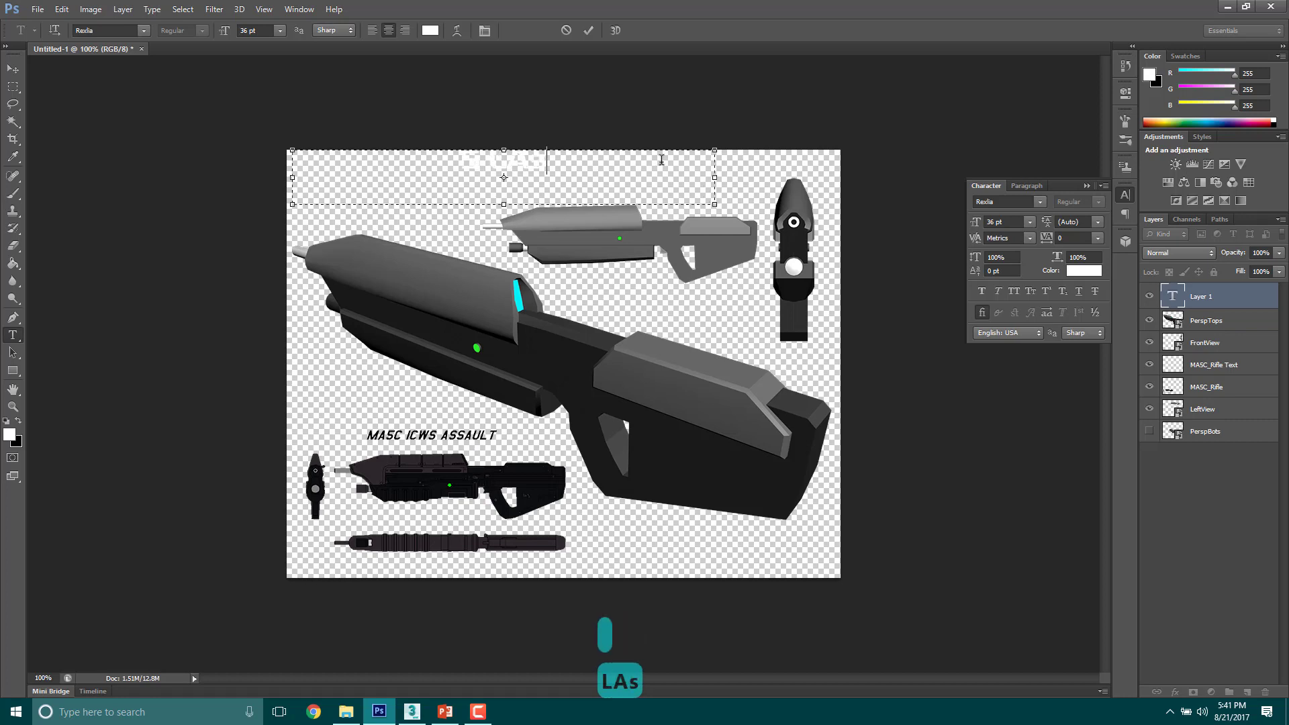
pyautogui.press('BackSpace')
pyautogui.press('BackSpace')
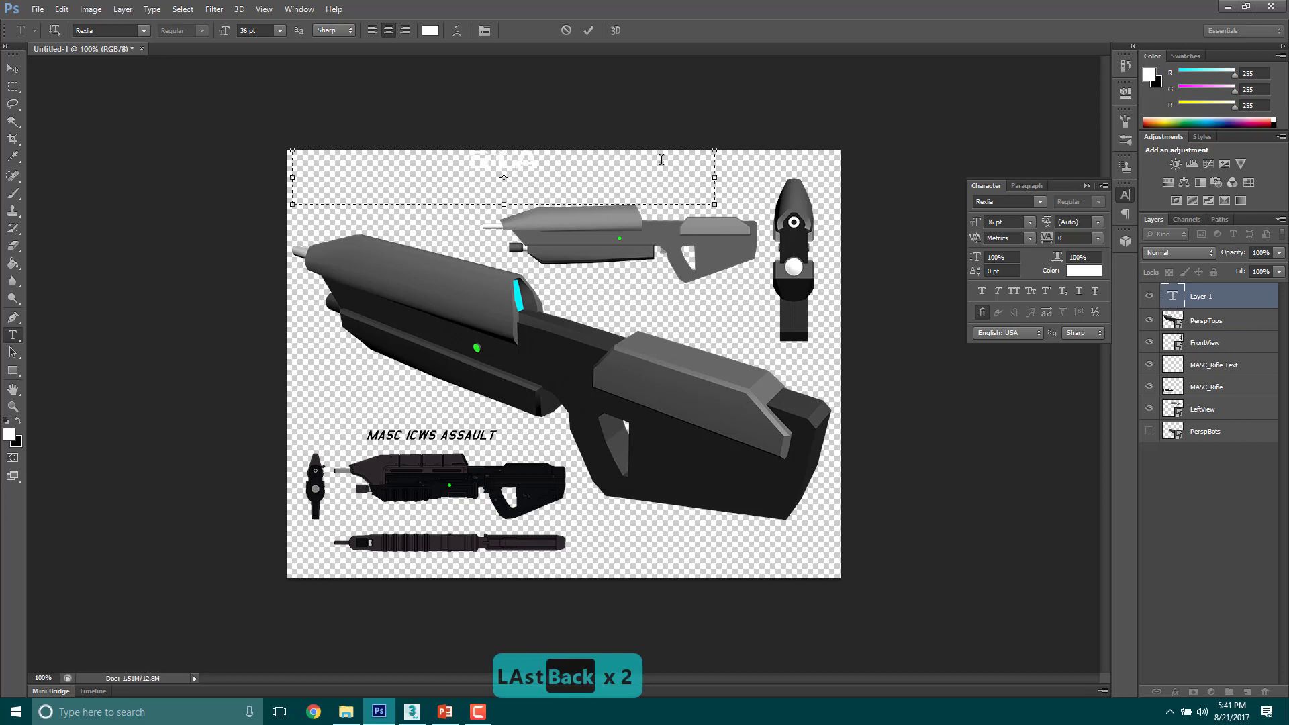
# Step: Set the colour of all the title text to pure red (ff0000)
pyautogui.hotkey('ctrl', 'a')
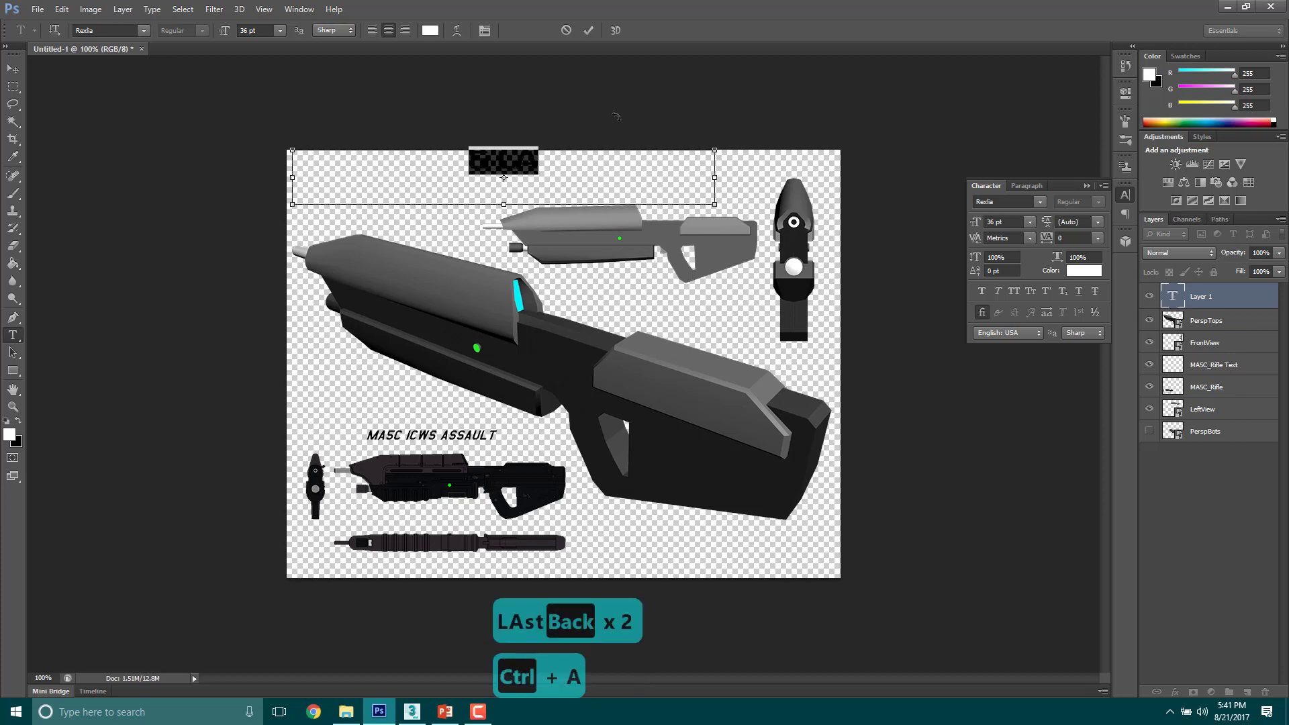
pyautogui.click(428, 31)
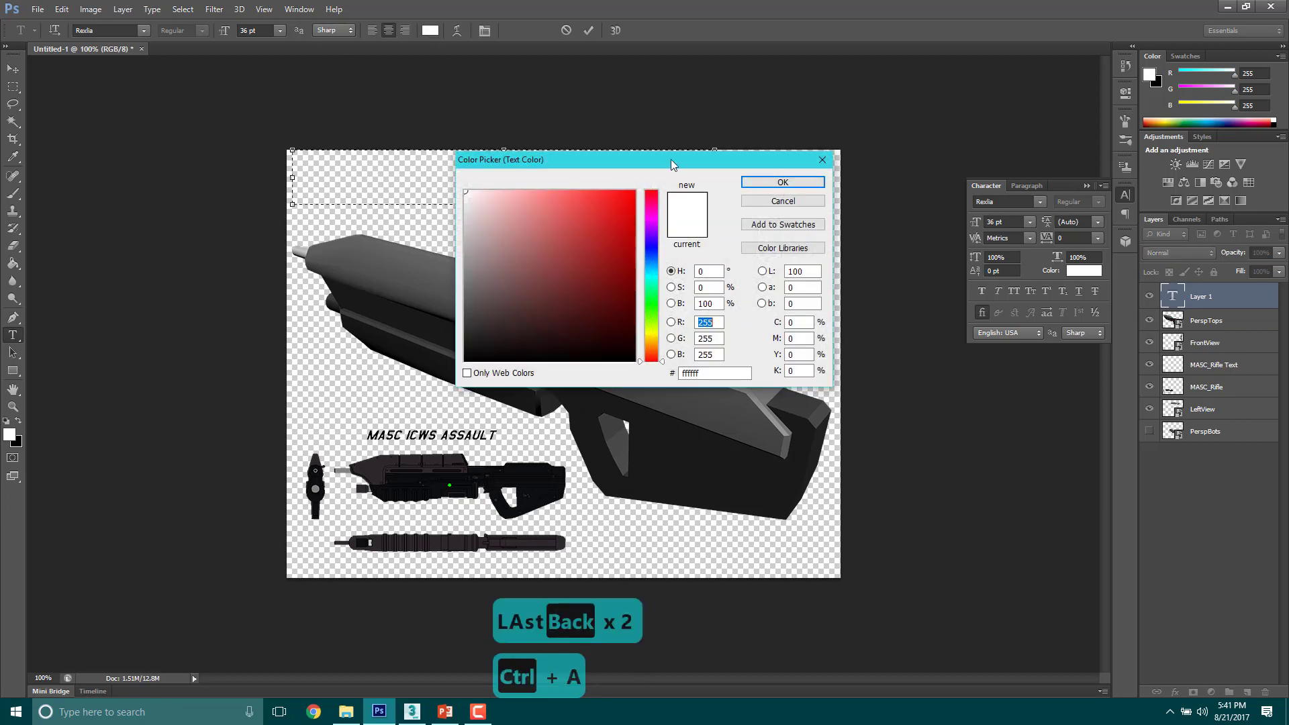
pyautogui.click(635, 192)
pyautogui.click(783, 182)
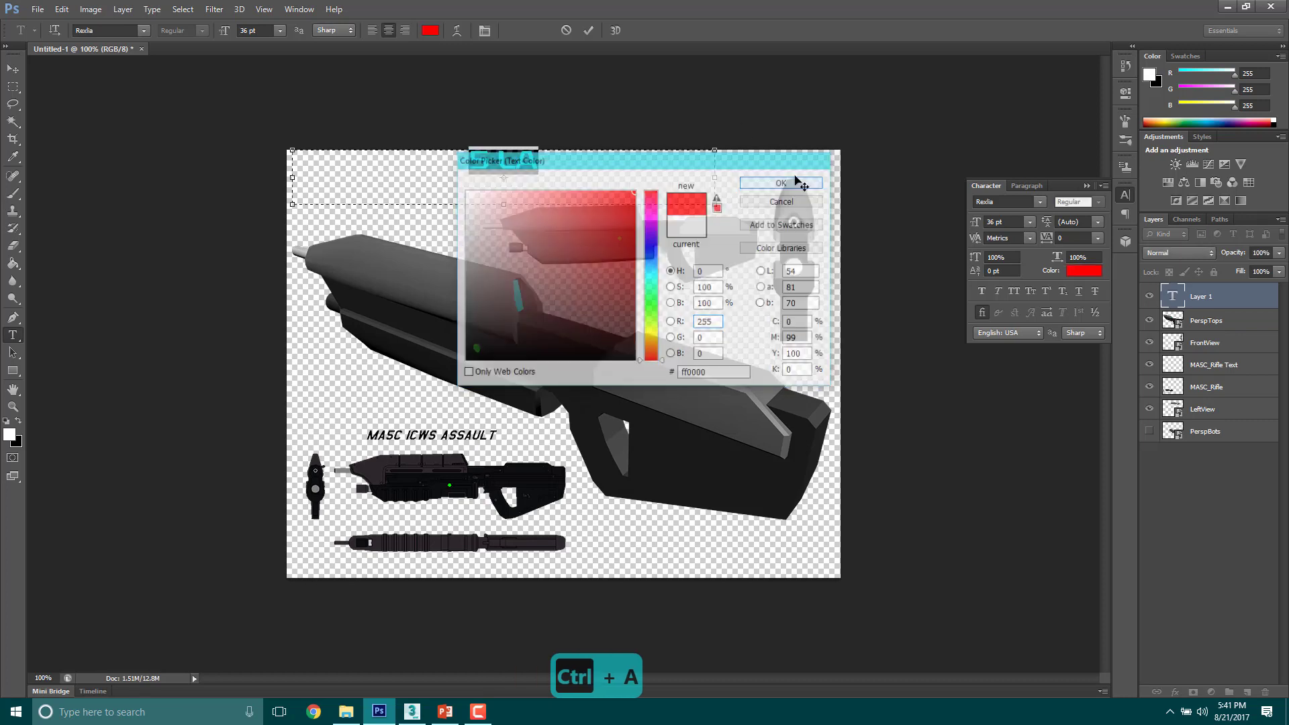
pyautogui.click(512, 167)
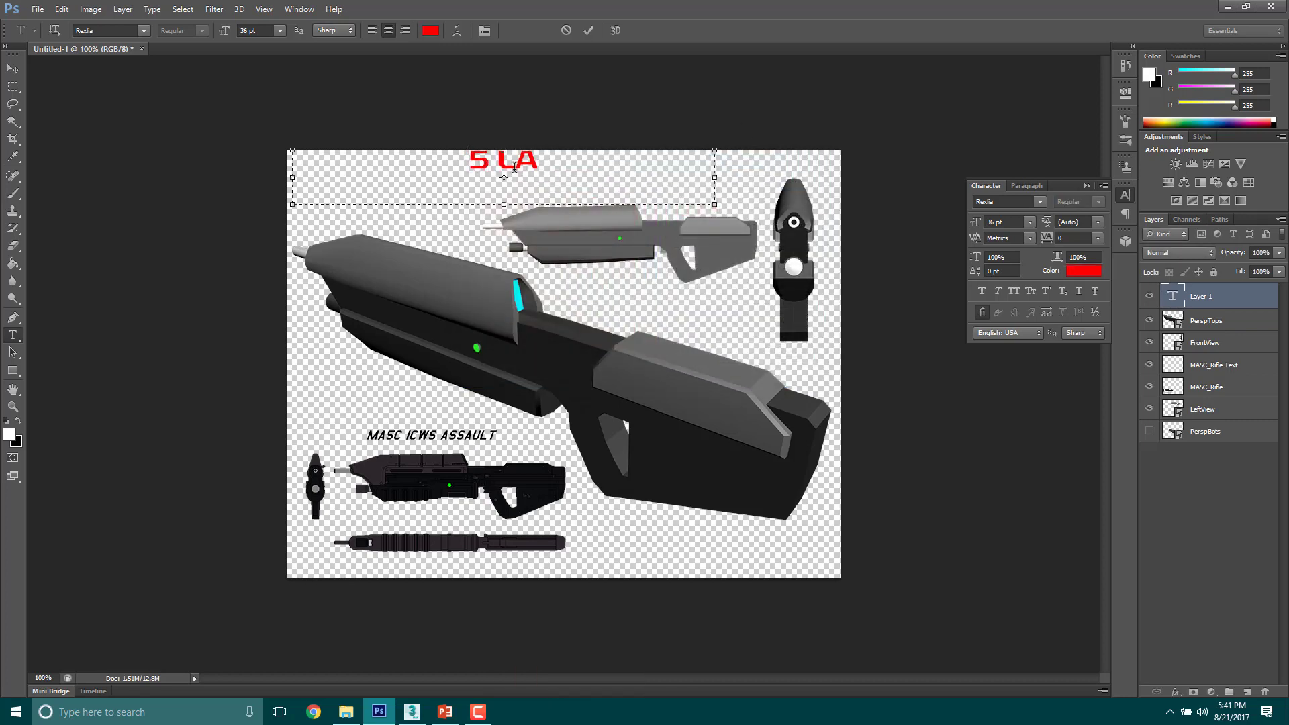
# Step: Complete the title as "5 Lastname Free 1" and move it into the upper-left corner of the canvas
pyautogui.moveTo(542, 157); pyautogui.dragTo(524, 162)
pyautogui.write('astname')
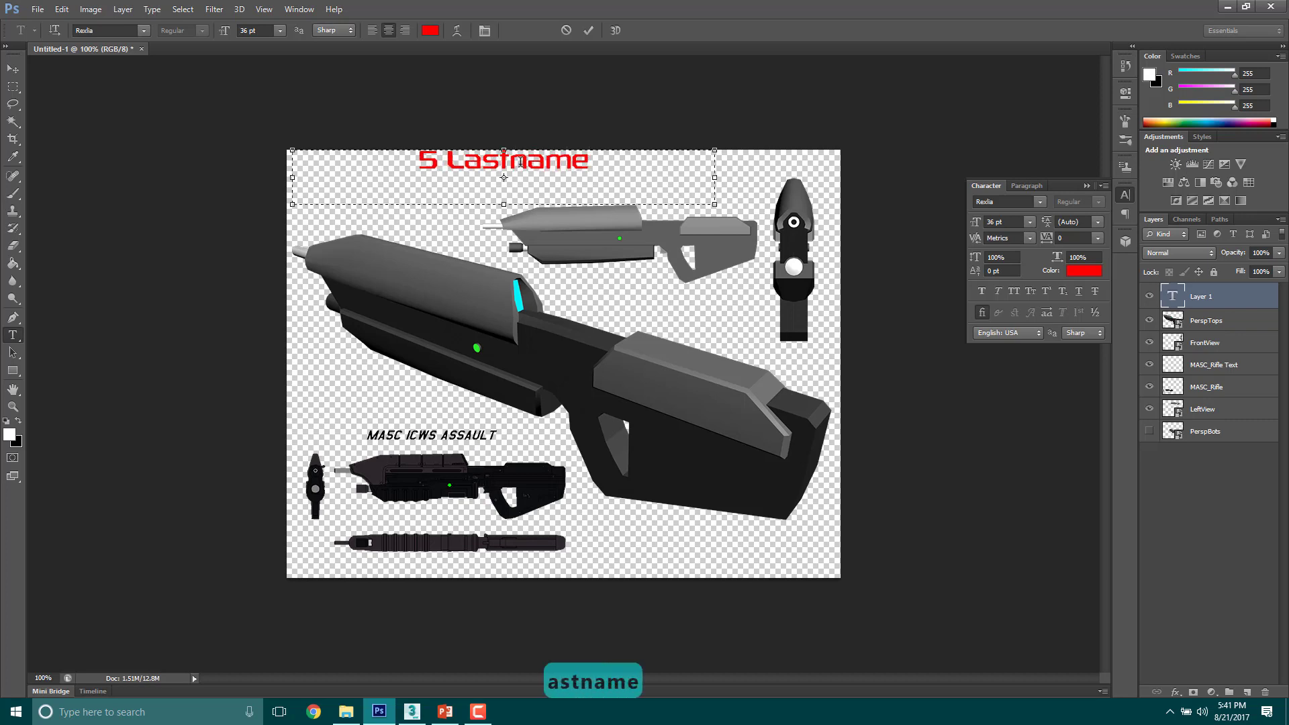
pyautogui.write(' Free 1')
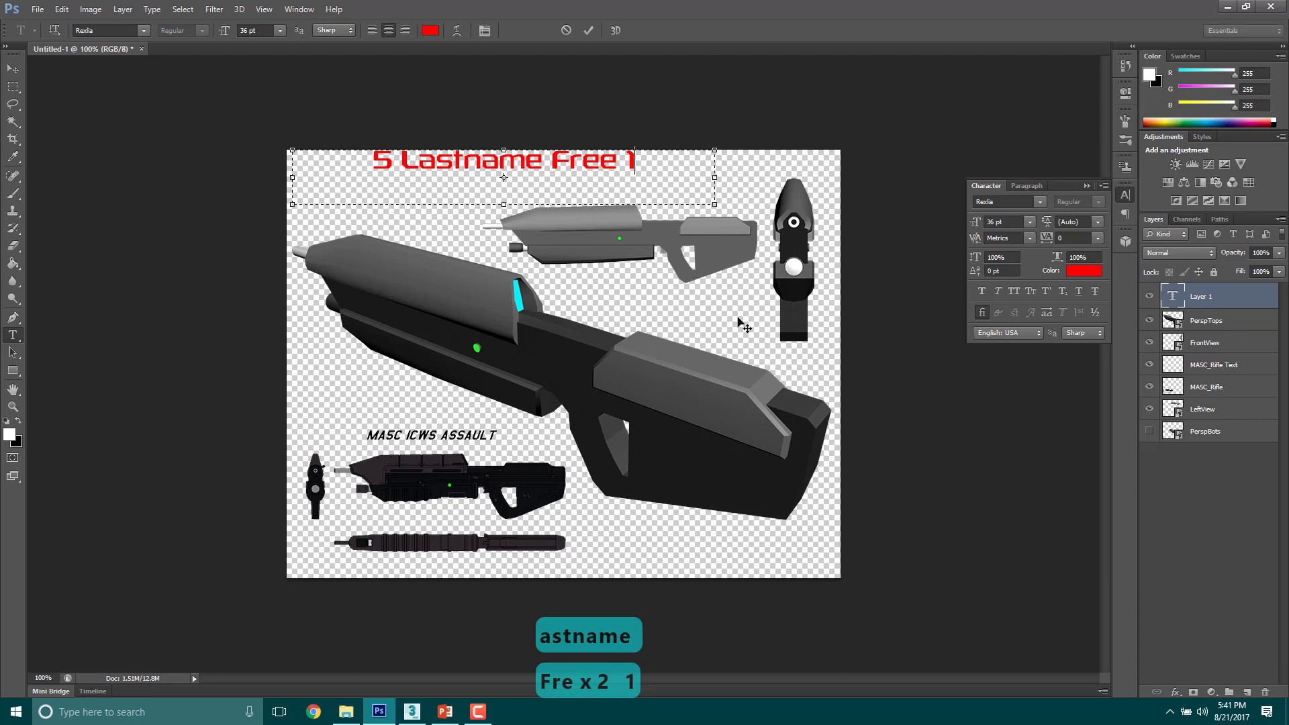
pyautogui.click(12, 69)
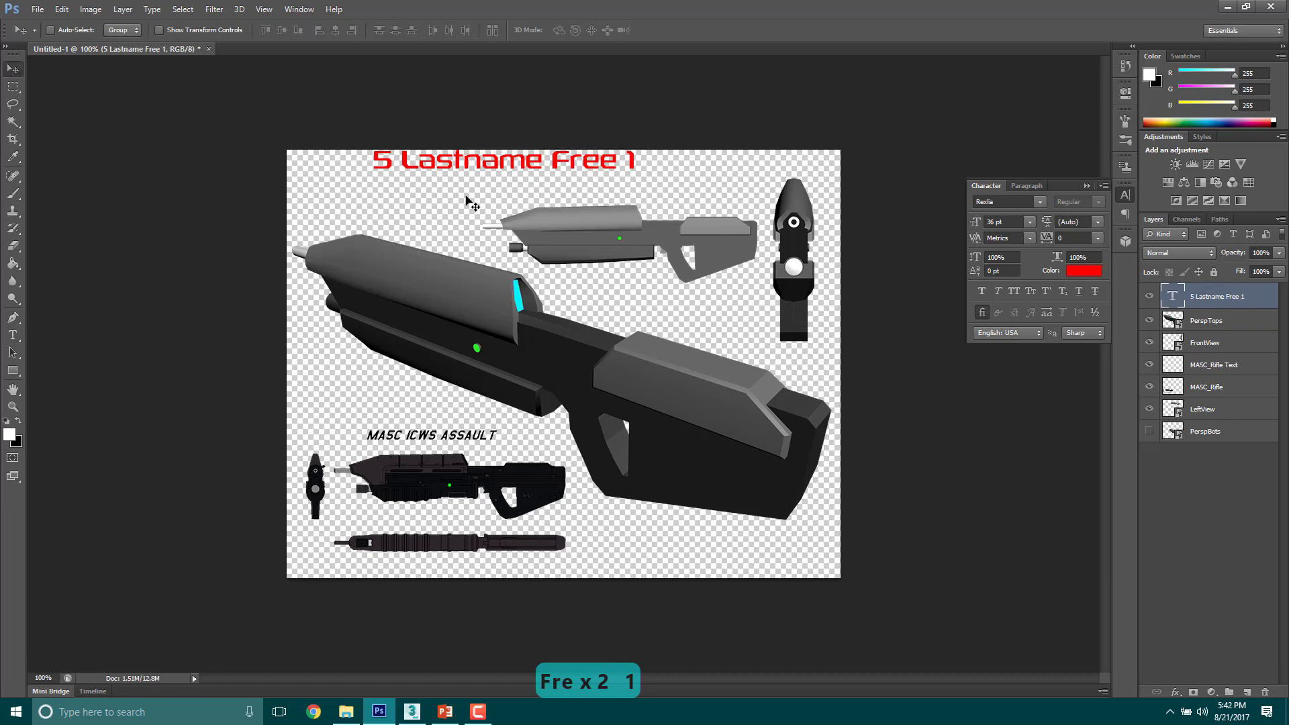
pyautogui.moveTo(470, 180); pyautogui.dragTo(394, 192)
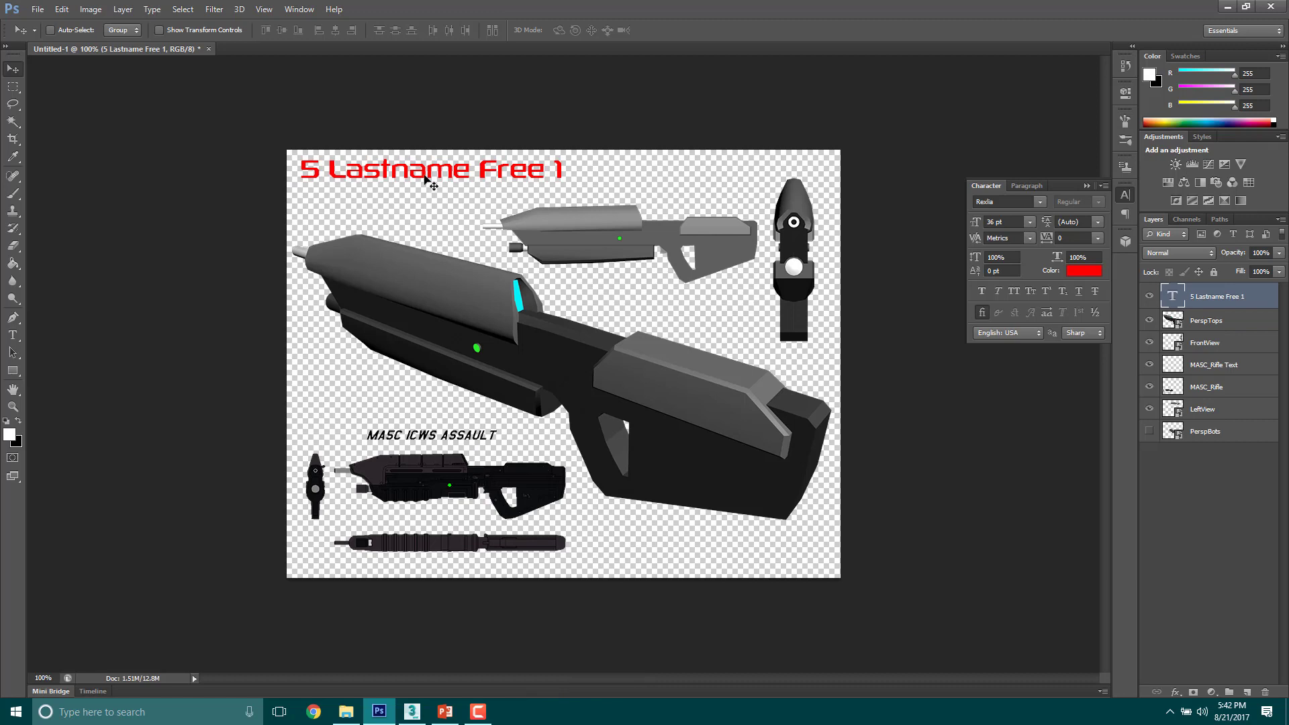
# Step: Enlarge the "5 Lastname Free 1" title to 55 pt and move it right so all of it fits within the canvas
pyautogui.click(13, 335)
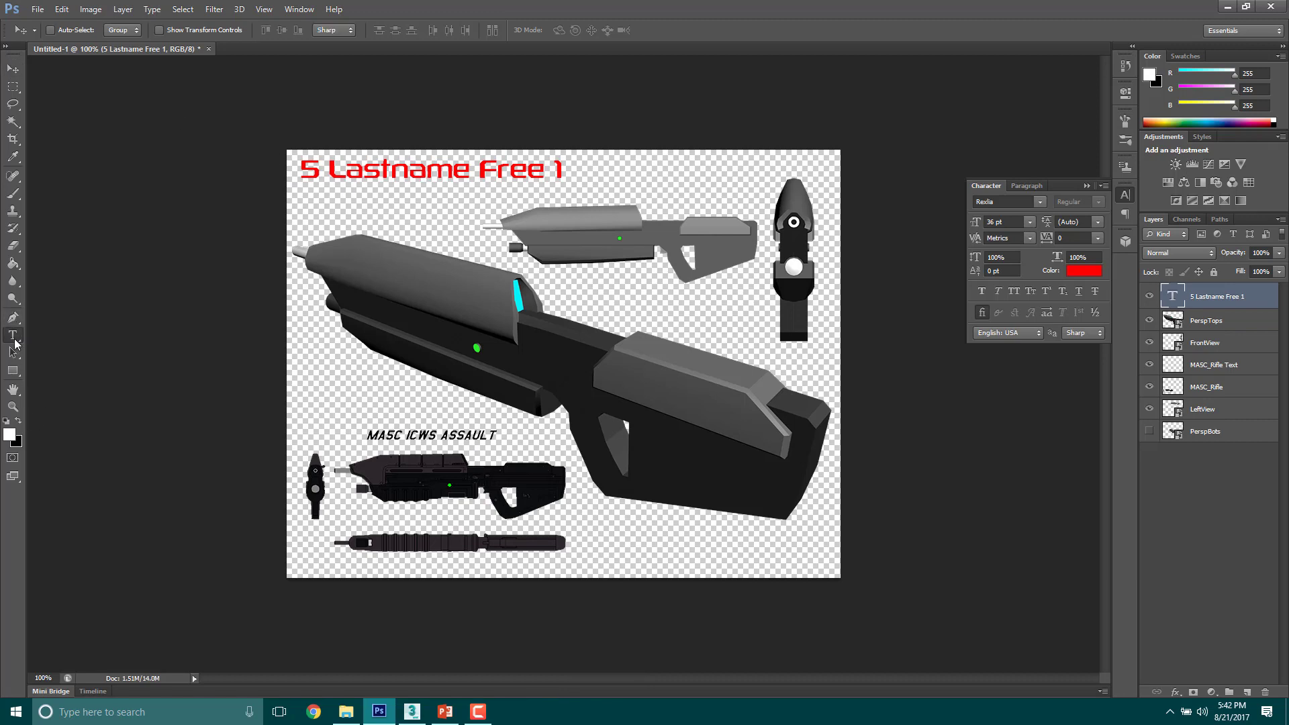
pyautogui.click(315, 164)
pyautogui.moveTo(302, 169); pyautogui.dragTo(562, 143)
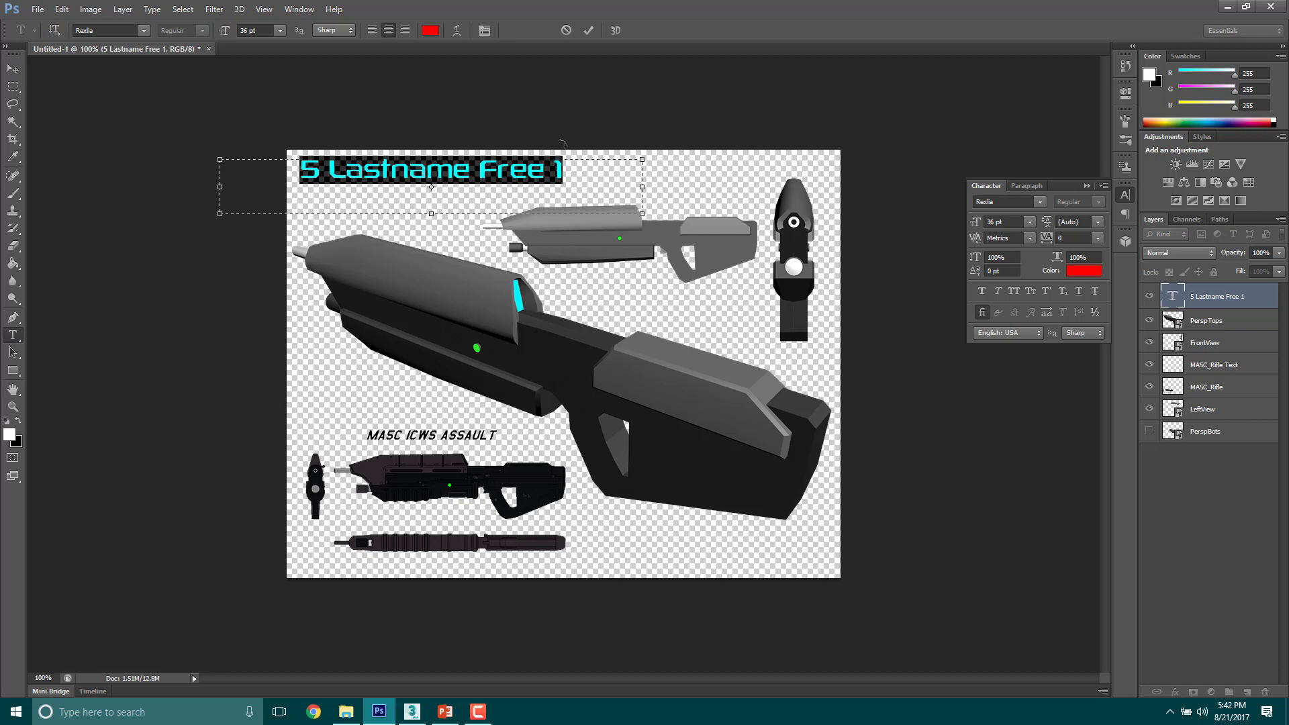
pyautogui.moveTo(225, 33); pyautogui.dragTo(233, 38)
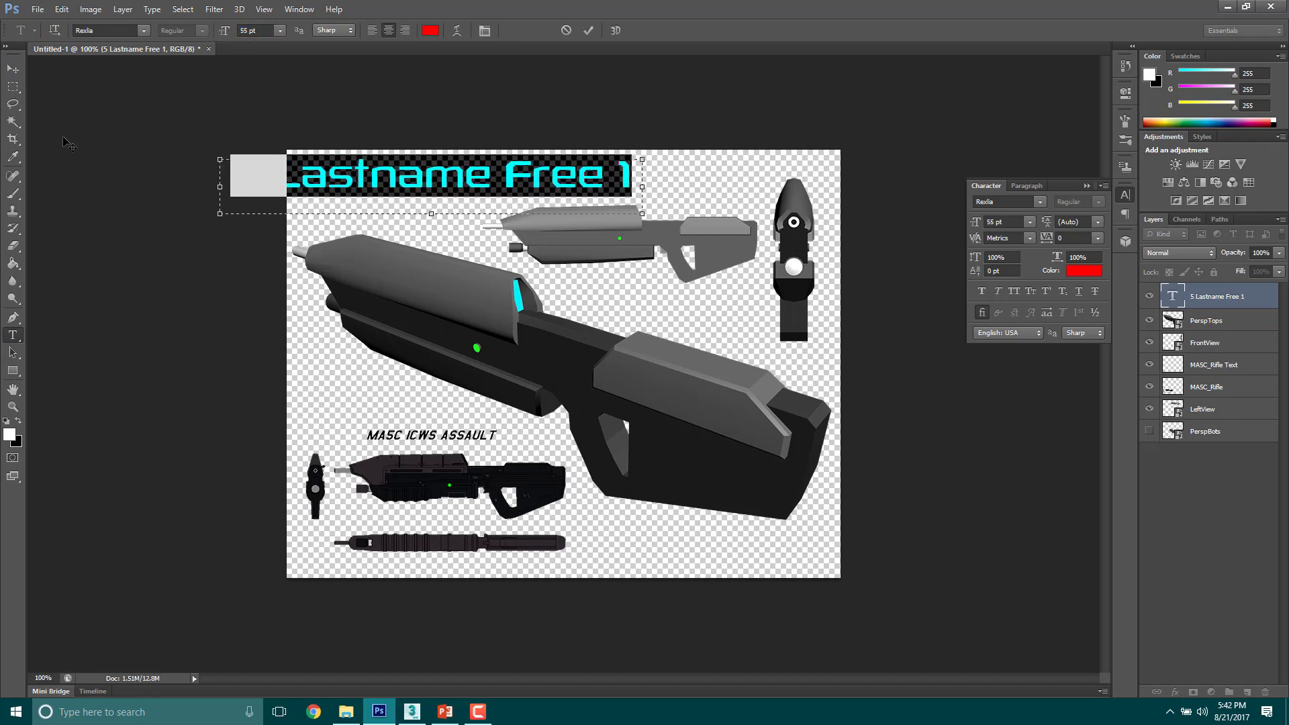
pyautogui.click(13, 69)
pyautogui.moveTo(403, 178); pyautogui.dragTo(473, 177)
pyautogui.keyDown('alt'); pyautogui.scroll(3, 295, 119); pyautogui.keyUp('alt')
pyautogui.keyDown('alt'); pyautogui.scroll(-1, 295, 119); pyautogui.keyUp('alt')
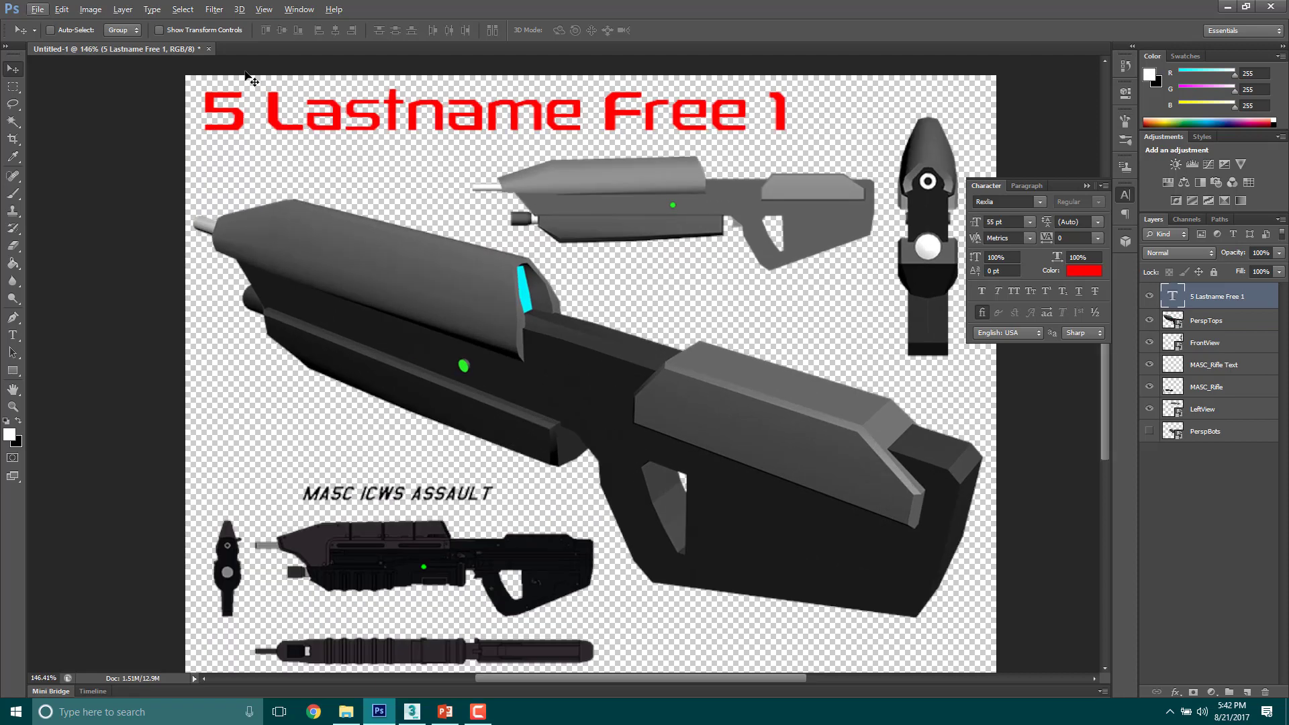
pyautogui.keyDown('alt'); pyautogui.scroll(-4, 392, 137); pyautogui.keyUp('alt')
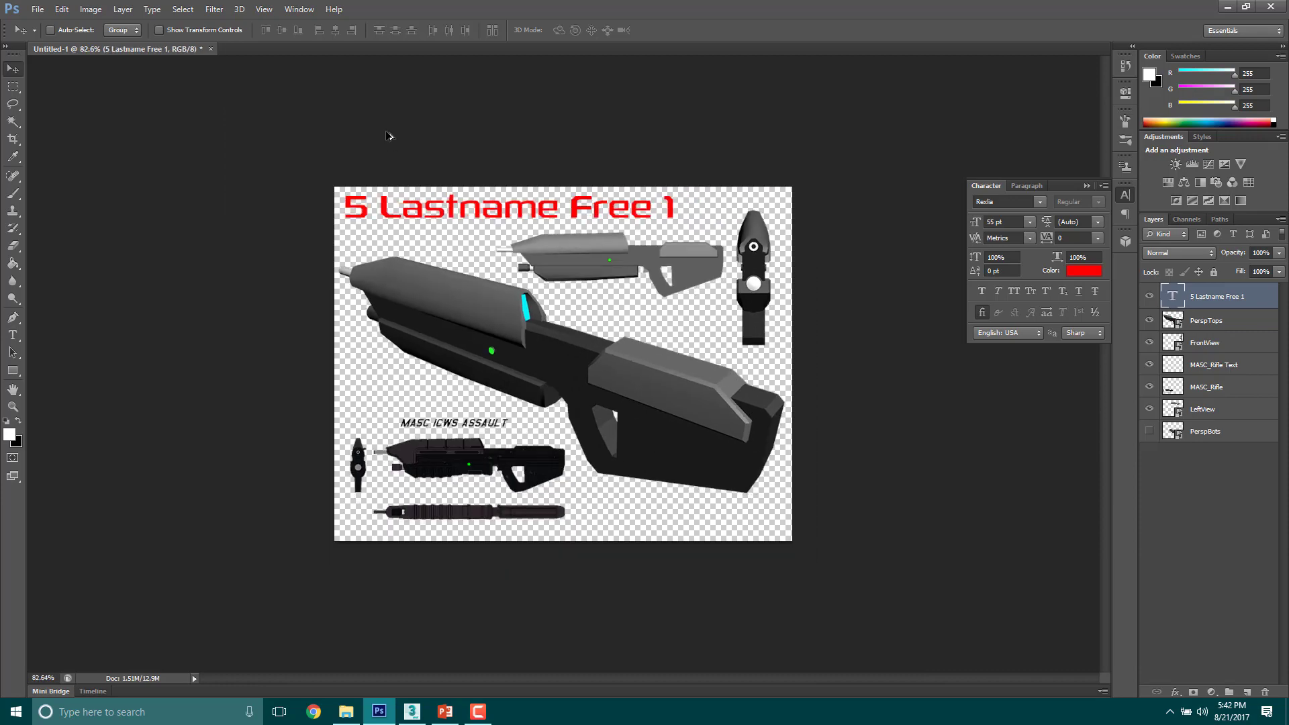
pyautogui.keyDown('alt'); pyautogui.scroll(-5, 380, 170); pyautogui.keyUp('alt')
pyautogui.keyDown('alt'); pyautogui.scroll(8, 395, 176); pyautogui.keyUp('alt')
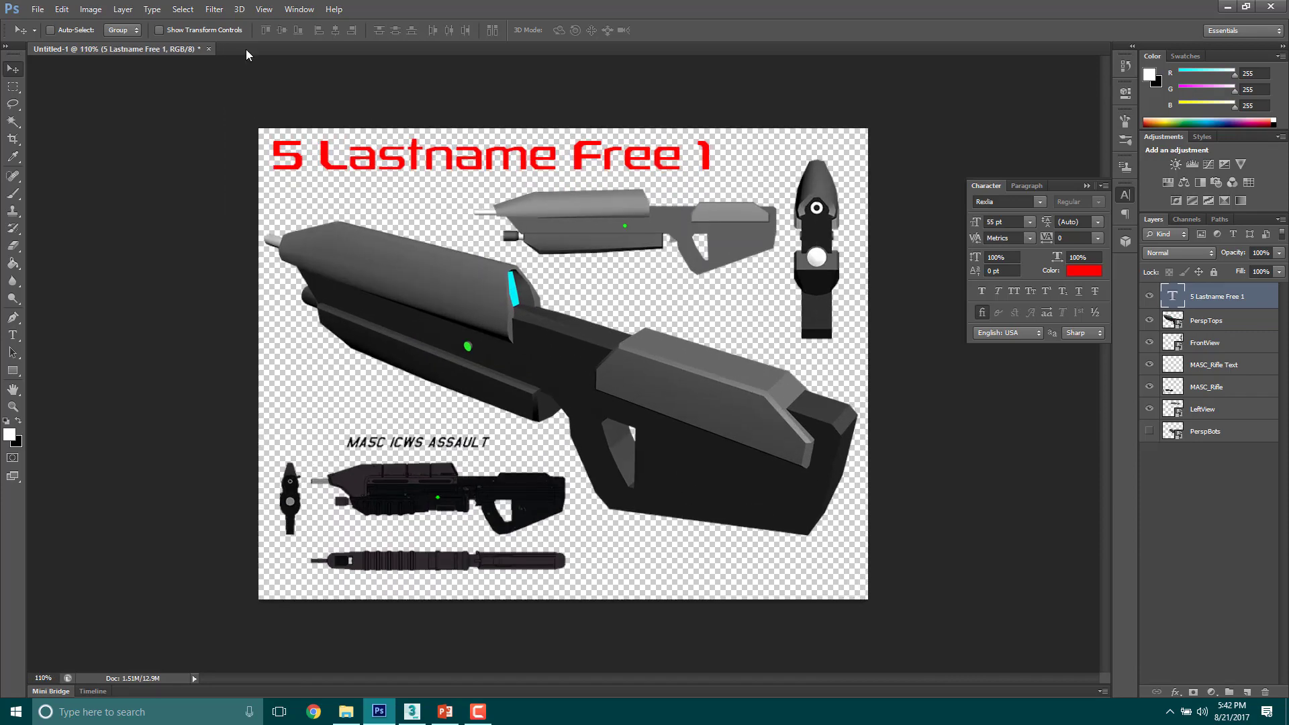
pyautogui.keyDown('alt'); pyautogui.scroll(17, 202, 94); pyautogui.keyUp('alt')
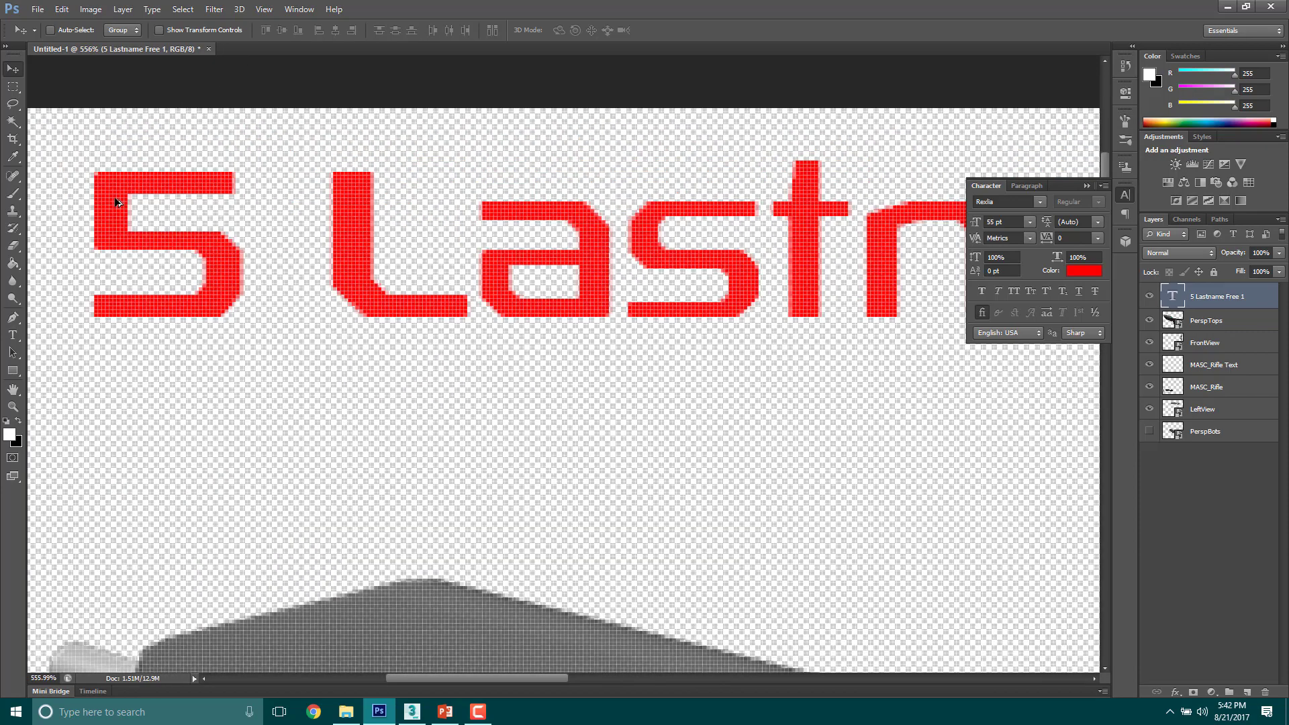
pyautogui.keyDown('alt'); pyautogui.scroll(-20, 116, 203); pyautogui.keyUp('alt')
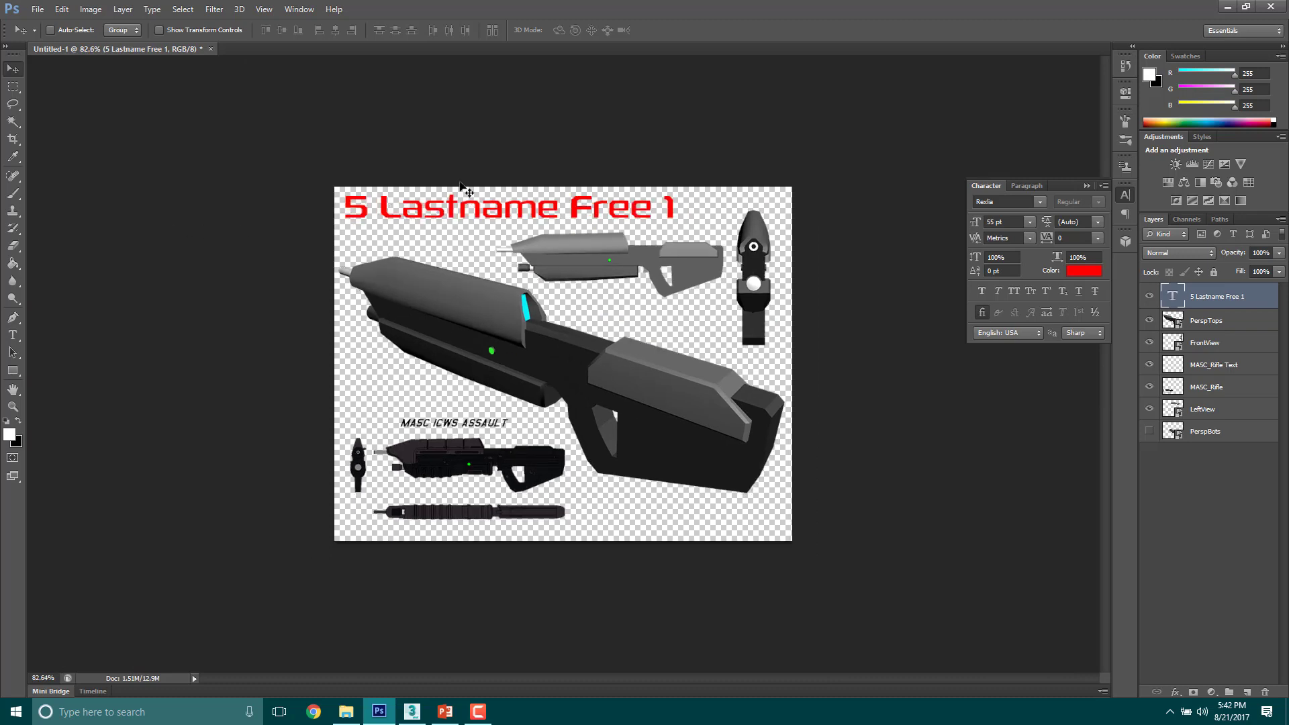
# Step: Deselect all layers, start a Save for Web export and open the image width for editing
pyautogui.click(1176, 524)
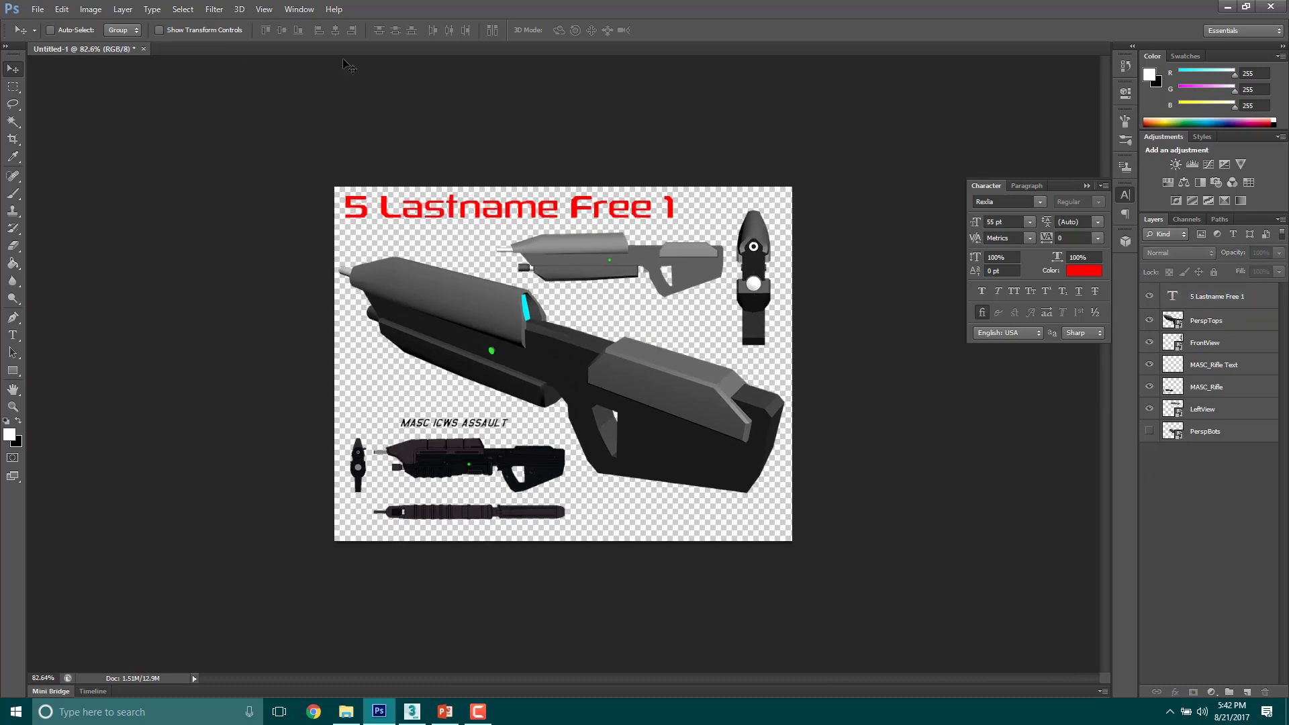
pyautogui.click(37, 9)
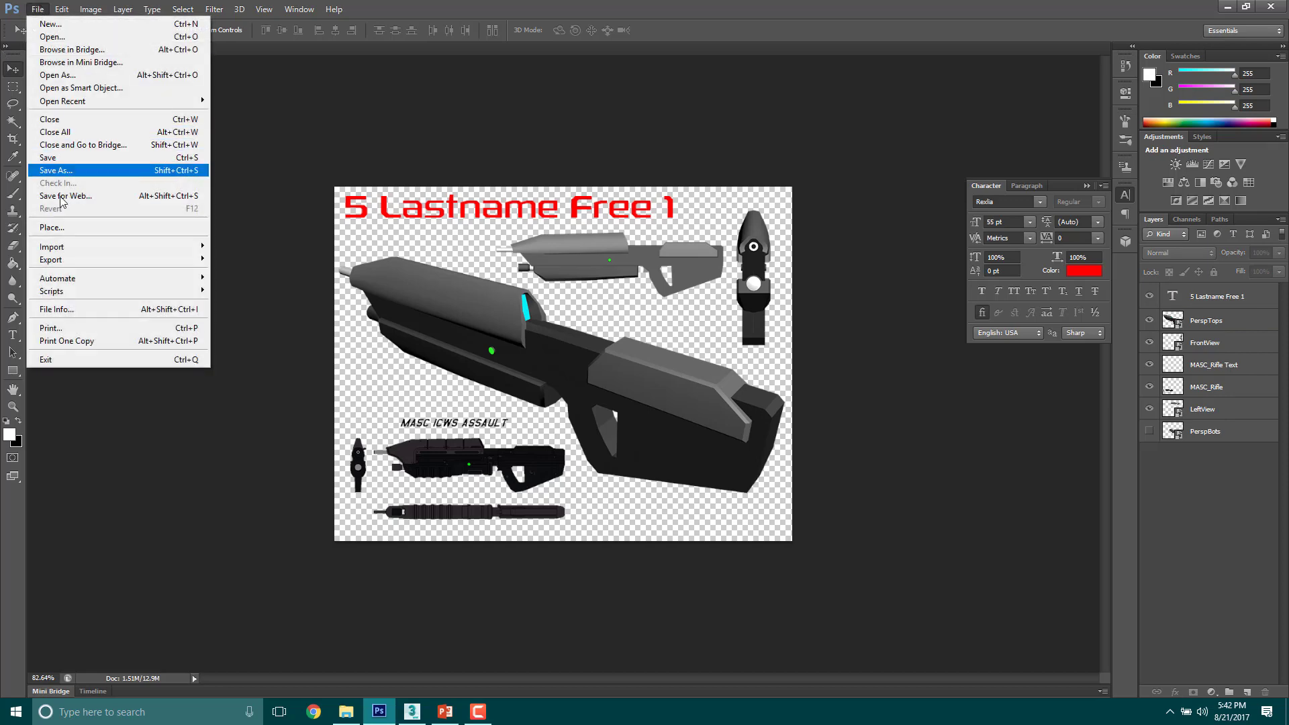
pyautogui.click(162, 198)
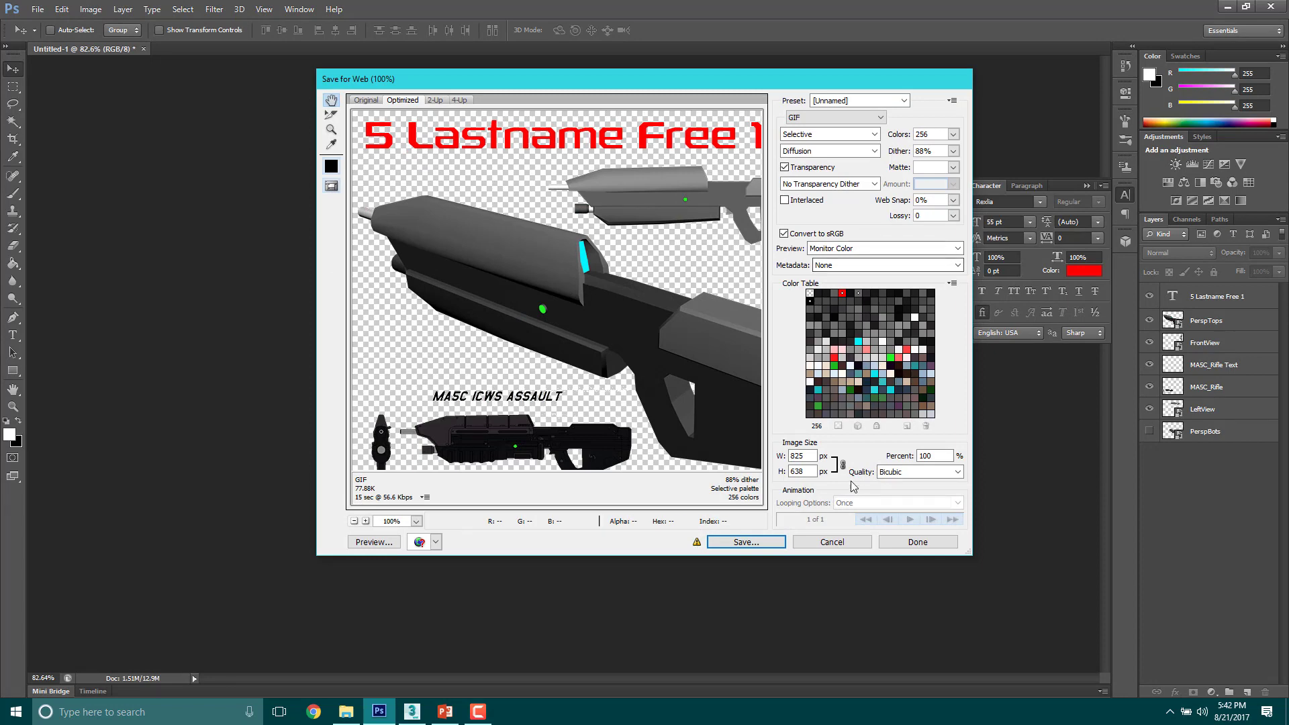
pyautogui.doubleClick(810, 456)
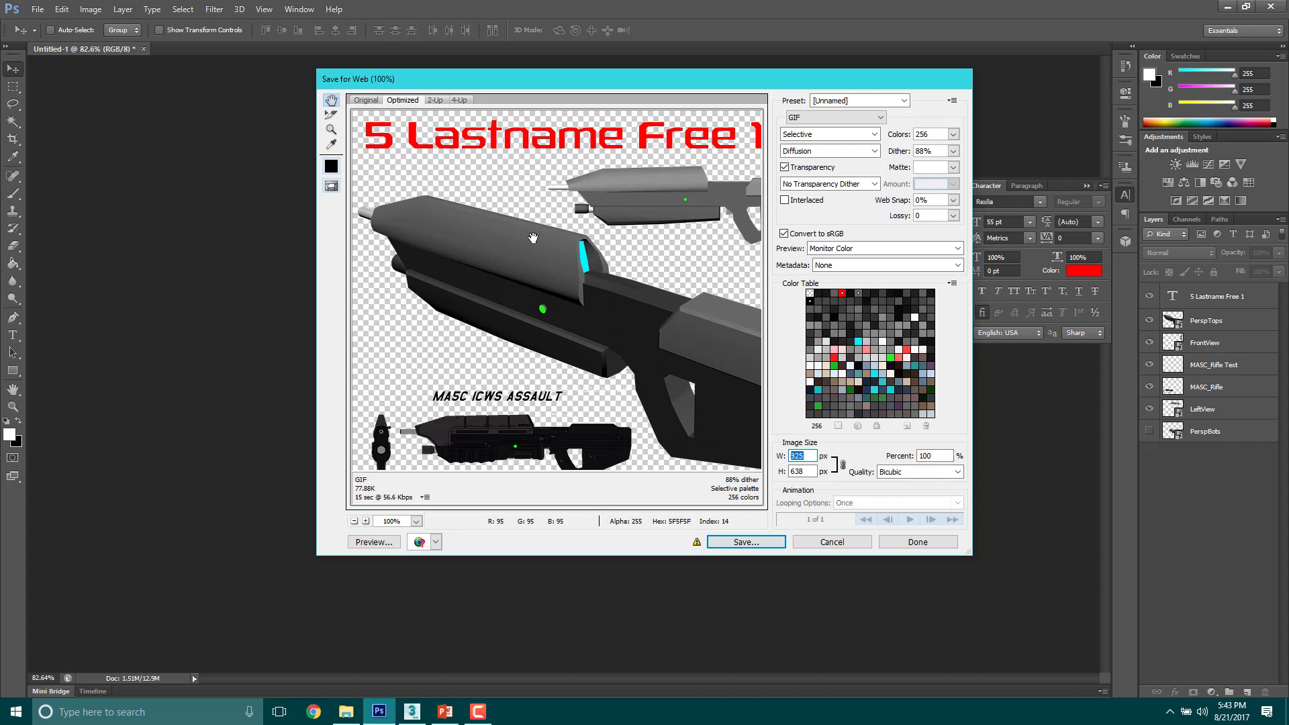
# Step: Set the export width to 1500 px and the format to PNG-8 with Perceptual colour reduction
pyautogui.write('1500')
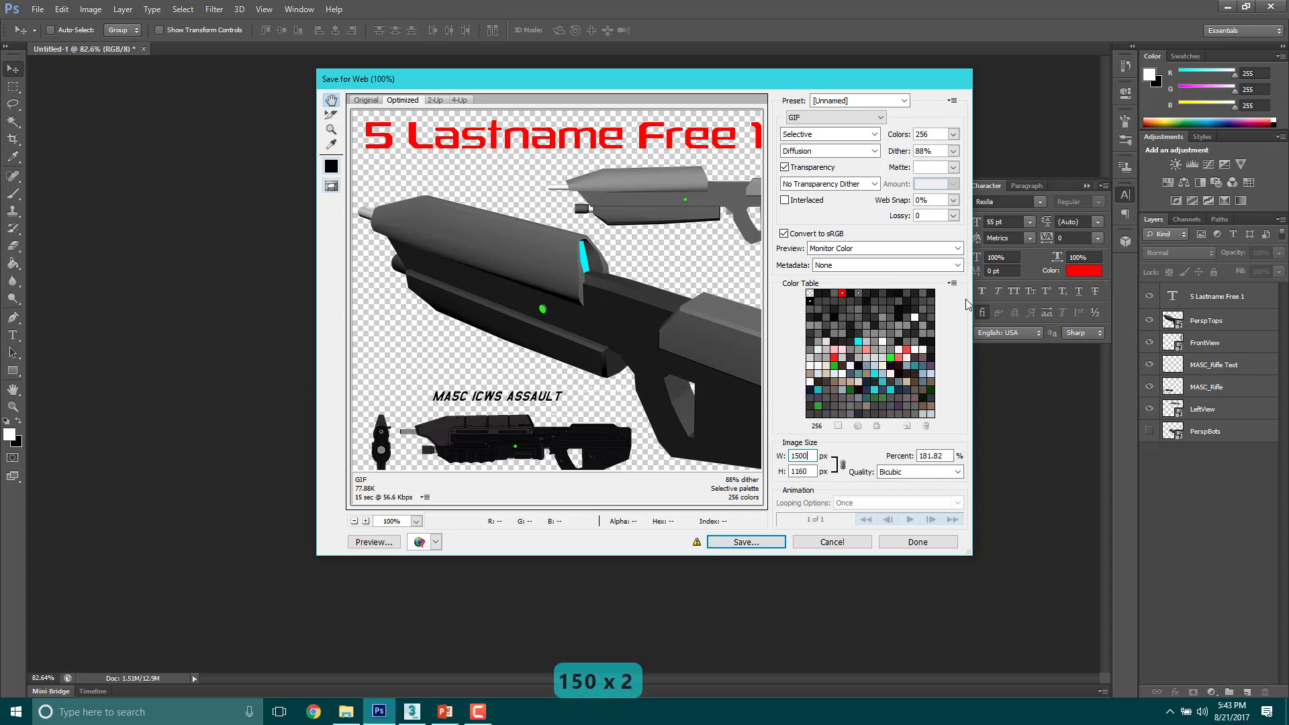
pyautogui.click(737, 545)
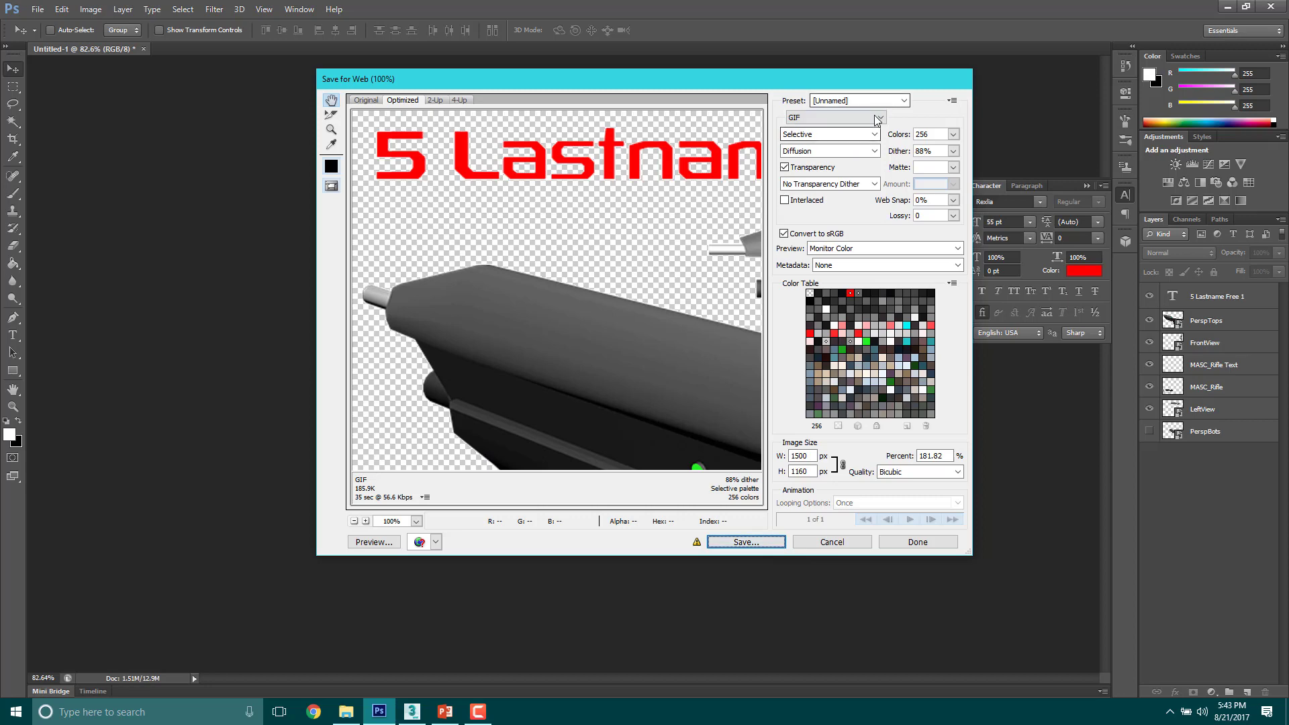
pyautogui.click(831, 119)
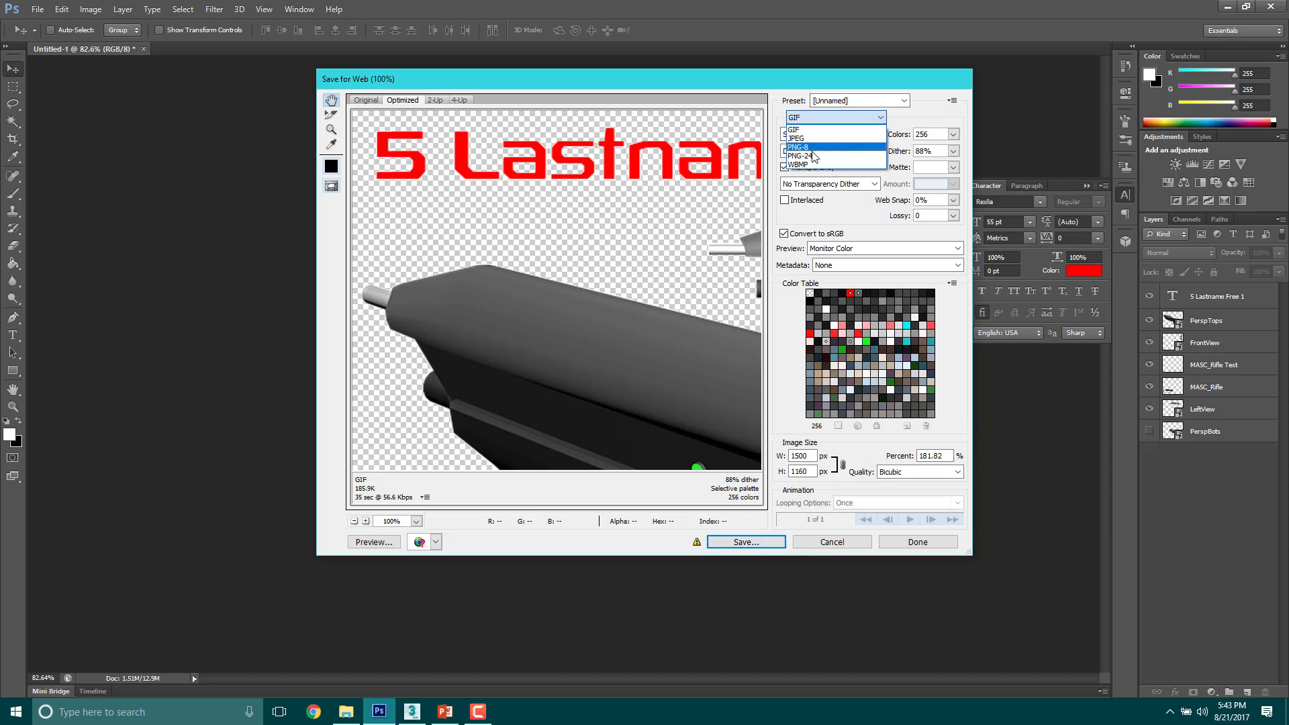
pyautogui.click(817, 148)
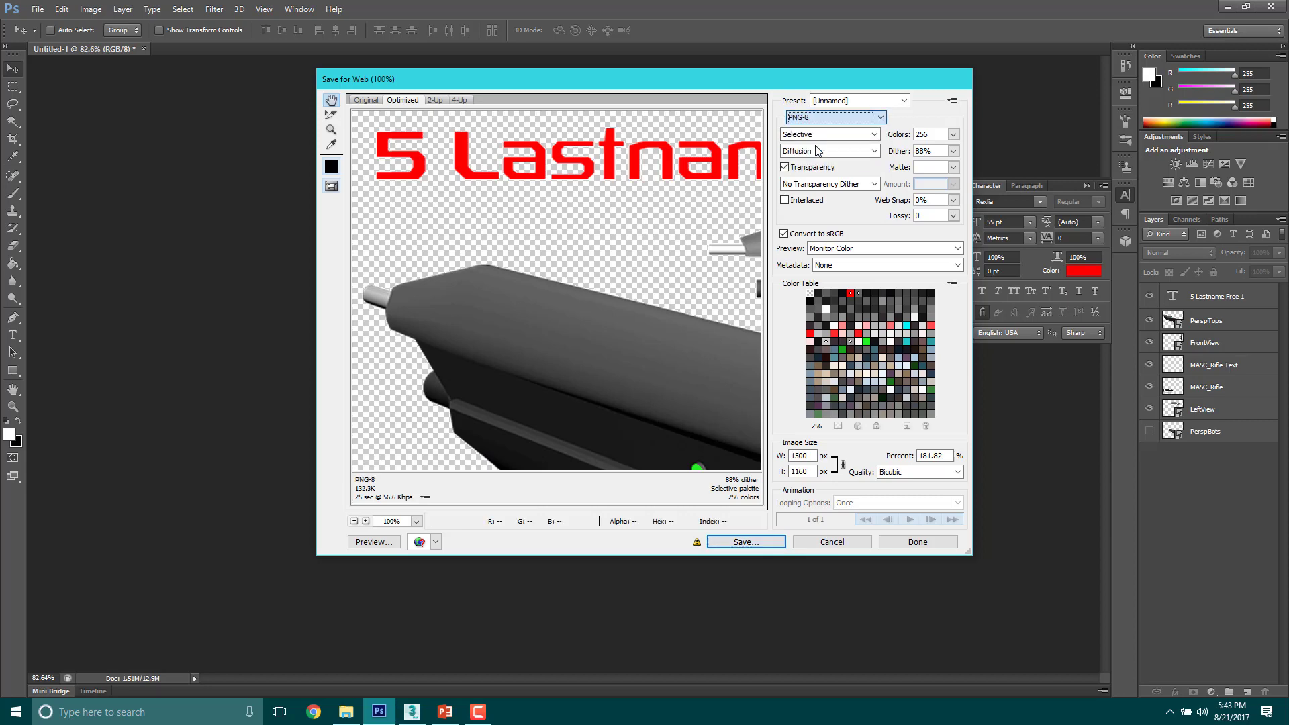
pyautogui.click(875, 135)
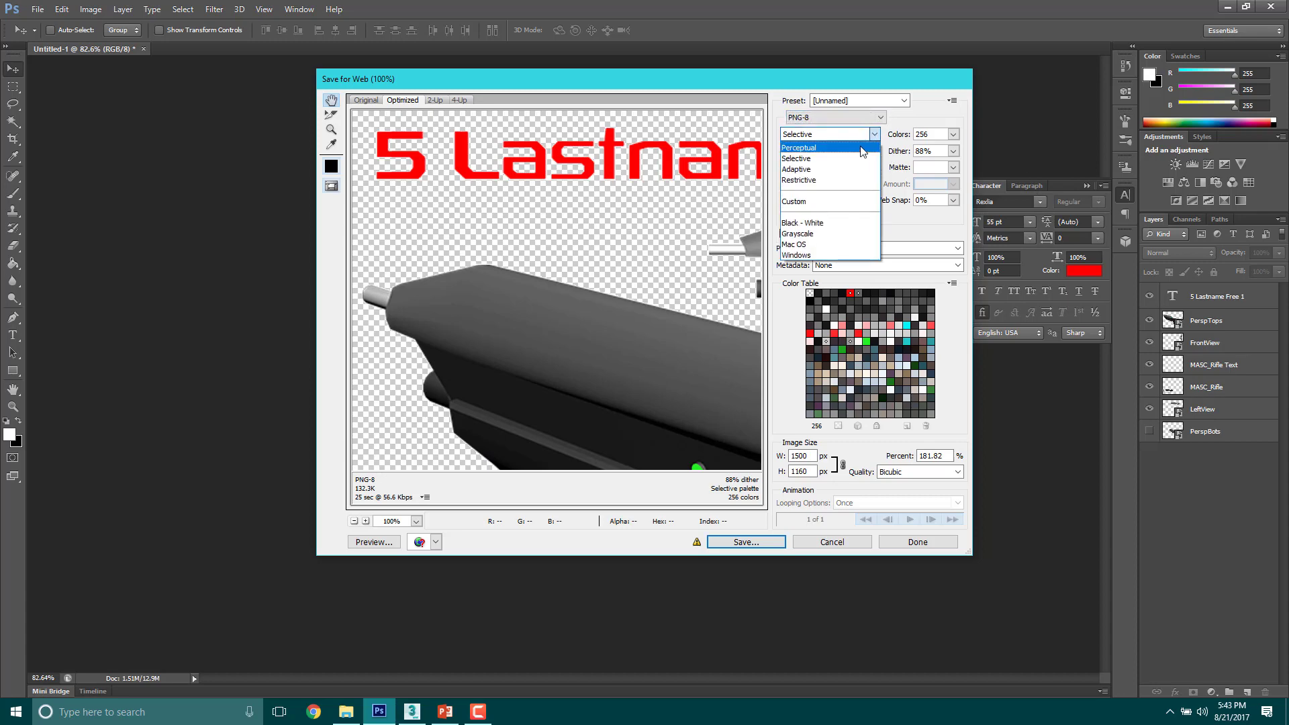
pyautogui.click(817, 148)
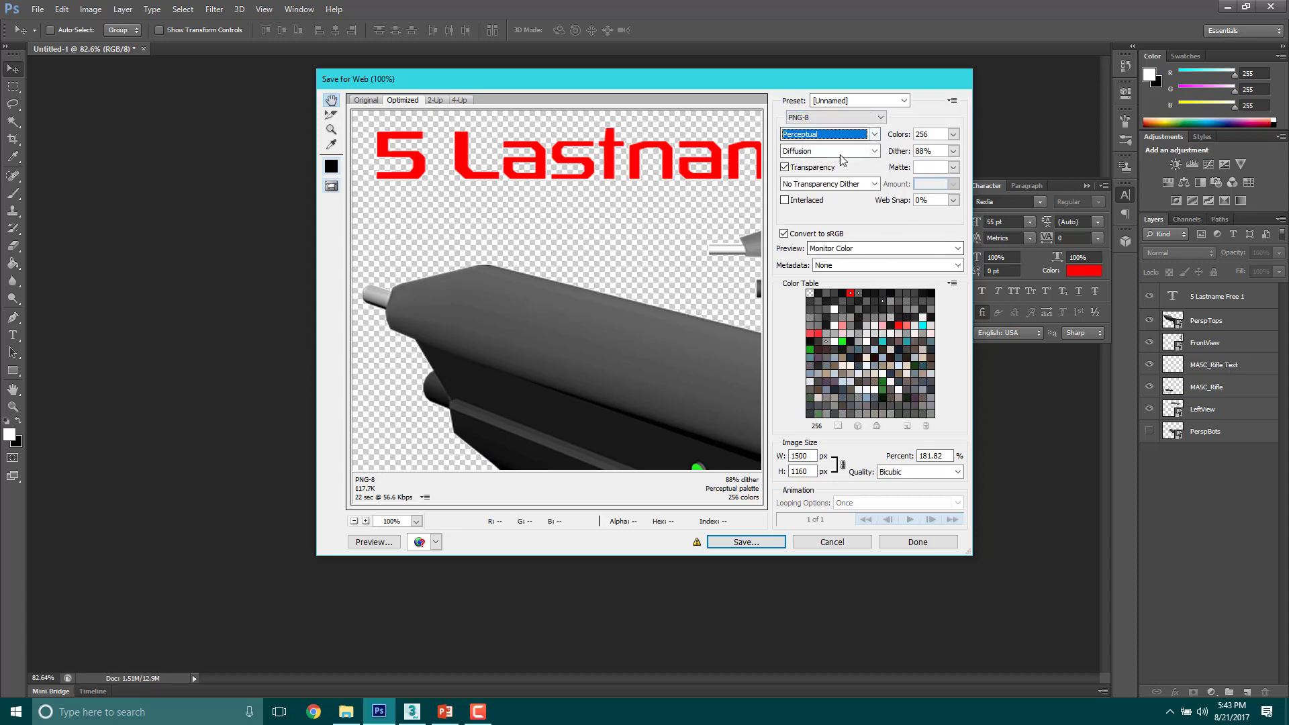
# Step: Start saving the optimized image and browse from the Desktop's 1718 Classes folder to Q1W4D1_18_Free1_rendering in 2018_YouTube Files
pyautogui.moveTo(643, 282); pyautogui.dragTo(483, 124)
pyautogui.scroll(-2, 536, 374)
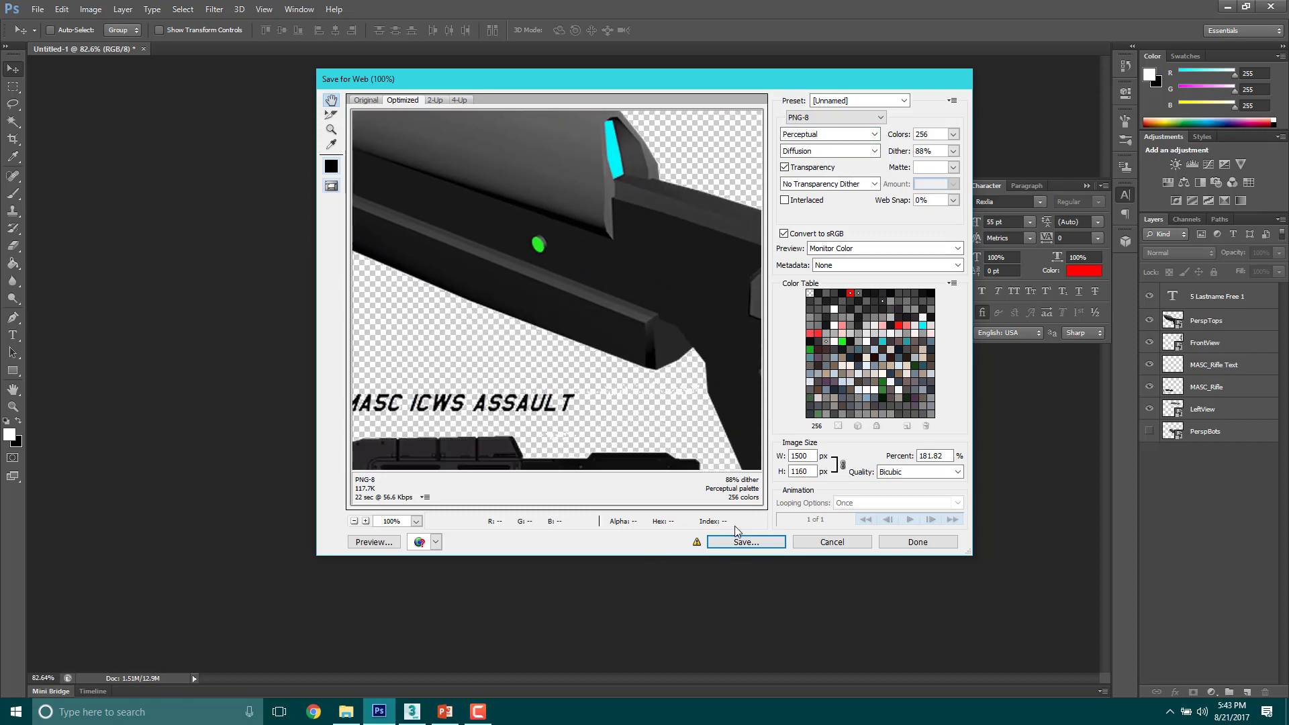
pyautogui.click(743, 544)
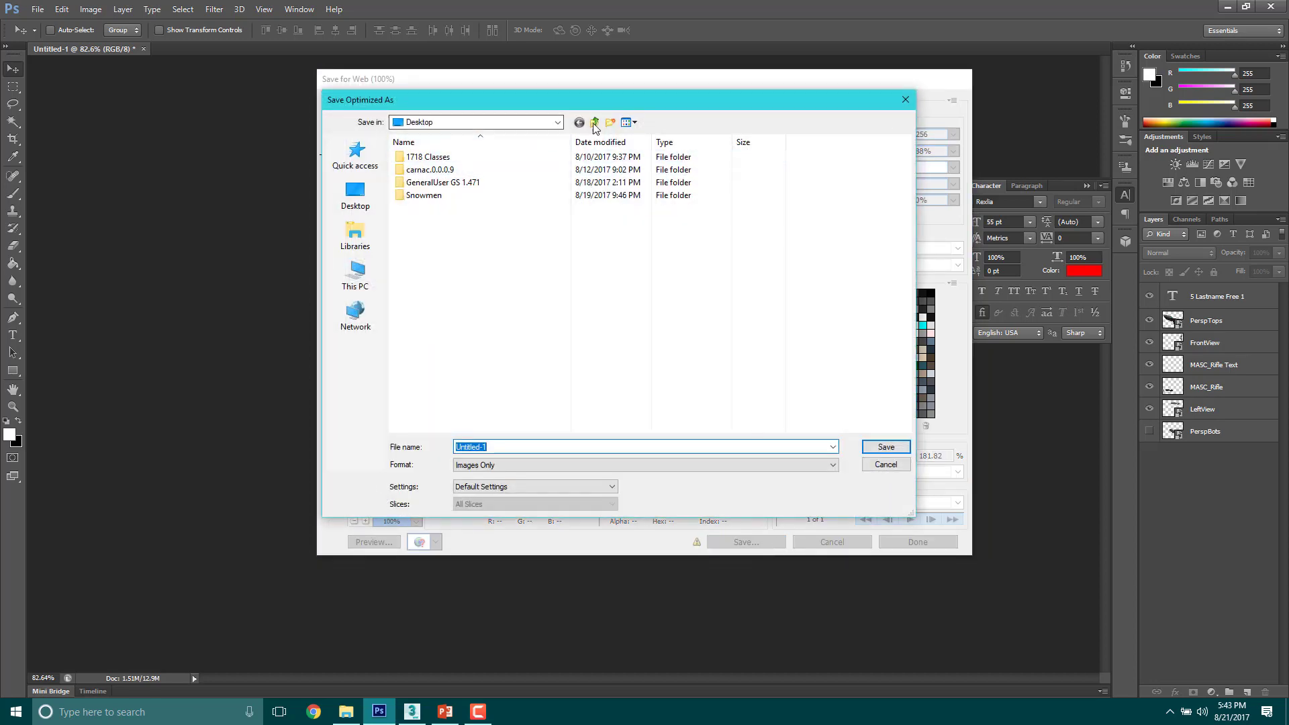
pyautogui.click(355, 195)
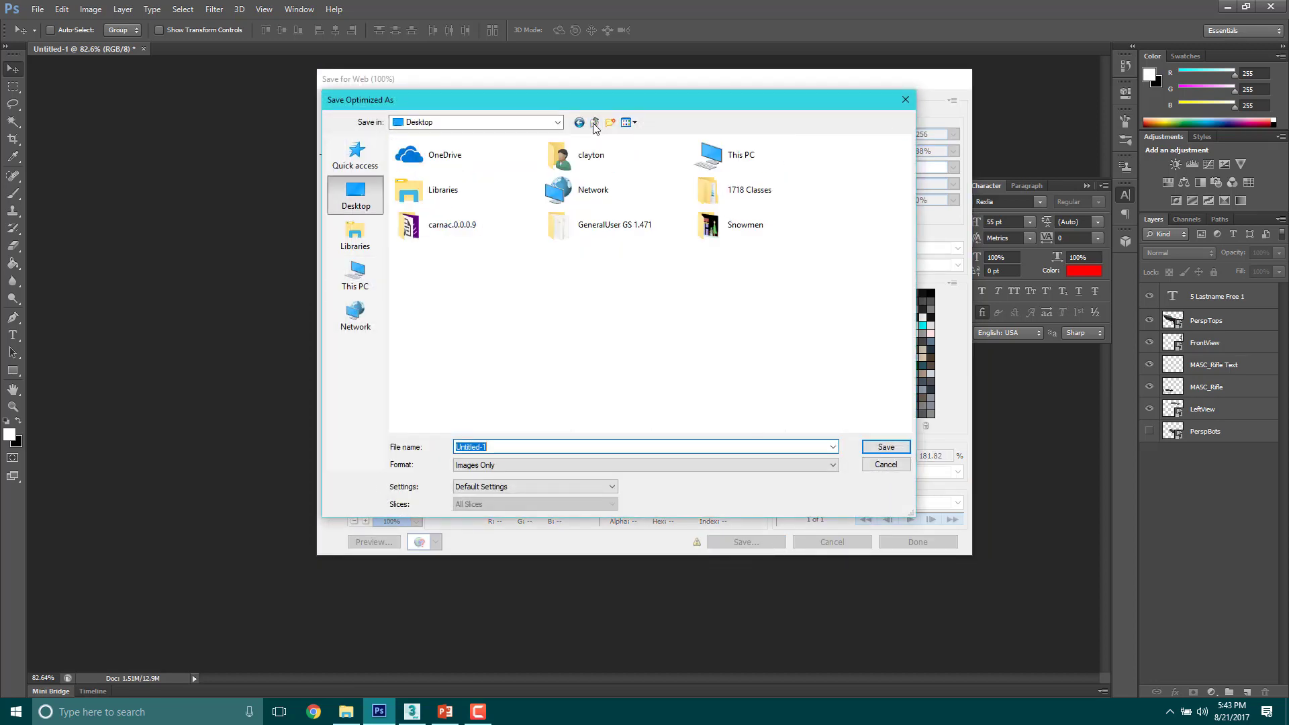
pyautogui.doubleClick(712, 191)
pyautogui.doubleClick(431, 157)
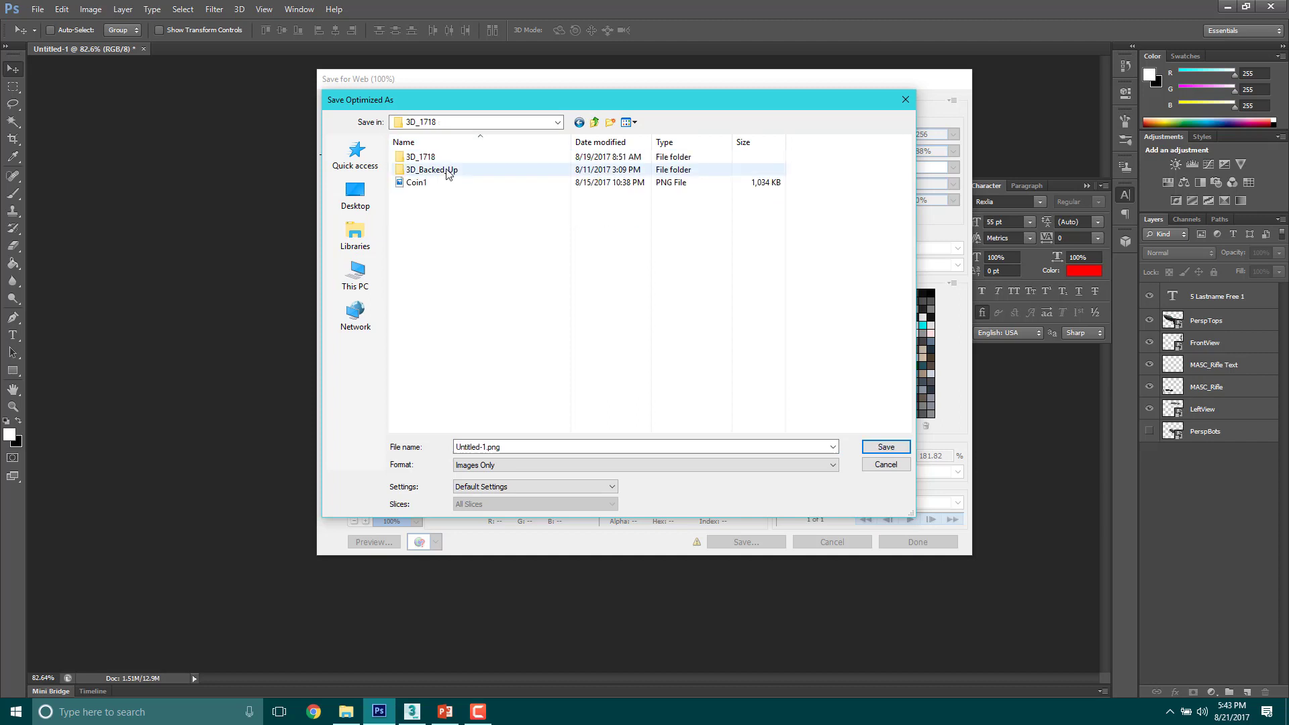
pyautogui.doubleClick(443, 181)
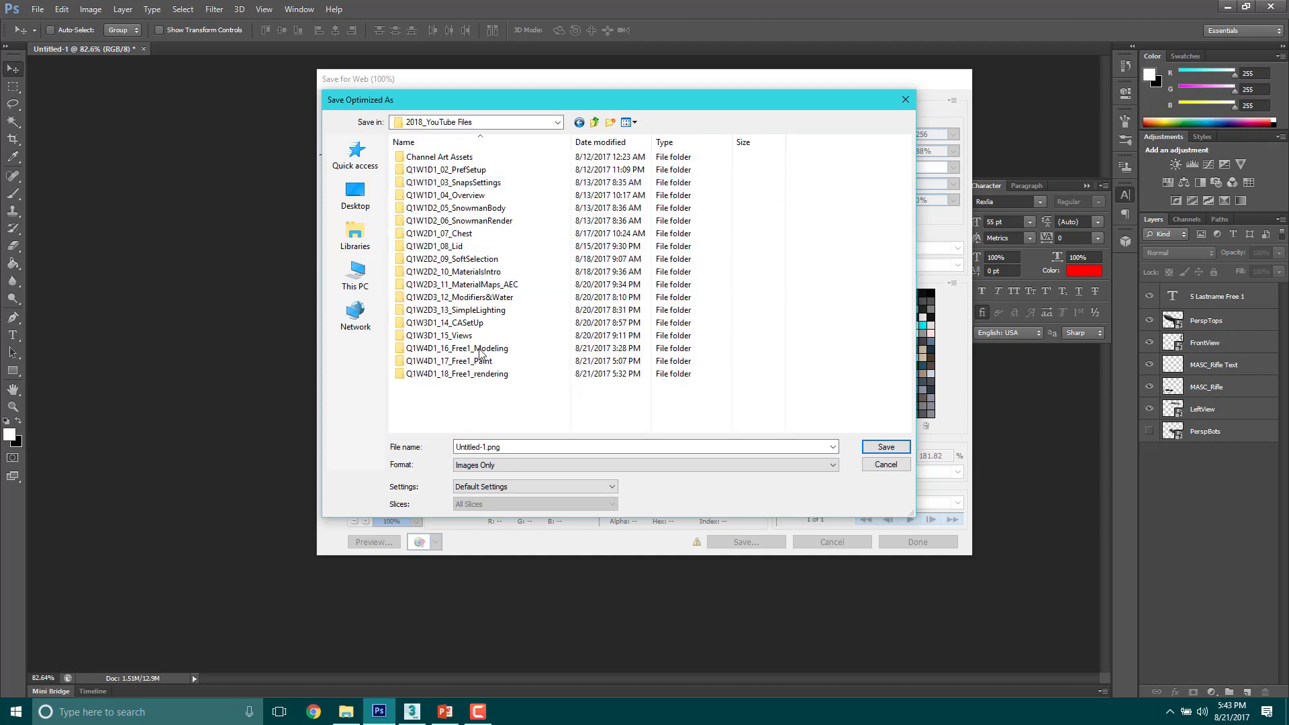
pyautogui.doubleClick(463, 375)
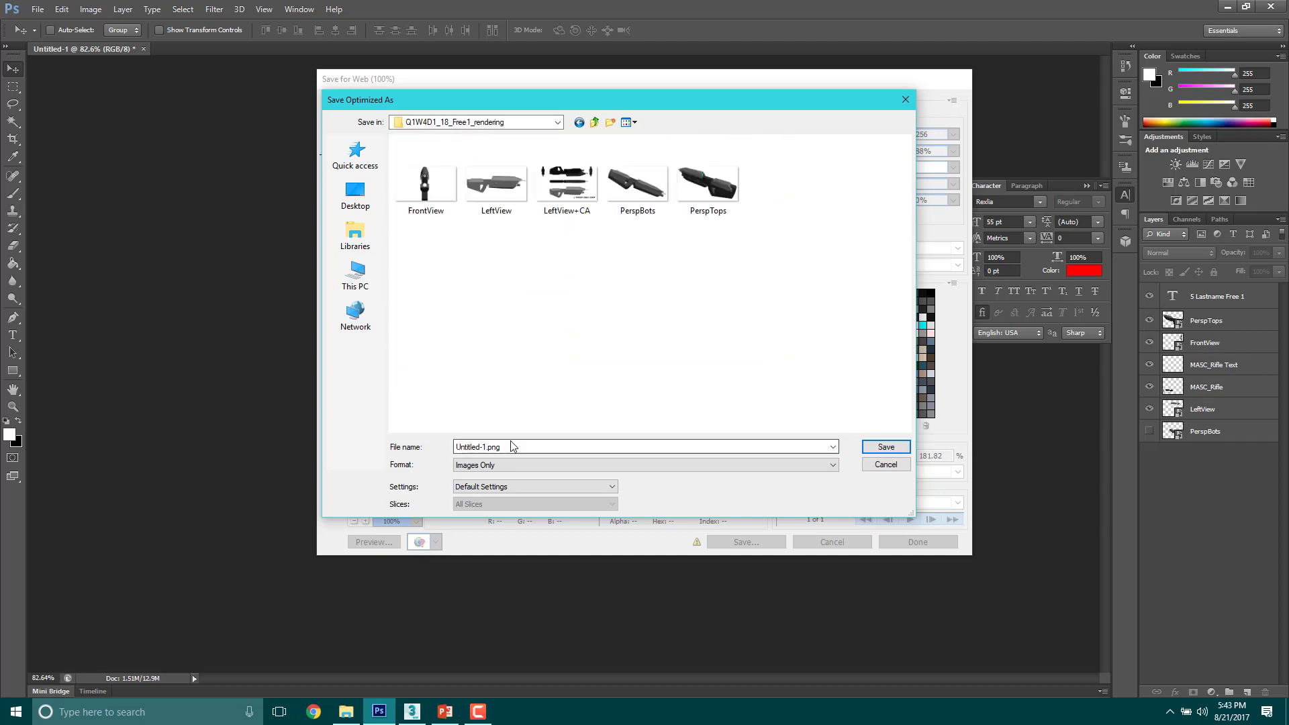
# Step: Name the exported image 5_Lastname_Free1.png, save it in the rendering folder and dismiss the message
pyautogui.doubleClick(486, 446)
pyautogui.doubleClick(485, 446)
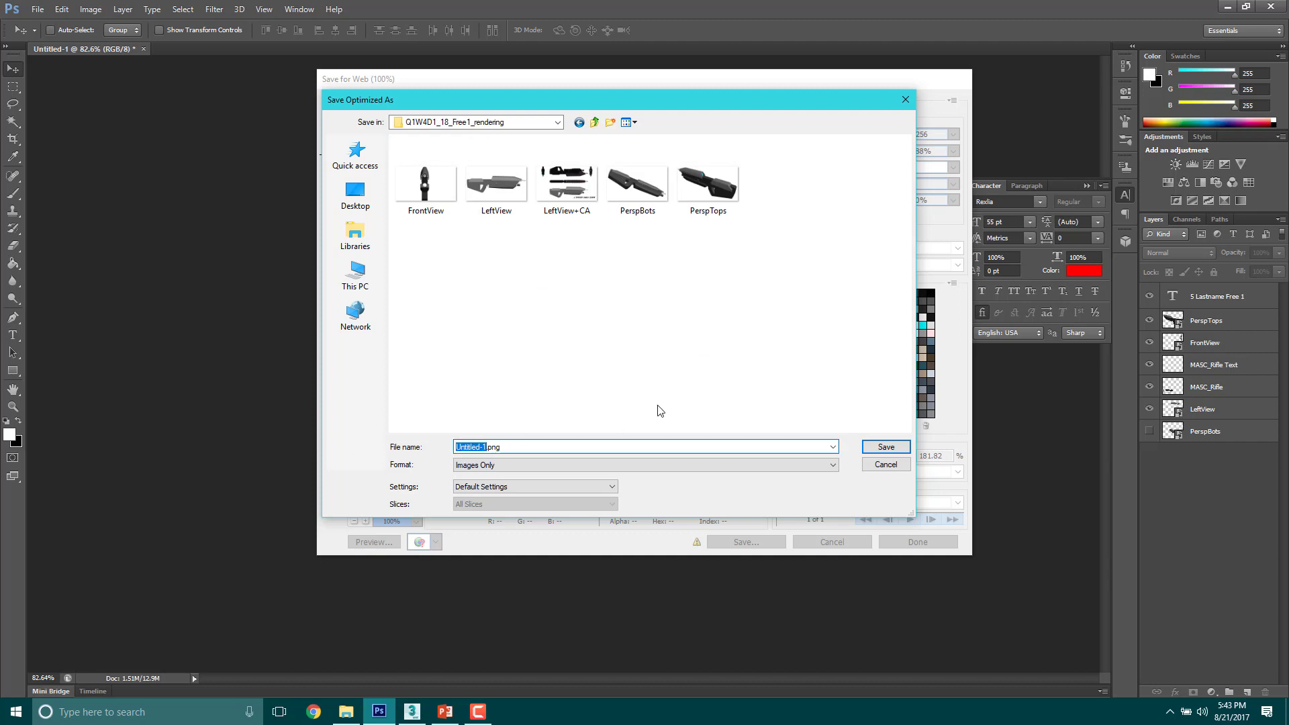
pyautogui.write('5_')
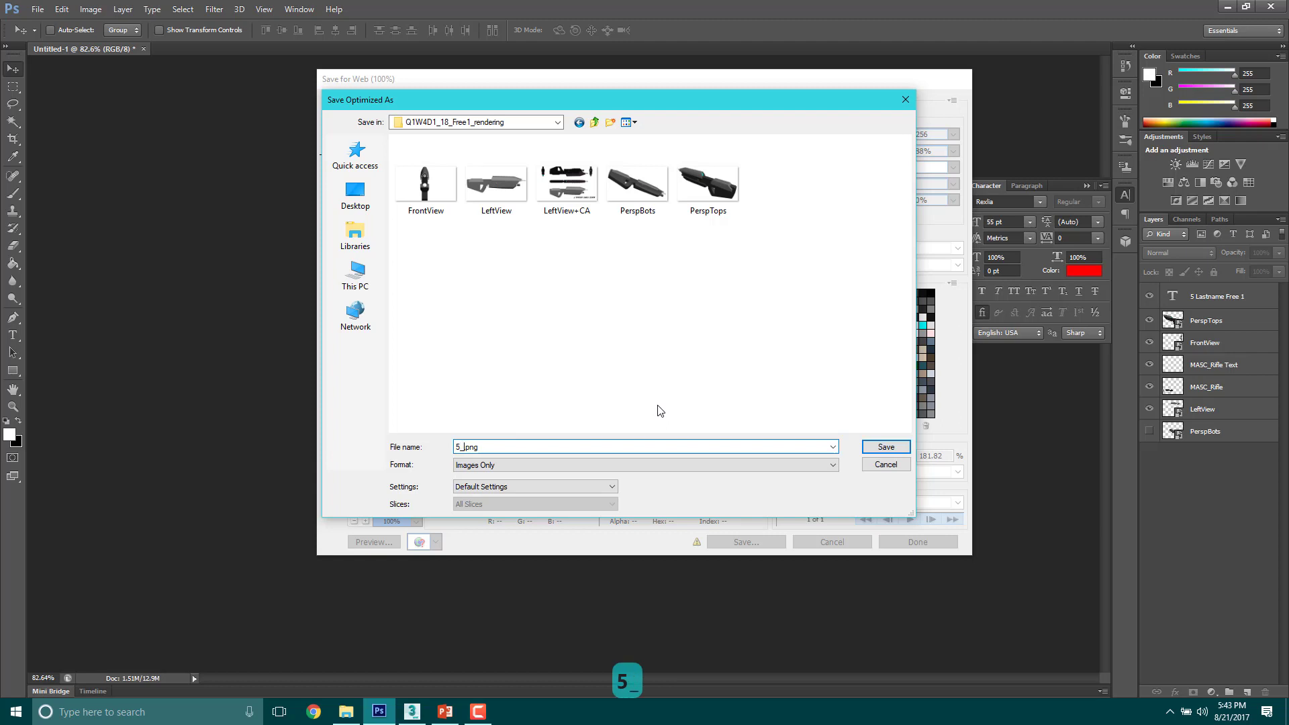
pyautogui.write('Lastname')
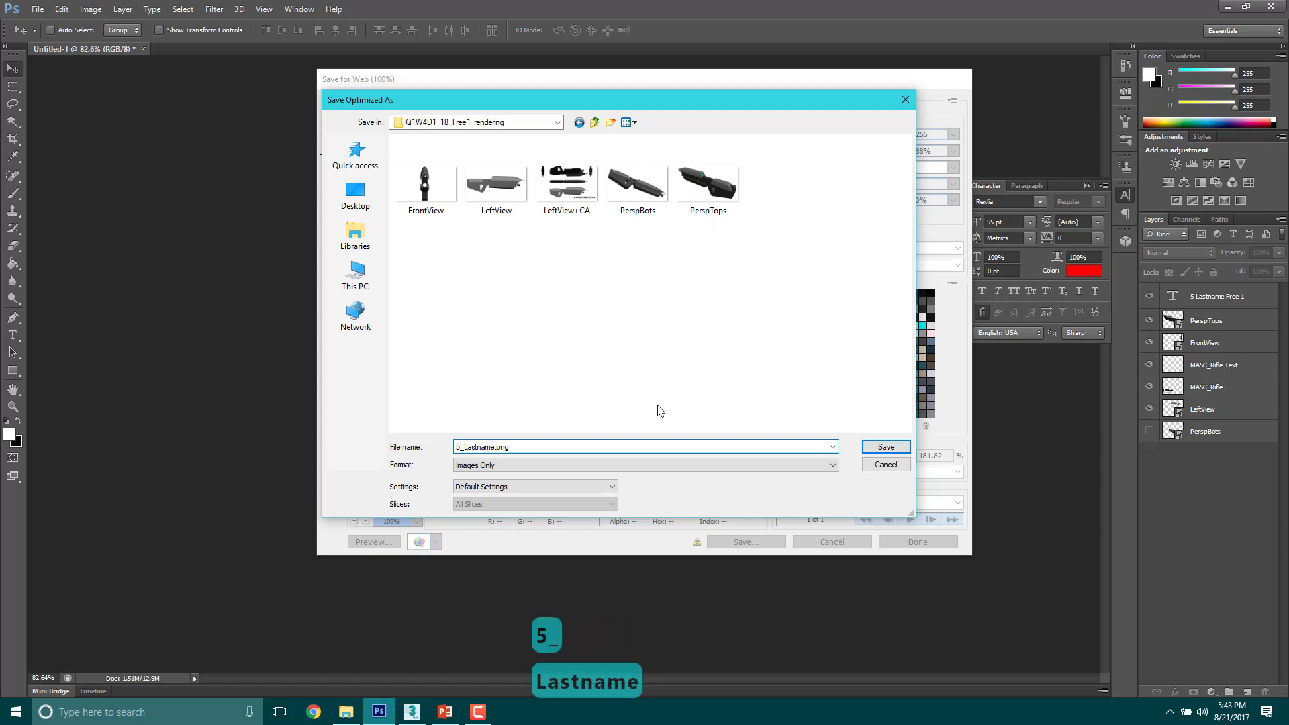
pyautogui.write('_')
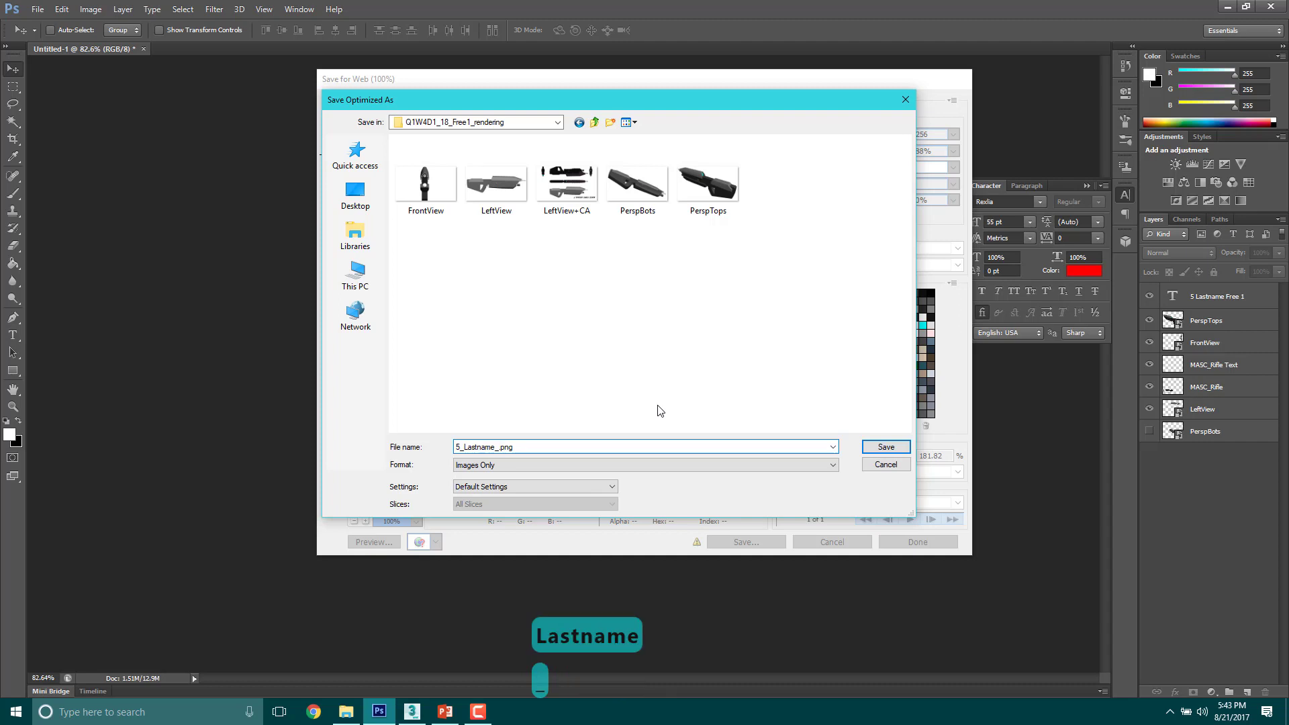
pyautogui.write('Free1')
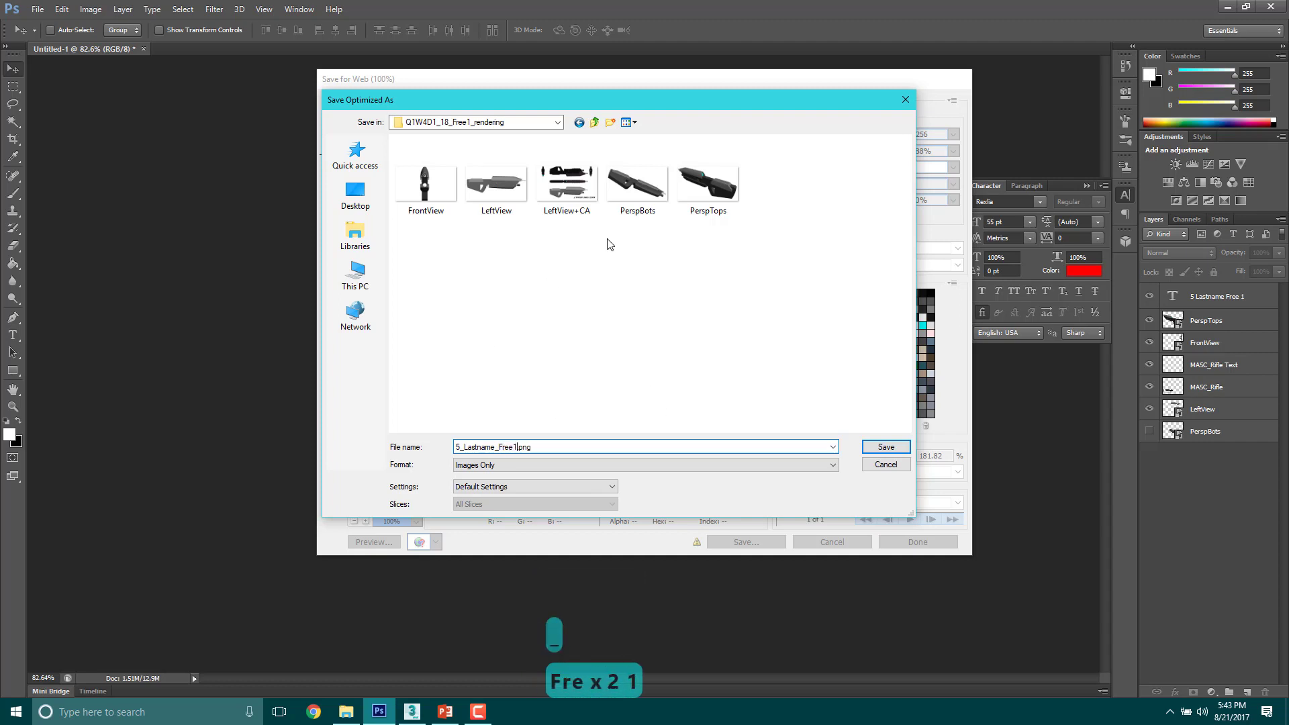
pyautogui.click(897, 449)
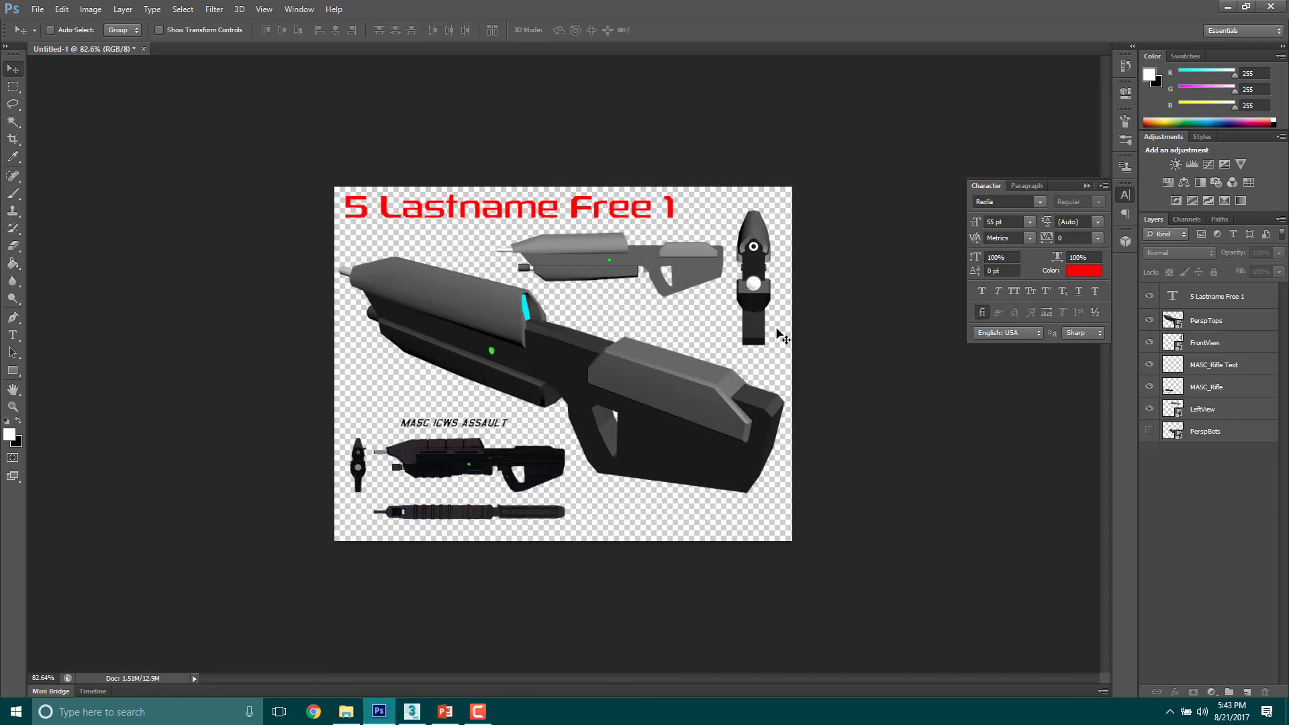
pyautogui.click(838, 339)
pyautogui.click(679, 266)
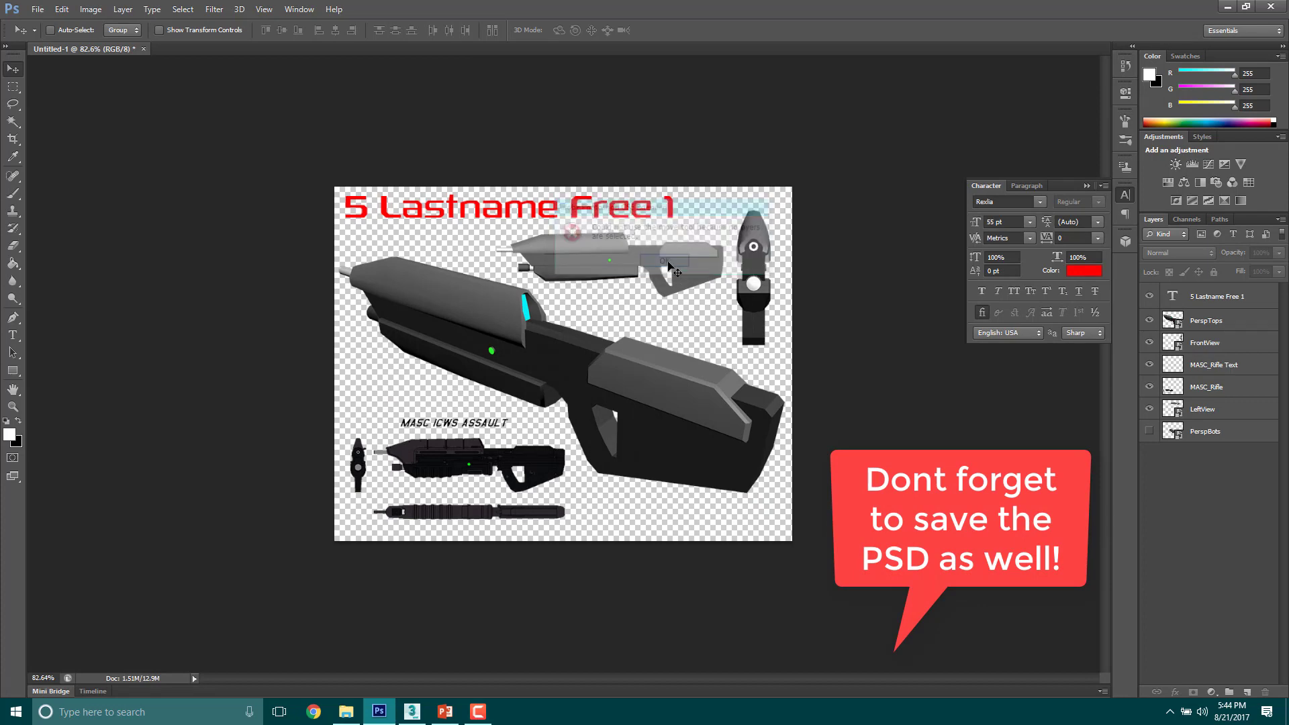
pyautogui.keyDown('alt'); pyautogui.scroll(3, 861, 407); pyautogui.keyUp('alt')
pyautogui.keyDown('alt'); pyautogui.scroll(1, 861, 409); pyautogui.keyUp('alt')
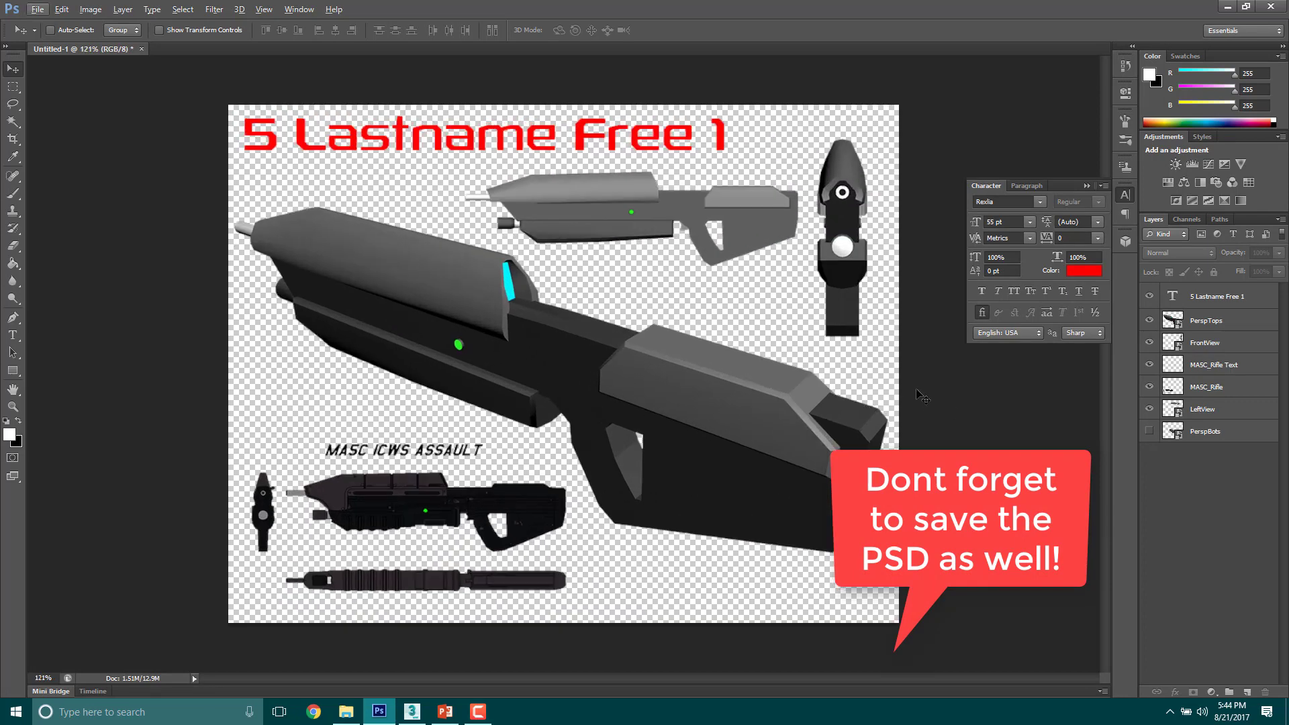